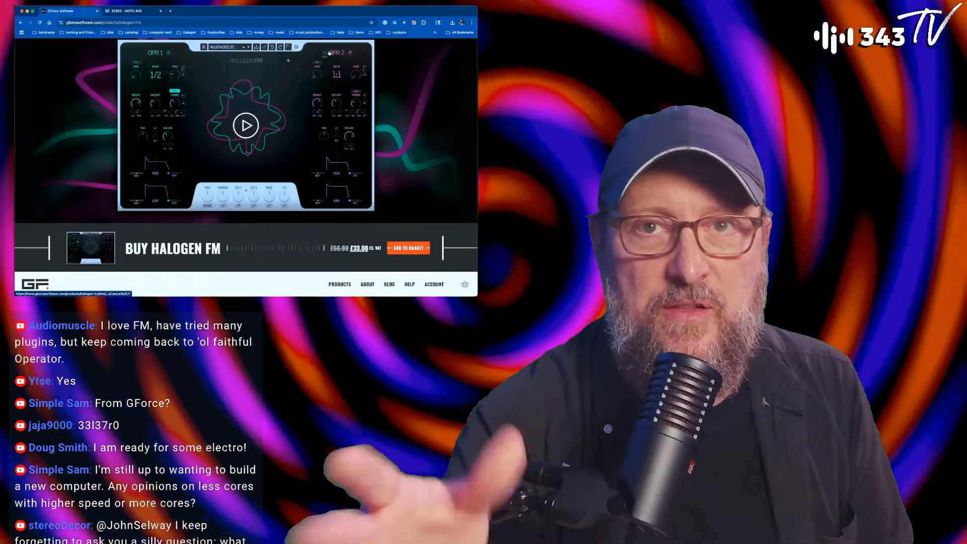
Step: Switch to Ableton Live, open the Synplant 2 plug-in on the Synplant track, and show its Genopatch view
{"action": "key", "text": "super+Tab"}
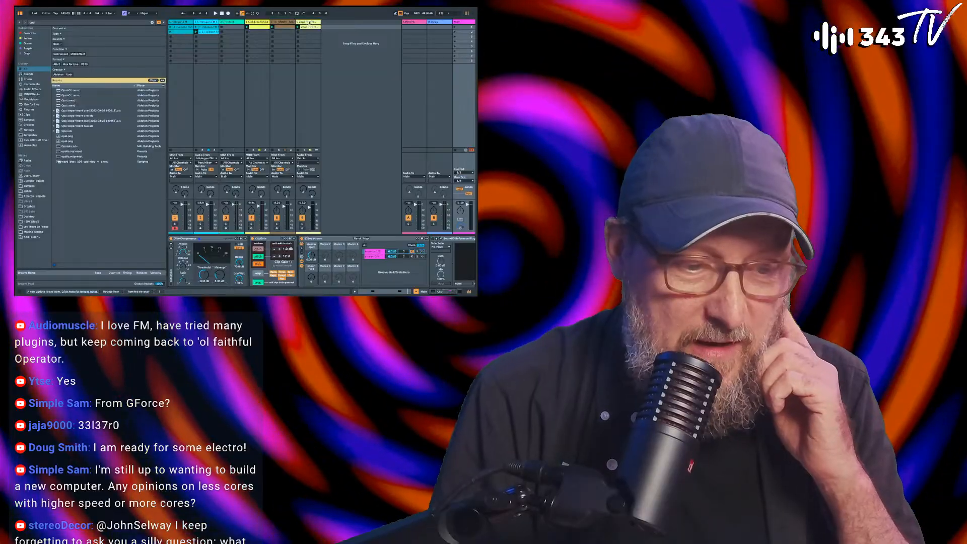
{"action": "left_click", "coordinate": [233, 23]}
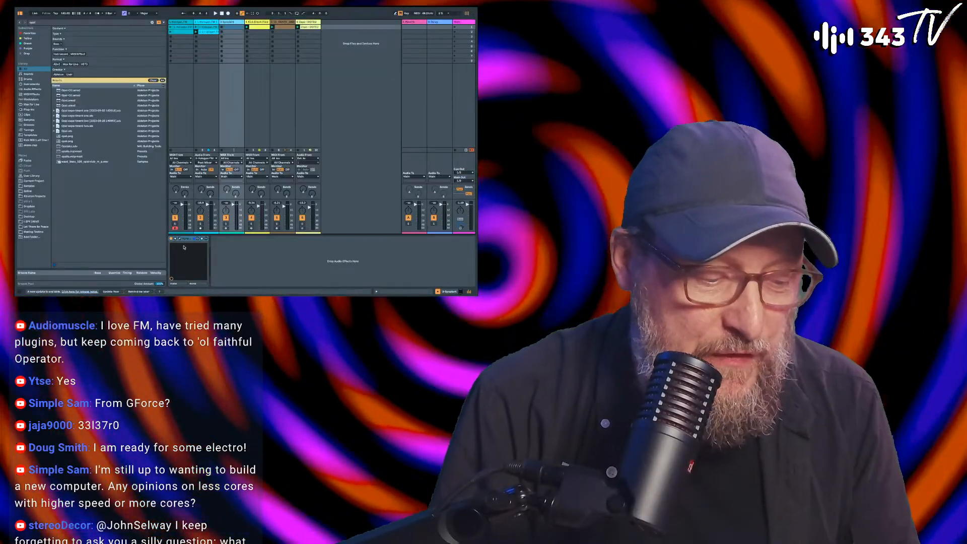
{"action": "left_click", "coordinate": [179, 239]}
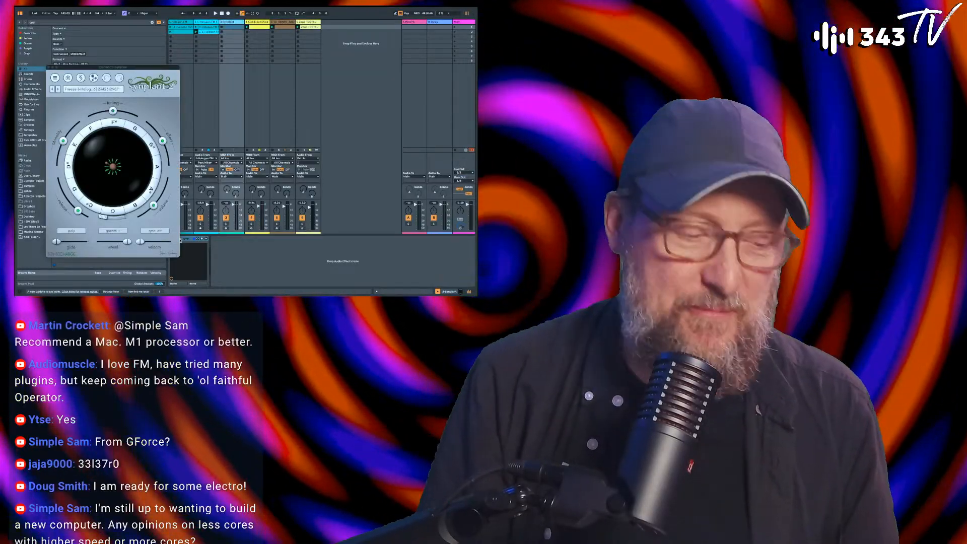
{"action": "left_click_drag", "start_coordinate": [169, 66], "coordinate": [413, 34]}
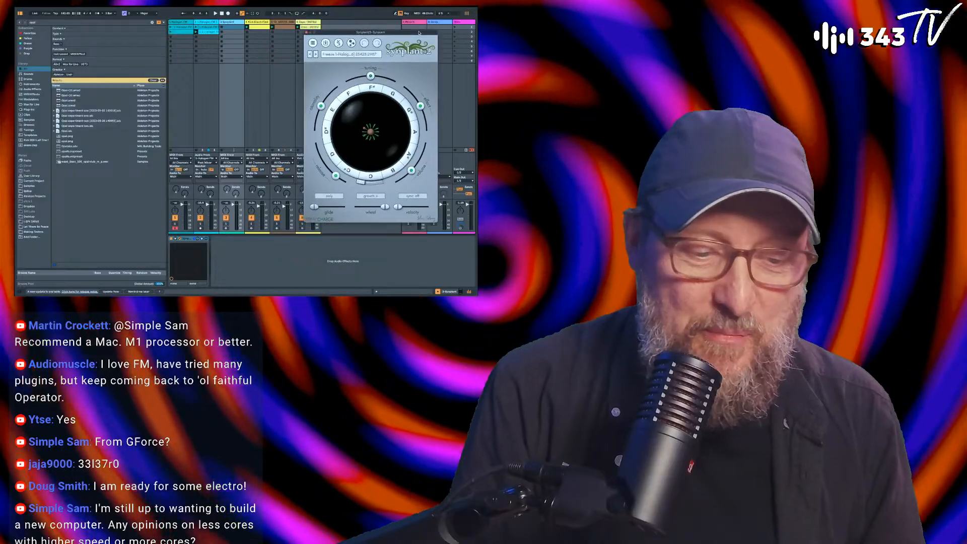
{"action": "left_click", "coordinate": [352, 44]}
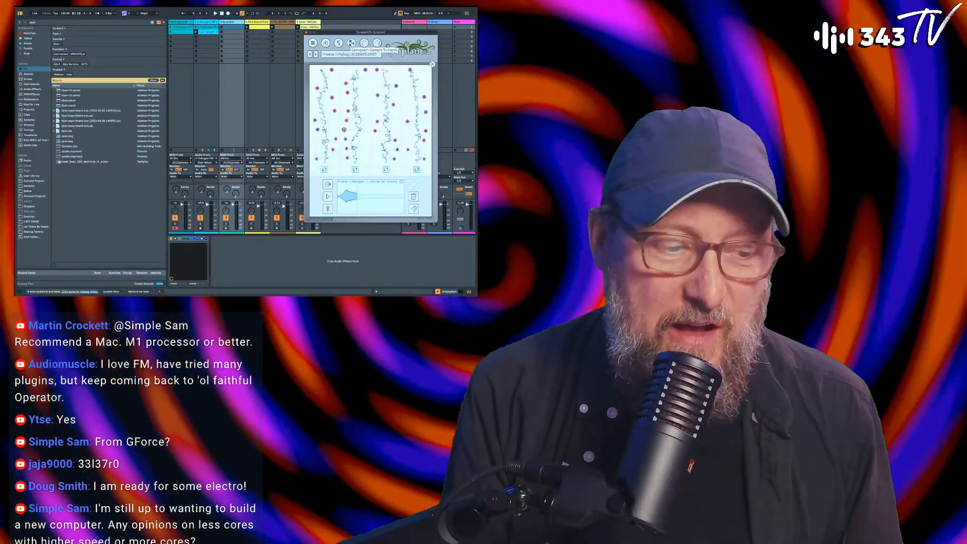
Step: Start playback and raise the Glue Compressor makeup on the main track to 6.67 dB
{"action": "left_click", "coordinate": [181, 22]}
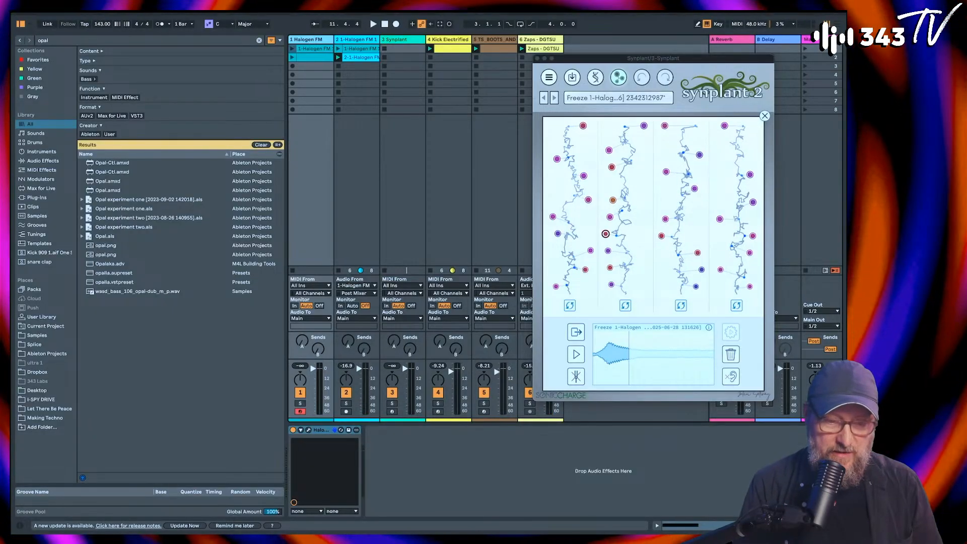
{"action": "left_click", "coordinate": [592, 413]}
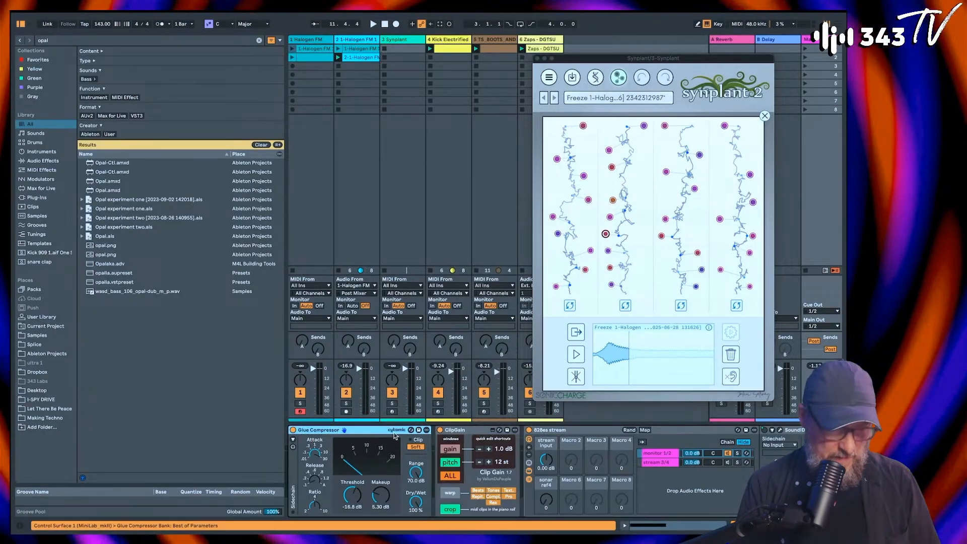
{"action": "key", "text": "space"}
{"action": "left_click_drag", "start_coordinate": [382, 496], "coordinate": [381, 489]}
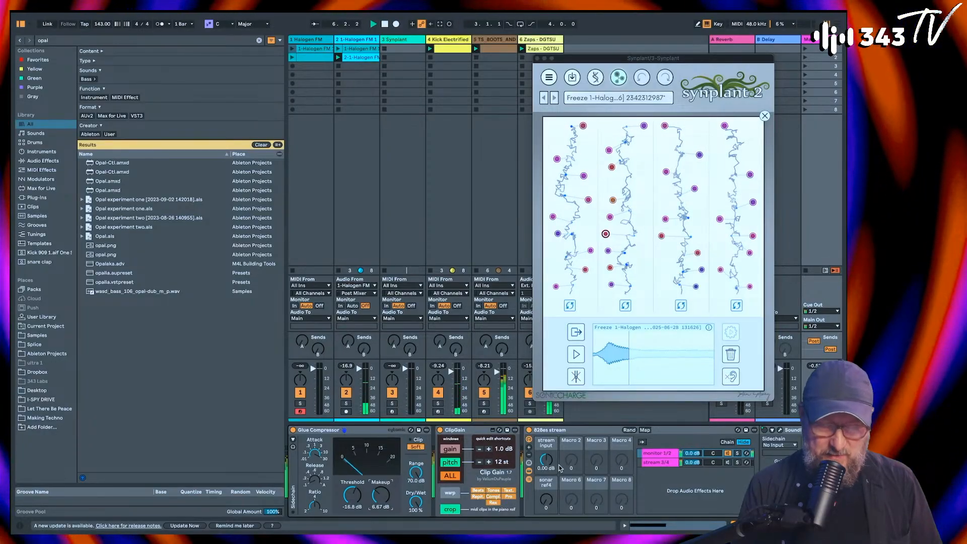
Step: Switch to the MOTU 828ES mixer in the browser and raise the From Computer 3-4 fader to about +0.2 dB
{"action": "scroll", "coordinate": [559, 469], "scroll_direction": "right", "scroll_amount": 3}
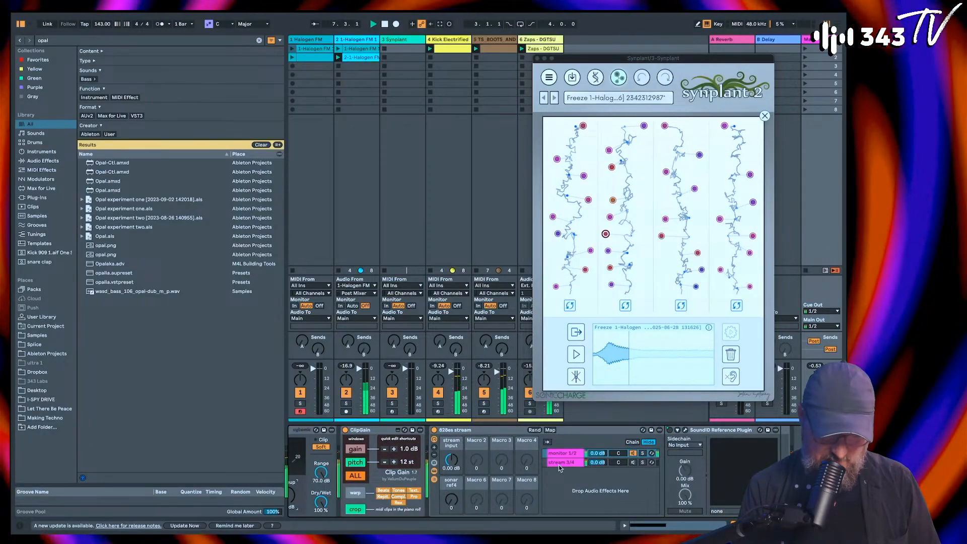
{"action": "key", "text": "super+Tab"}
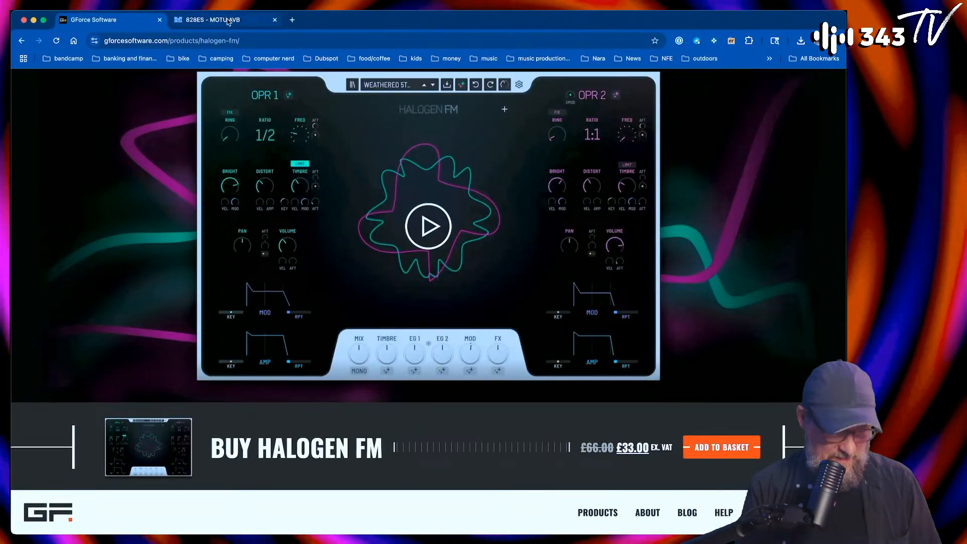
{"action": "left_click", "coordinate": [232, 19]}
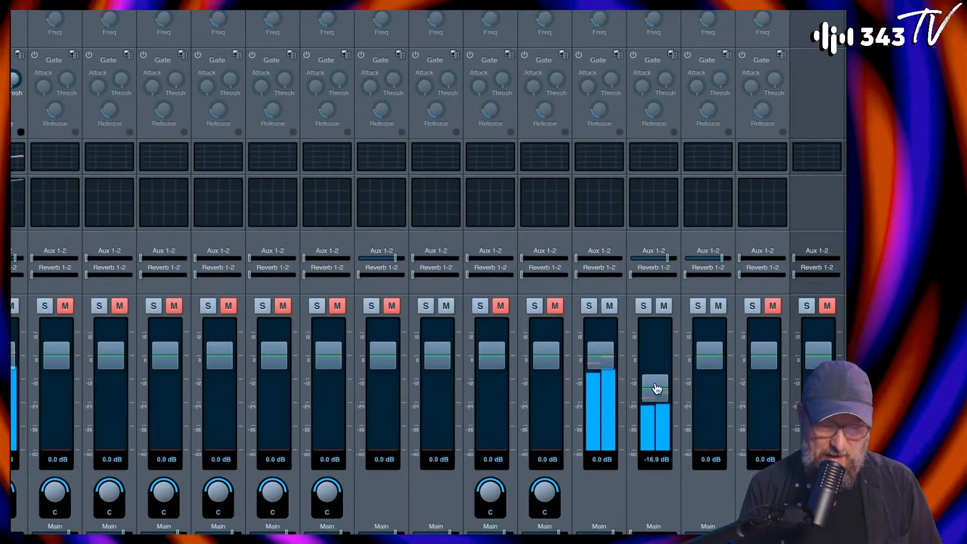
{"action": "left_click_drag", "start_coordinate": [677, 370], "coordinate": [661, 357]}
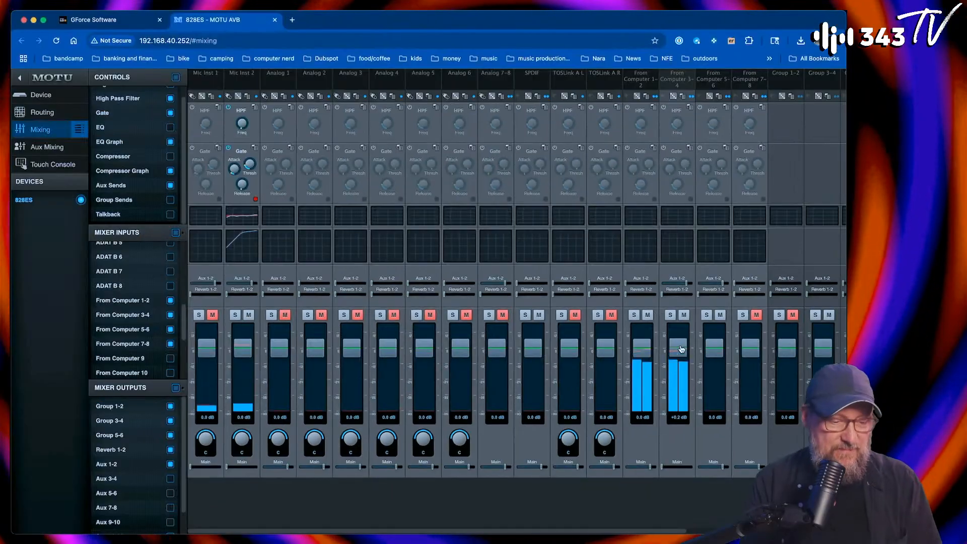
Step: Return to Ableton Live, search the browser for fm8 with the VST3 filter, and load FM8 on a new MIDI track
{"action": "key", "text": "super+Tab"}
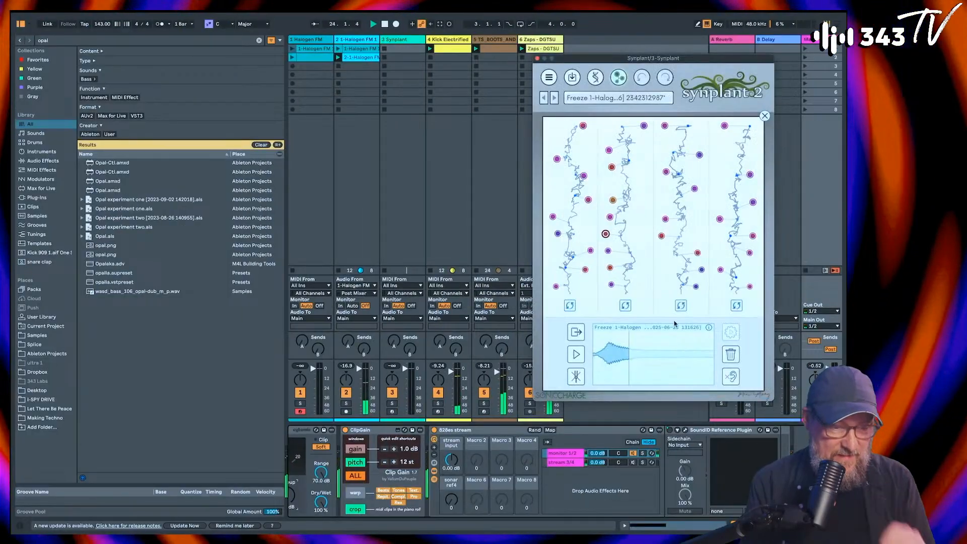
{"action": "left_click", "coordinate": [157, 43]}
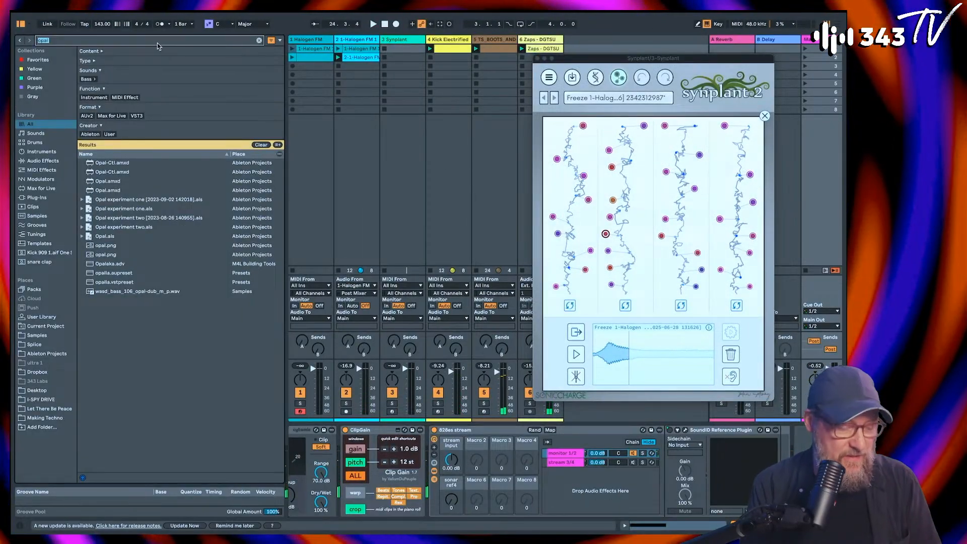
{"action": "type", "text": "fm8"}
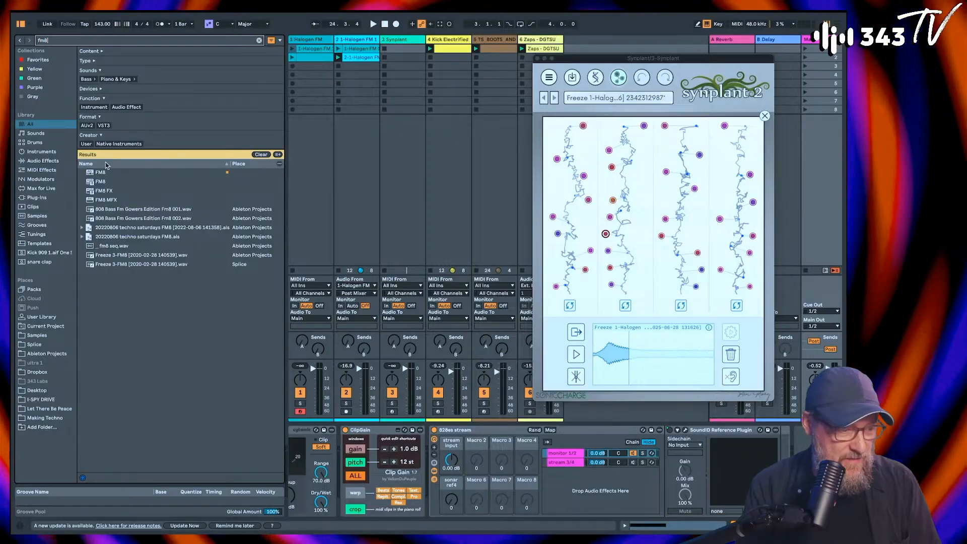
{"action": "left_click", "coordinate": [103, 125]}
{"action": "key", "text": "super+shift+t"}
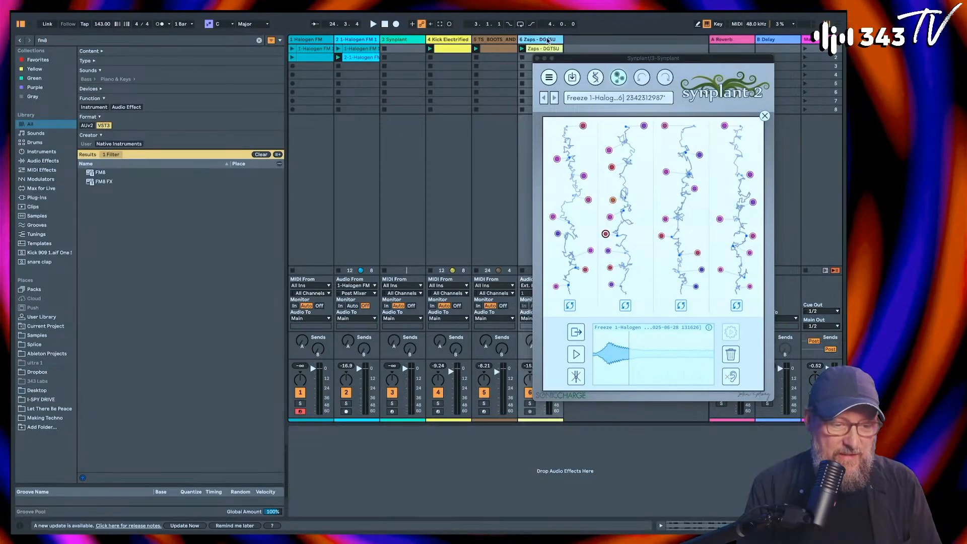
{"action": "double_click", "coordinate": [90, 172]}
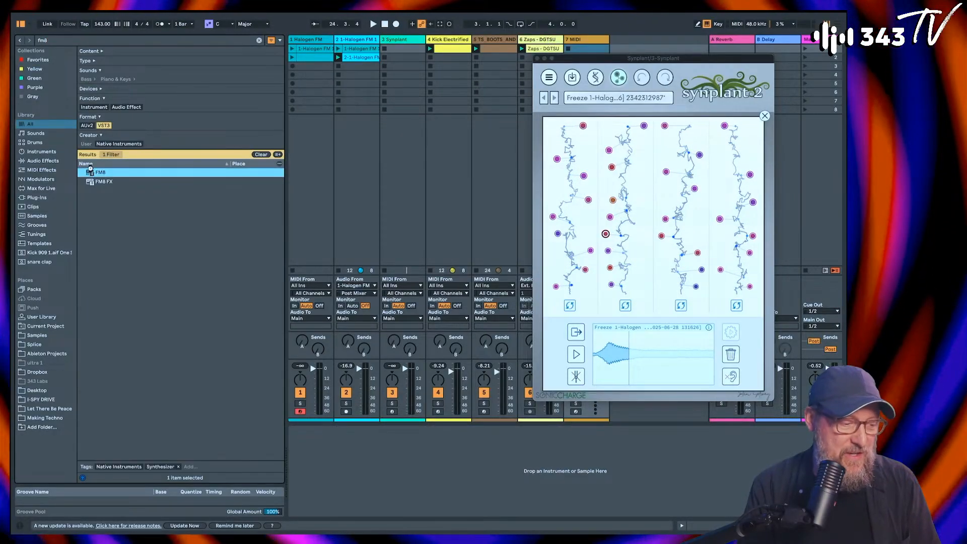
Step: View the Easy/Morph page of FM8, close the plug-in window, and move the Synplant window aside
{"action": "left_click_drag", "start_coordinate": [510, 64], "coordinate": [330, 85]}
{"action": "left_click", "coordinate": [245, 218]}
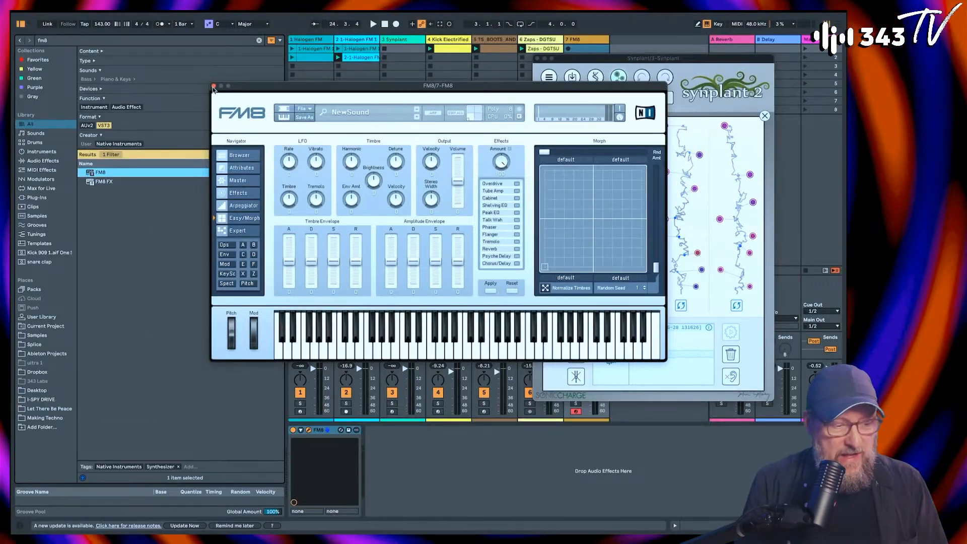
{"action": "left_click", "coordinate": [214, 87]}
{"action": "left_click_drag", "start_coordinate": [577, 61], "coordinate": [615, 72]}
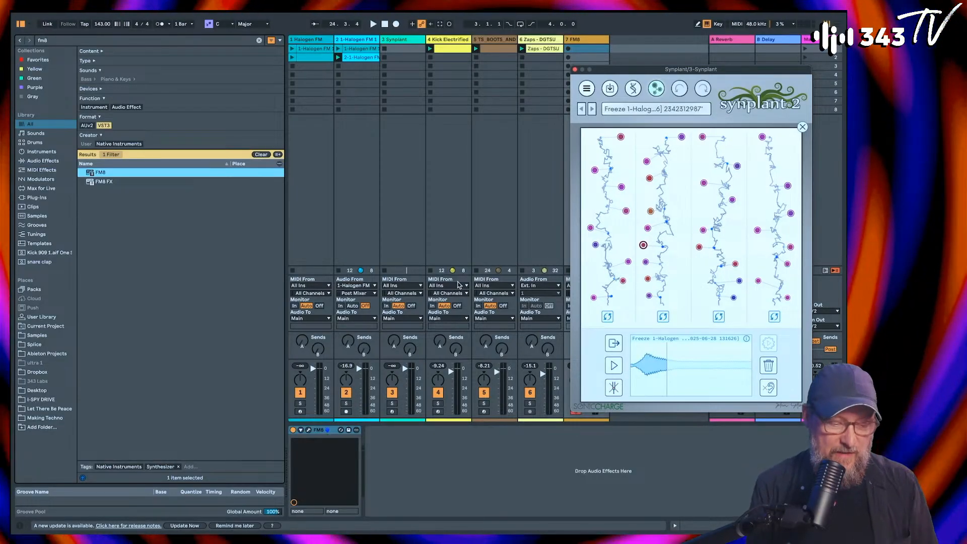
Step: Open the Halogen FM plug-in on the first track and position its window clear of the browser list
{"action": "left_click", "coordinate": [411, 461]}
{"action": "left_click", "coordinate": [312, 40]}
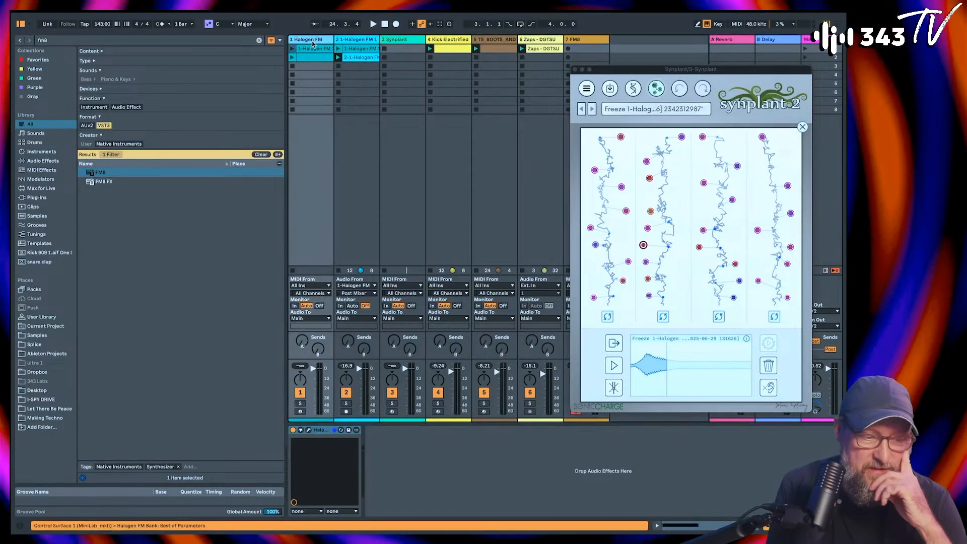
{"action": "left_click", "coordinate": [309, 431]}
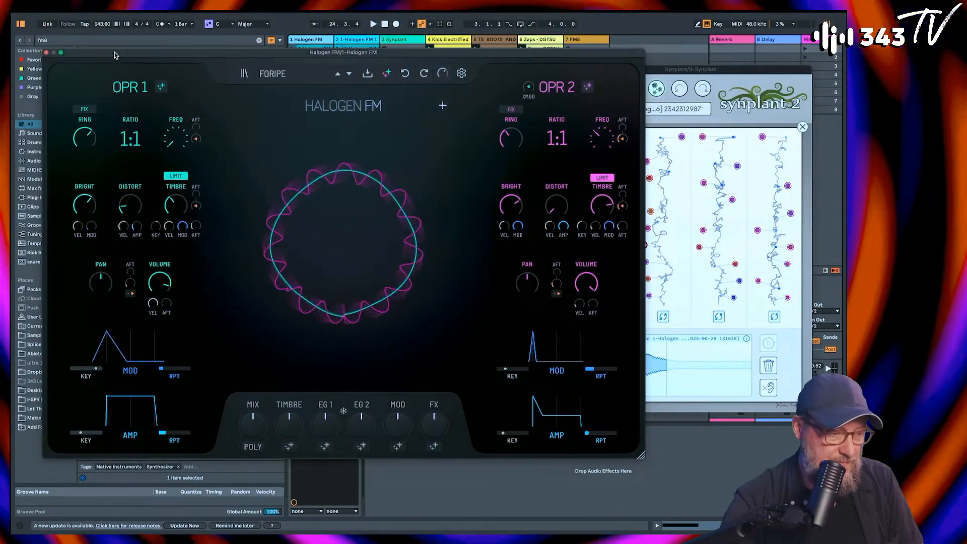
{"action": "left_click_drag", "start_coordinate": [133, 52], "coordinate": [231, 67]}
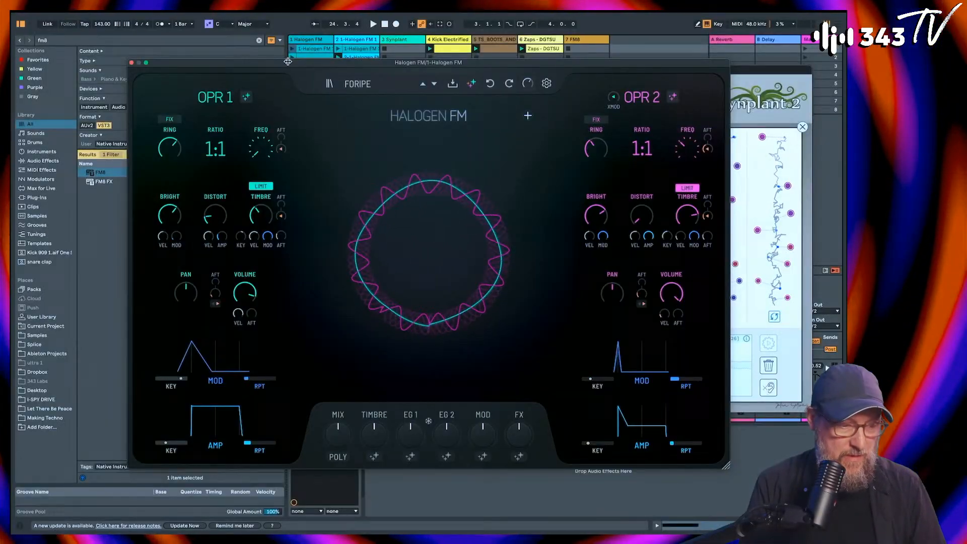
{"action": "left_click_drag", "start_coordinate": [287, 62], "coordinate": [313, 66]}
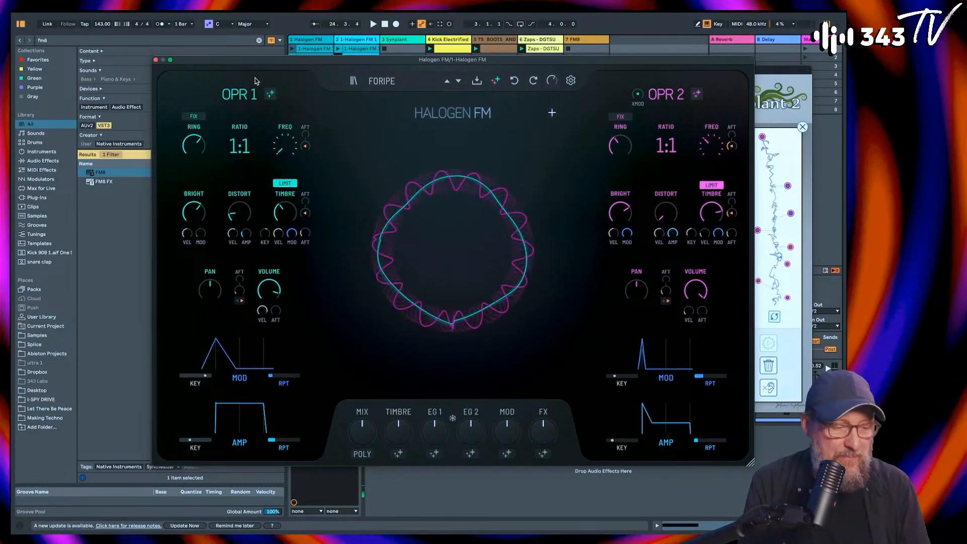
Step: Save the Halogen FM patch as foripe with the category Leads and the type Long Release
{"action": "left_click", "coordinate": [354, 82]}
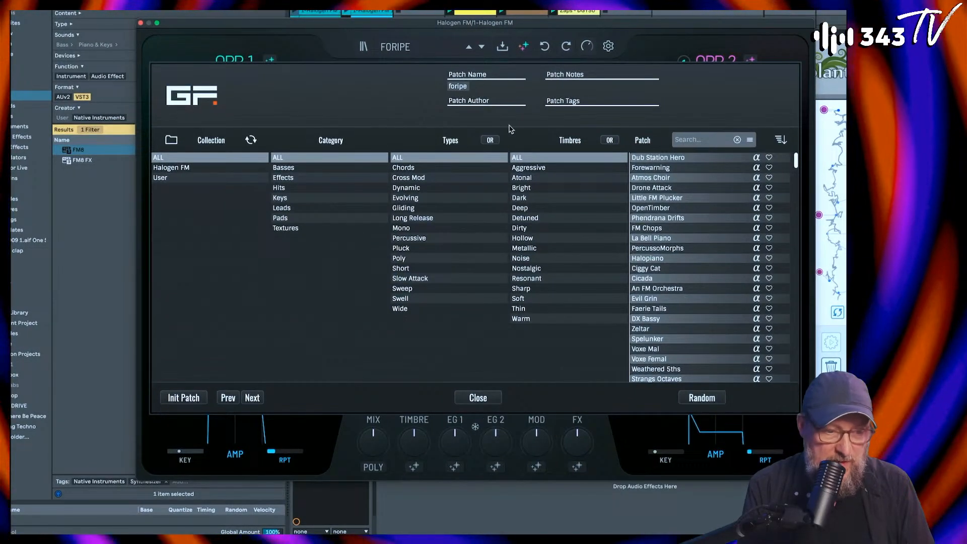
{"action": "left_click", "coordinate": [503, 49]}
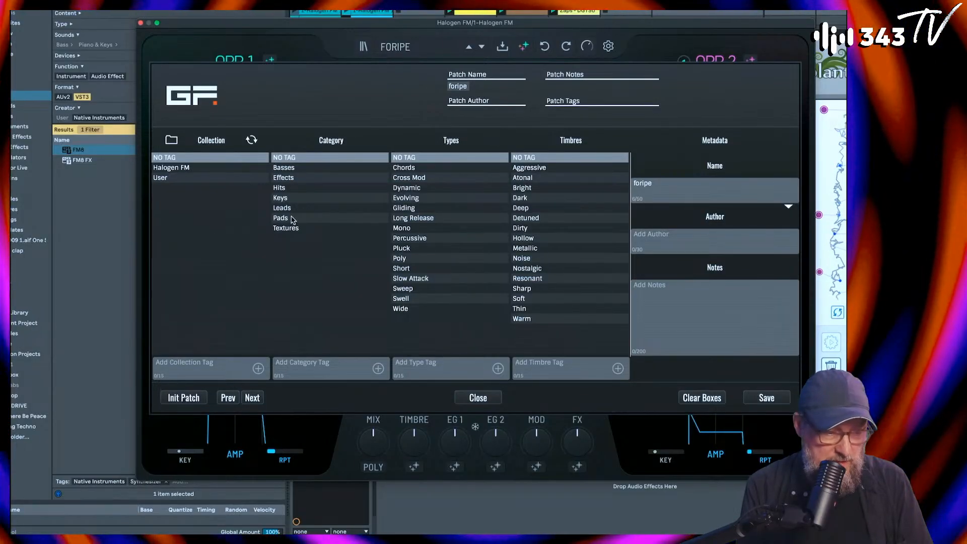
{"action": "left_click", "coordinate": [283, 209]}
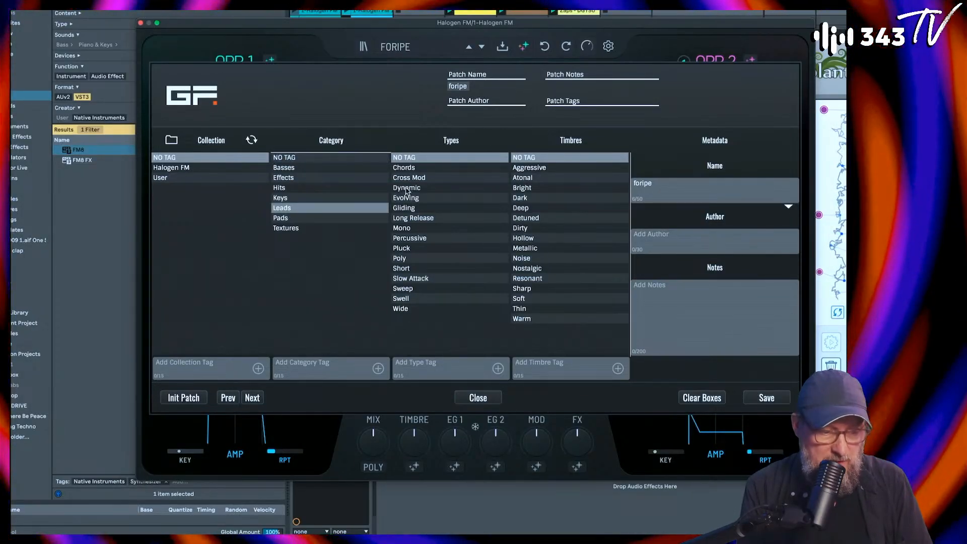
{"action": "left_click", "coordinate": [416, 217]}
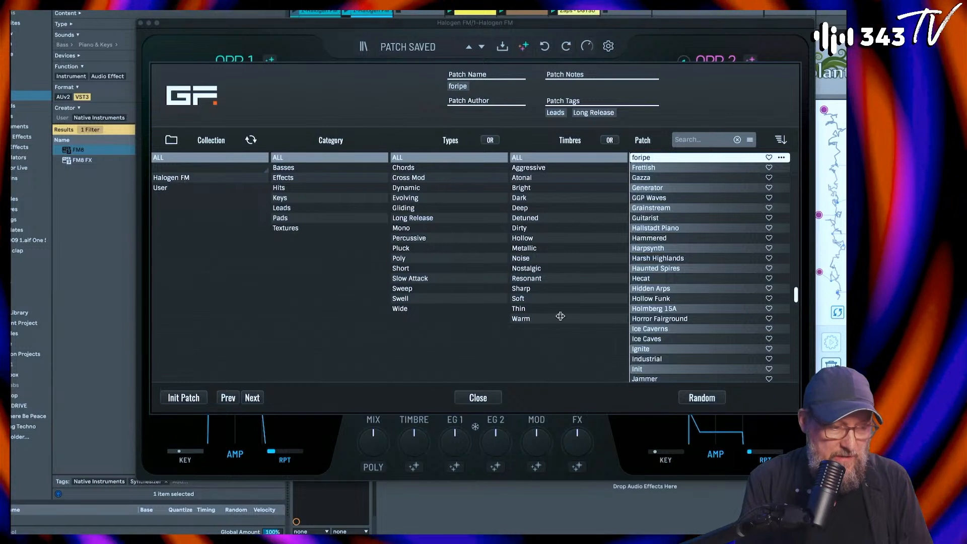
Step: Check the User and Halogen FM collections for the saved patch, then close the patch browser
{"action": "left_click", "coordinate": [258, 188]}
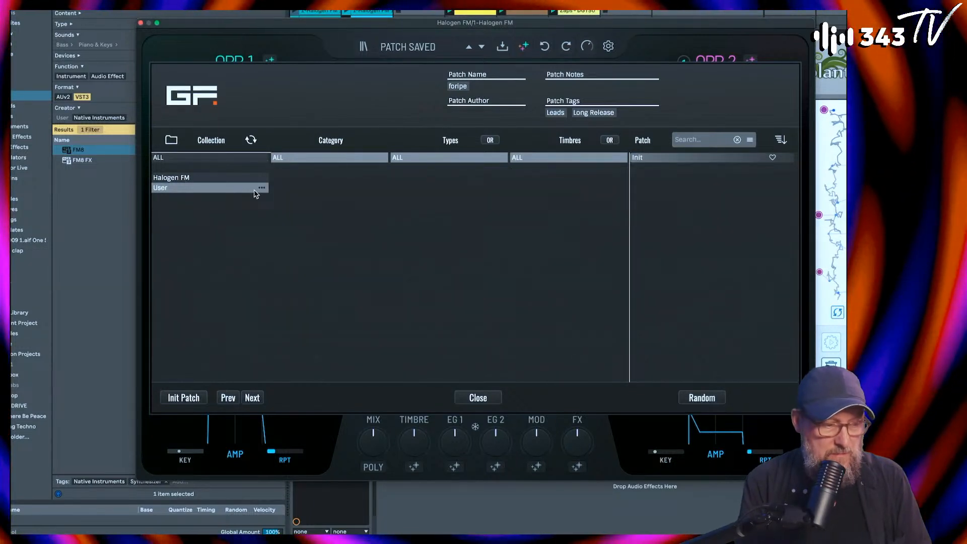
{"action": "left_click", "coordinate": [225, 179]}
{"action": "left_click", "coordinate": [204, 189]}
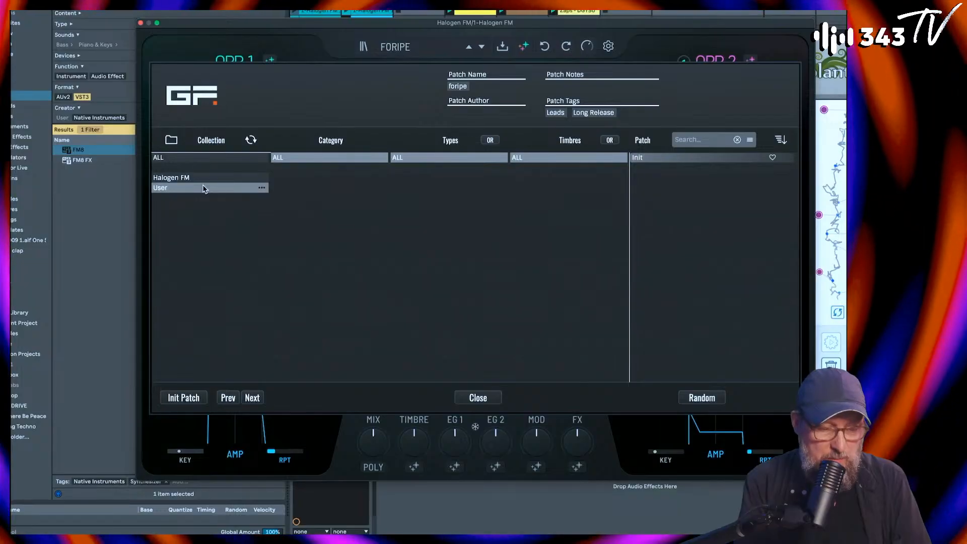
{"action": "left_click", "coordinate": [476, 398]}
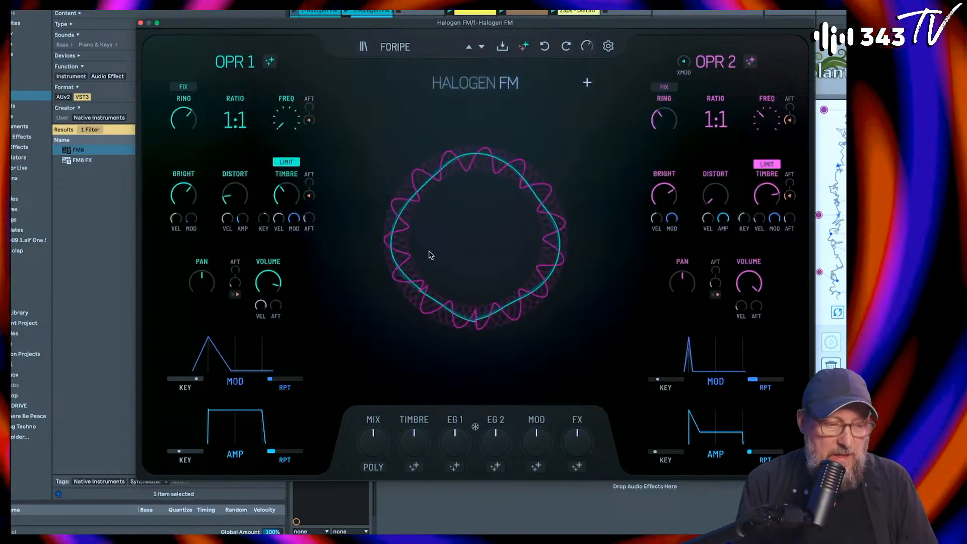
Step: Generate five new random Halogen FM patches one after another from the central waveform display, auditioning each
{"action": "left_click", "coordinate": [490, 239]}
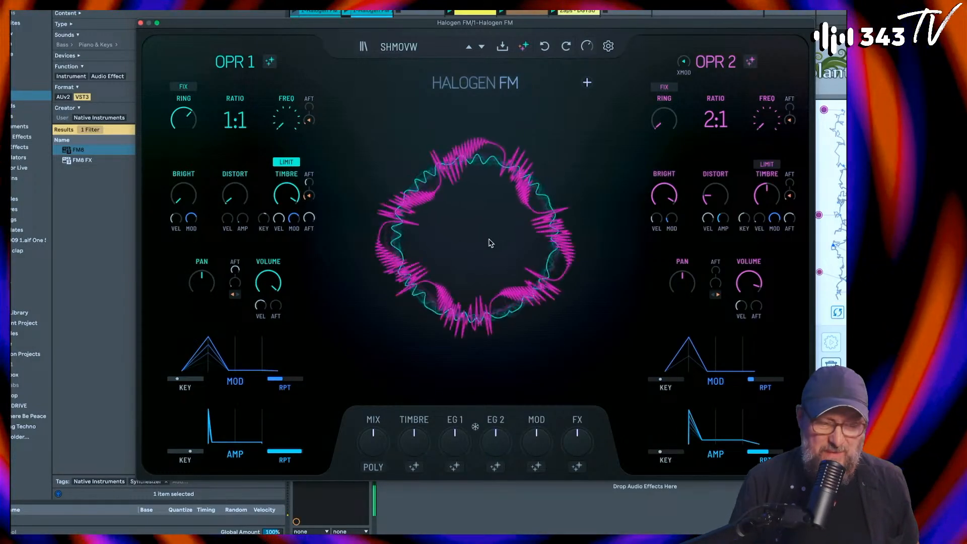
{"action": "left_click", "coordinate": [479, 254]}
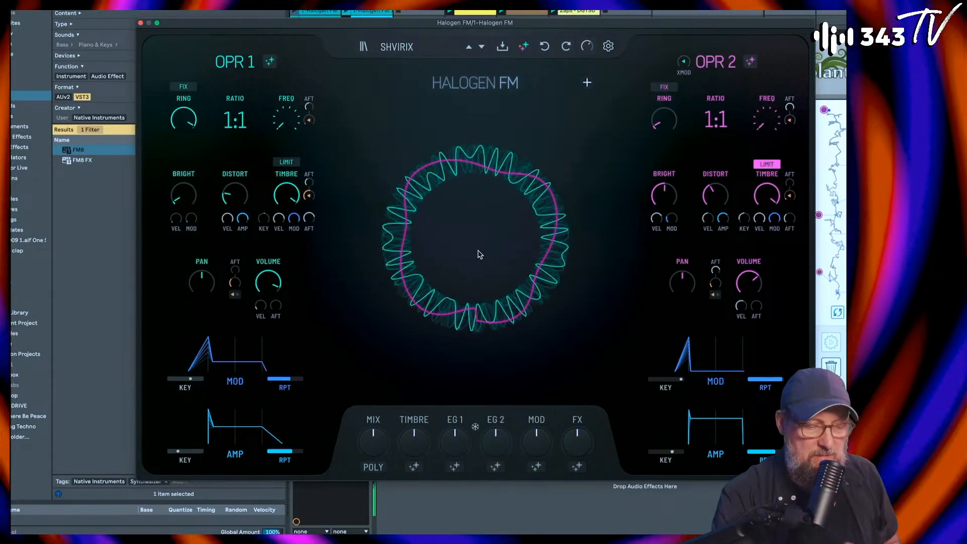
{"action": "left_click", "coordinate": [479, 254]}
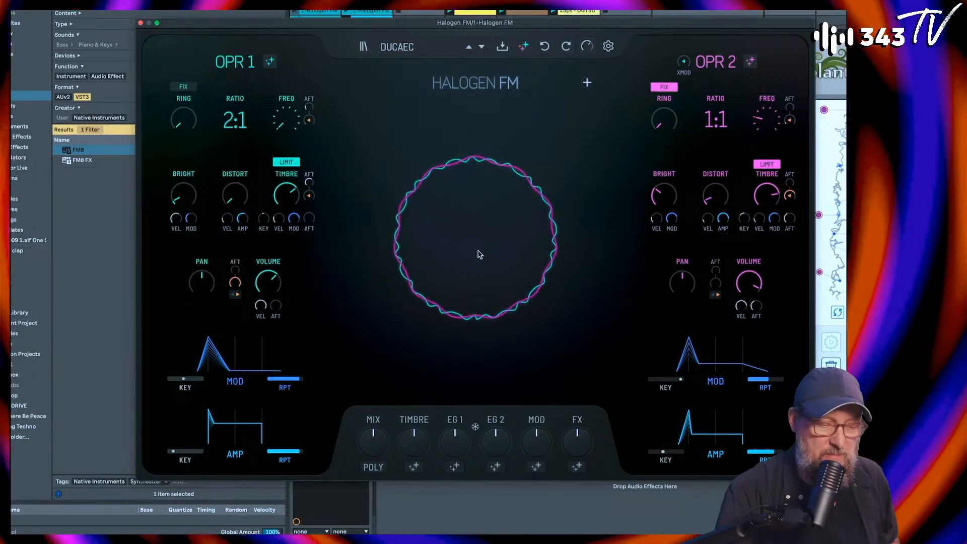
{"action": "left_click", "coordinate": [479, 254]}
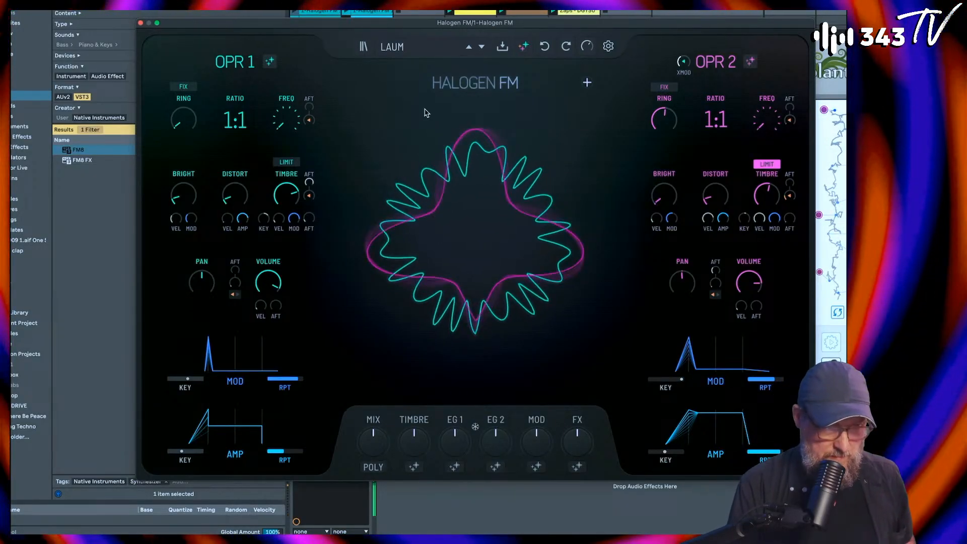
{"action": "left_click", "coordinate": [479, 241]}
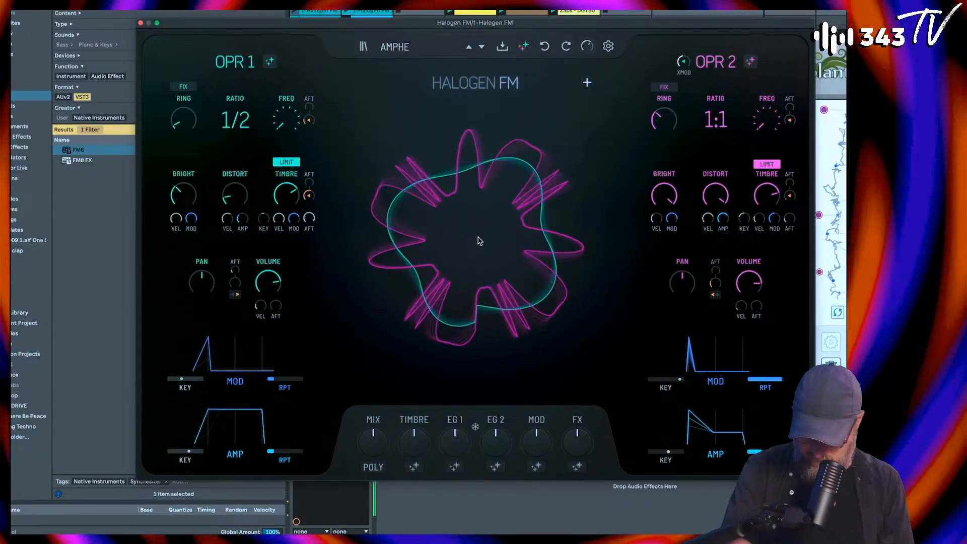
Step: Generate eight more random patches from the central waveform display, auditioning each, until the uvetik patch is loaded
{"action": "left_click", "coordinate": [480, 241]}
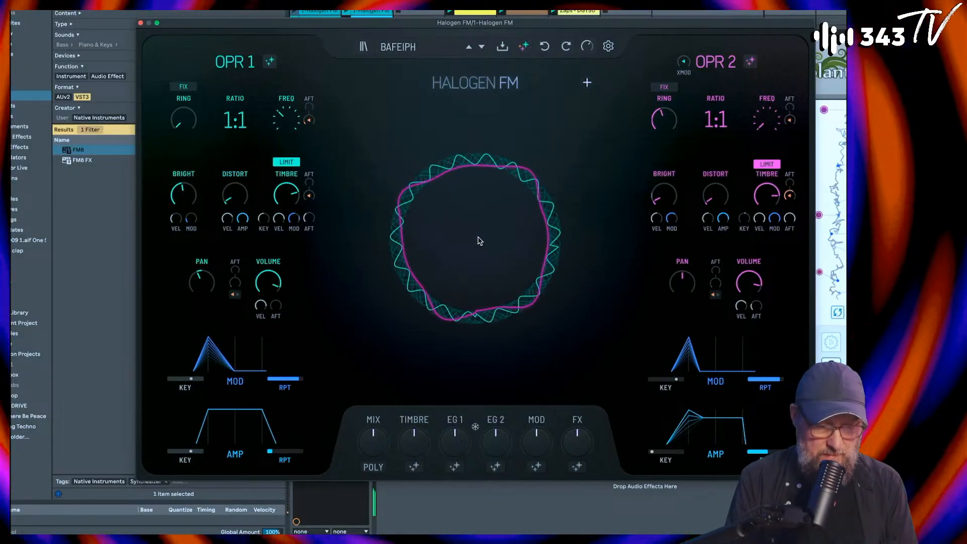
{"action": "left_click", "coordinate": [480, 241]}
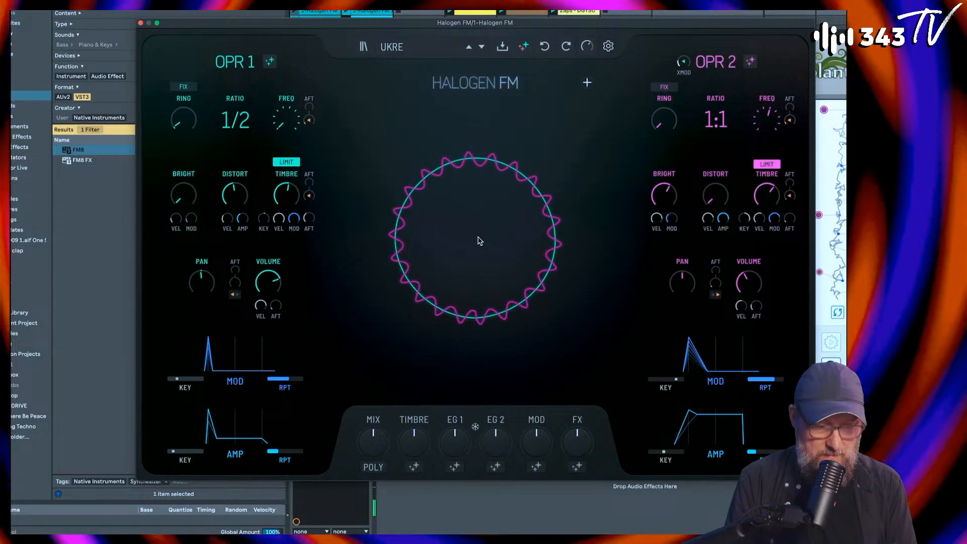
{"action": "left_click", "coordinate": [480, 240]}
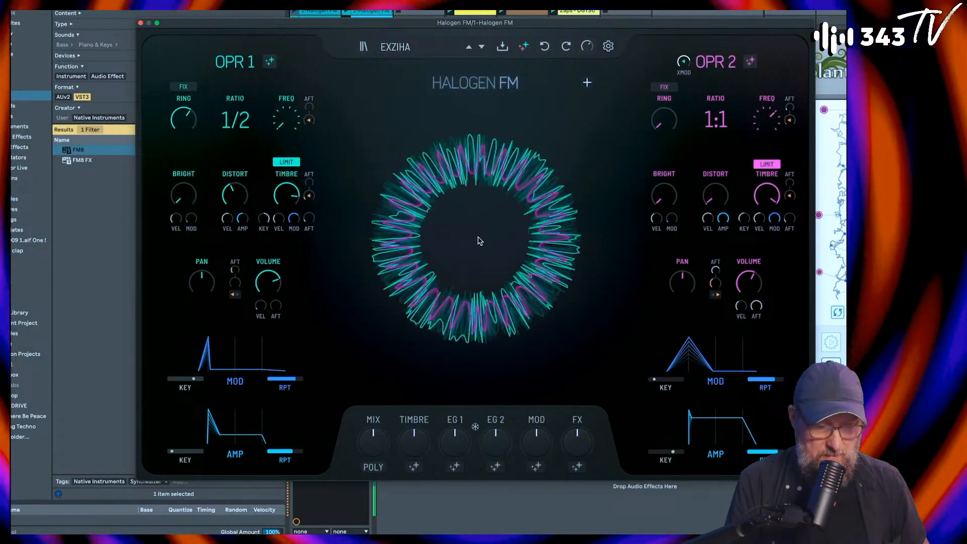
{"action": "left_click", "coordinate": [480, 241]}
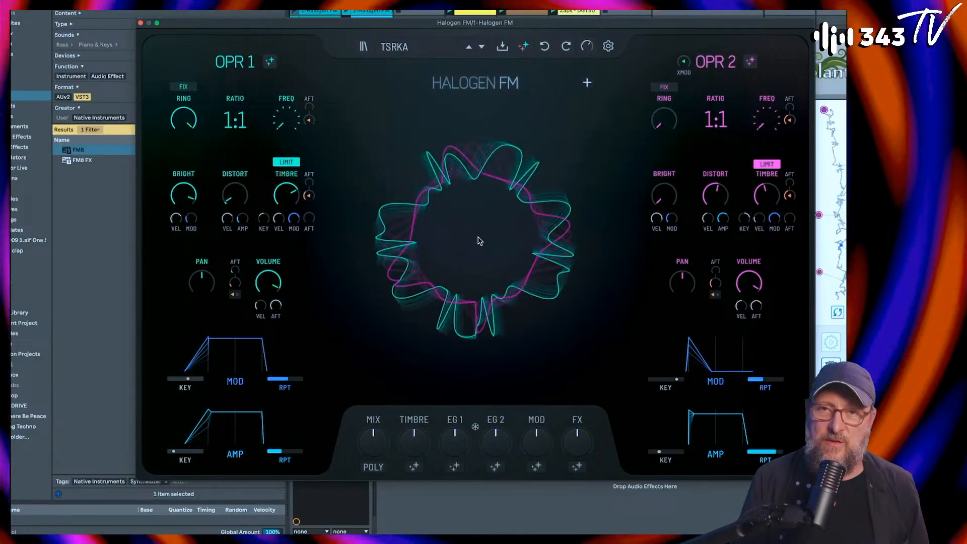
{"action": "left_click", "coordinate": [480, 241]}
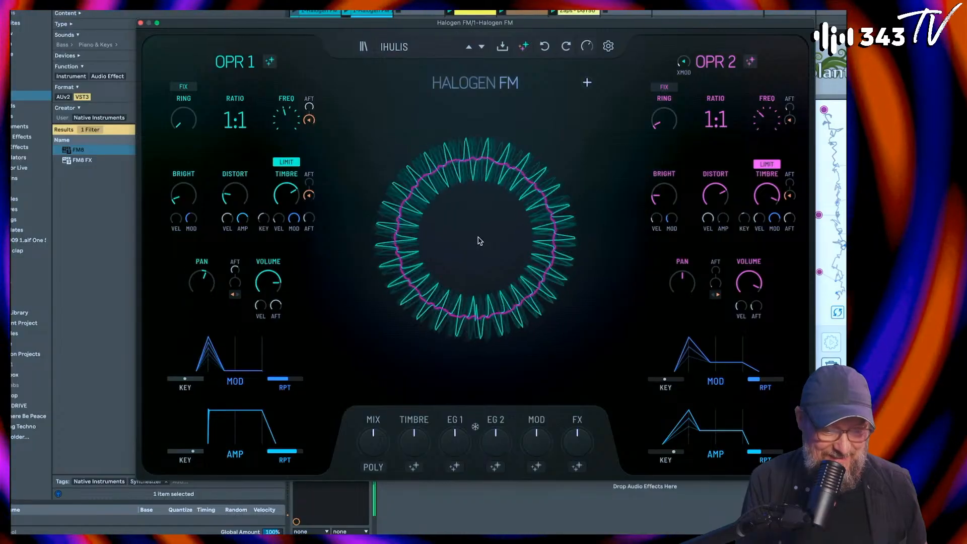
{"action": "left_click", "coordinate": [480, 240]}
{"action": "left_click", "coordinate": [480, 241]}
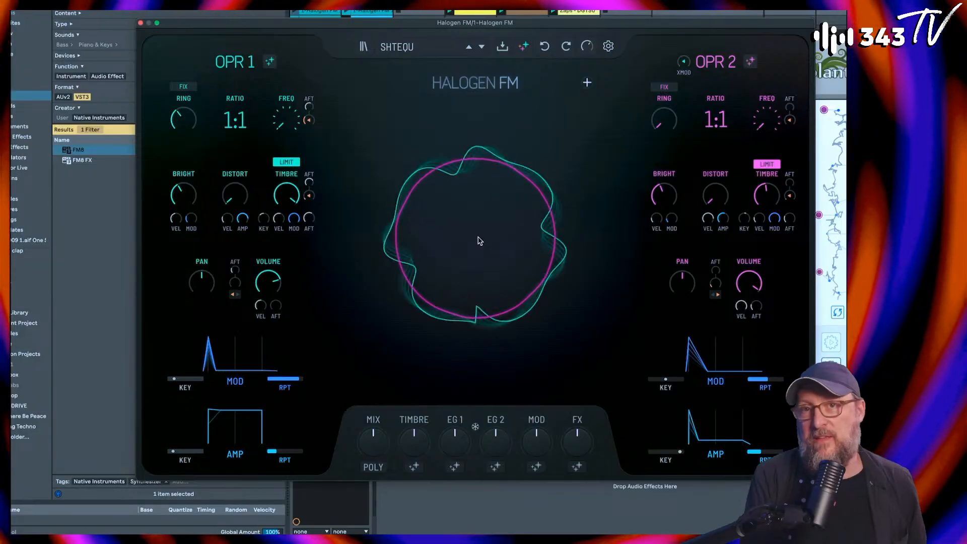
{"action": "left_click", "coordinate": [479, 241]}
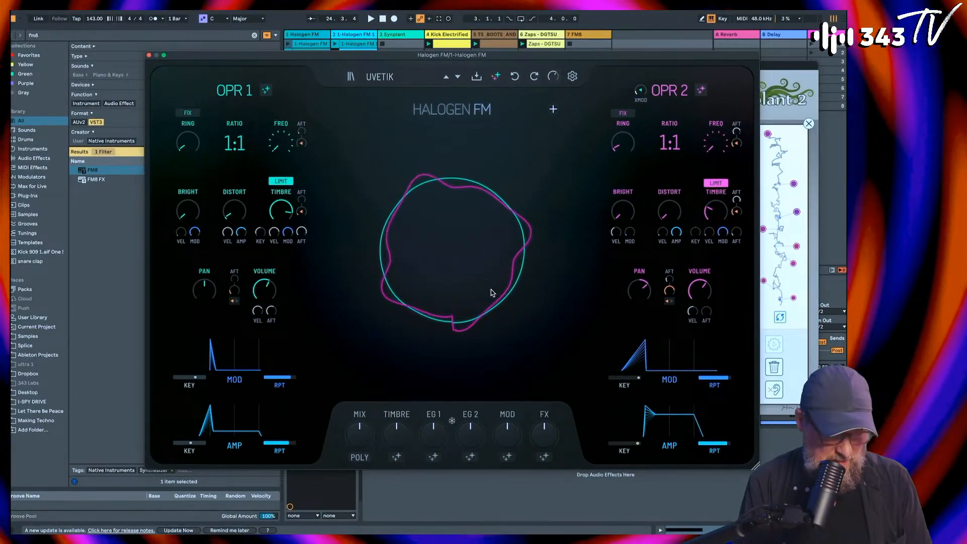
Step: Reveal the extended LFO and reverb controls, raise the reverb mix, size, density and modulation depth, and set a low filter
{"action": "left_click", "coordinate": [553, 109]}
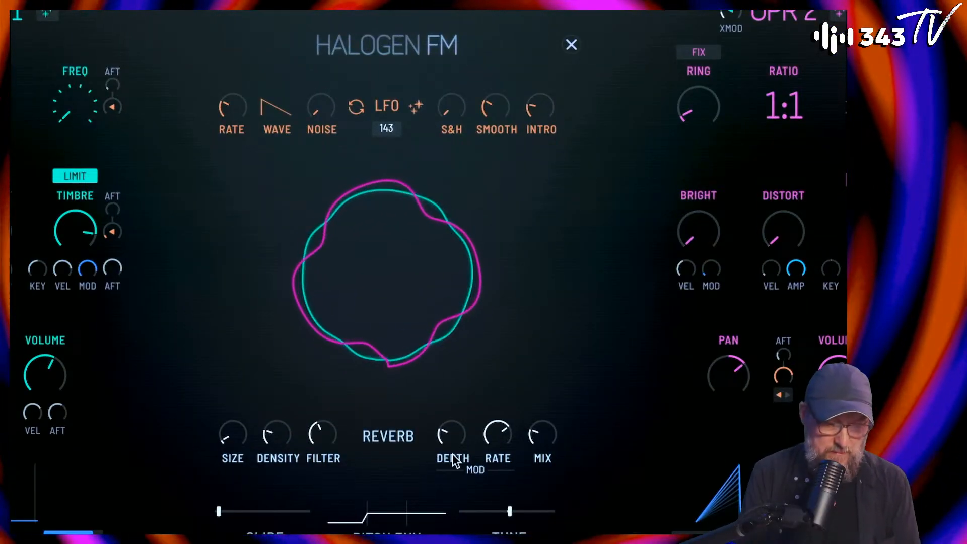
{"action": "left_click_drag", "start_coordinate": [540, 441], "coordinate": [561, 358]}
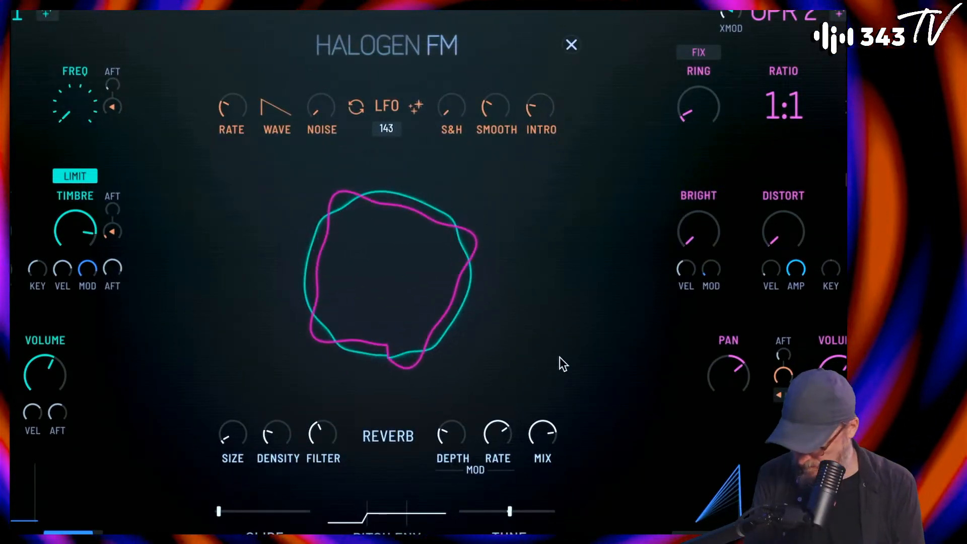
{"action": "left_click_drag", "start_coordinate": [226, 436], "coordinate": [240, 376]}
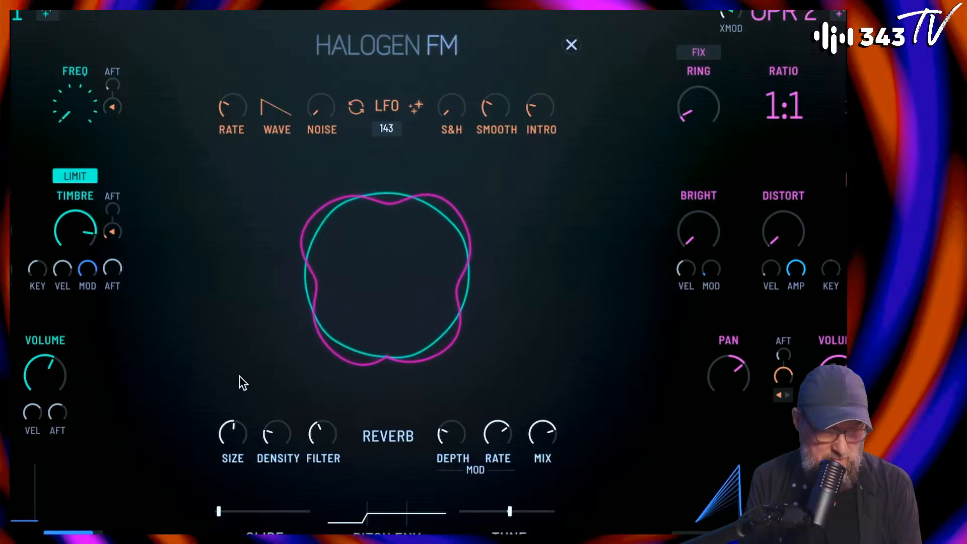
{"action": "left_click_drag", "start_coordinate": [280, 433], "coordinate": [329, 389]}
{"action": "left_click_drag", "start_coordinate": [281, 431], "coordinate": [284, 393]}
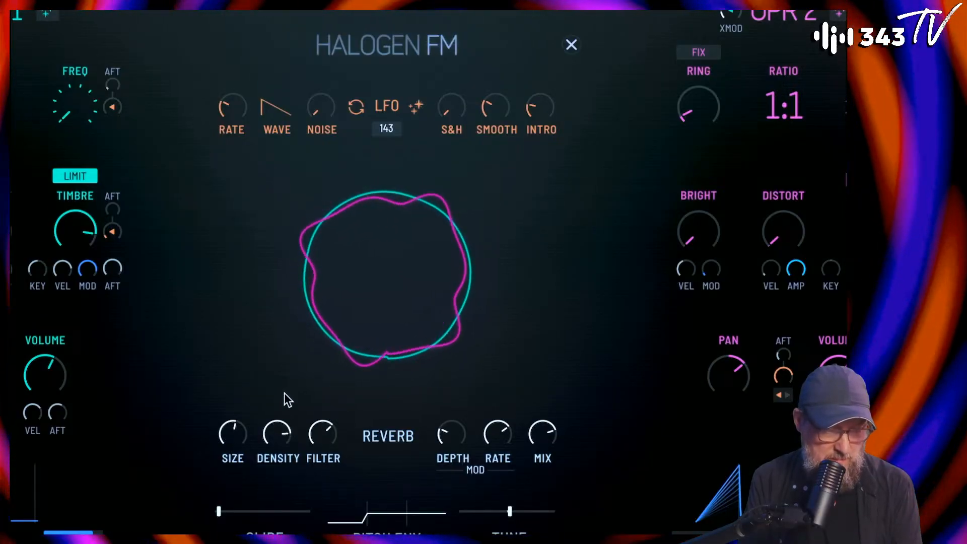
{"action": "mouse_move", "coordinate": [461, 439]}
{"action": "left_mouse_down"}
{"action": "mouse_move", "coordinate": [455, 410]}
{"action": "mouse_move", "coordinate": [455, 421]}
{"action": "left_mouse_up"}
{"action": "left_click_drag", "start_coordinate": [324, 437], "coordinate": [322, 502]}
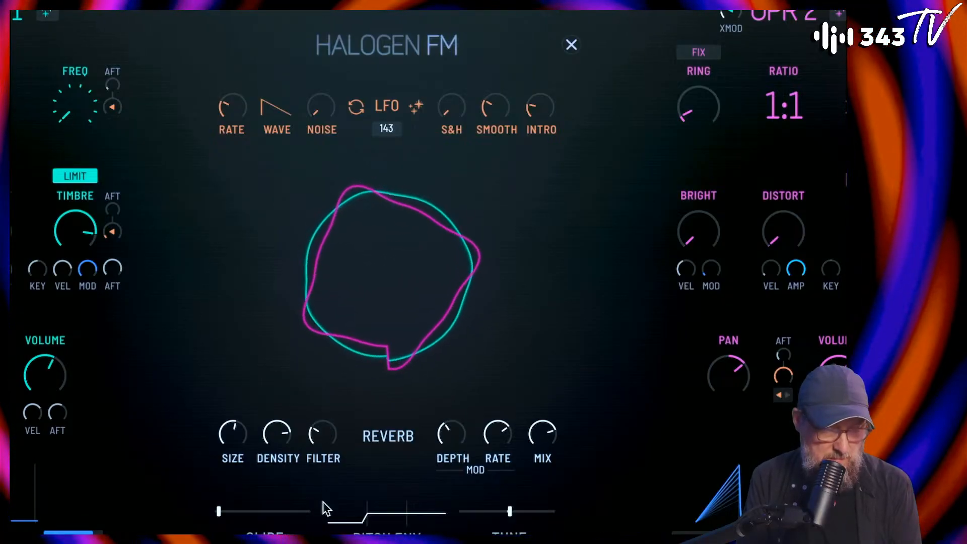
Step: Sweep the reverb size up and down, settle it slightly below halfway, and reduce the reverb mix to about halfway
{"action": "left_click_drag", "start_coordinate": [237, 441], "coordinate": [236, 400]}
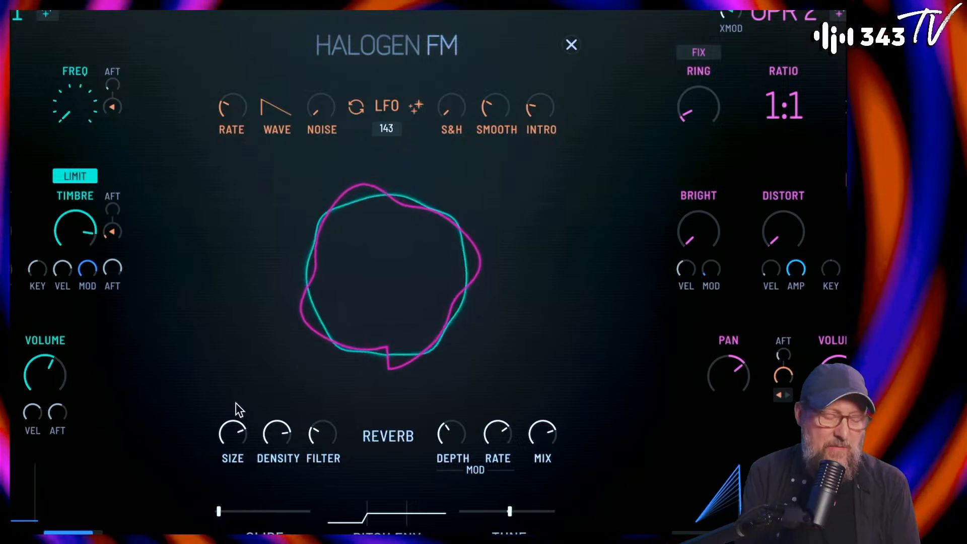
{"action": "left_click_drag", "start_coordinate": [236, 403], "coordinate": [237, 499]}
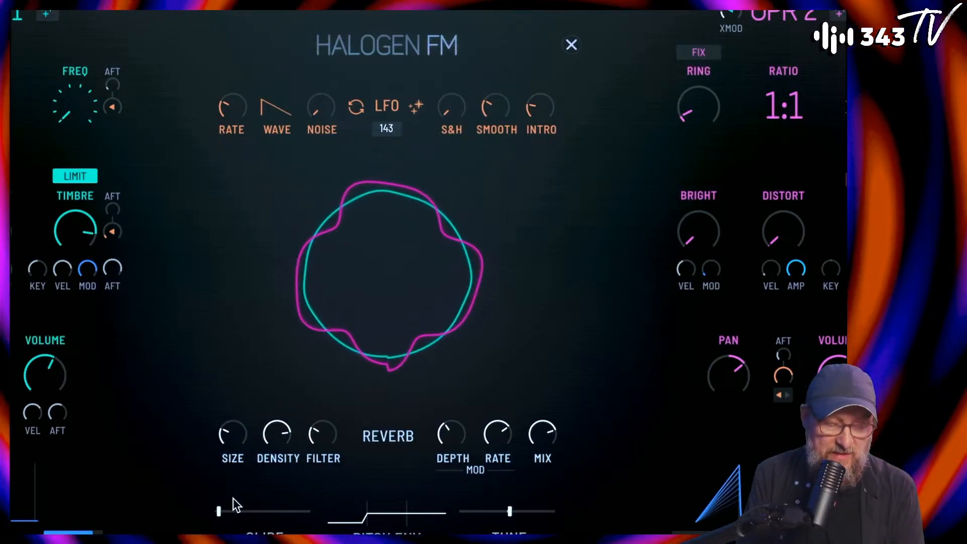
{"action": "mouse_move", "coordinate": [228, 473]}
{"action": "left_mouse_down"}
{"action": "mouse_move", "coordinate": [227, 441]}
{"action": "mouse_move", "coordinate": [222, 464]}
{"action": "left_mouse_up"}
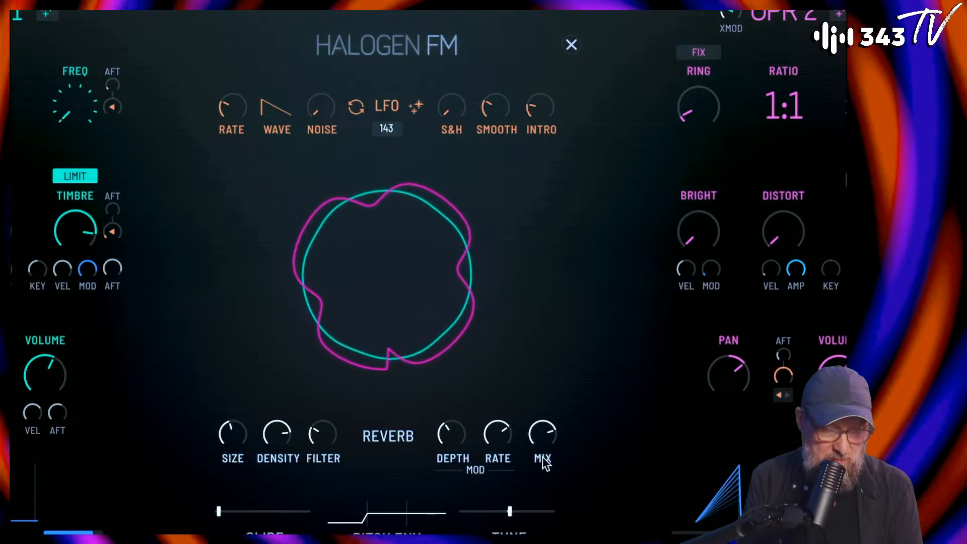
{"action": "left_click_drag", "start_coordinate": [546, 446], "coordinate": [543, 464]}
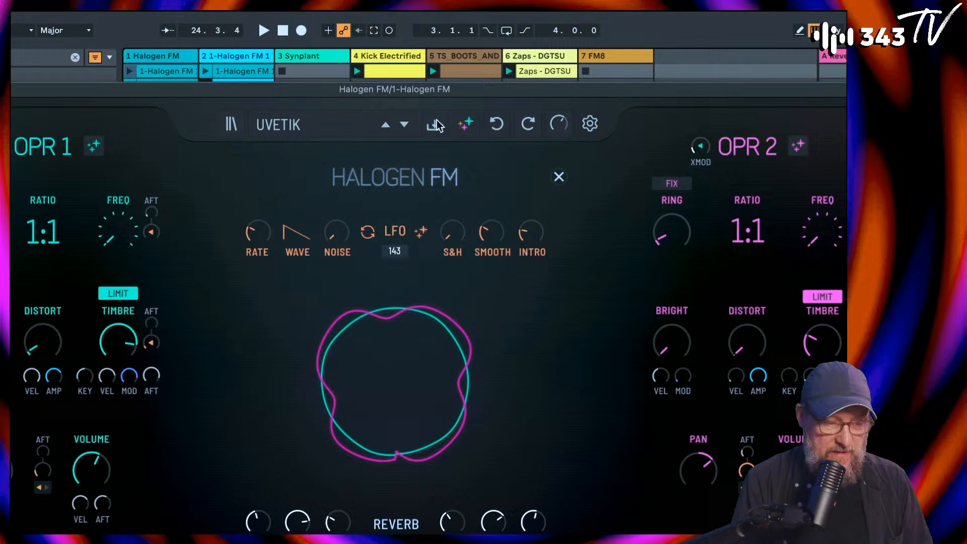
Step: Save the patch as uvetik in the User collection with the category Pads and the author's initials
{"action": "left_click", "coordinate": [437, 120]}
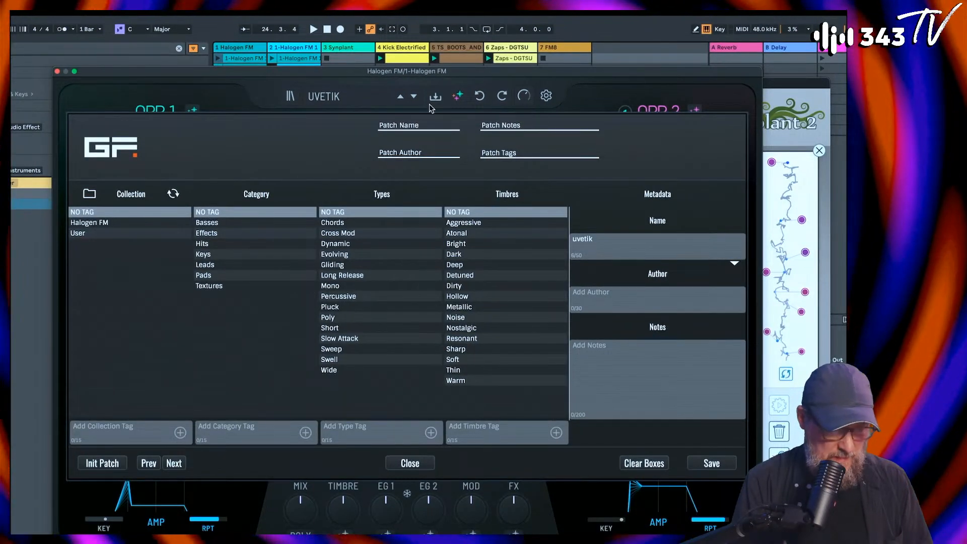
{"action": "left_click", "coordinate": [105, 234]}
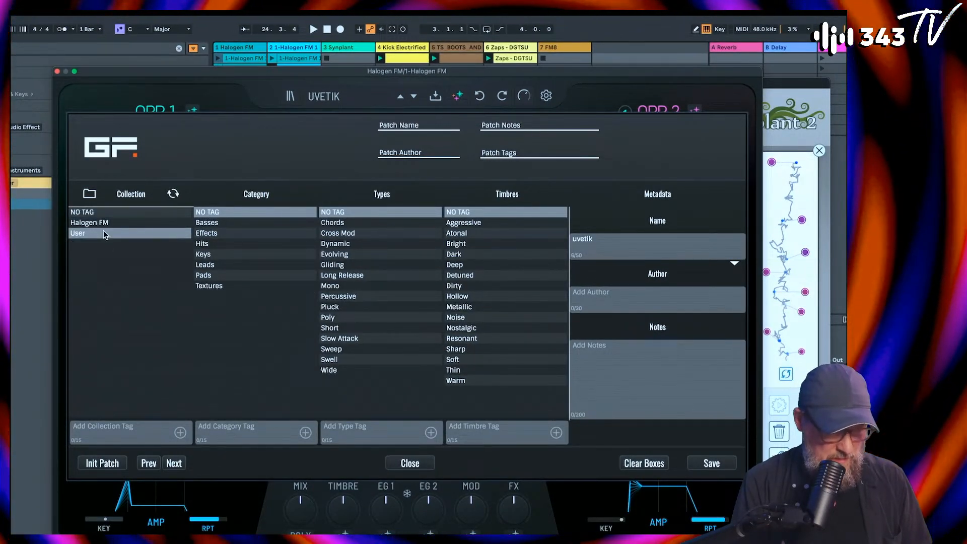
{"action": "left_click", "coordinate": [210, 278]}
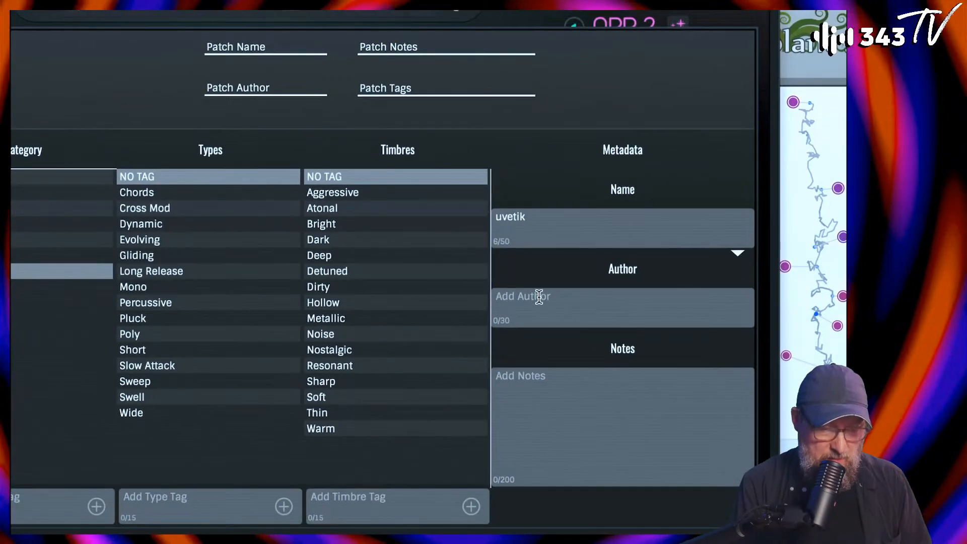
{"action": "left_click", "coordinate": [536, 318]}
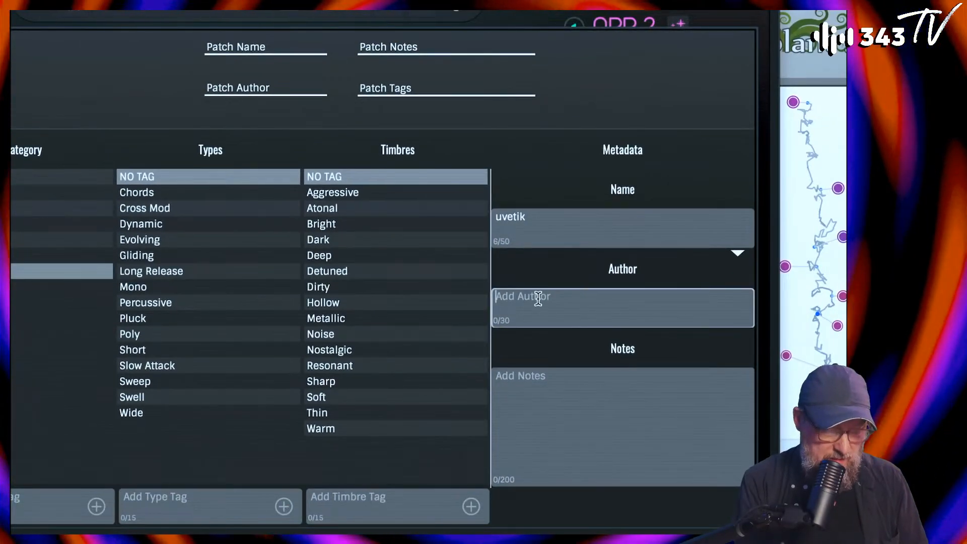
{"action": "type", "text": "JS"}
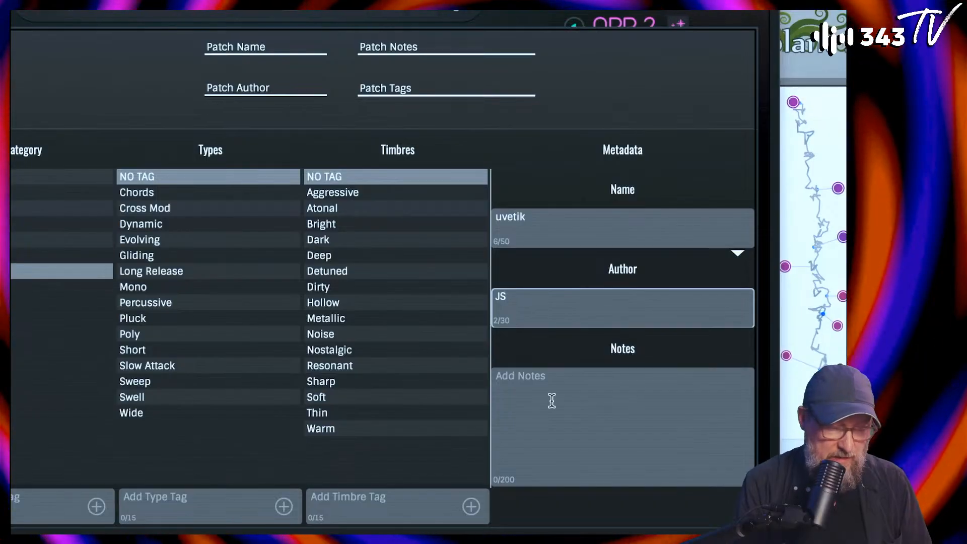
{"action": "left_click", "coordinate": [553, 401]}
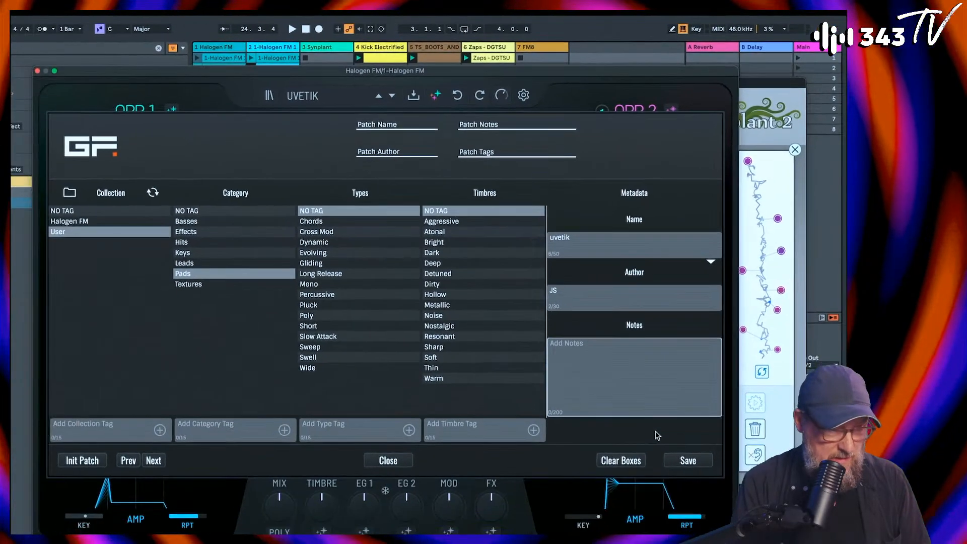
{"action": "left_click", "coordinate": [688, 461]}
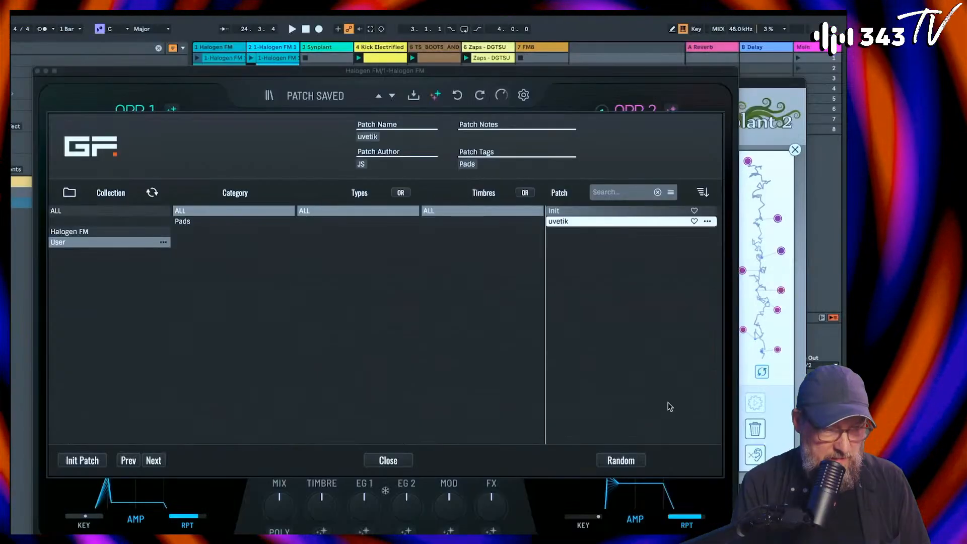
Step: Filter the User patches by Pads, show all categories again, load the Init patch and reload uvetik
{"action": "left_click", "coordinate": [194, 225]}
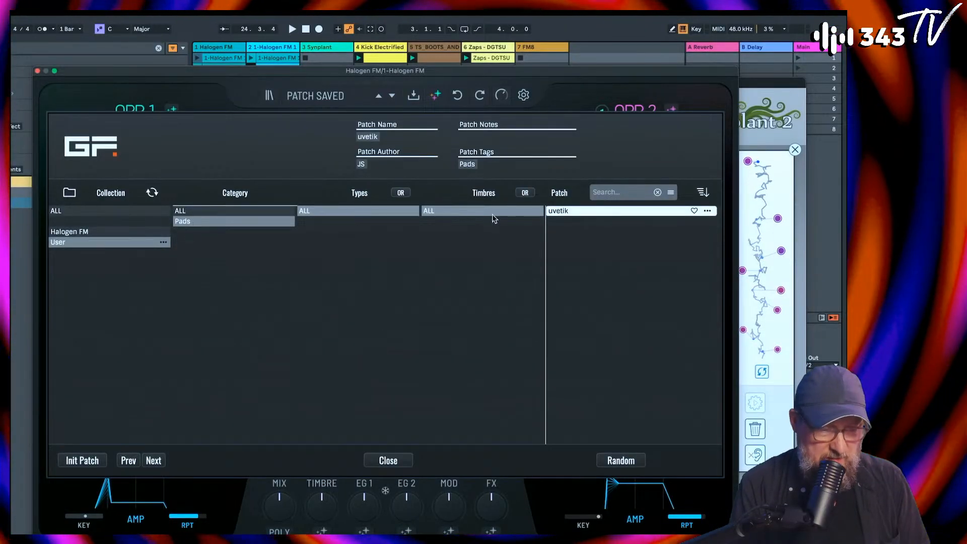
{"action": "left_click", "coordinate": [192, 212]}
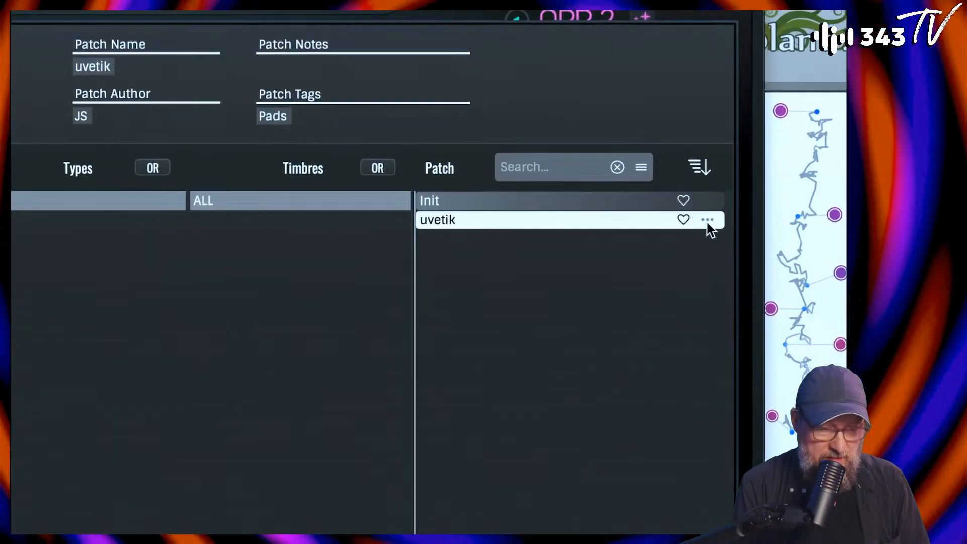
{"action": "left_click", "coordinate": [650, 211]}
{"action": "left_click", "coordinate": [597, 221]}
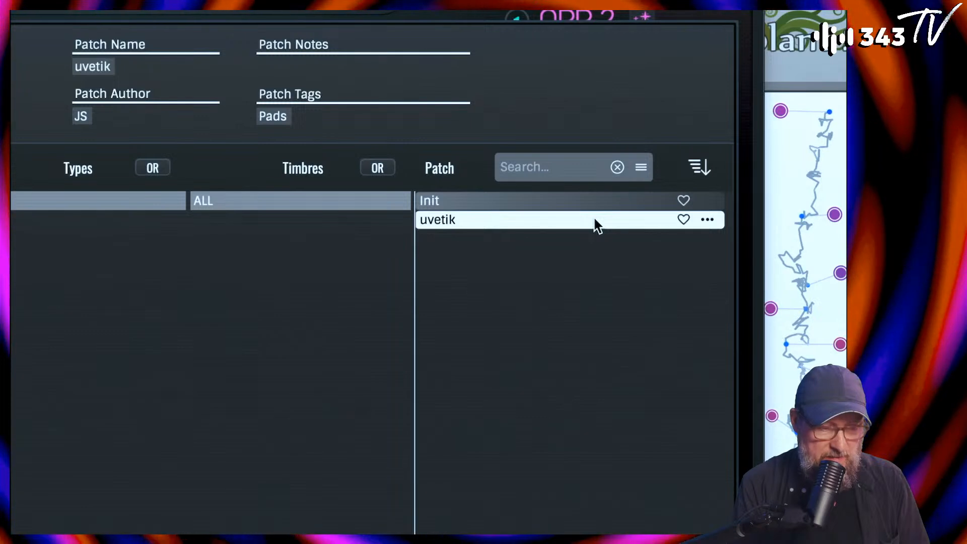
{"action": "left_click", "coordinate": [488, 202]}
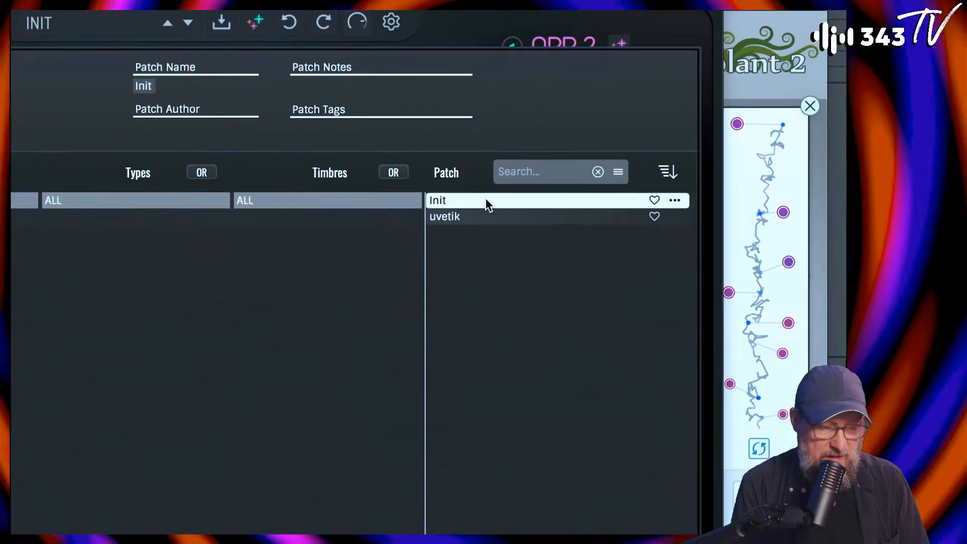
{"action": "left_click", "coordinate": [483, 220]}
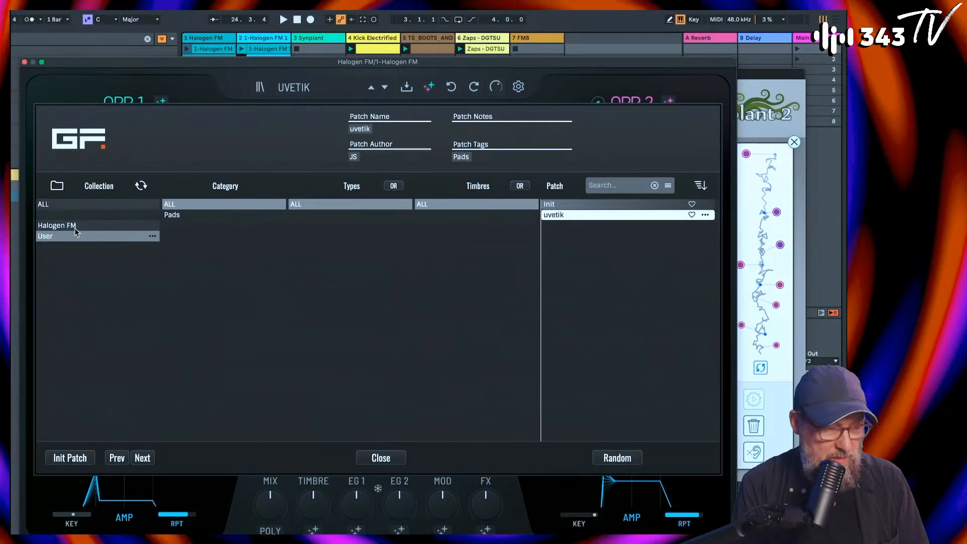
Step: Look through the Halogen FM and complete collections, return to the User collection and close the patch browser
{"action": "left_click", "coordinate": [57, 225]}
{"action": "left_click", "coordinate": [72, 211]}
{"action": "left_click", "coordinate": [67, 237]}
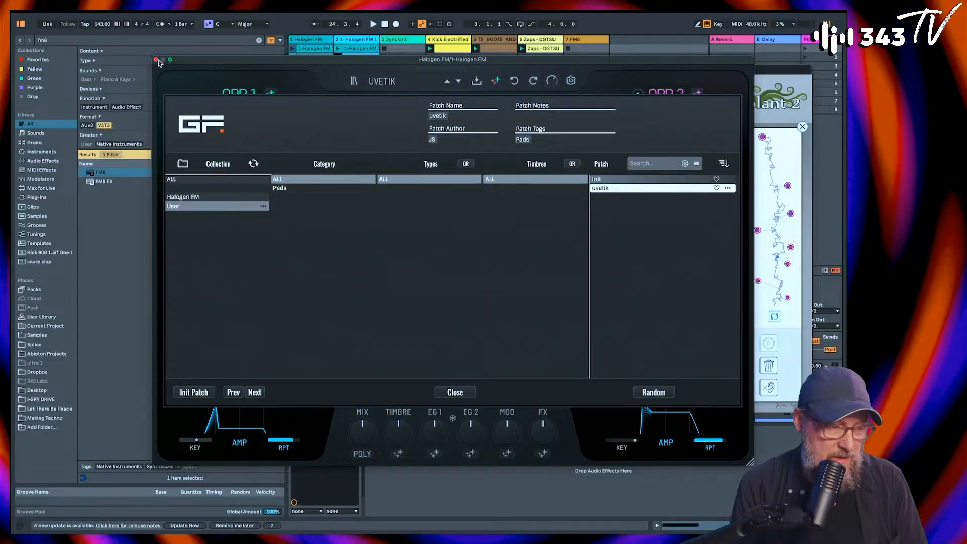
{"action": "left_click", "coordinate": [455, 393]}
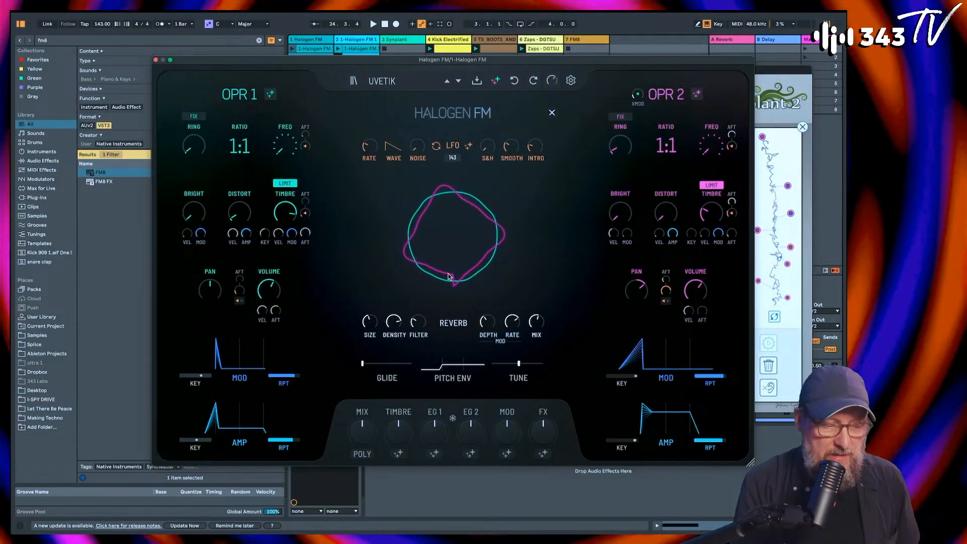
Step: Generate a further series of random patches from the waveform display with the extended controls open, ending on pufiil
{"action": "left_click", "coordinate": [451, 252]}
{"action": "left_click", "coordinate": [450, 251]}
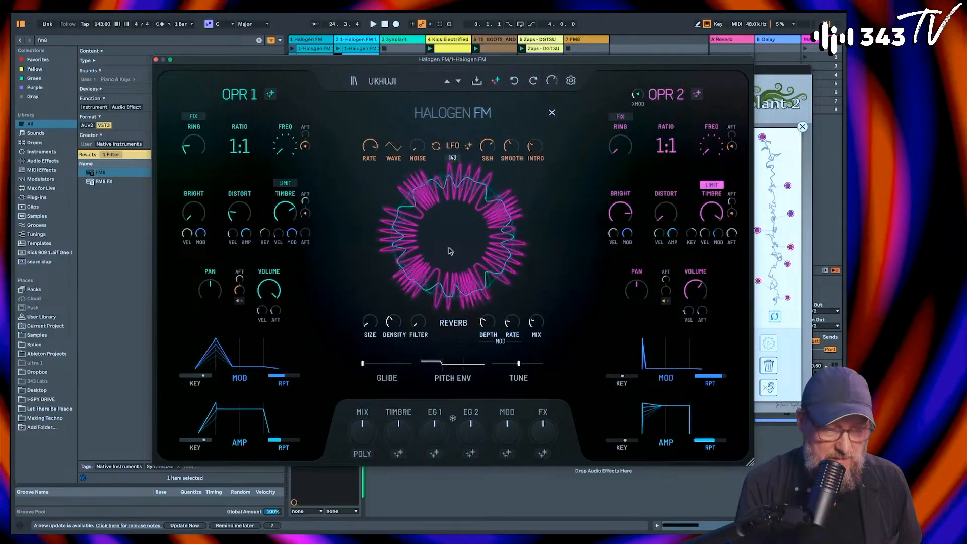
{"action": "left_click", "coordinate": [451, 252]}
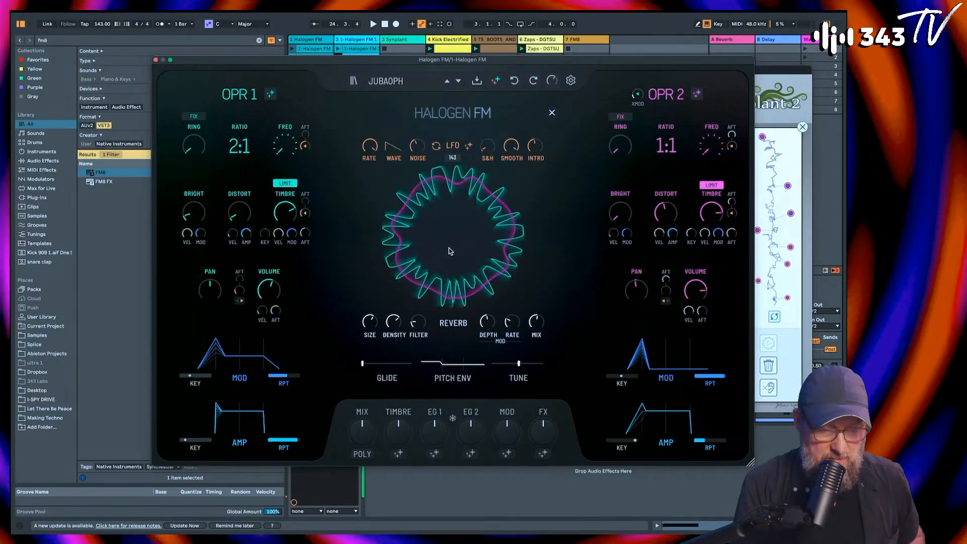
{"action": "left_click", "coordinate": [451, 251]}
{"action": "left_click", "coordinate": [450, 252]}
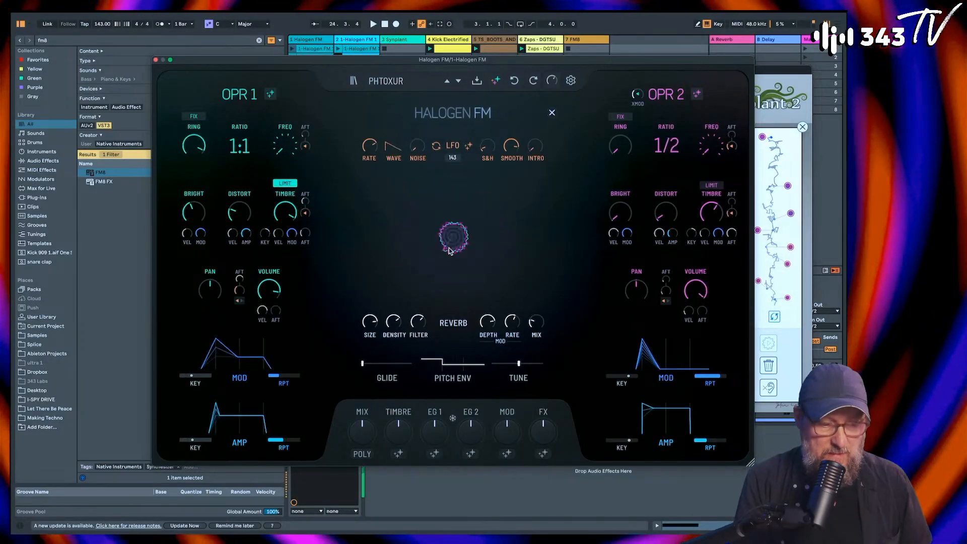
{"action": "left_click", "coordinate": [451, 252]}
{"action": "left_click", "coordinate": [450, 252]}
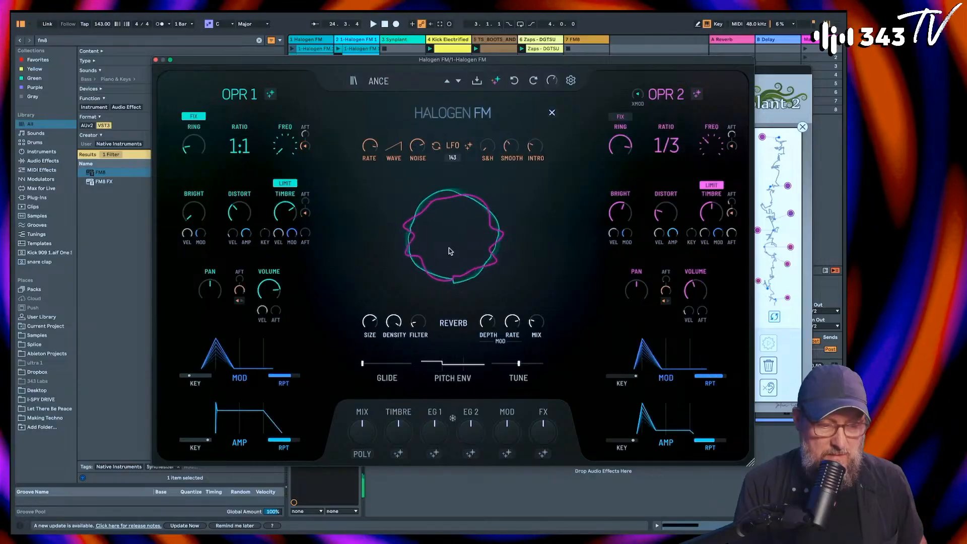
{"action": "left_click", "coordinate": [450, 252]}
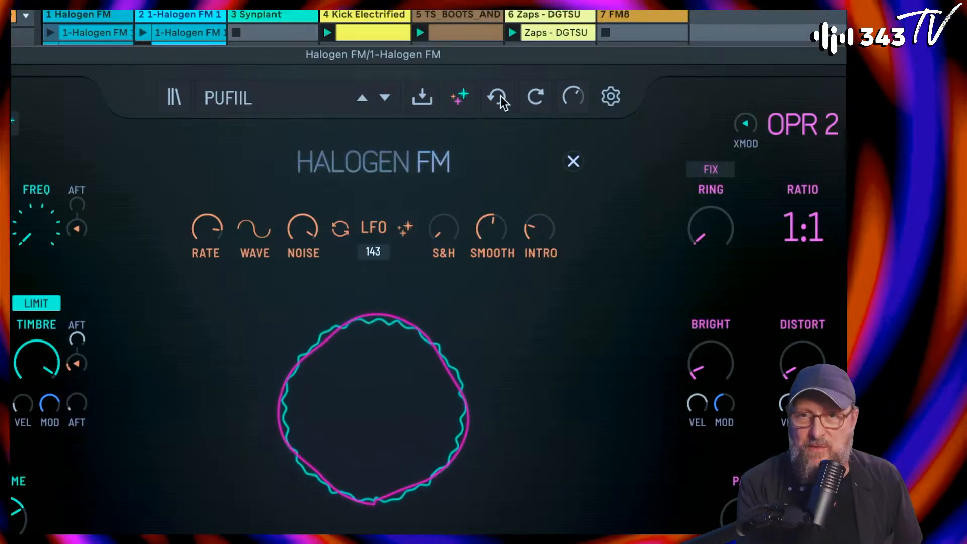
Step: Return to an earlier random patch and generate new ones from the waveform display, ending on gonoqu
{"action": "left_click", "coordinate": [500, 101]}
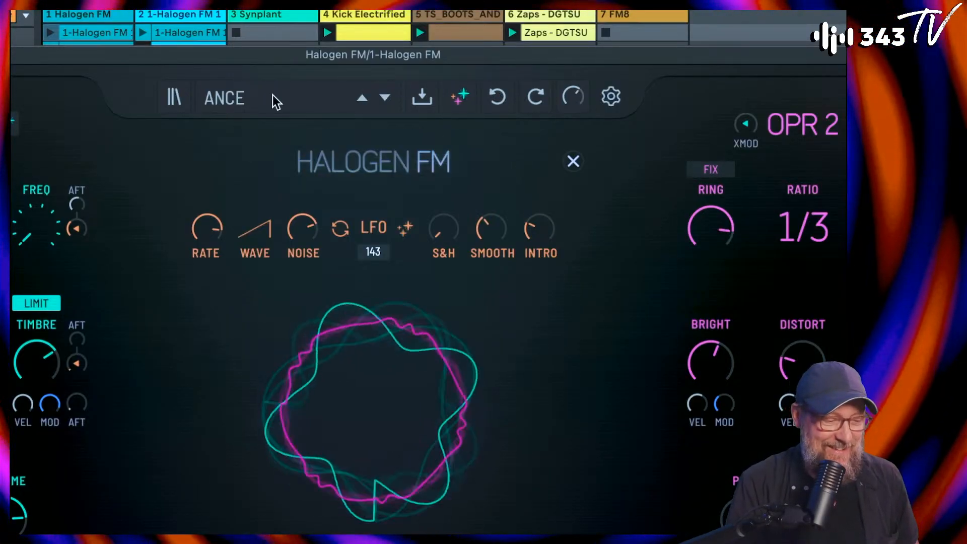
{"action": "left_click", "coordinate": [376, 394]}
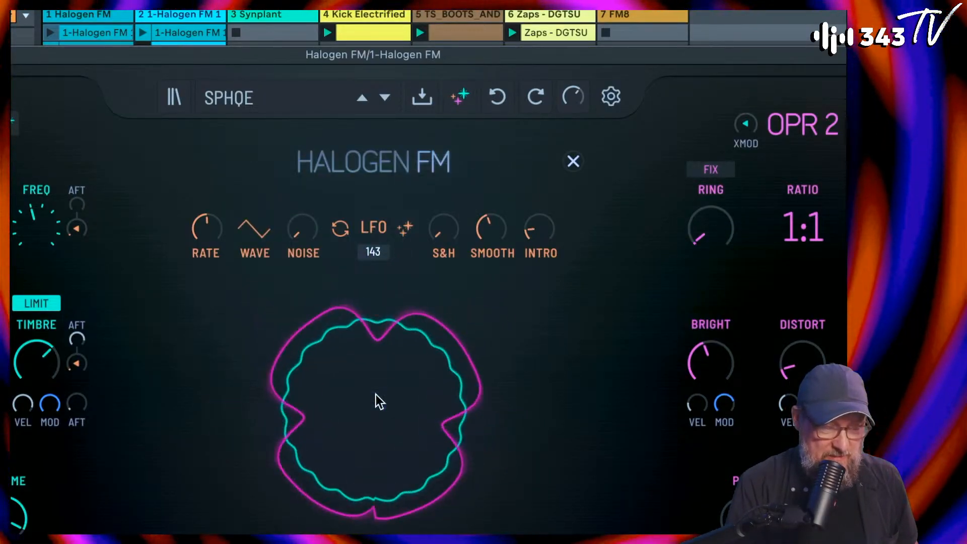
{"action": "left_click", "coordinate": [376, 395]}
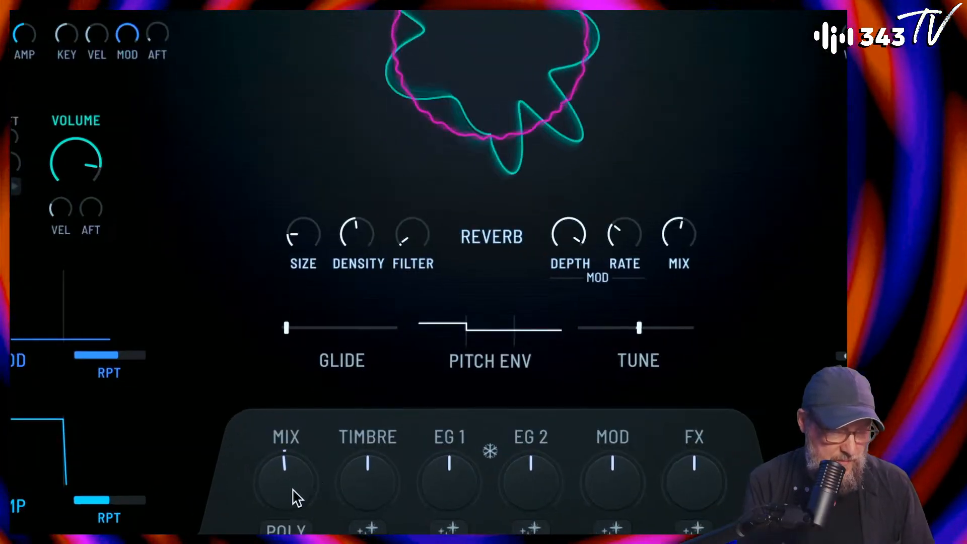
Step: Turn the Mix fully down so that only operator 1 sounds and centre operator 1's pan
{"action": "left_click_drag", "start_coordinate": [305, 491], "coordinate": [290, 543]}
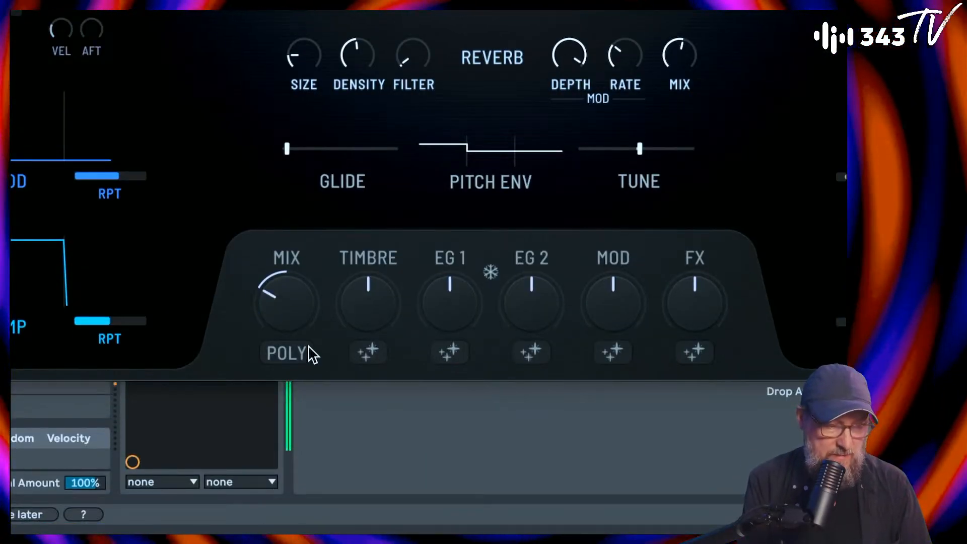
{"action": "left_click_drag", "start_coordinate": [288, 303], "coordinate": [289, 363]}
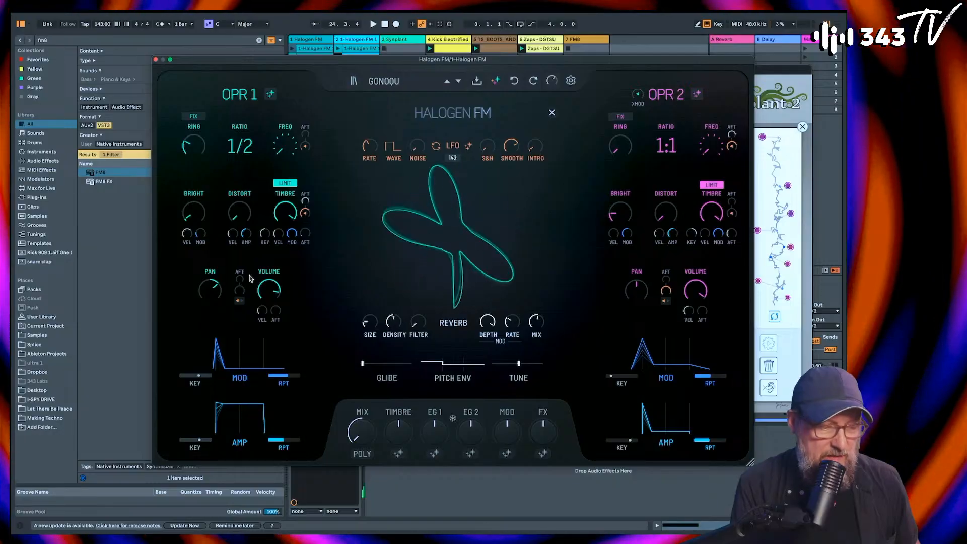
{"action": "left_click_drag", "start_coordinate": [212, 295], "coordinate": [214, 309]}
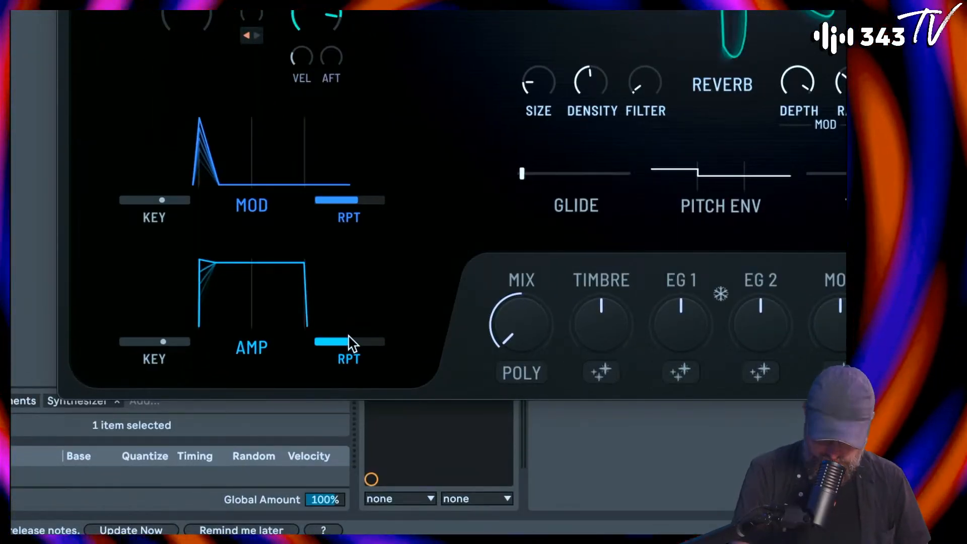
Step: Lower the repeat amount of operator 1's Amp envelope, try the Mod envelope's repeat and reduce operator 1's Timbre
{"action": "left_click_drag", "start_coordinate": [357, 273], "coordinate": [345, 374]}
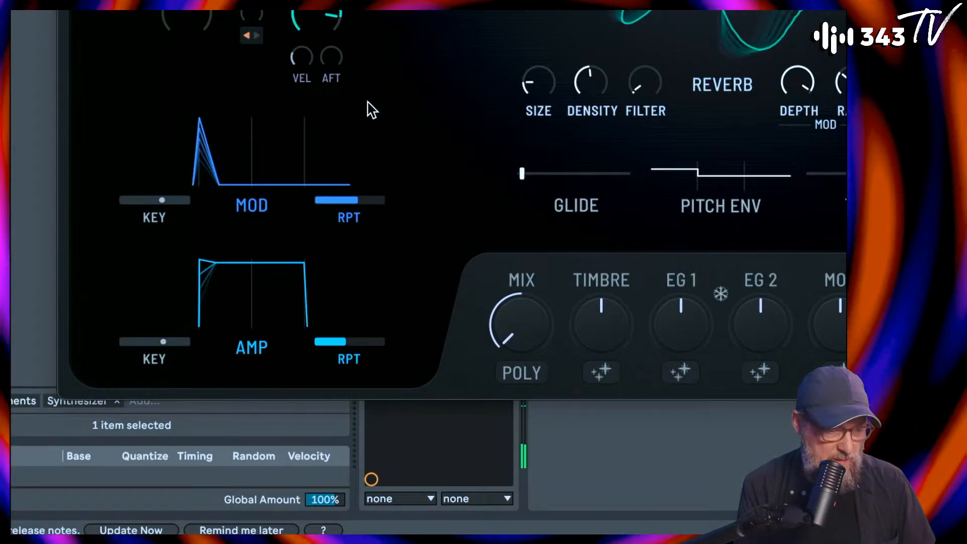
{"action": "left_click_drag", "start_coordinate": [352, 208], "coordinate": [357, 243]}
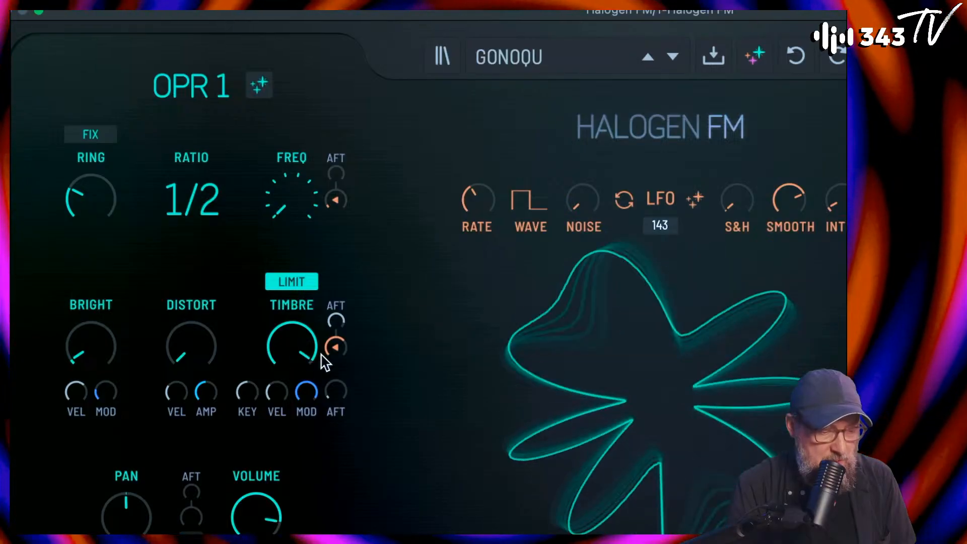
{"action": "left_click_drag", "start_coordinate": [293, 338], "coordinate": [308, 367]}
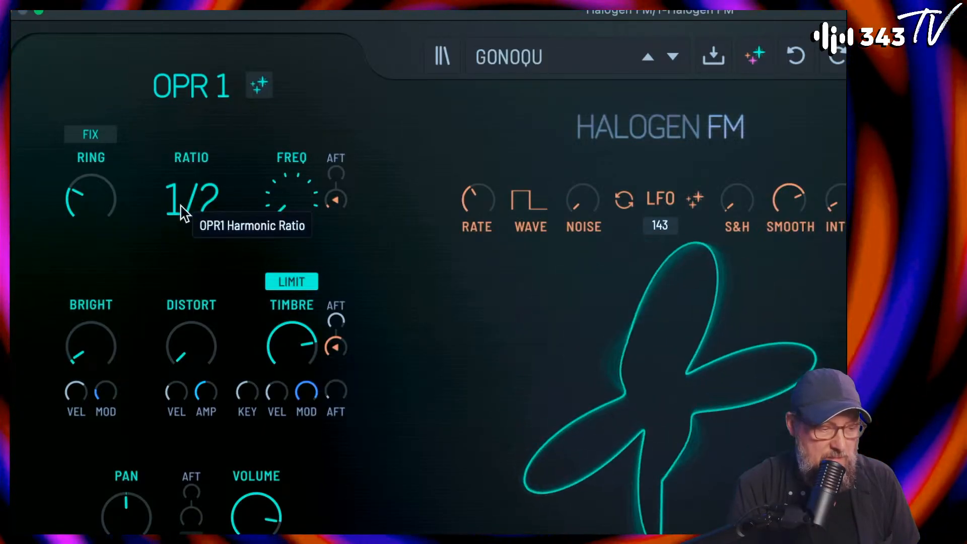
Step: Try other Ratio and Freq settings on operator 1, keep 1/2 with Freq at minimum, and reduce its Ring amount
{"action": "mouse_move", "coordinate": [184, 207]}
{"action": "left_mouse_down"}
{"action": "mouse_move", "coordinate": [186, 190]}
{"action": "mouse_move", "coordinate": [188, 224]}
{"action": "left_mouse_up"}
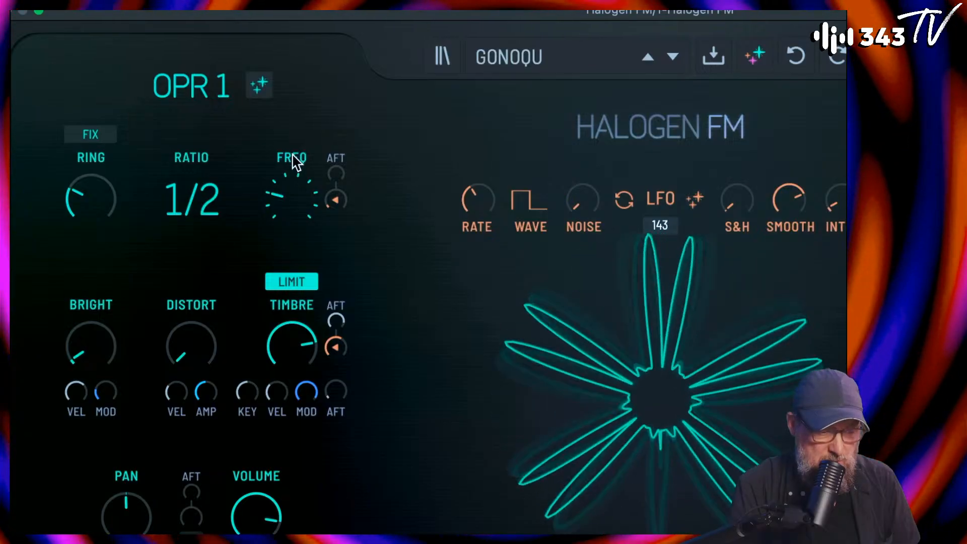
{"action": "left_click_drag", "start_coordinate": [296, 215], "coordinate": [302, 170]}
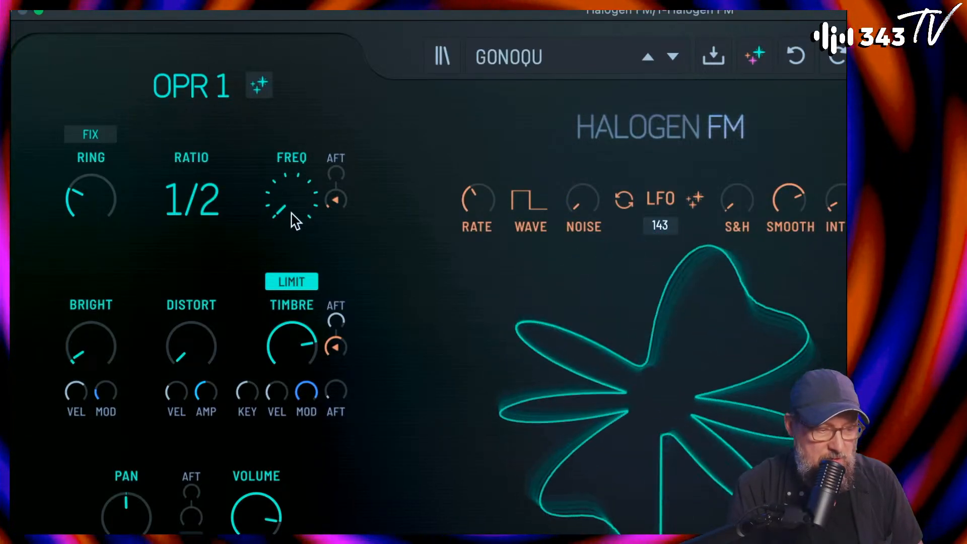
{"action": "mouse_move", "coordinate": [108, 195]}
{"action": "left_mouse_down"}
{"action": "mouse_move", "coordinate": [104, 134]}
{"action": "mouse_move", "coordinate": [107, 192]}
{"action": "left_mouse_up"}
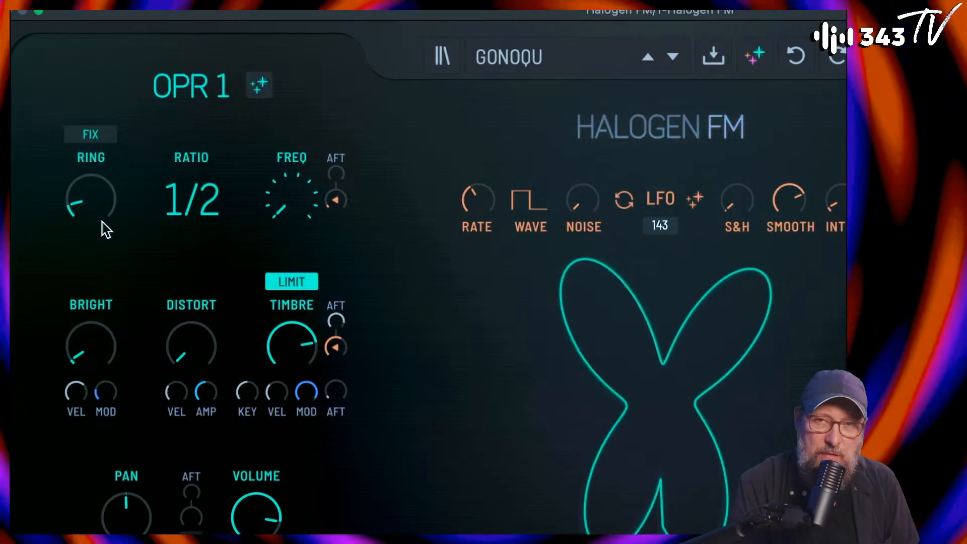
{"action": "mouse_move", "coordinate": [102, 222]}
{"action": "left_mouse_down"}
{"action": "mouse_move", "coordinate": [107, 34]}
{"action": "mouse_move", "coordinate": [80, 190]}
{"action": "mouse_move", "coordinate": [87, 220]}
{"action": "left_mouse_up"}
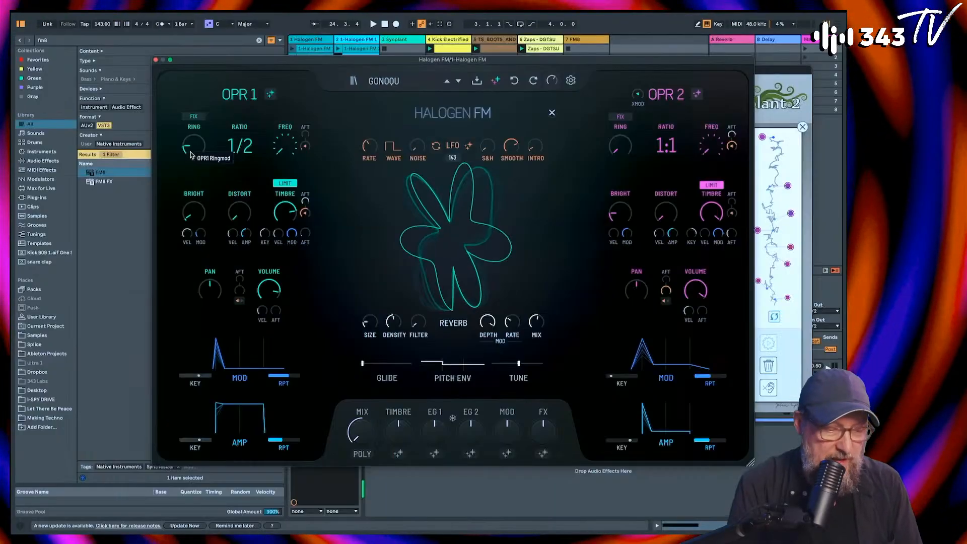
Step: Close the Halogen FM window and play the session to hear the patch alongside the other tracks
{"action": "left_click", "coordinate": [156, 60]}
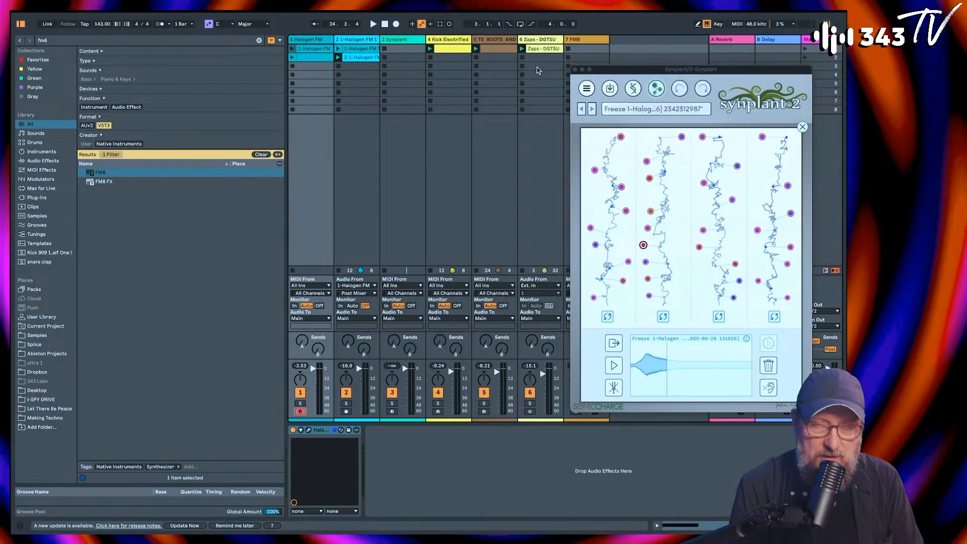
{"action": "key", "text": "space"}
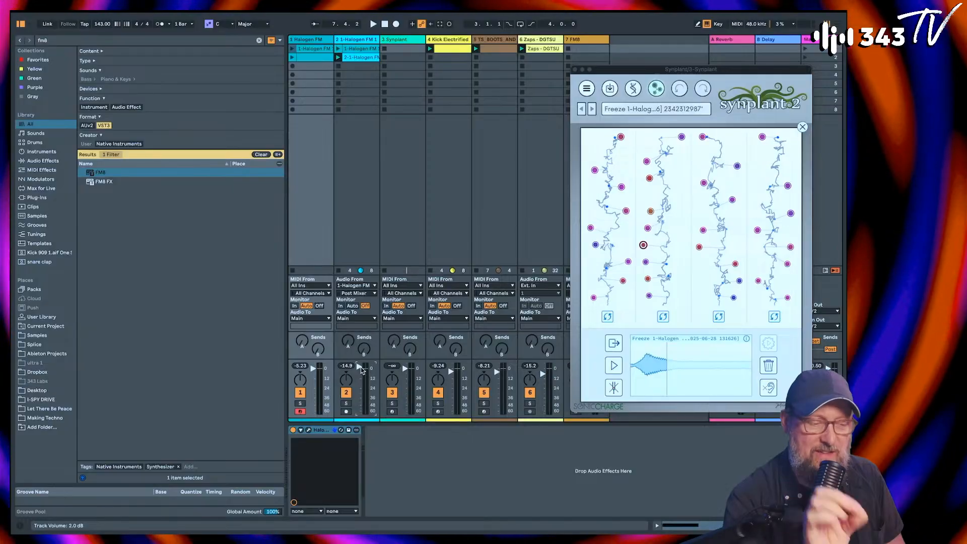
{"action": "key", "text": "space"}
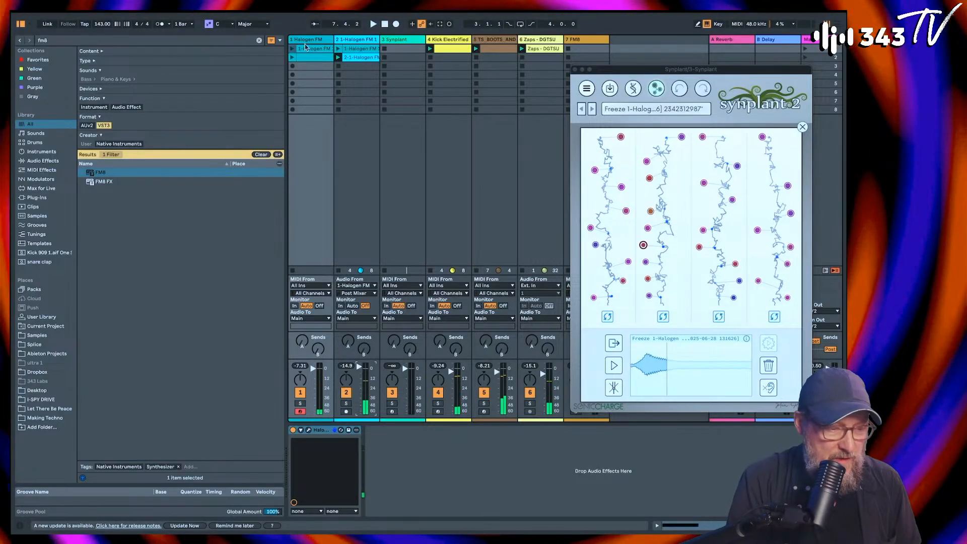
Step: Reopen Halogen FM, adjust the LFO rate and close the plug-in window again
{"action": "left_click", "coordinate": [309, 431]}
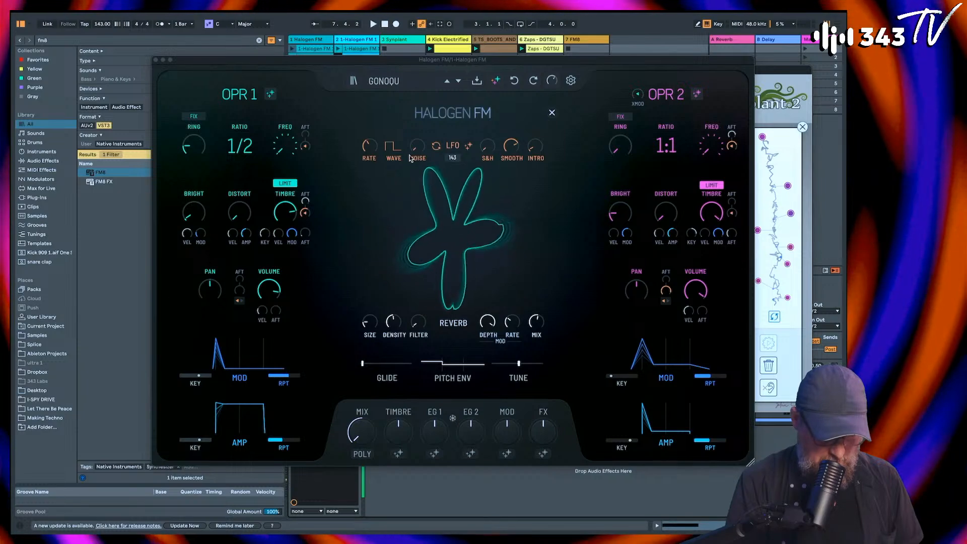
{"action": "left_click_drag", "start_coordinate": [379, 147], "coordinate": [376, 115]}
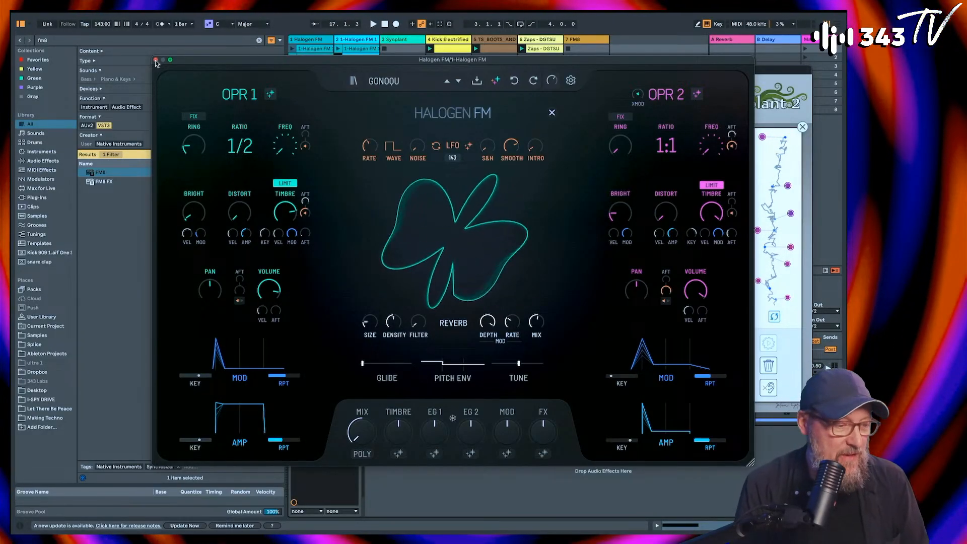
{"action": "left_click", "coordinate": [156, 61]}
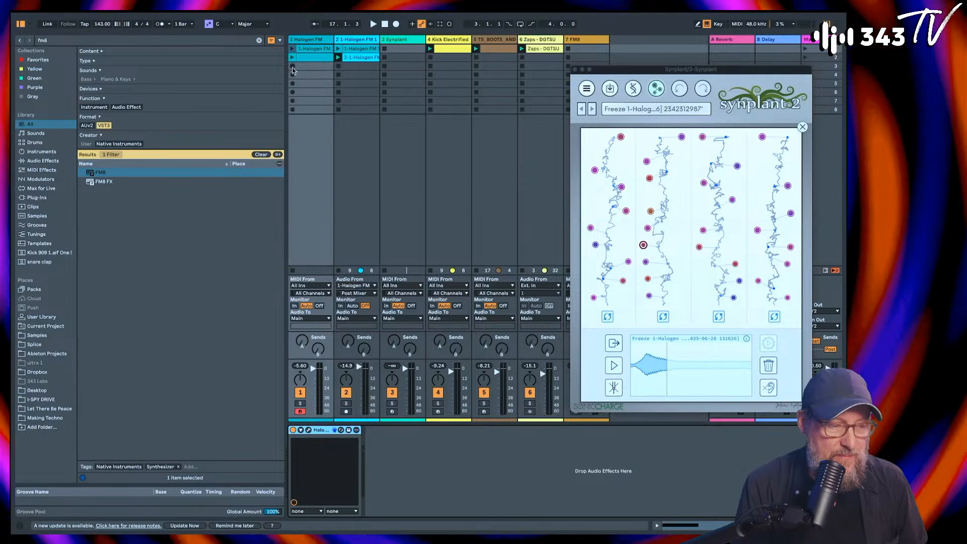
Step: Record a new MIDI clip in the third slot of the first Halogen FM track during playback and open it for editing
{"action": "key", "text": "space"}
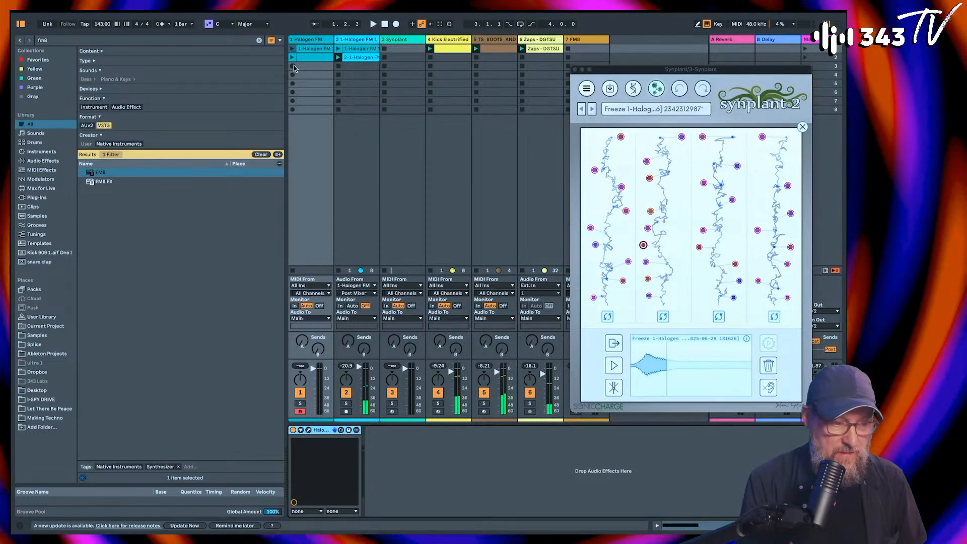
{"action": "left_click", "coordinate": [294, 66]}
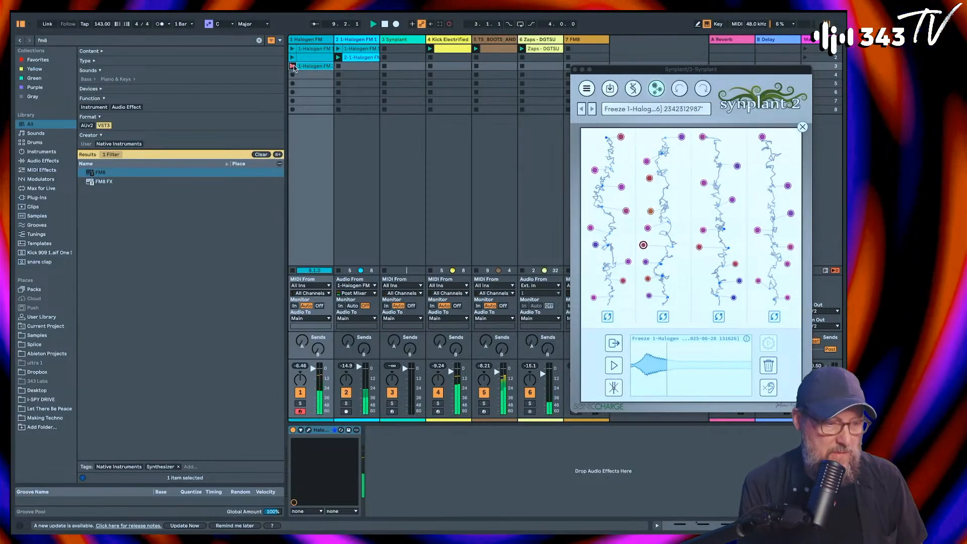
{"action": "double_click", "coordinate": [300, 68]}
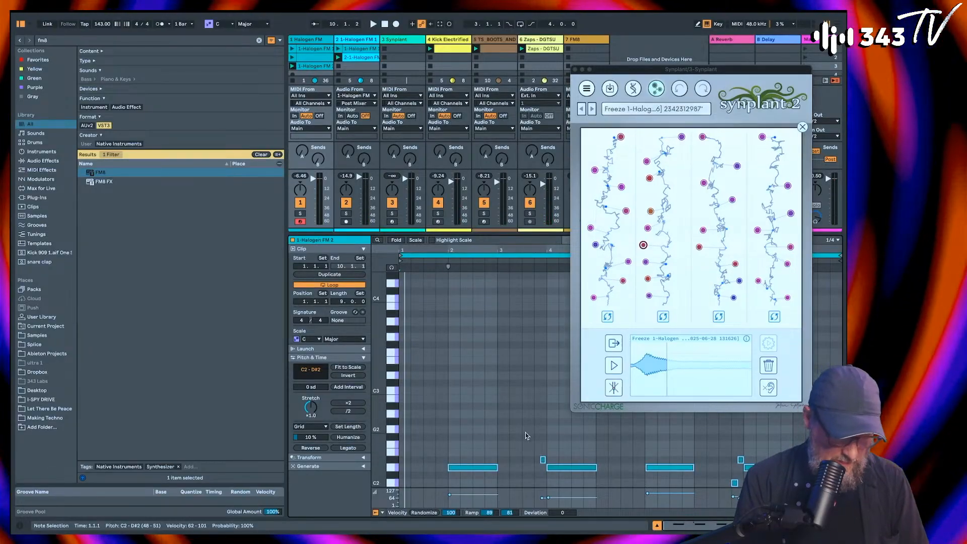
Step: Try quantizing all the clip's notes and check the short D#2 note before bar 4 during playback
{"action": "key", "text": "super+a"}
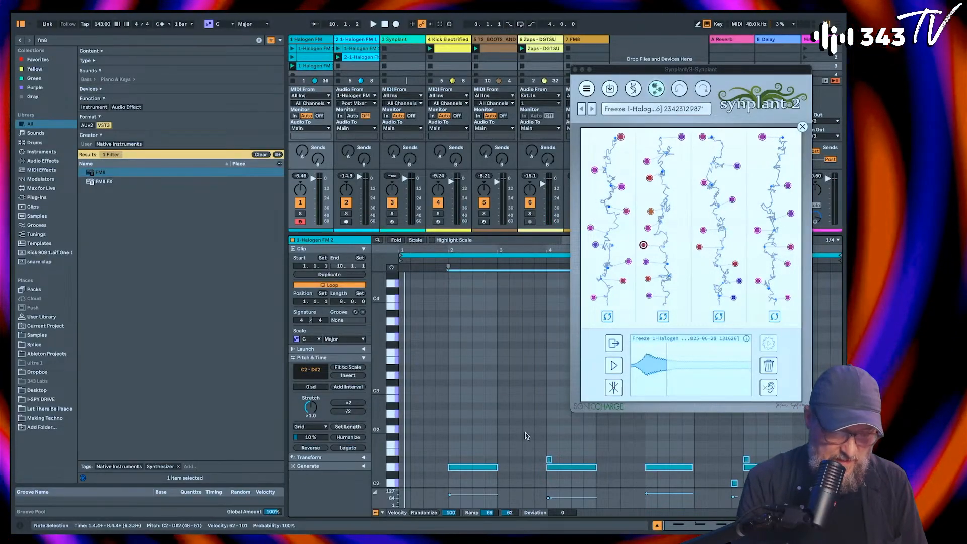
{"action": "scroll", "coordinate": [560, 286], "scroll_direction": "up", "scroll_amount": 5}
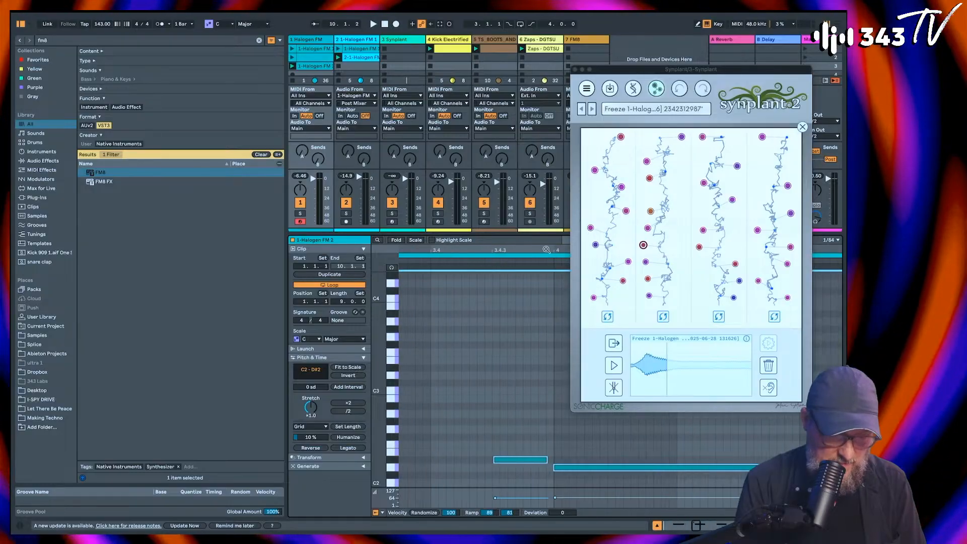
{"action": "left_click", "coordinate": [510, 420]}
{"action": "left_click", "coordinate": [511, 459]}
{"action": "key", "text": "space"}
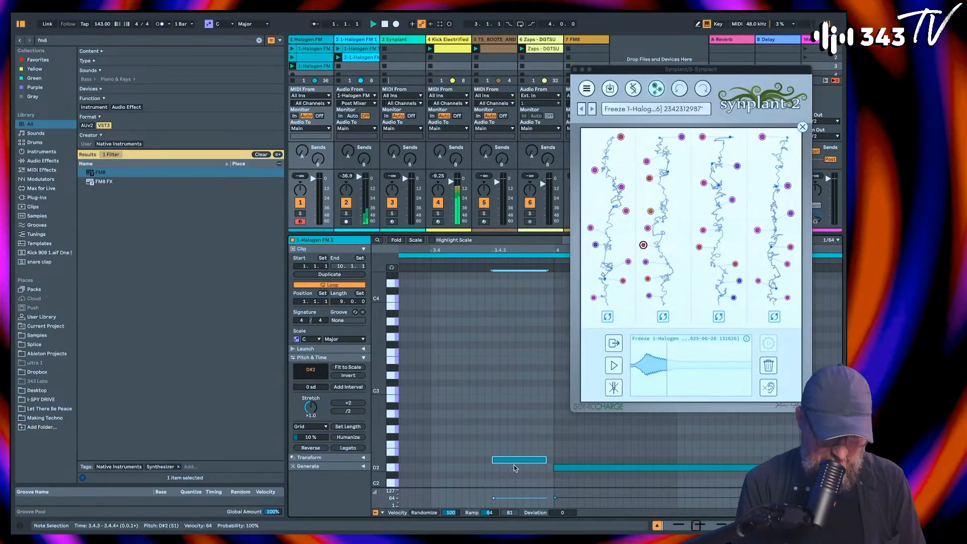
{"action": "scroll", "coordinate": [526, 253], "scroll_direction": "down", "scroll_amount": 5}
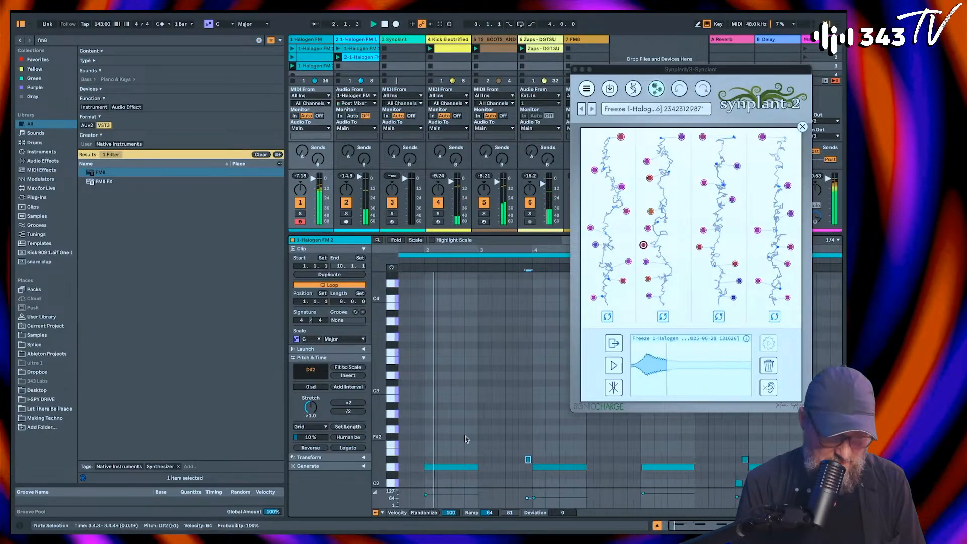
Step: Quantize all the clip's notes to a 1/8 grid at 100 %, adjusting both note starts and ends
{"action": "left_click", "coordinate": [449, 467]}
{"action": "key", "text": "Right"}
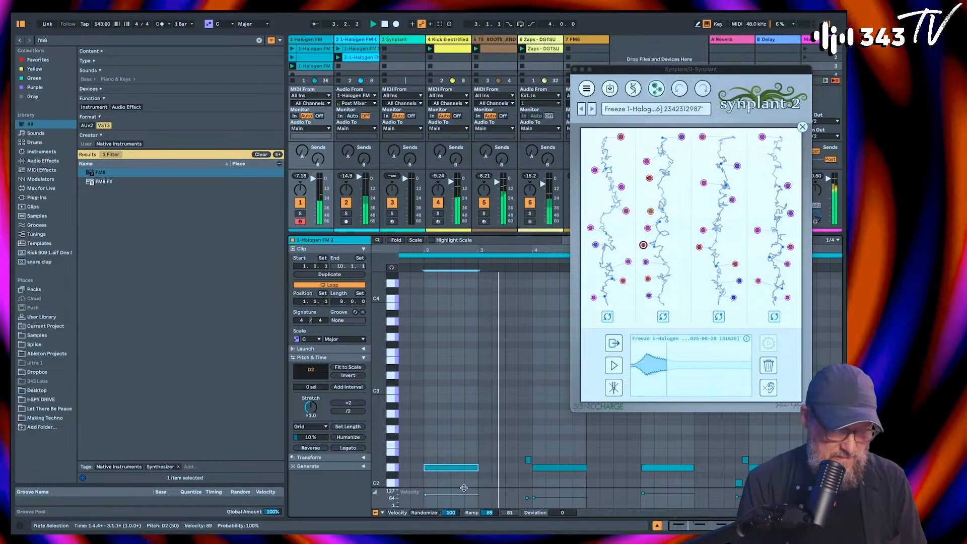
{"action": "key", "text": "super+shift+u"}
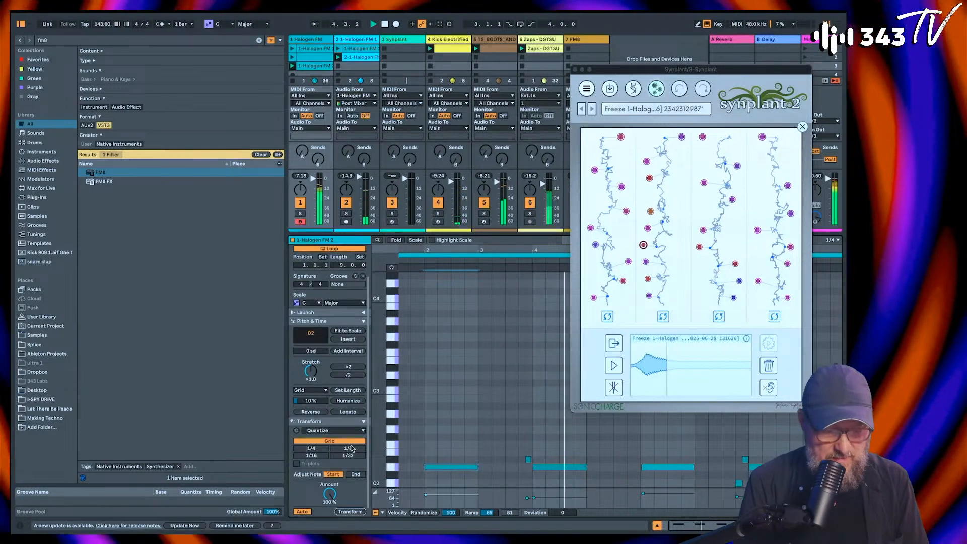
{"action": "left_click", "coordinate": [345, 449]}
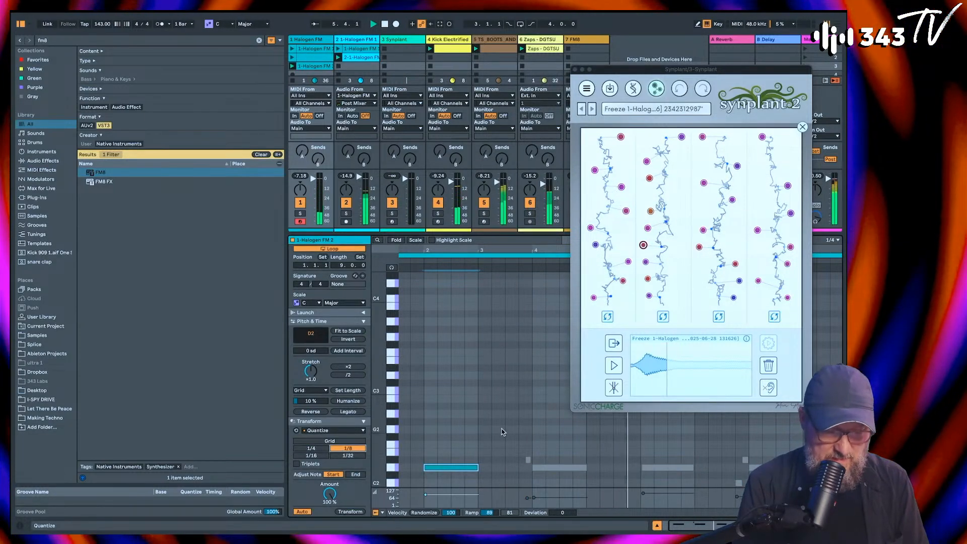
{"action": "key", "text": "super+a"}
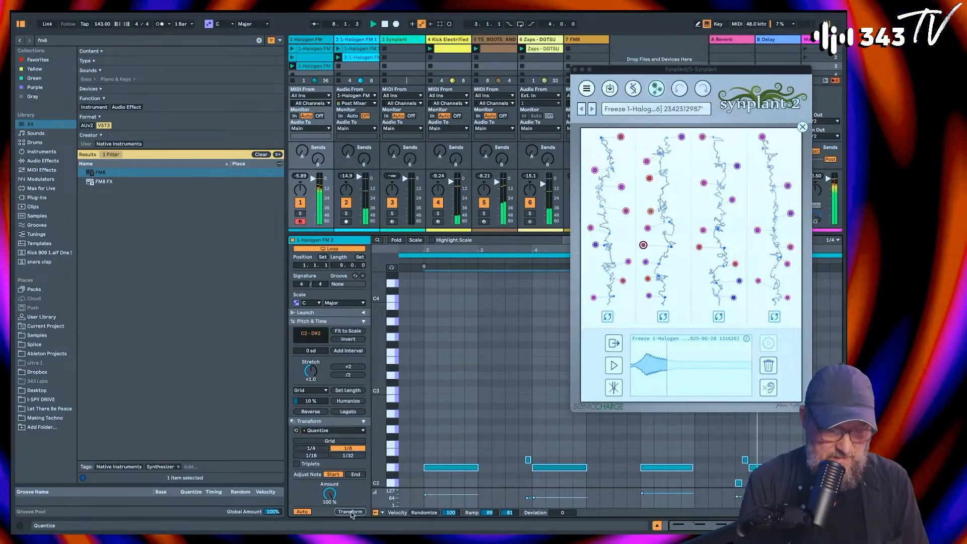
{"action": "scroll", "coordinate": [605, 434], "scroll_direction": "down", "scroll_amount": 2}
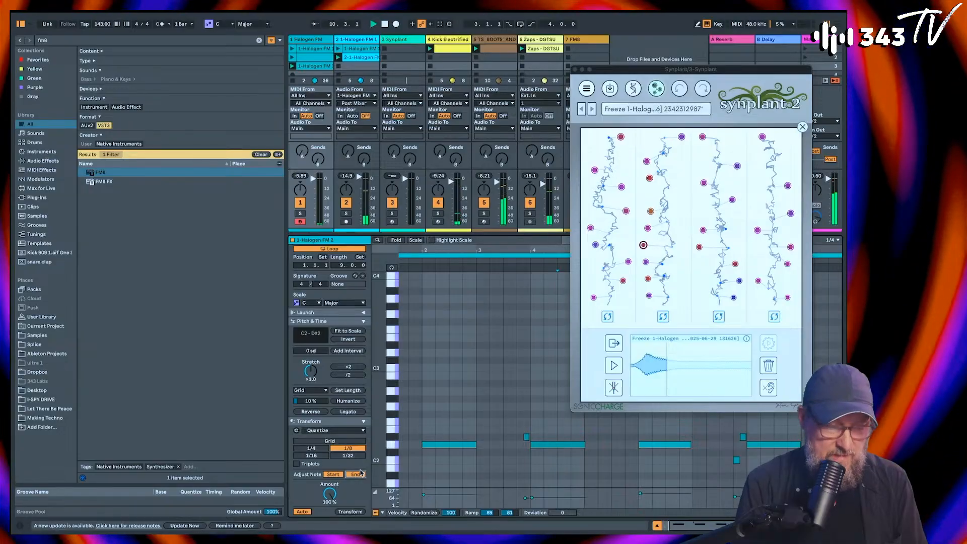
{"action": "key", "text": "super+a"}
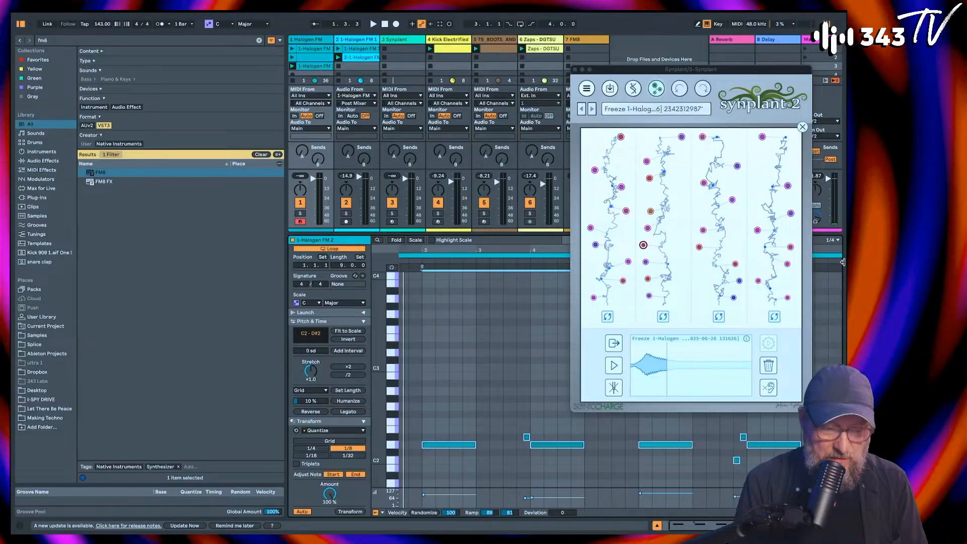
Step: Move the Synplant window off the note editor, shorten the clip's loop to end at bar 9 and play it
{"action": "left_click_drag", "start_coordinate": [507, 248], "coordinate": [507, 244]}
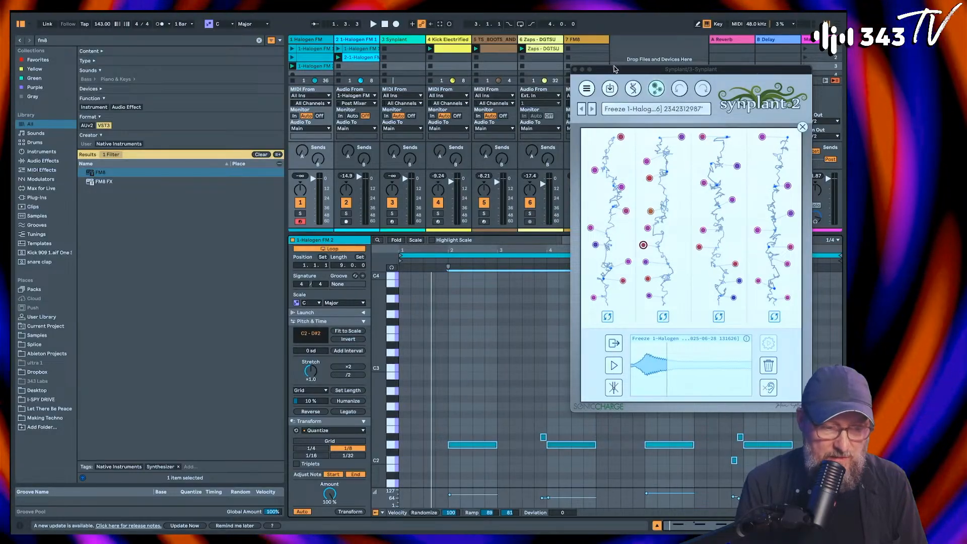
{"action": "left_click_drag", "start_coordinate": [617, 70], "coordinate": [207, 51]}
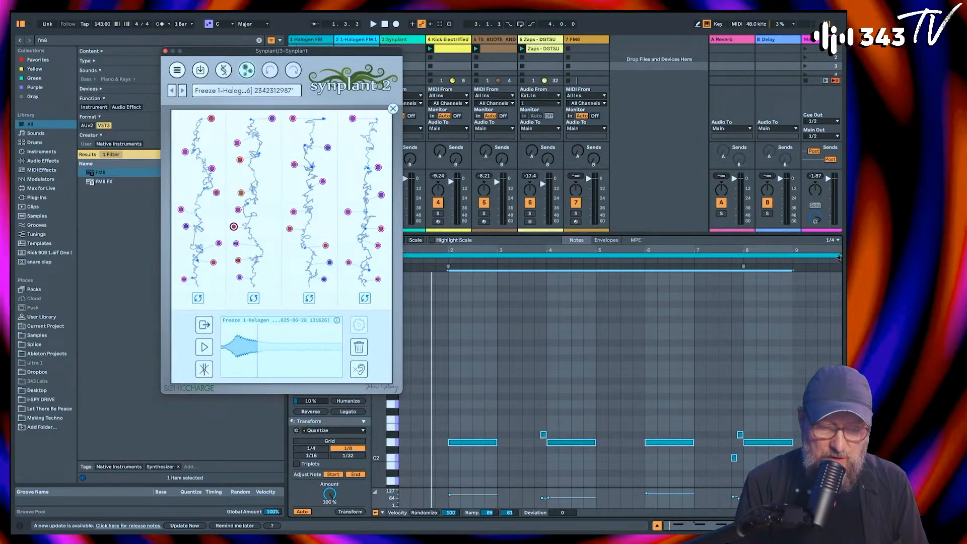
{"action": "left_click", "coordinate": [839, 258]}
{"action": "left_click_drag", "start_coordinate": [840, 261], "coordinate": [789, 260]}
{"action": "key", "text": "space"}
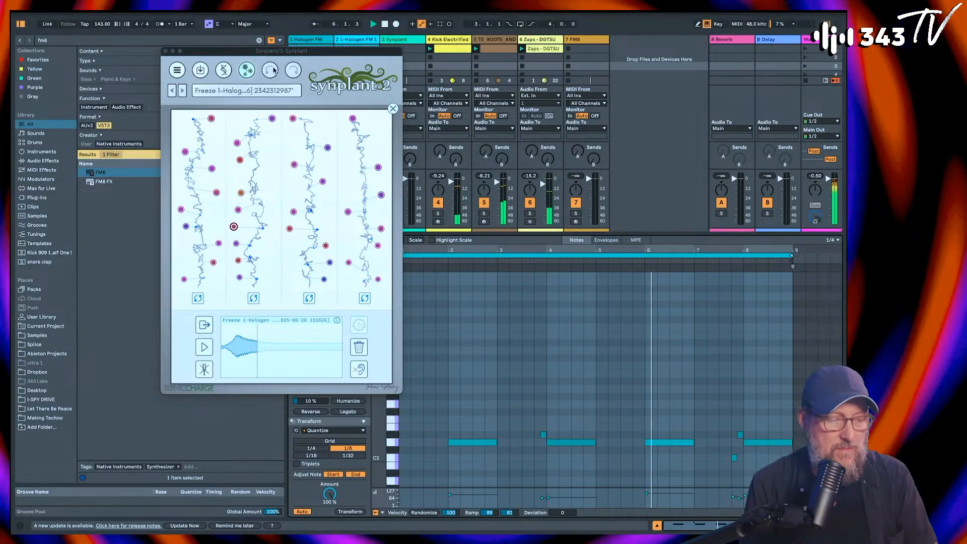
Step: Move the Synplant window off the track mixer and arm the Synplant track for recording
{"action": "left_click_drag", "start_coordinate": [238, 52], "coordinate": [659, 52]}
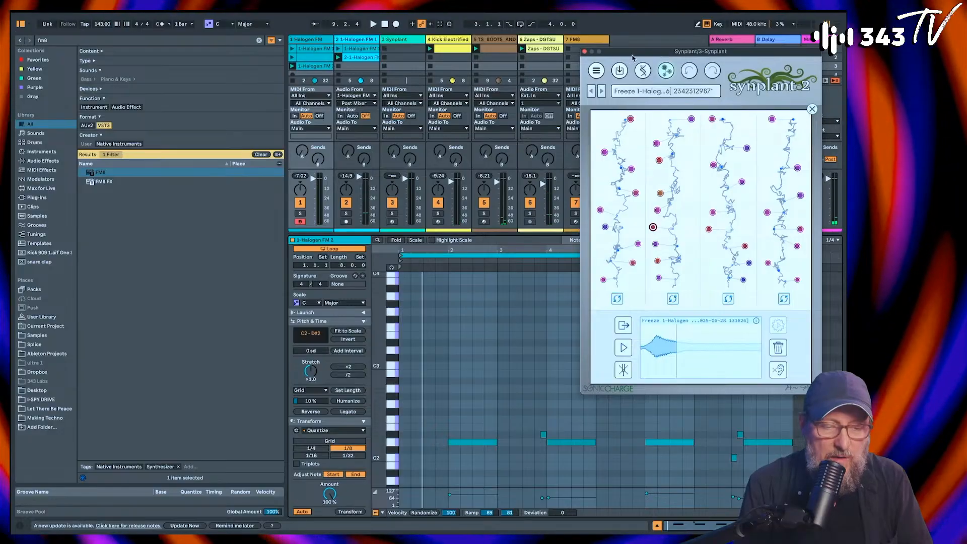
{"action": "left_click_drag", "start_coordinate": [632, 57], "coordinate": [674, 53]}
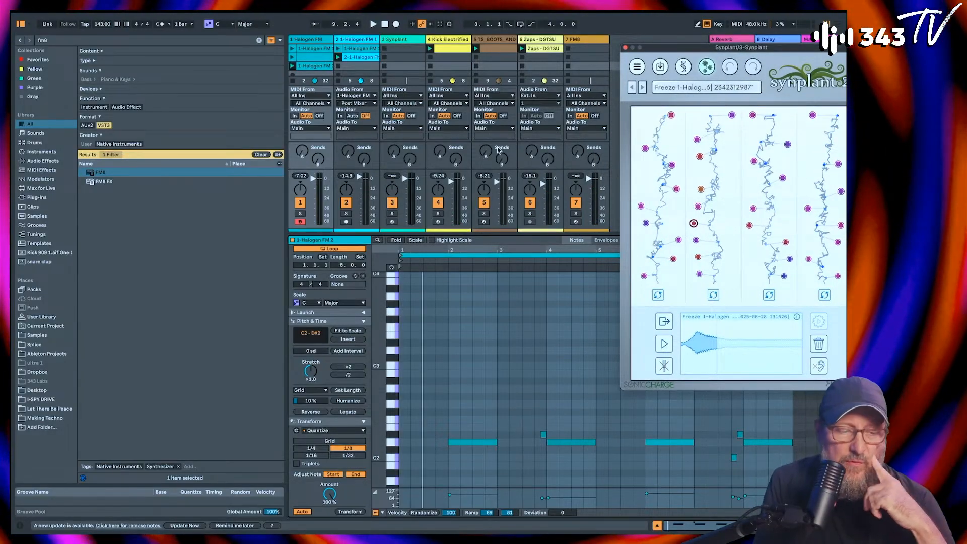
{"action": "left_click", "coordinate": [392, 222]}
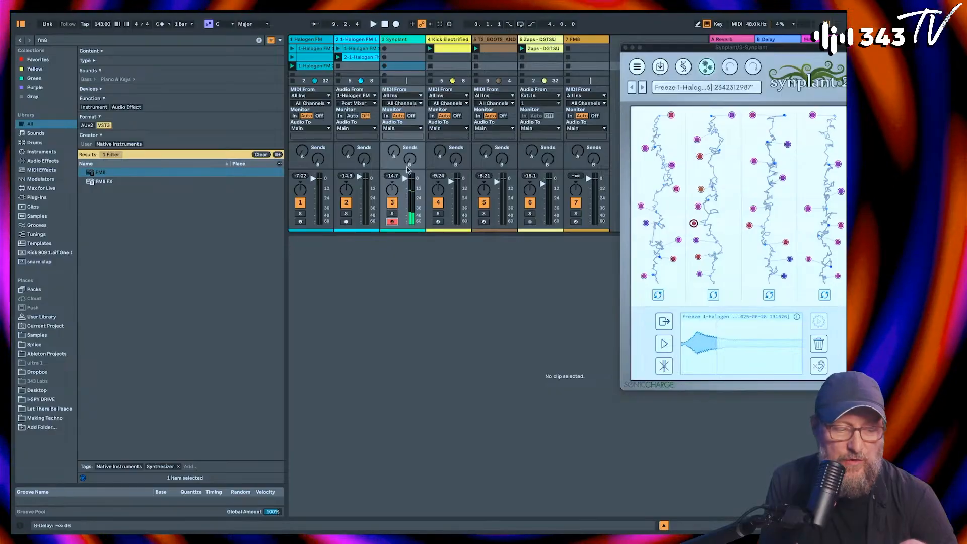
Step: Solo the second Halogen FM track briefly to hear its frozen audio clip, and reselect the Synplant track
{"action": "left_click", "coordinate": [346, 213]}
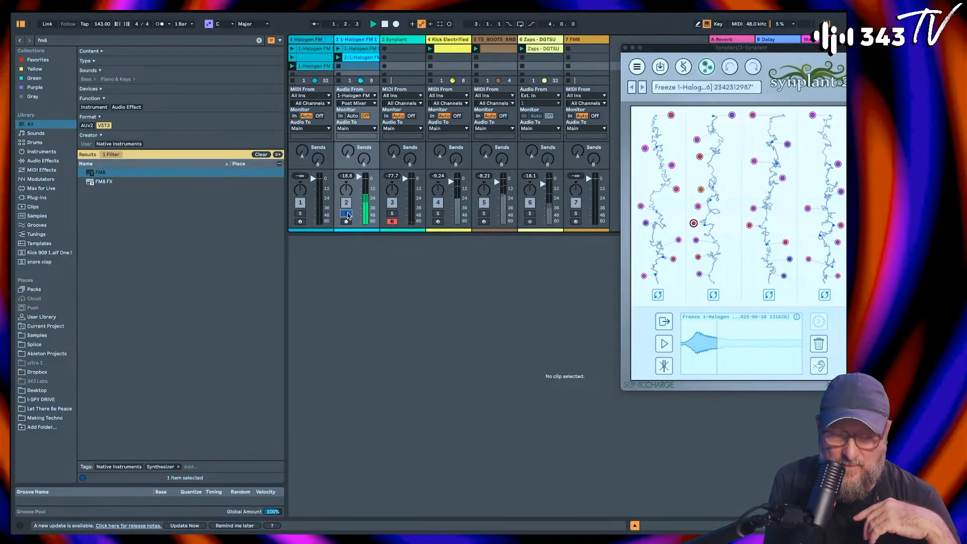
{"action": "left_click", "coordinate": [356, 57]}
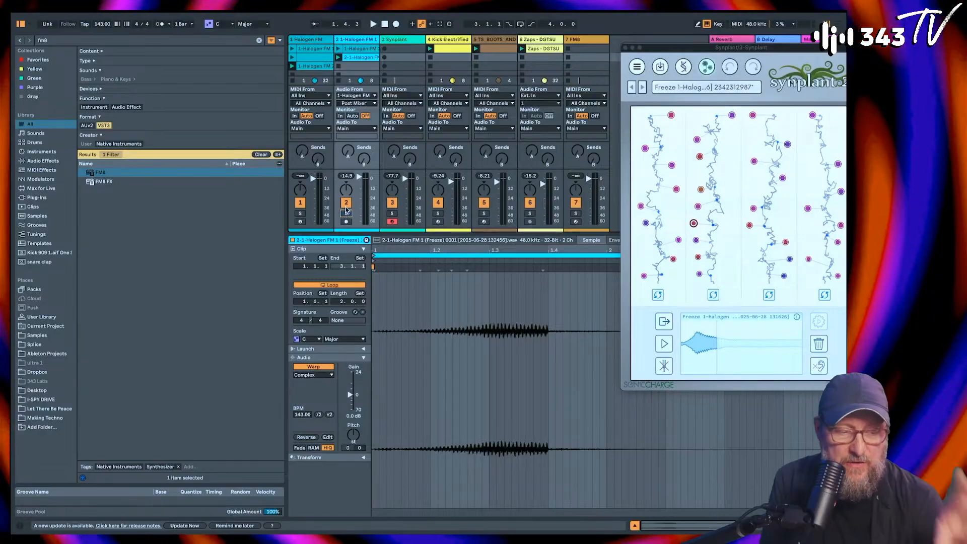
{"action": "left_click", "coordinate": [403, 40]}
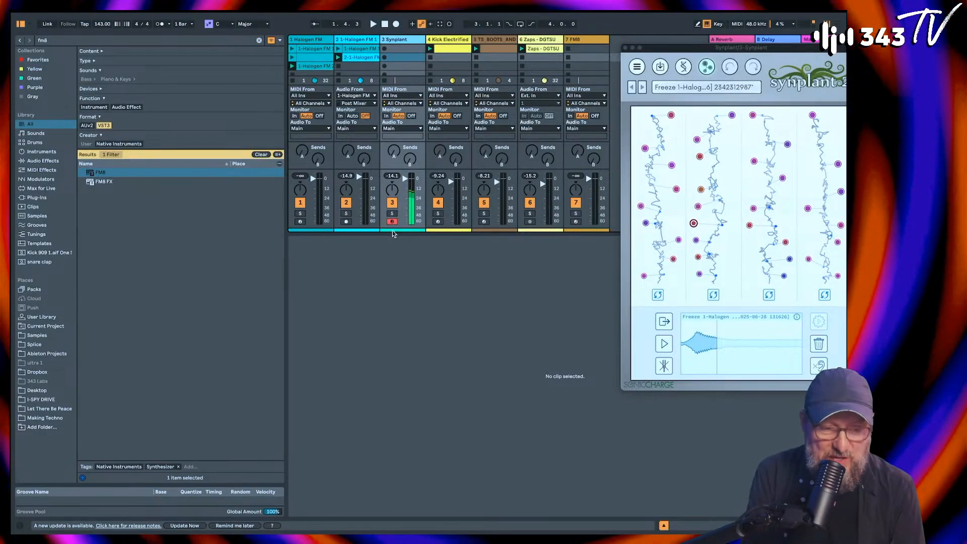
Step: Audition Synplant's generated patches and keep one near the bottom of the second strand while the session plays
{"action": "left_click_drag", "start_coordinate": [678, 51], "coordinate": [473, 45]}
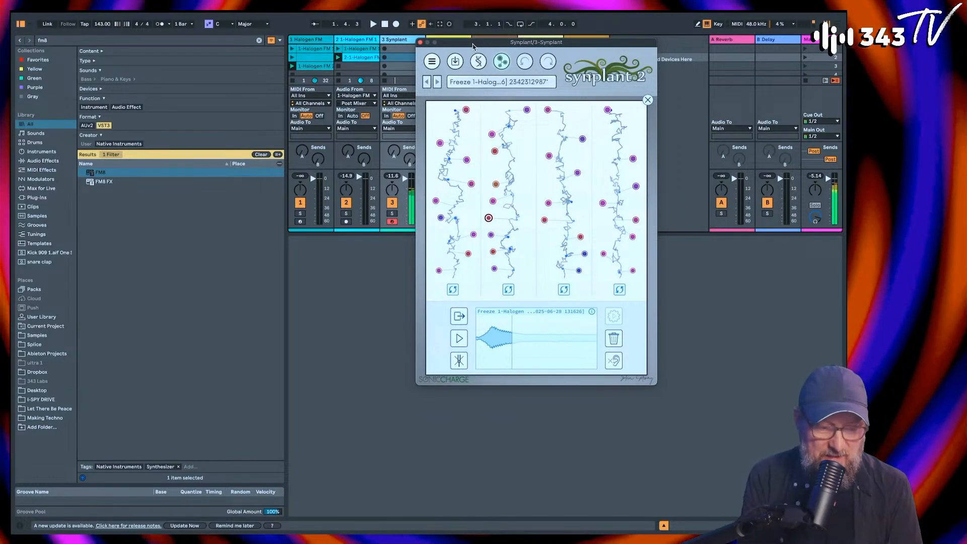
{"action": "left_click", "coordinate": [466, 110]}
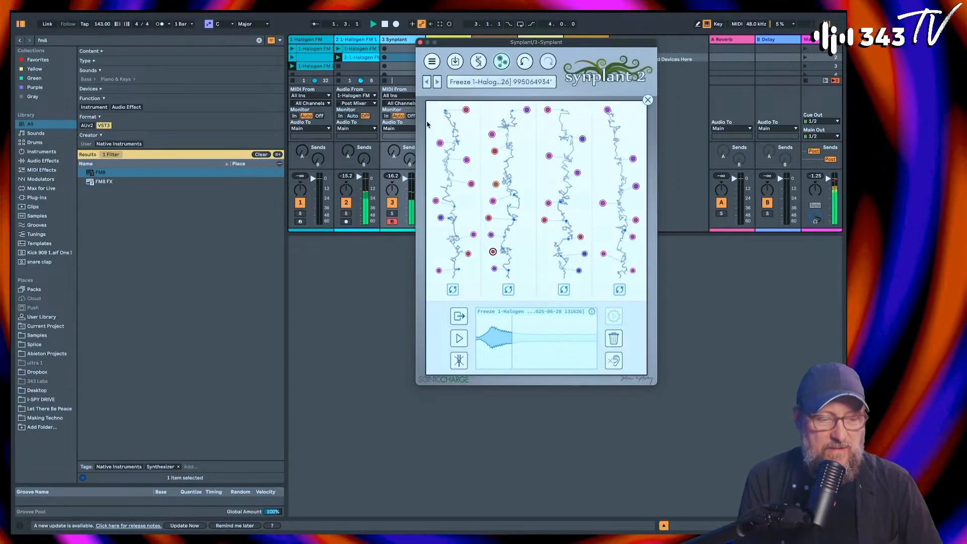
{"action": "key", "text": "space"}
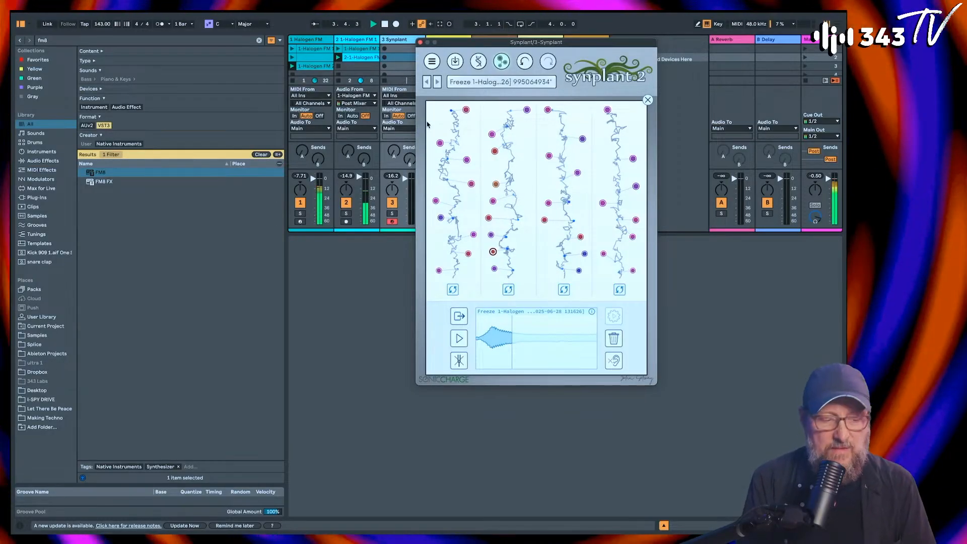
Step: Clear the Synplant window from the clip slots, record a new MIDI clip in the Synplant track's second slot and replay it
{"action": "left_click_drag", "start_coordinate": [447, 38], "coordinate": [549, 45]}
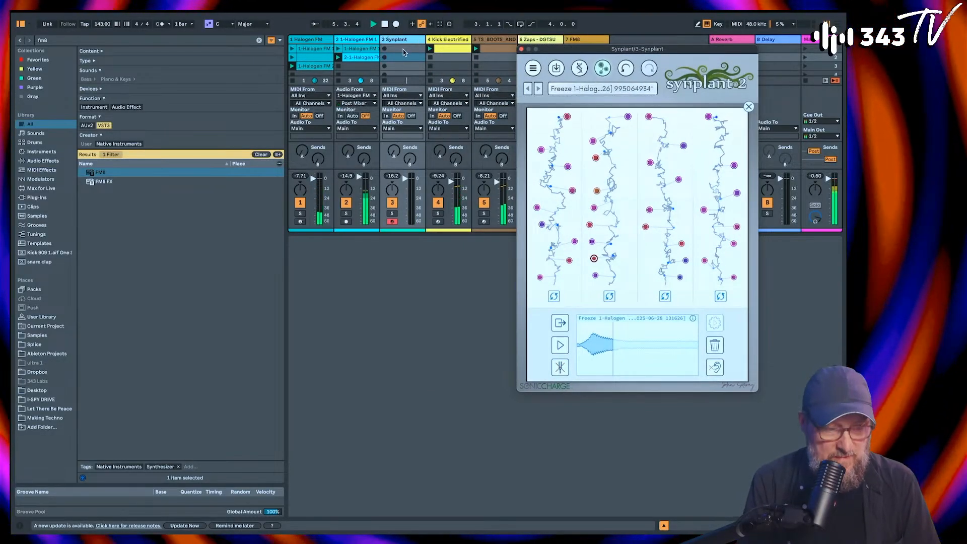
{"action": "double_click", "coordinate": [315, 66]}
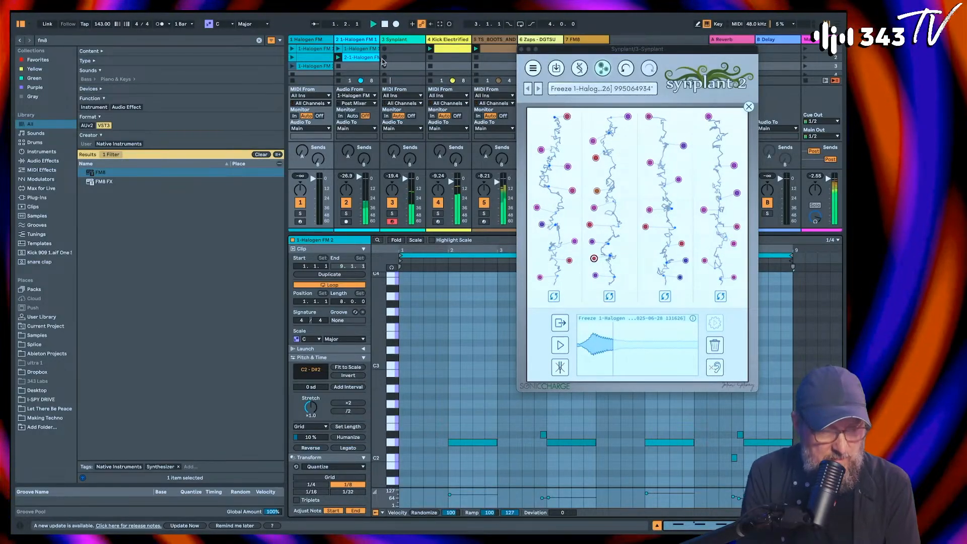
{"action": "left_click", "coordinate": [384, 58]}
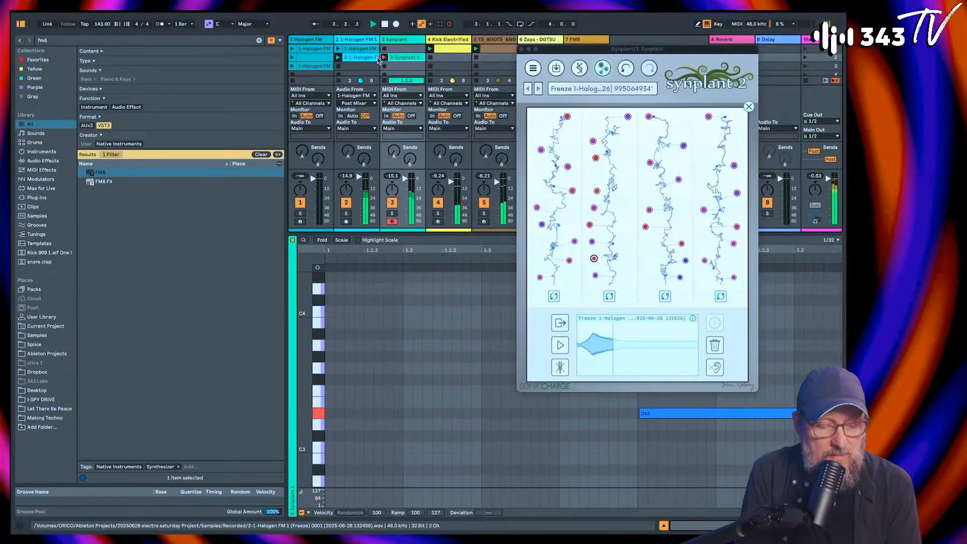
{"action": "key", "text": "space"}
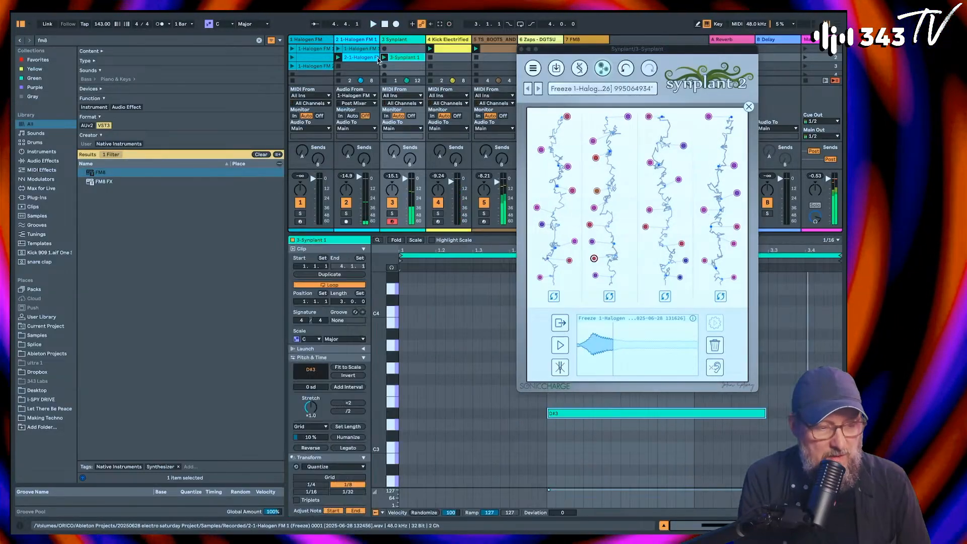
{"action": "key", "text": "space"}
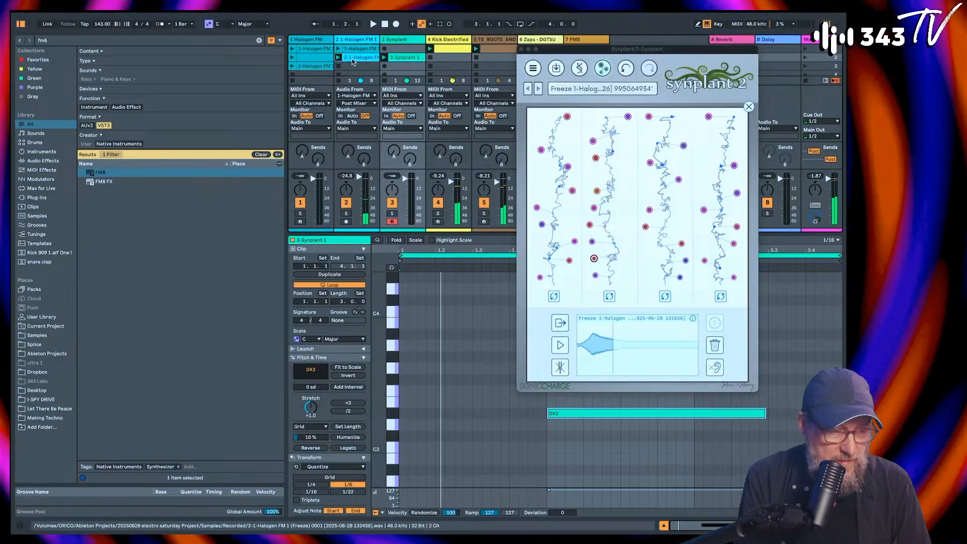
Step: Close the Synplant window and launch the frozen Halogen audio clip with its loop length set to 4 bars
{"action": "left_click", "coordinate": [359, 58]}
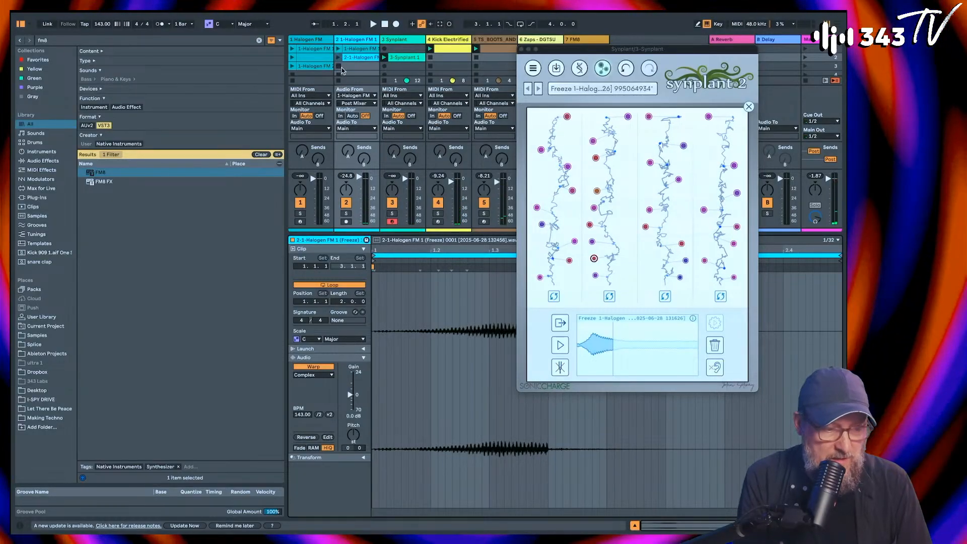
{"action": "key", "text": "space"}
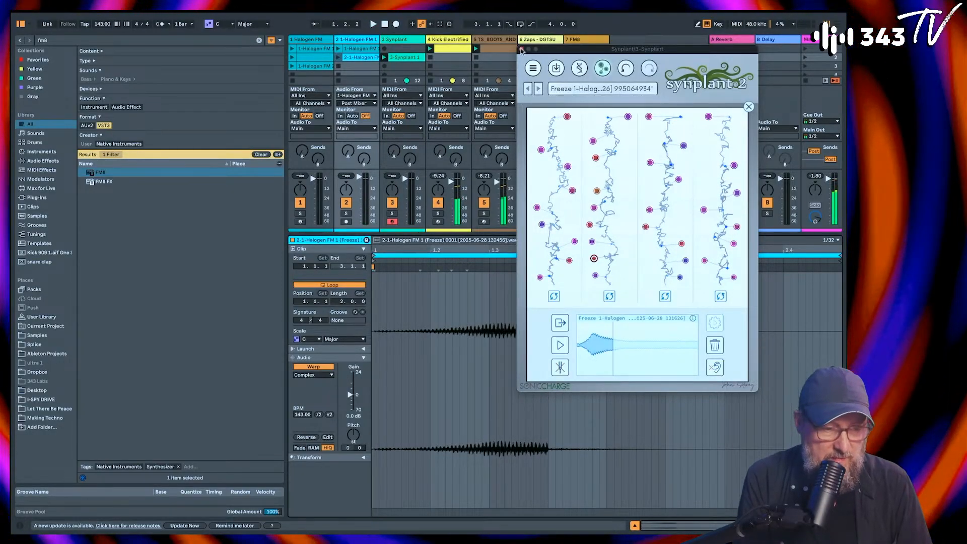
{"action": "left_click", "coordinate": [521, 48]}
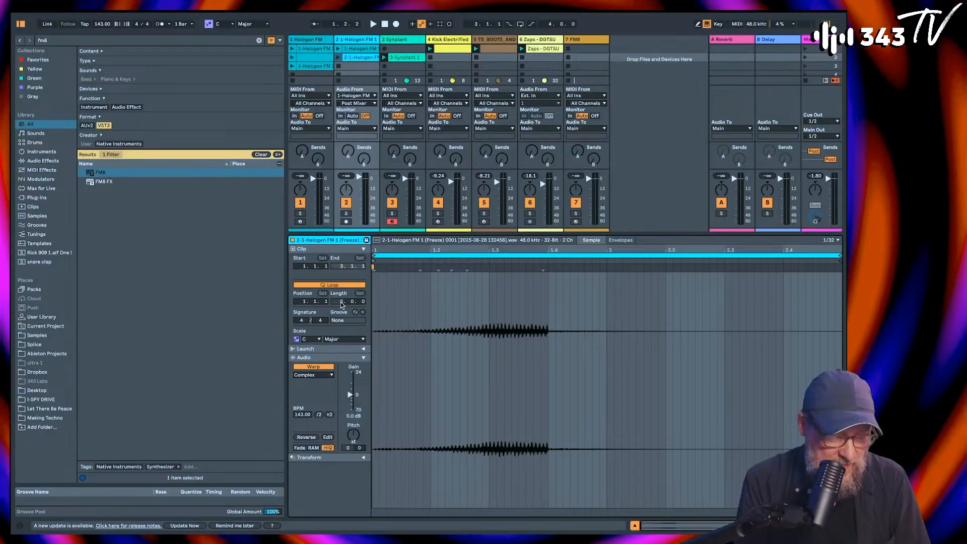
{"action": "scroll", "coordinate": [342, 302], "scroll_direction": "up", "scroll_amount": 2}
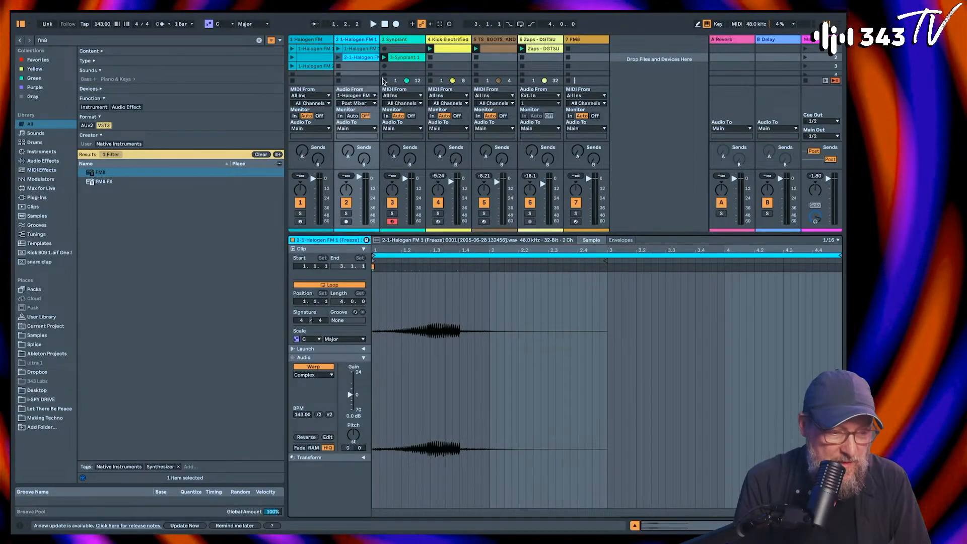
{"action": "left_click", "coordinate": [338, 58]}
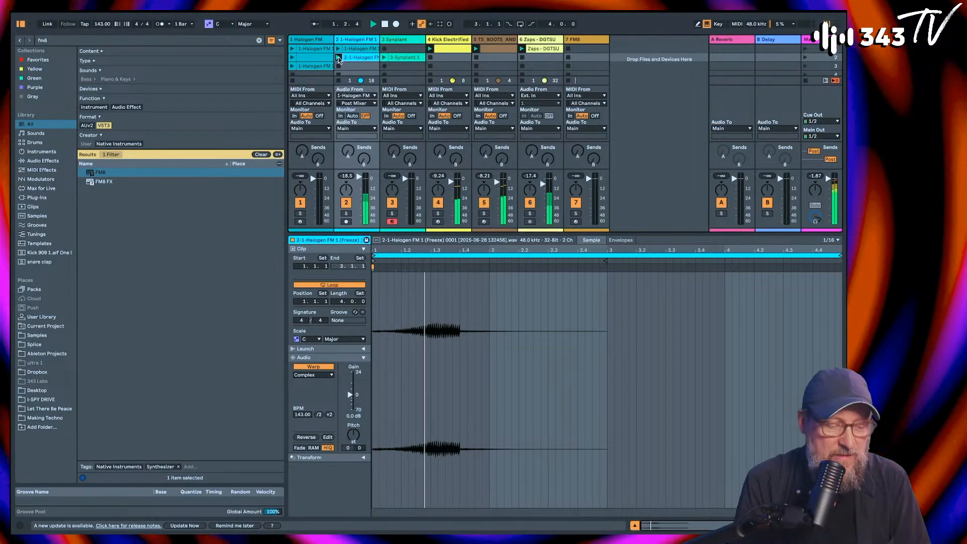
Step: Duplicate the Synplant clip's loop content and delete the first D#3 note at bar 2
{"action": "left_click", "coordinate": [389, 58]}
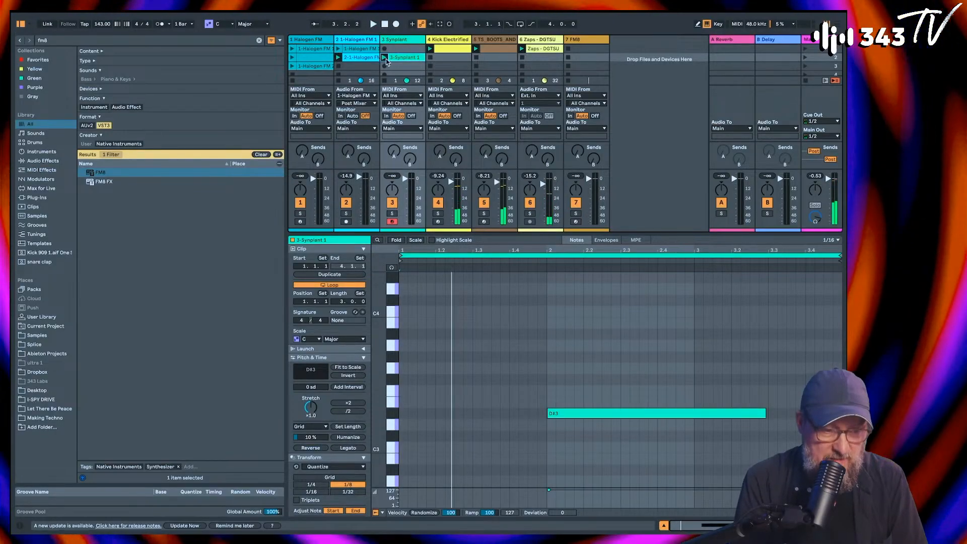
{"action": "left_click", "coordinate": [347, 275]}
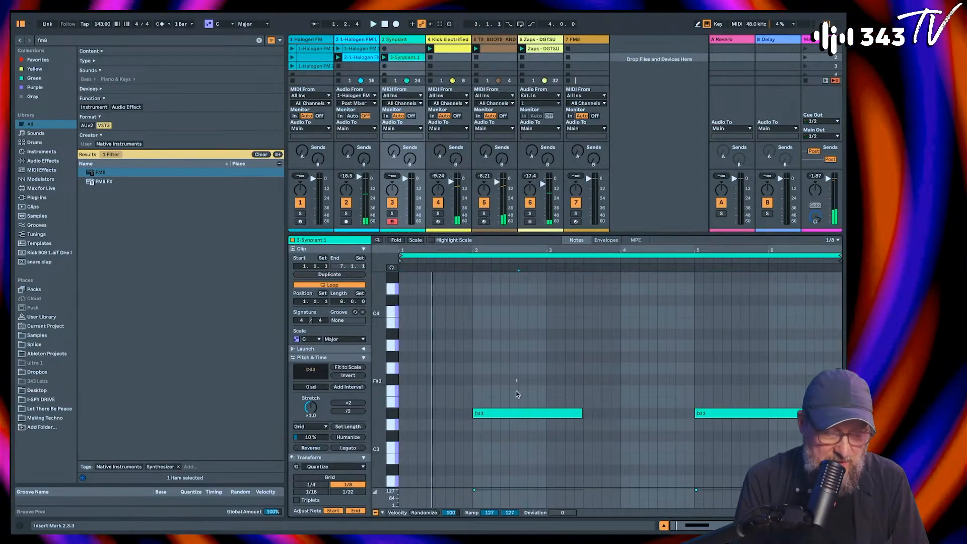
{"action": "key", "text": "Delete"}
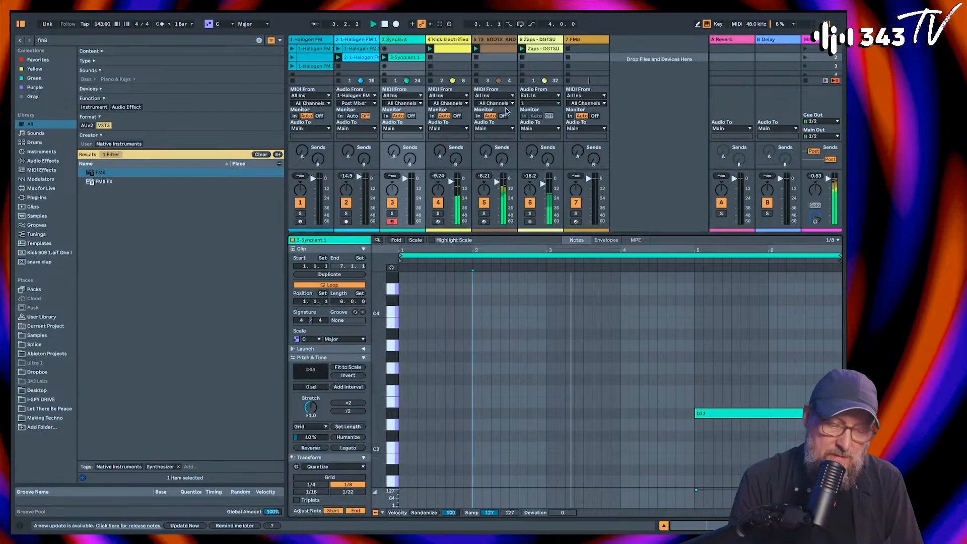
{"action": "key", "text": "space"}
Step: Place the remaining D#3 note from bar 3 to bar 4 and shorten the Synplant clip's loop to end at bar 5
{"action": "left_click_drag", "start_coordinate": [719, 413], "coordinate": [579, 413]}
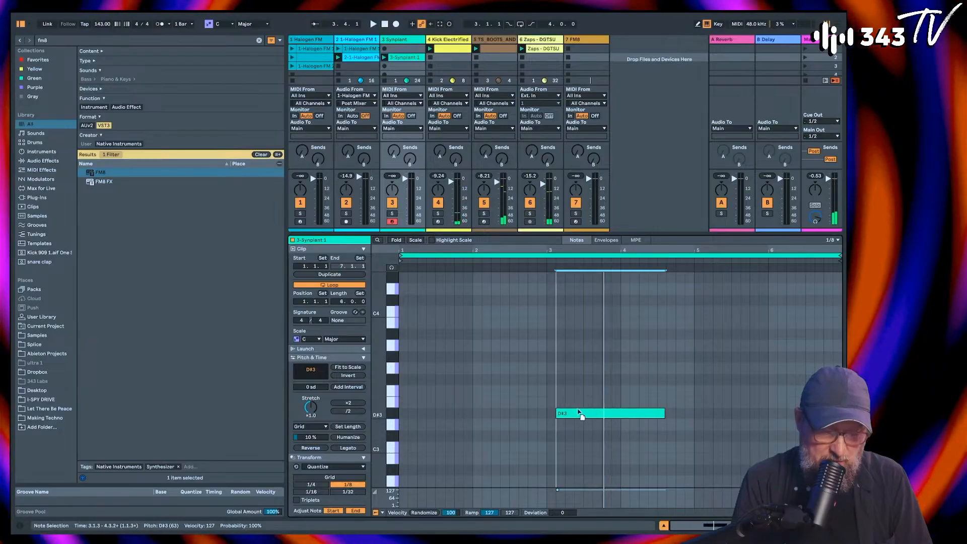
{"action": "key", "text": "Left"}
{"action": "left_click_drag", "start_coordinate": [654, 411], "coordinate": [620, 411]}
{"action": "key", "text": "space"}
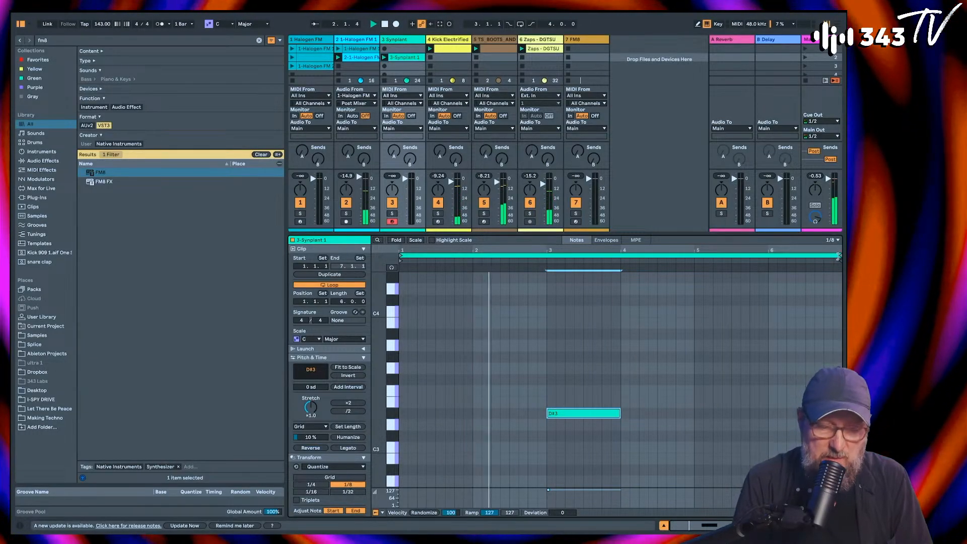
{"action": "left_click_drag", "start_coordinate": [837, 256], "coordinate": [694, 257]}
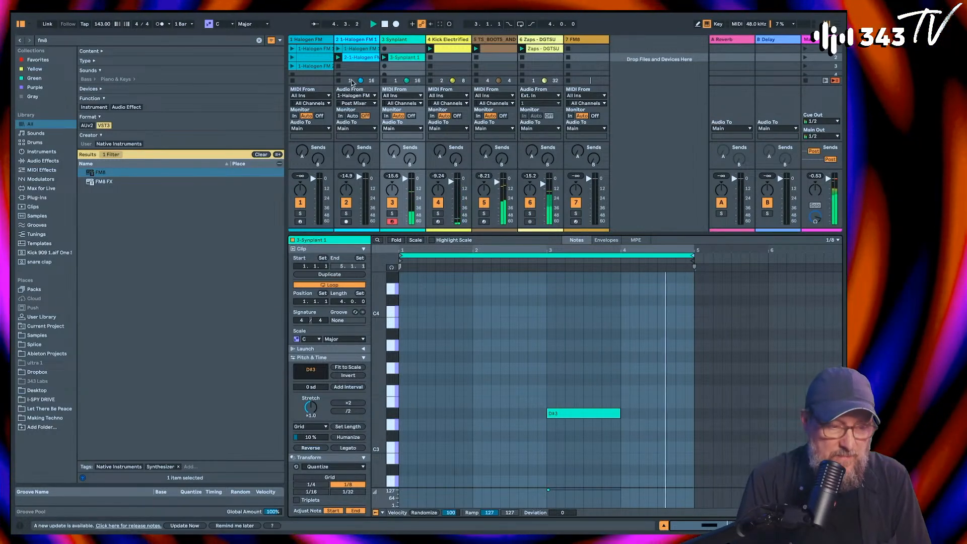
Step: Try a loop length of 8 bars for the frozen Halogen audio clip
{"action": "left_click", "coordinate": [357, 57]}
{"action": "left_click", "coordinate": [341, 304]}
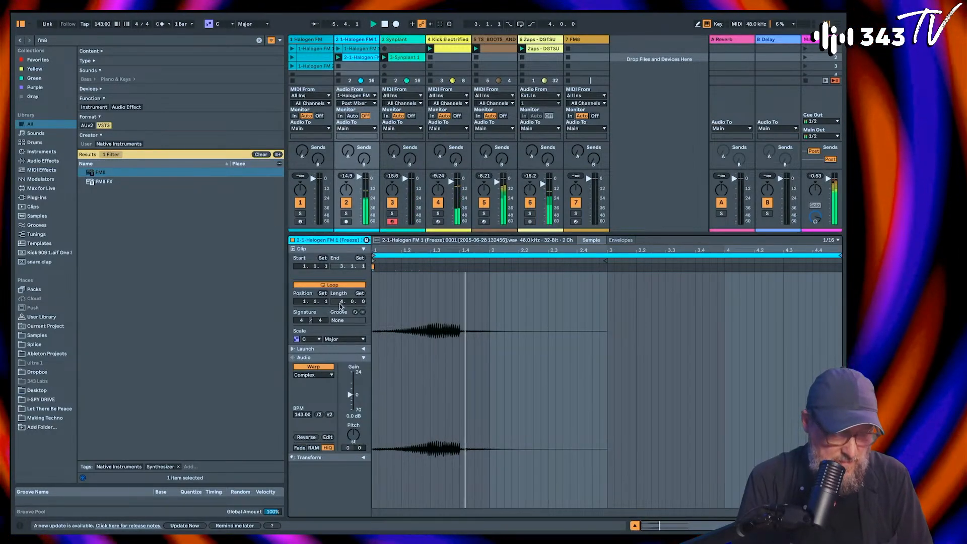
{"action": "type", "text": "8"}
{"action": "key", "text": "Return"}
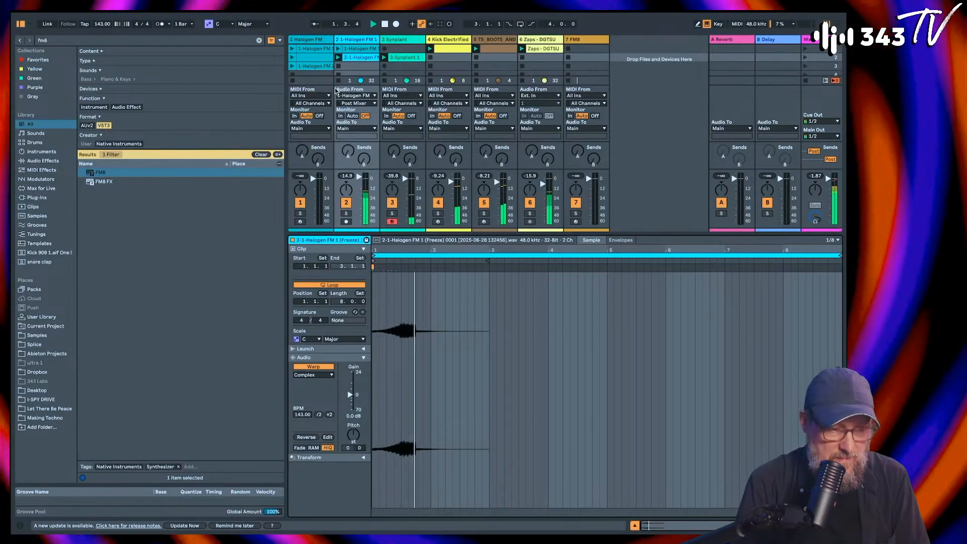
Step: Enlarge the session clip grid and extend the end of the Synplant clip's D#3 note by a quarter note past bar 4
{"action": "left_click_drag", "start_coordinate": [356, 234], "coordinate": [355, 347]}
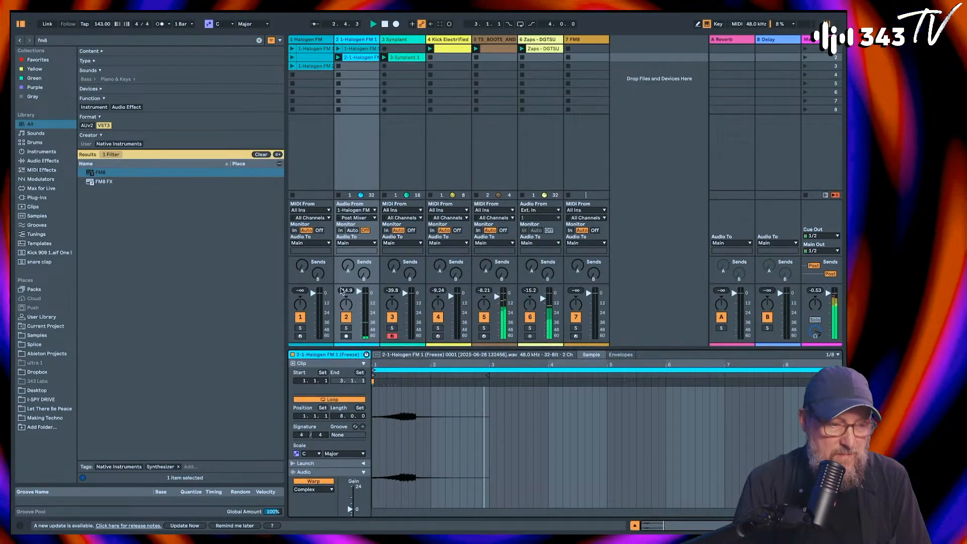
{"action": "left_click", "coordinate": [401, 57]}
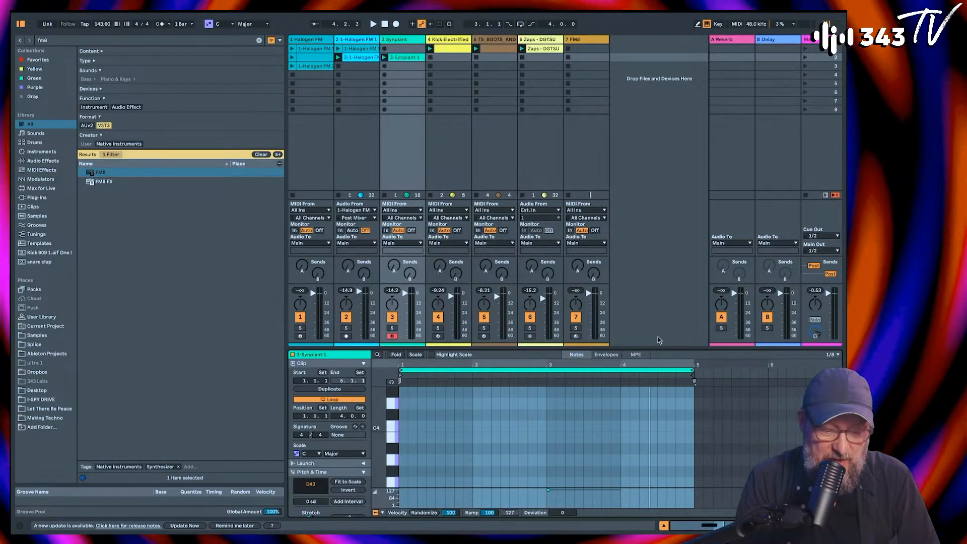
{"action": "key", "text": "space"}
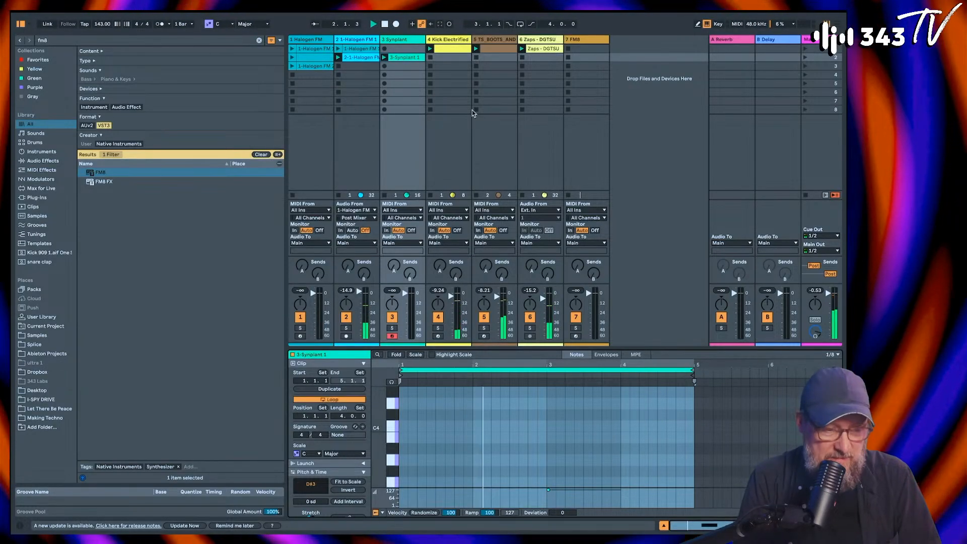
{"action": "scroll", "coordinate": [467, 472], "scroll_direction": "down", "scroll_amount": 3}
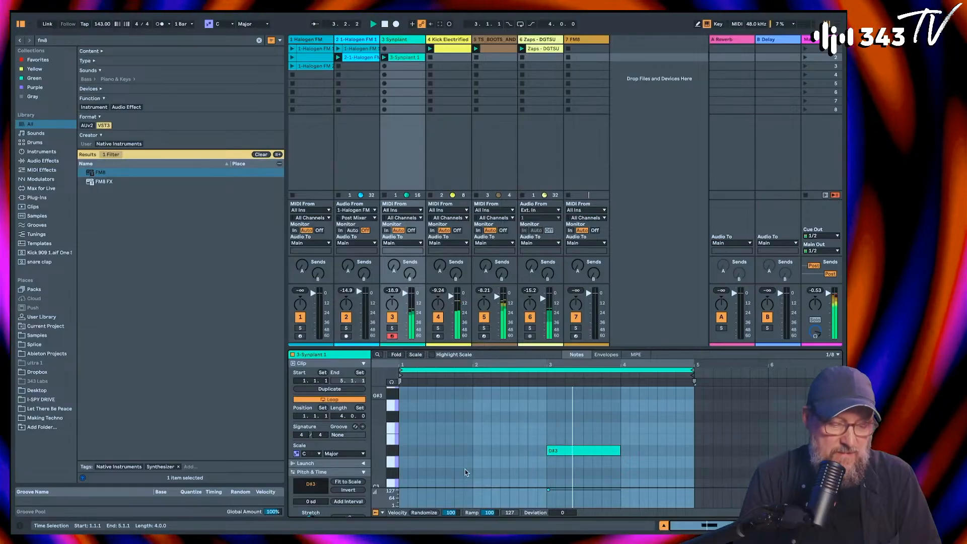
{"action": "left_click_drag", "start_coordinate": [622, 450], "coordinate": [639, 450]}
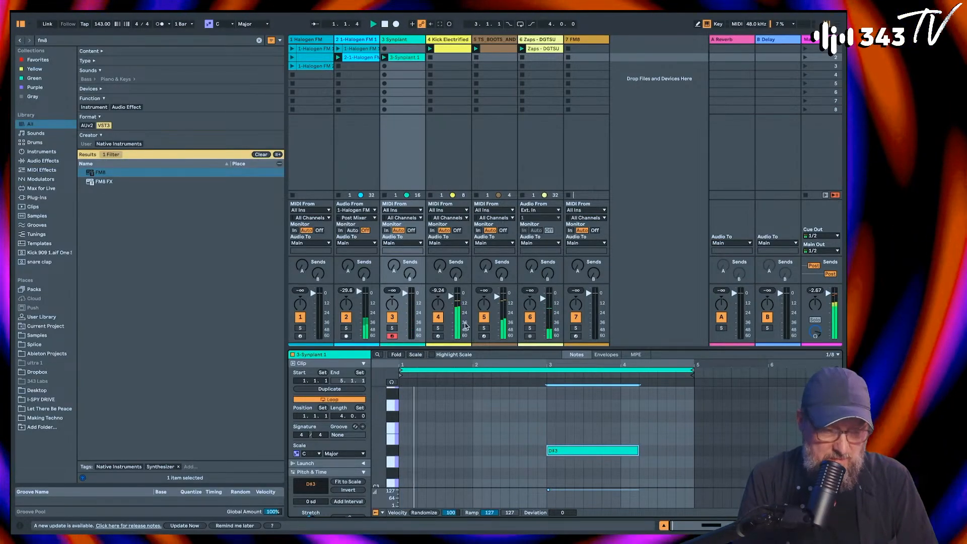
Step: Shorten the frozen Halogen audio clip's loop to end at bar 5 and restart playback
{"action": "left_click", "coordinate": [361, 59]}
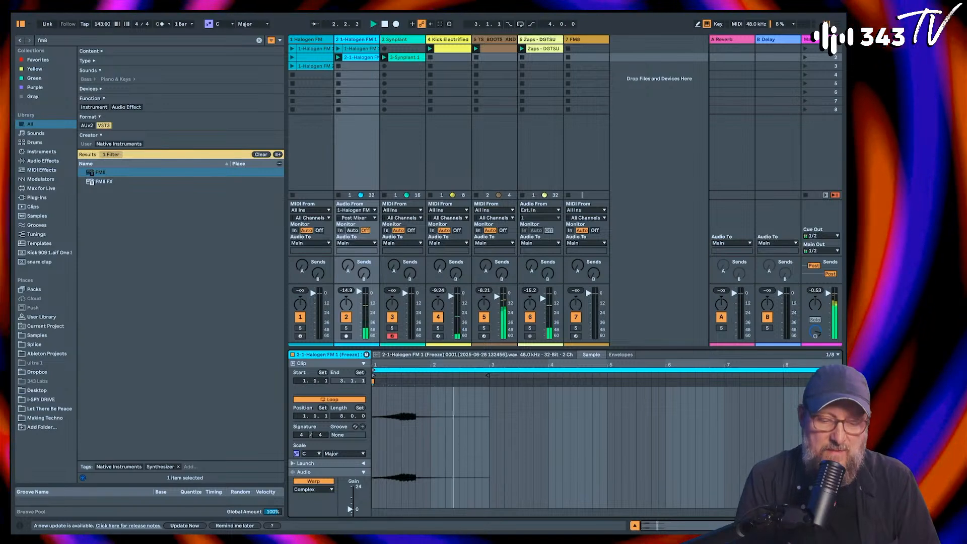
{"action": "left_click_drag", "start_coordinate": [840, 371], "coordinate": [608, 402]}
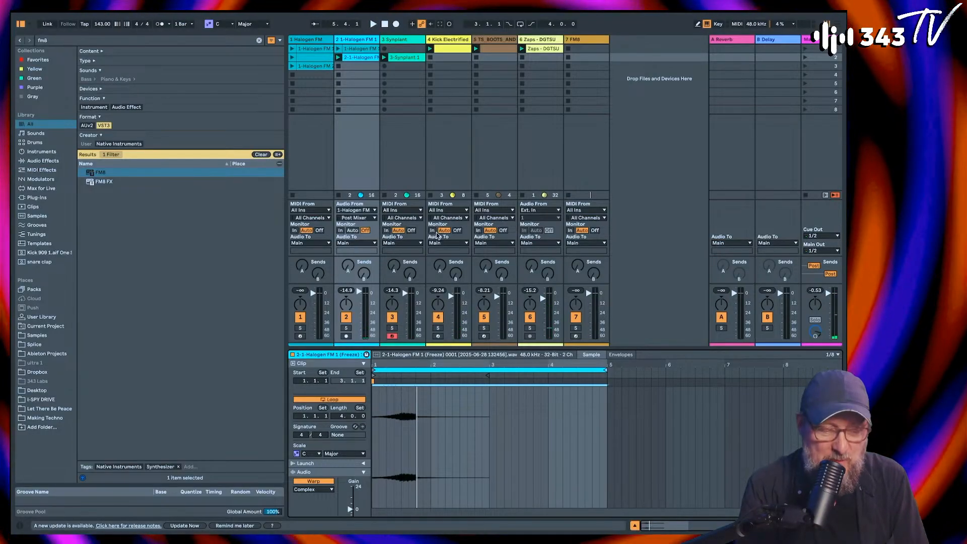
{"action": "key", "text": "space"}
Step: Audition the first Halogen FM track's three clips against the session and leave the third-slot clip launched
{"action": "key", "text": "space"}
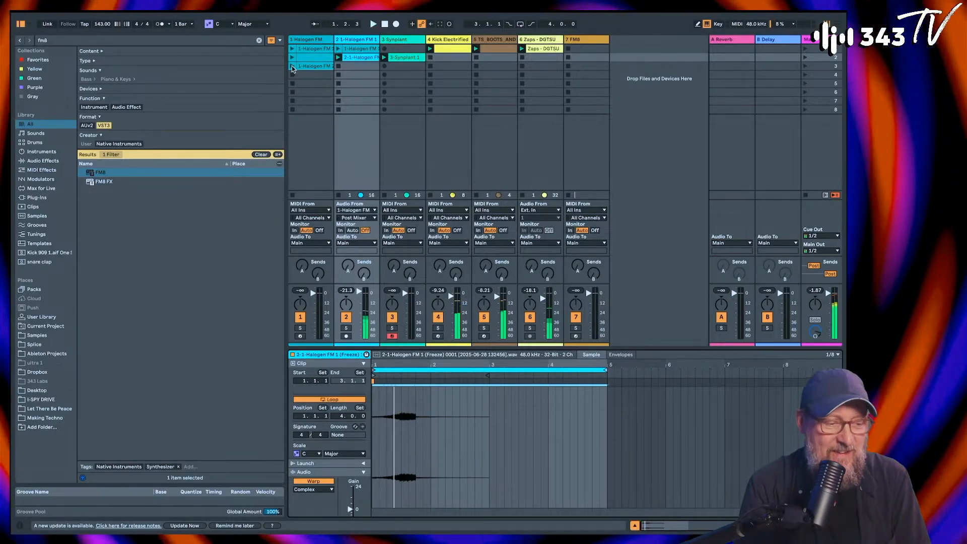
{"action": "left_click", "coordinate": [292, 66]}
{"action": "key", "text": "space"}
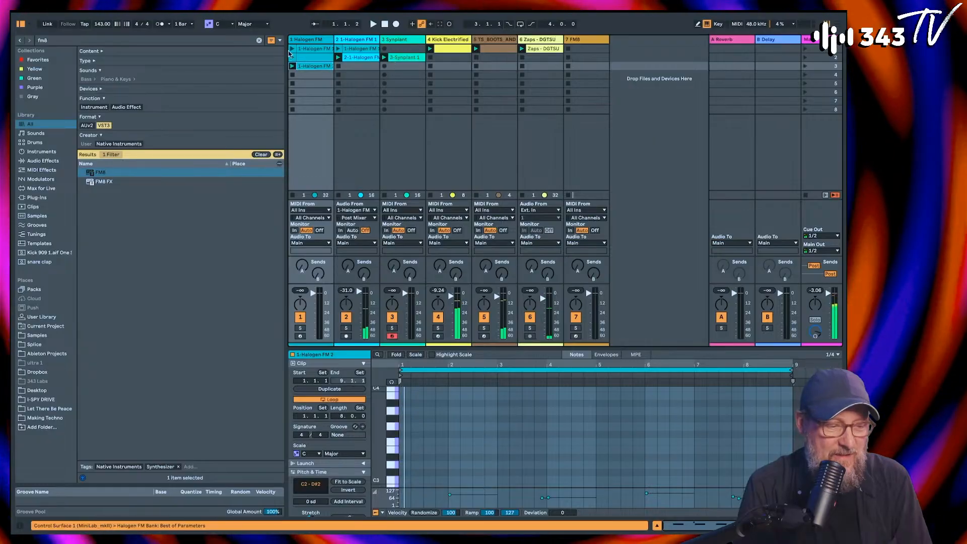
{"action": "left_click", "coordinate": [292, 49]}
{"action": "key", "text": "space"}
{"action": "left_click", "coordinate": [292, 57]}
{"action": "key", "text": "space"}
{"action": "left_click", "coordinate": [293, 66]}
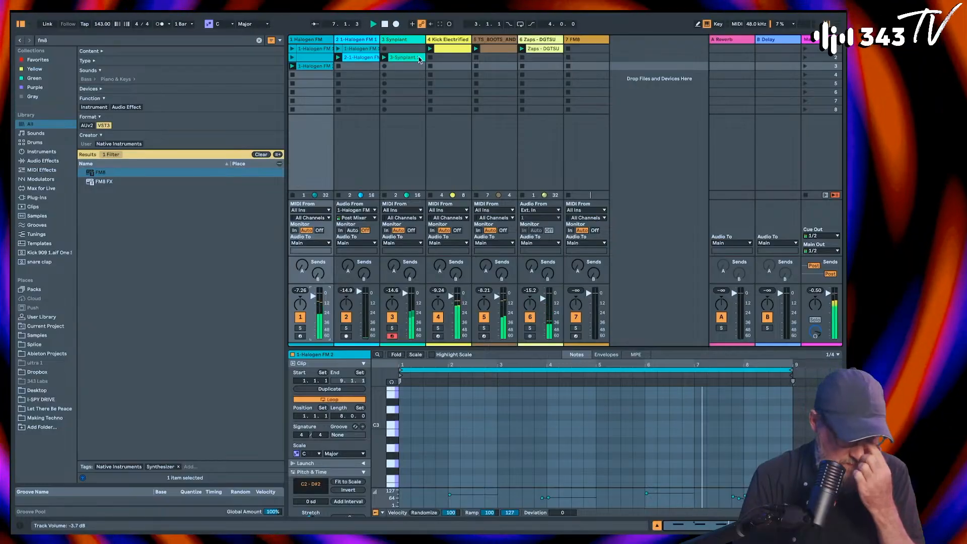
Step: Open the Synplant clip's notes, solo the first Halogen FM track and the Synplant track, and start playback
{"action": "left_click", "coordinate": [412, 59]}
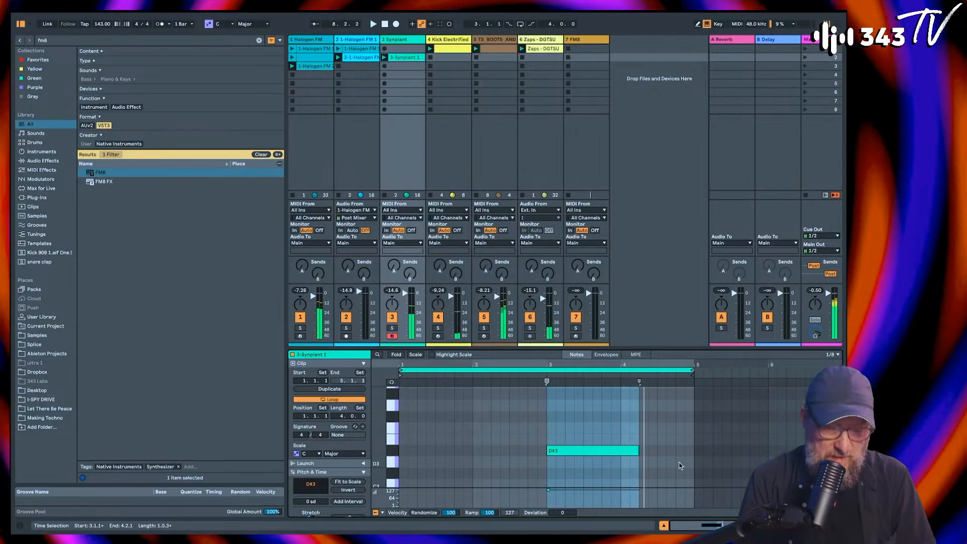
{"action": "scroll", "coordinate": [643, 441], "scroll_direction": "up", "scroll_amount": 1}
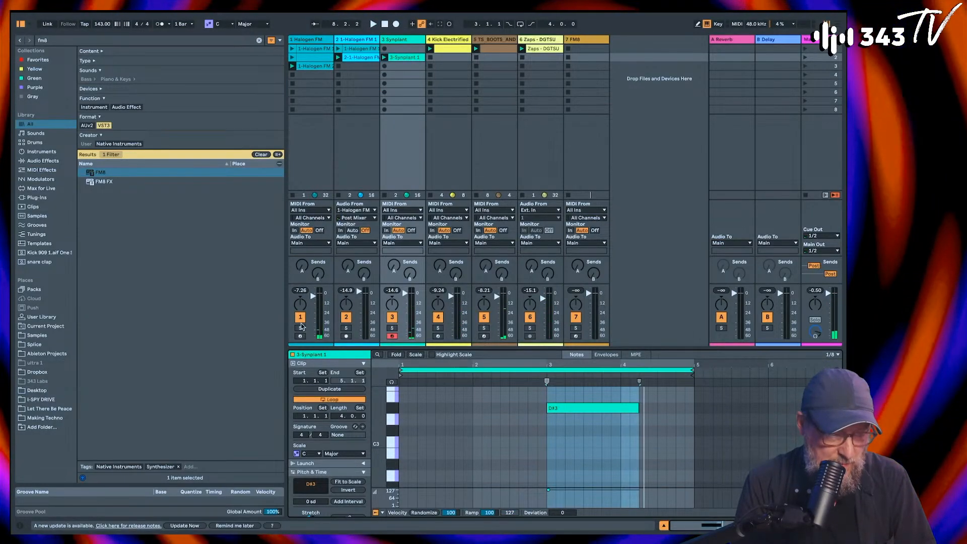
{"action": "left_click", "coordinate": [301, 328]}
{"action": "left_click", "coordinate": [392, 329], "text": "super"}
{"action": "key", "text": "space"}
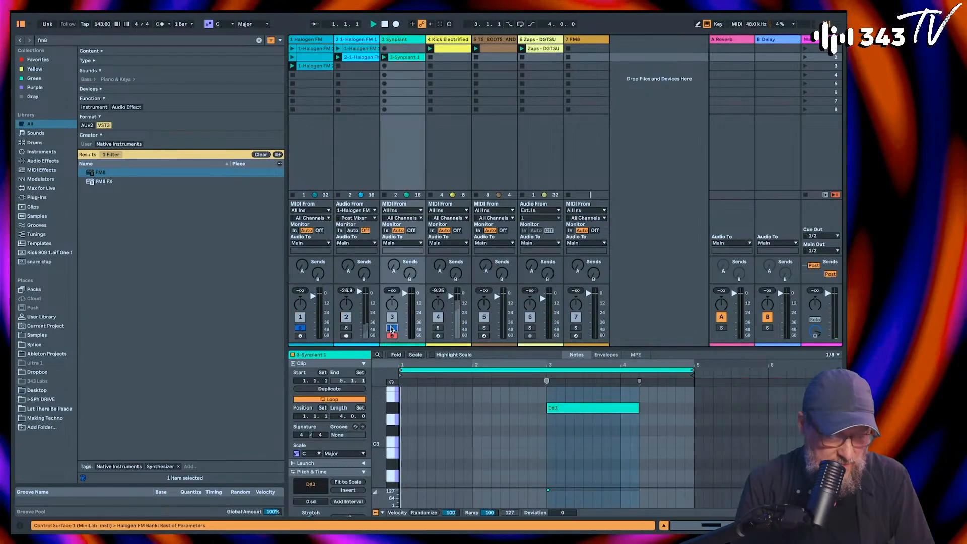
Step: Shorten the Synplant clip's D#3 note to end an eighth before bar 4 and duplicate the loop to 8 bars
{"action": "left_click", "coordinate": [639, 408]}
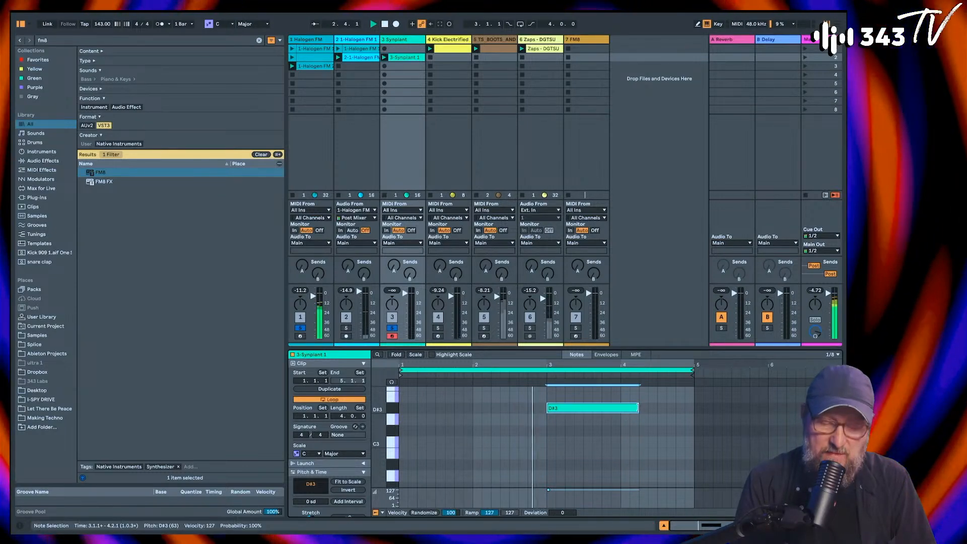
{"action": "left_click_drag", "start_coordinate": [639, 408], "coordinate": [608, 411]}
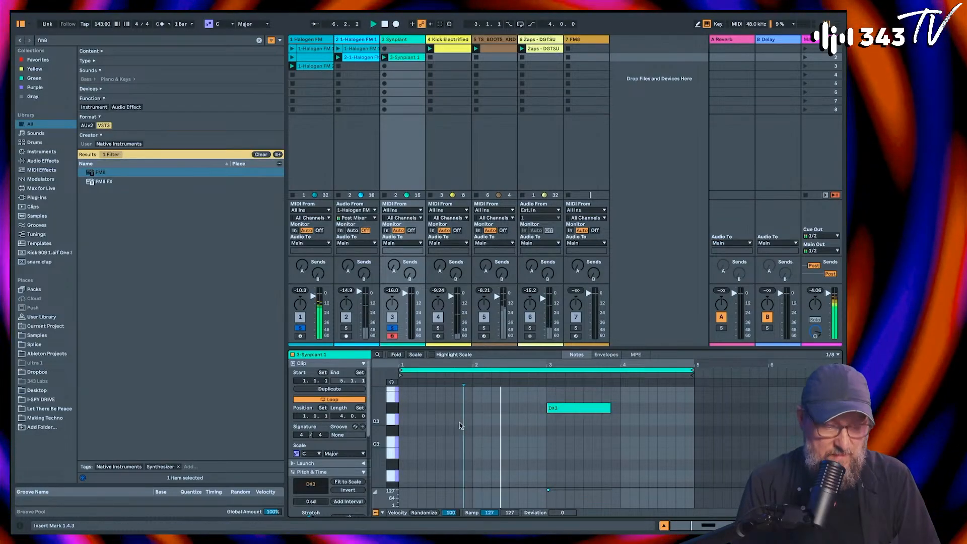
{"action": "left_click", "coordinate": [330, 390]}
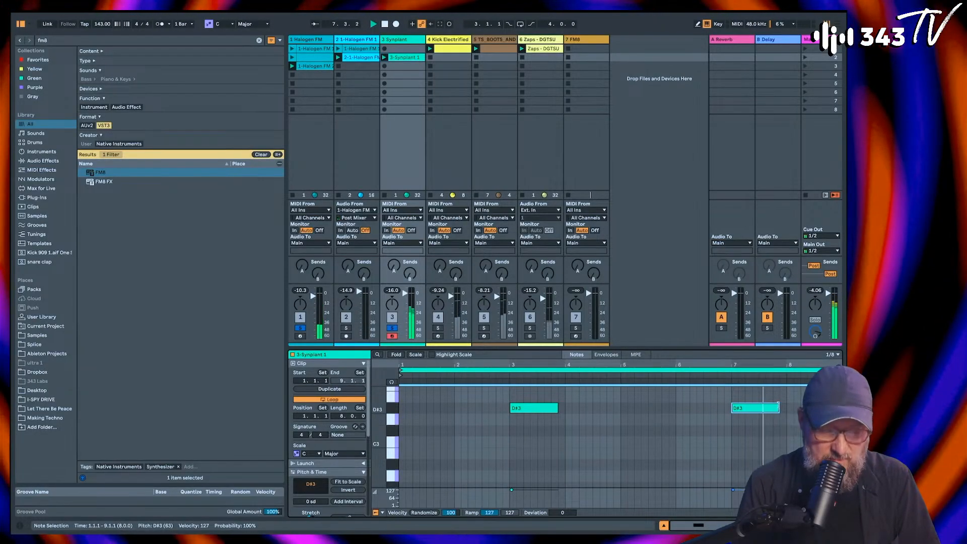
Step: Trim the copied D#3 note to end a quarter note before bar 8, then unsolo both tracks and stop playback
{"action": "left_click_drag", "start_coordinate": [778, 406], "coordinate": [772, 407]}
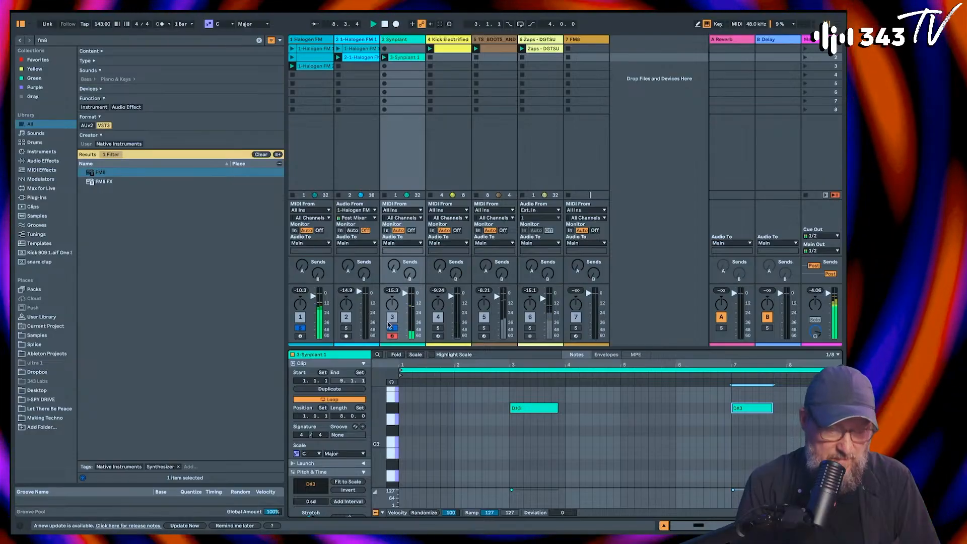
{"action": "left_click", "coordinate": [301, 328]}
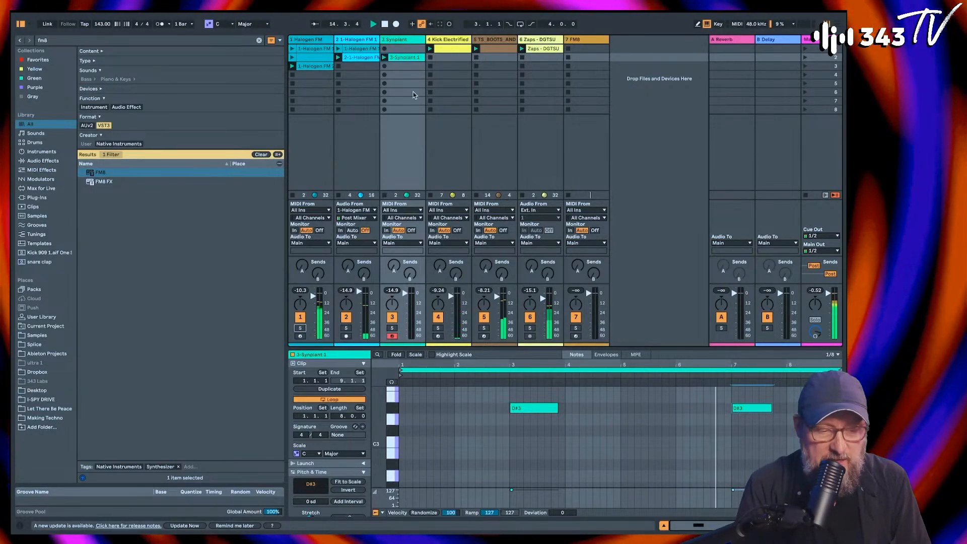
{"action": "key", "text": "space"}
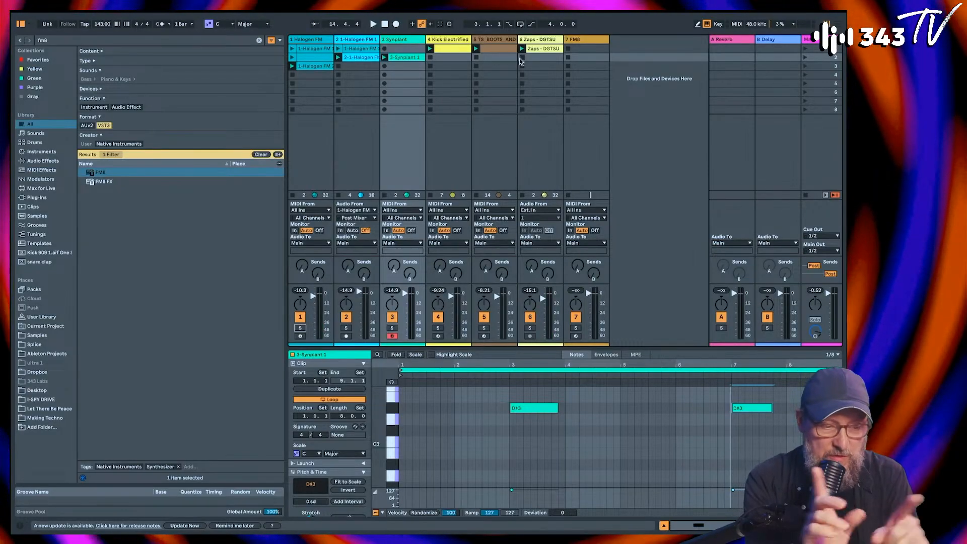
Step: Search the browser's samples for "hat" with the One Shot filter
{"action": "left_click", "coordinate": [57, 40]}
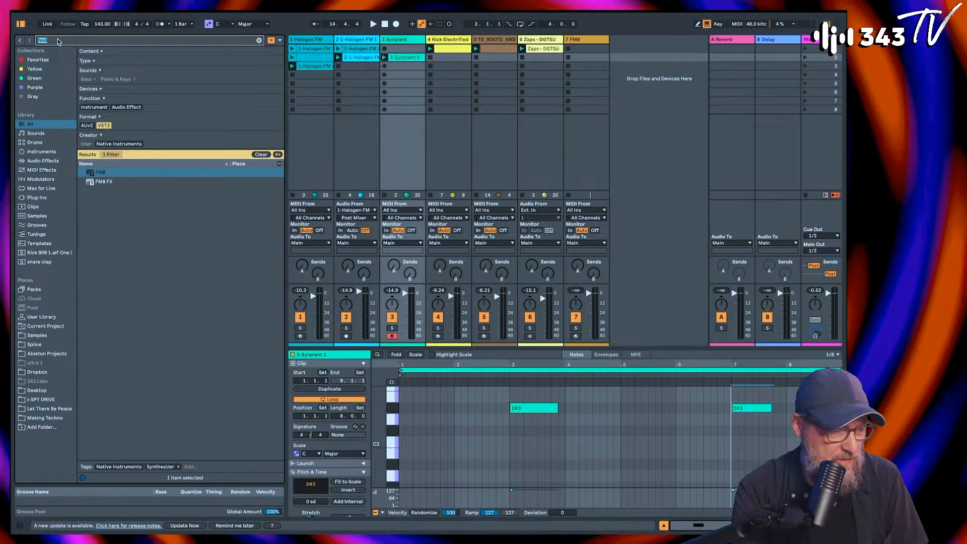
{"action": "type", "text": "hat"}
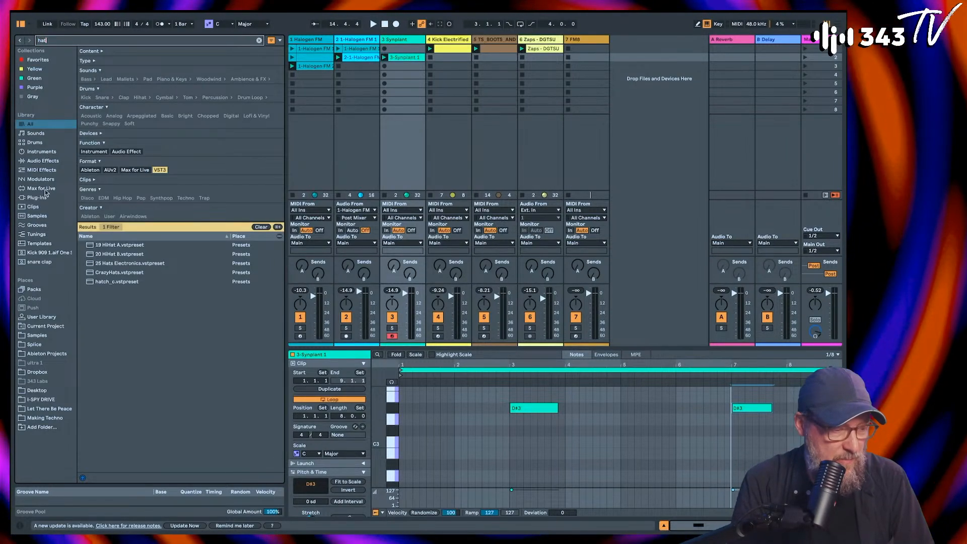
{"action": "left_click", "coordinate": [37, 215]}
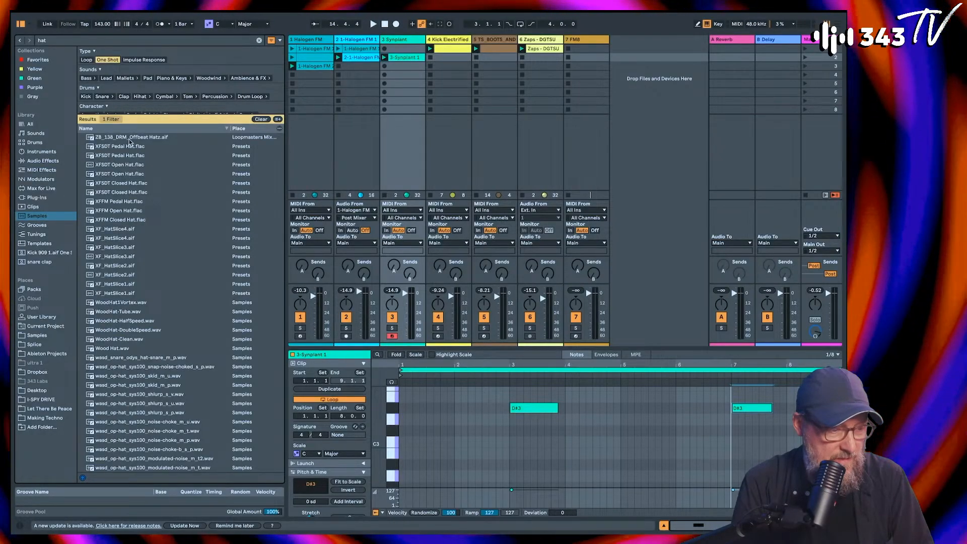
Step: Audition the one-shot hat samples and find sounds similar to XFFM Closed Hat.flac
{"action": "key", "text": "Down"}
{"action": "key", "text": "Down"}
{"action": "key", "text": "Down"}
{"action": "key", "text": "Down"}
{"action": "key", "text": "Down"}
{"action": "key", "text": "Down"}
{"action": "key", "text": "Down"}
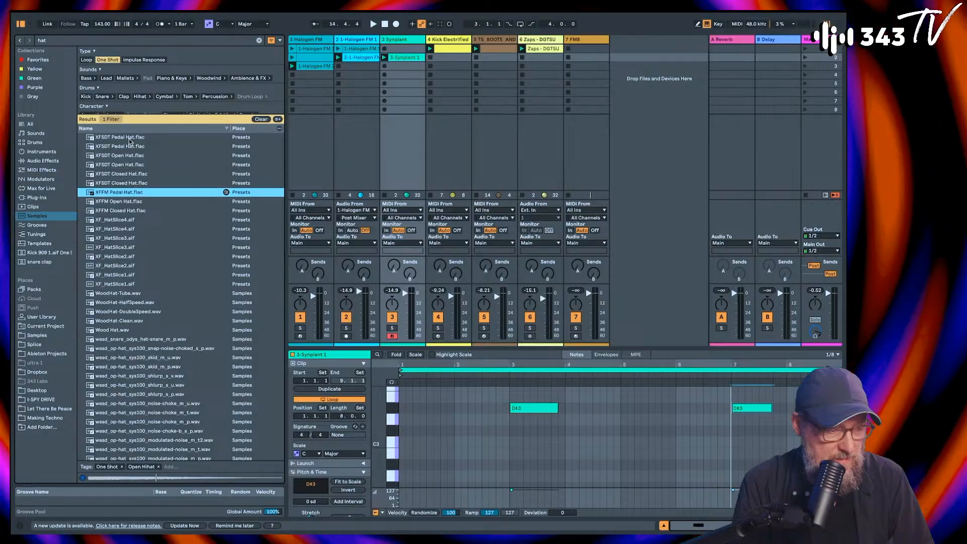
{"action": "key", "text": "Down"}
{"action": "key", "text": "Down"}
{"action": "key", "text": "Down"}
{"action": "key", "text": "Down"}
{"action": "key", "text": "Down"}
{"action": "key", "text": "Down"}
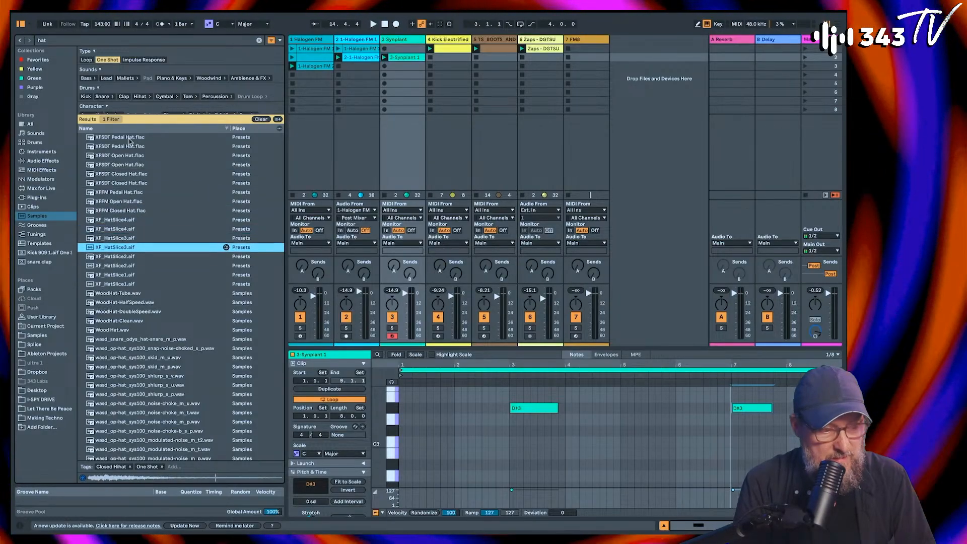
{"action": "key", "text": "Down"}
{"action": "key", "text": "Down"}
{"action": "key", "text": "Down"}
{"action": "key", "text": "Up"}
{"action": "key", "text": "Up"}
{"action": "key", "text": "Up"}
{"action": "key", "text": "Up"}
{"action": "key", "text": "Up"}
{"action": "key", "text": "Up"}
{"action": "key", "text": "Up"}
{"action": "key", "text": "Up"}
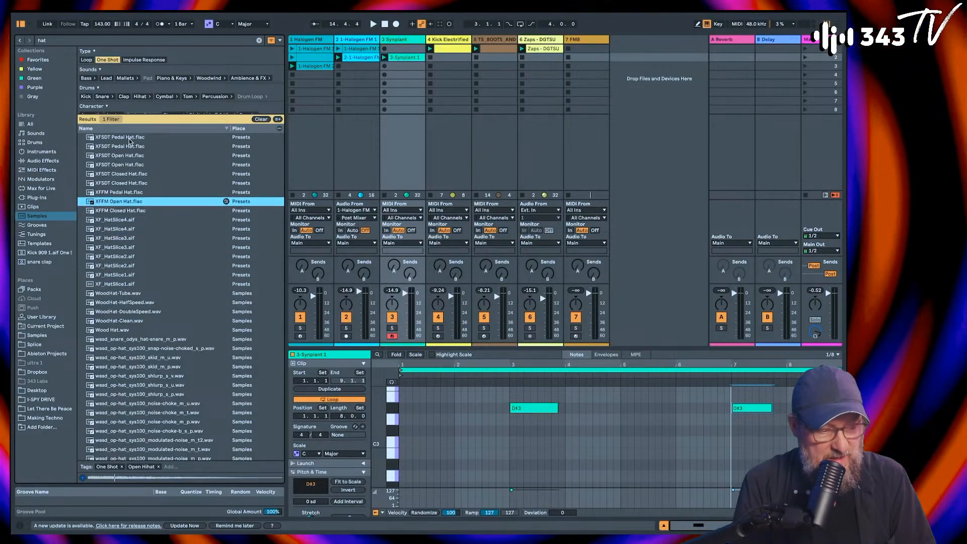
{"action": "key", "text": "Down"}
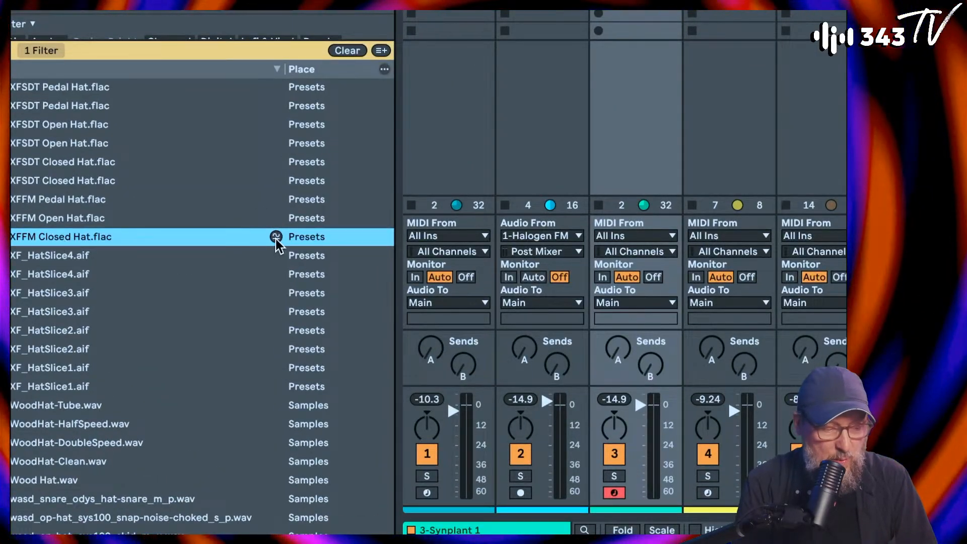
{"action": "left_click", "coordinate": [277, 236]}
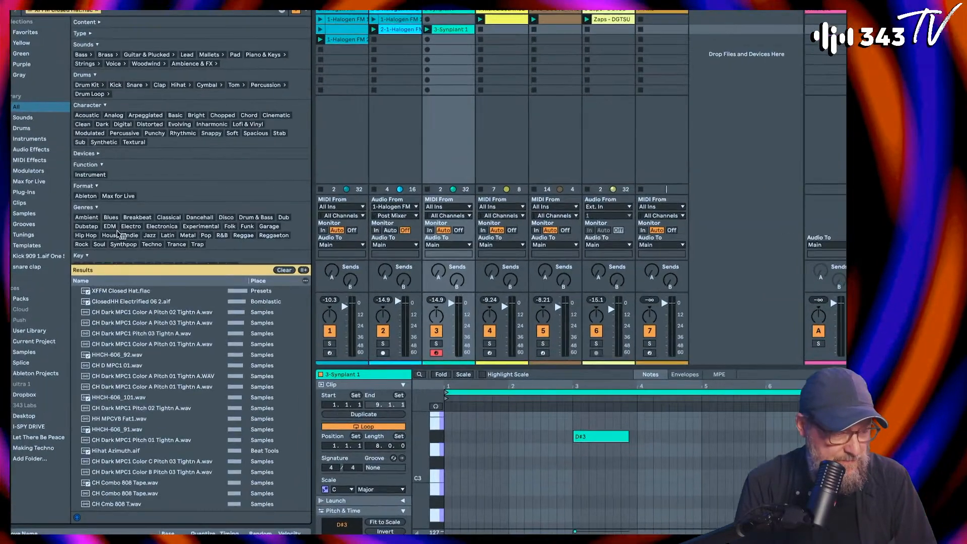
Step: Audition the similar closed hi-hat samples one after another, stopping on ClosedHH Electrified 01 1.aif
{"action": "left_click", "coordinate": [112, 301]}
{"action": "key", "text": "Down"}
{"action": "key", "text": "Down"}
{"action": "key", "text": "Down"}
{"action": "key", "text": "Down"}
{"action": "key", "text": "Down"}
{"action": "key", "text": "Down"}
{"action": "key", "text": "Down"}
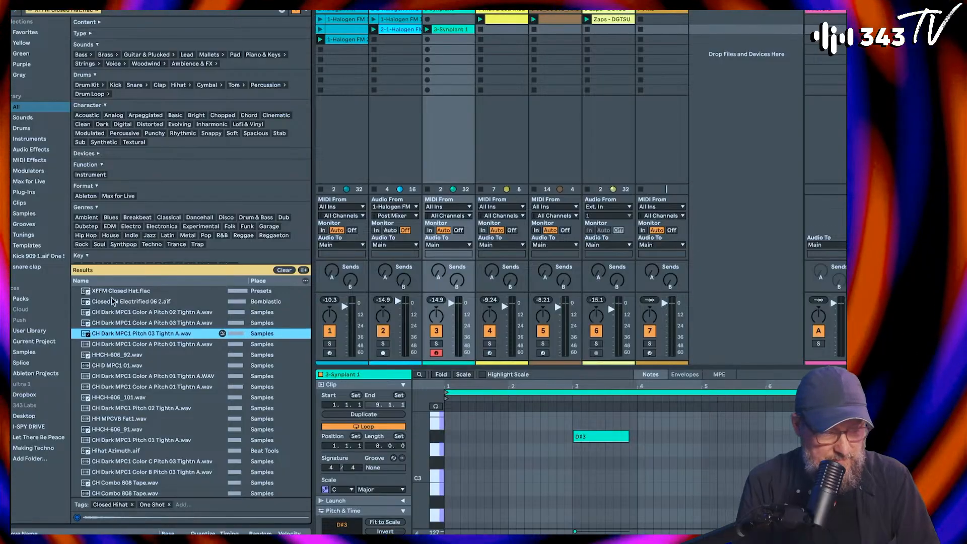
{"action": "key", "text": "Down"}
{"action": "key", "text": "Down"}
{"action": "key", "text": "Down"}
{"action": "key", "text": "Down"}
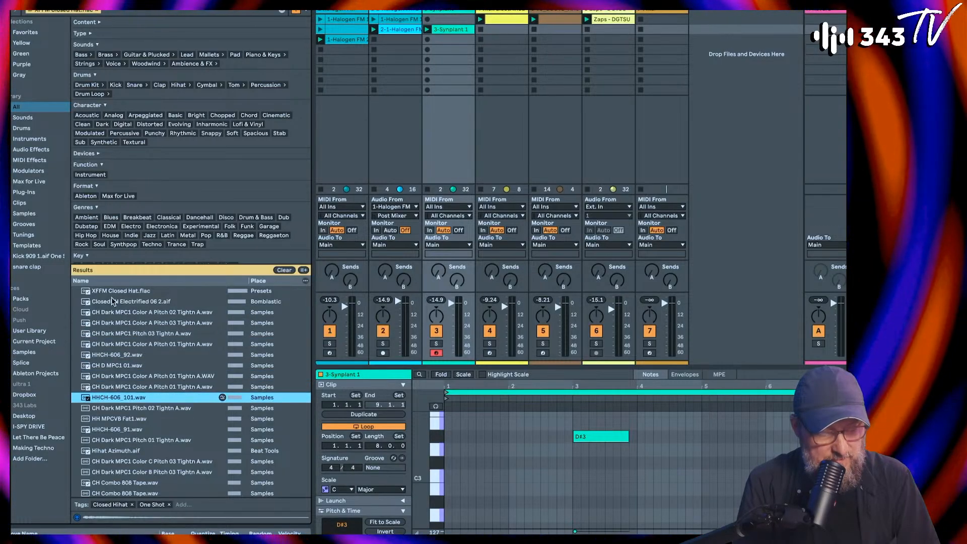
{"action": "key", "text": "Down"}
{"action": "key", "text": "Down"}
{"action": "scroll", "coordinate": [113, 302], "scroll_direction": "down", "scroll_amount": 2}
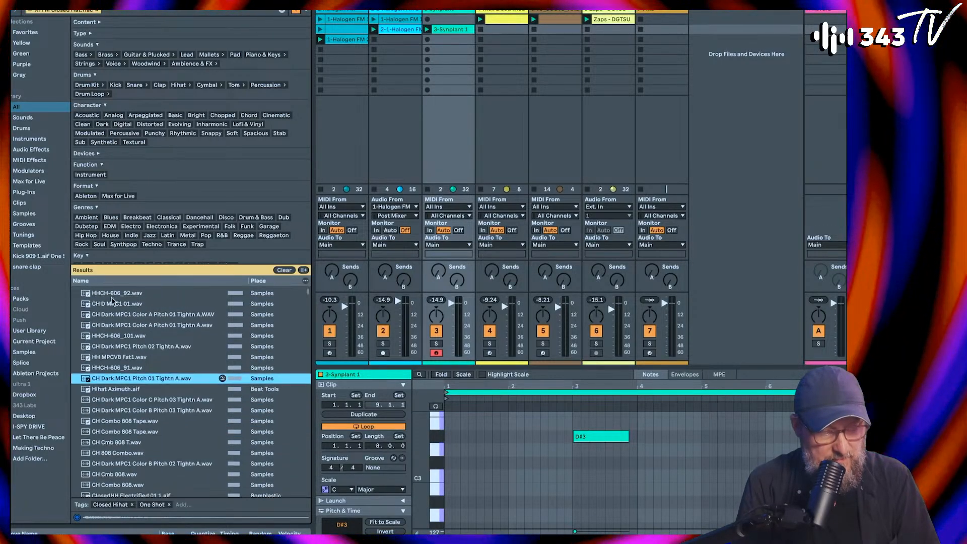
{"action": "key", "text": "Down"}
{"action": "key", "text": "Down"}
{"action": "key", "text": "Down"}
{"action": "key", "text": "Down"}
{"action": "key", "text": "Down"}
{"action": "key", "text": "Down"}
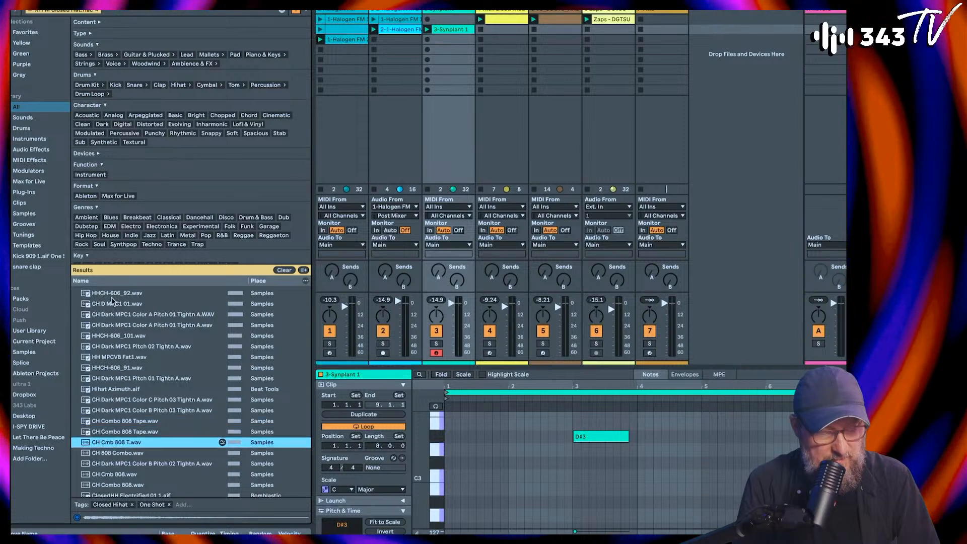
{"action": "scroll", "coordinate": [113, 301], "scroll_direction": "down", "scroll_amount": 1}
{"action": "key", "text": "Down"}
{"action": "key", "text": "Down"}
{"action": "key", "text": "Down"}
{"action": "key", "text": "Down"}
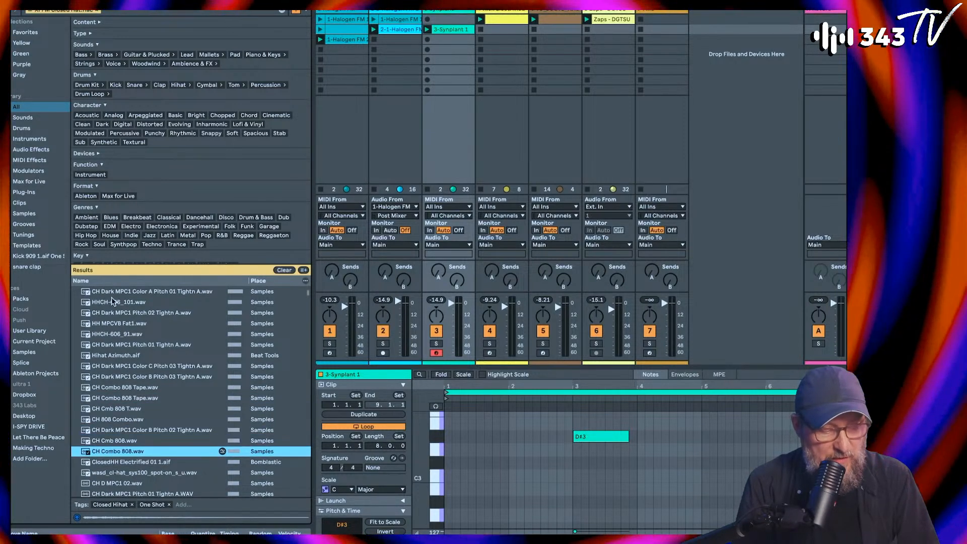
{"action": "scroll", "coordinate": [112, 301], "scroll_direction": "down", "scroll_amount": 1}
{"action": "key", "text": "Down"}
{"action": "key", "text": "Down"}
{"action": "key", "text": "Up"}
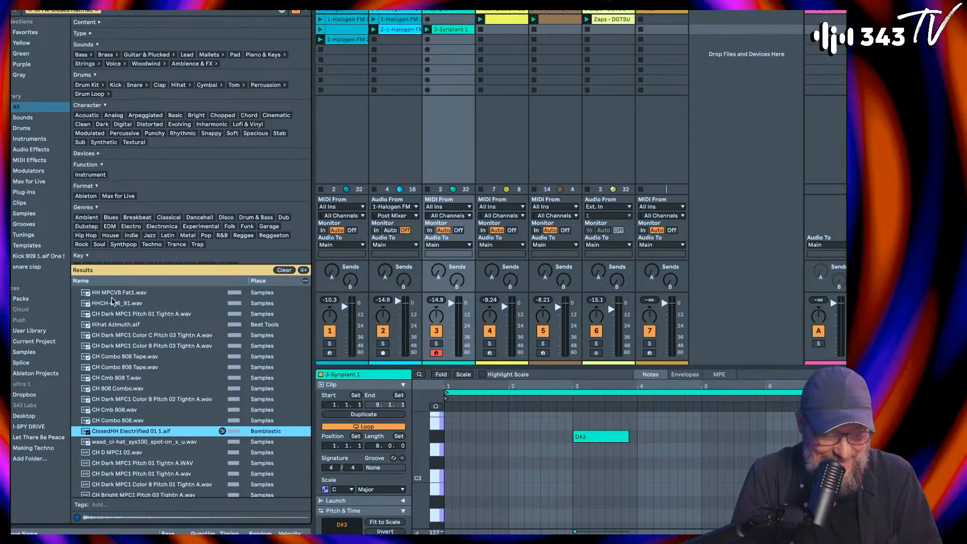
Step: Insert a new MIDI track directly after the Zaps track
{"action": "left_click", "coordinate": [607, 12]}
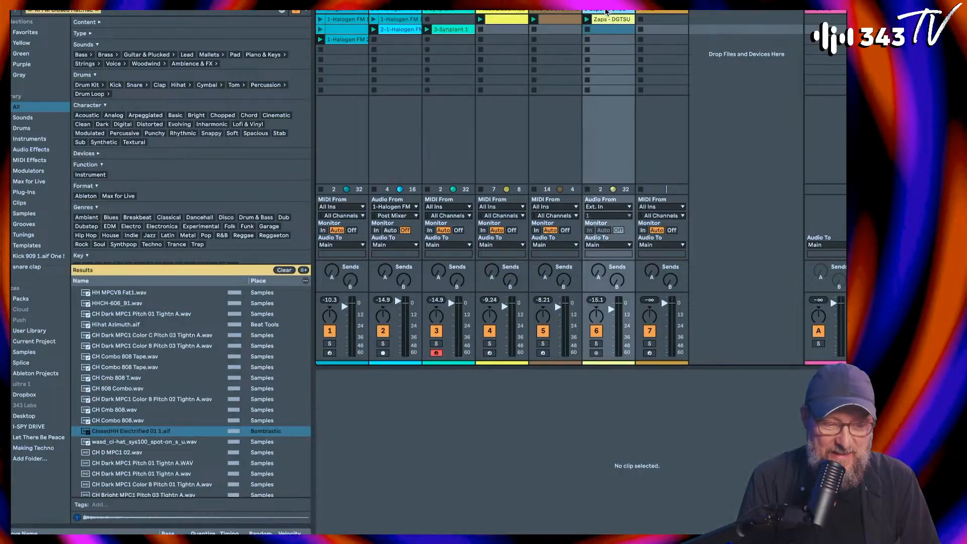
{"action": "left_click", "coordinate": [555, 12]}
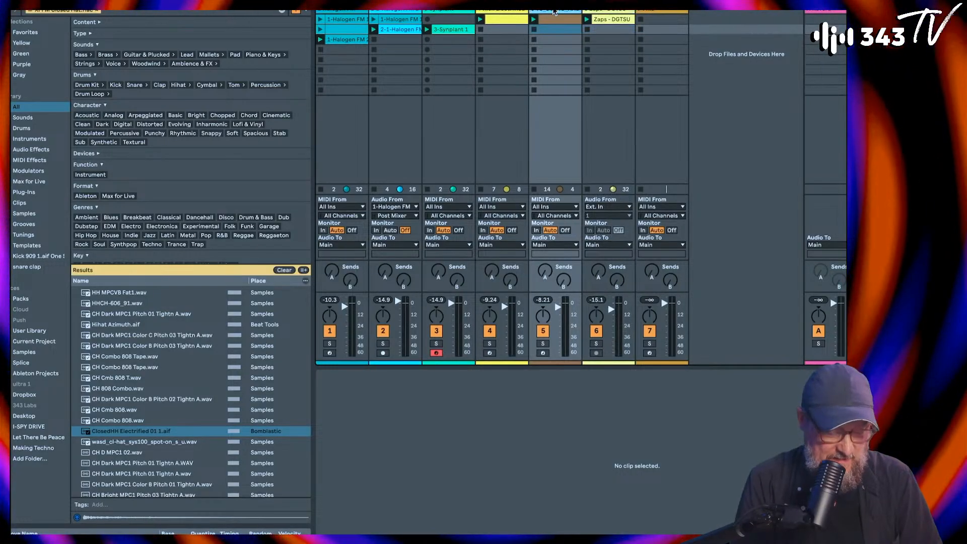
{"action": "left_click", "coordinate": [622, 10]}
{"action": "key", "text": "ctrl+shift+t"}
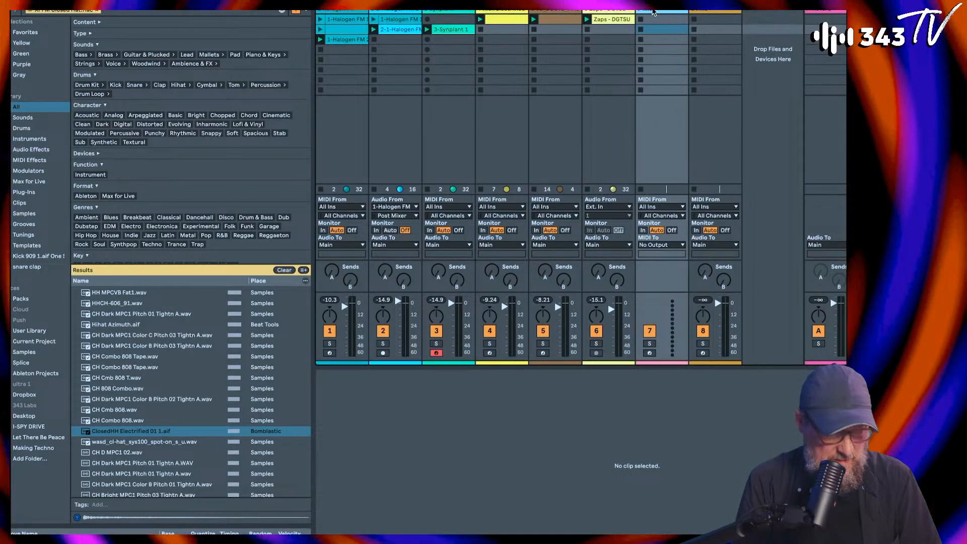
Step: Load ClosedHH Electrified 01 1.aif onto the new MIDI track and convert its Simpler to Drum Sampler
{"action": "left_click", "coordinate": [86, 432]}
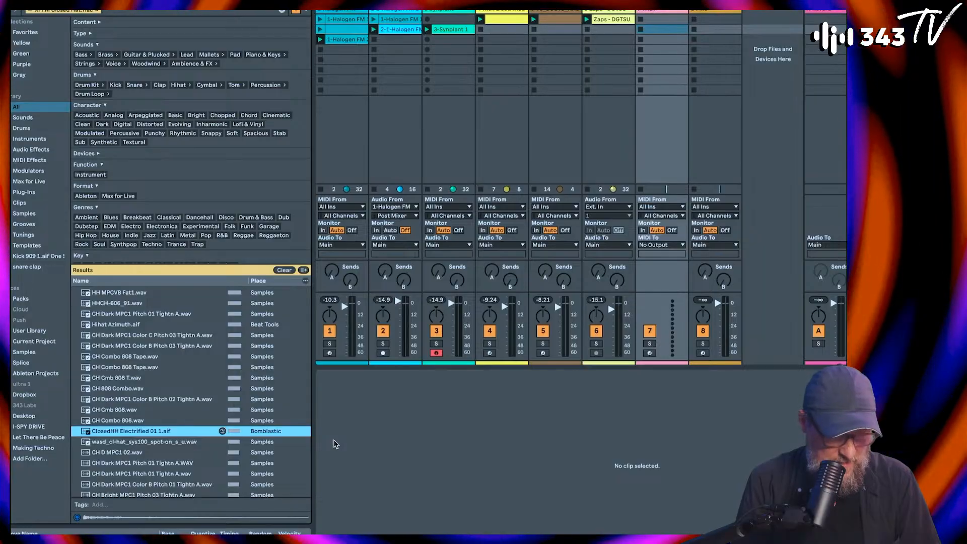
{"action": "left_click", "coordinate": [663, 11]}
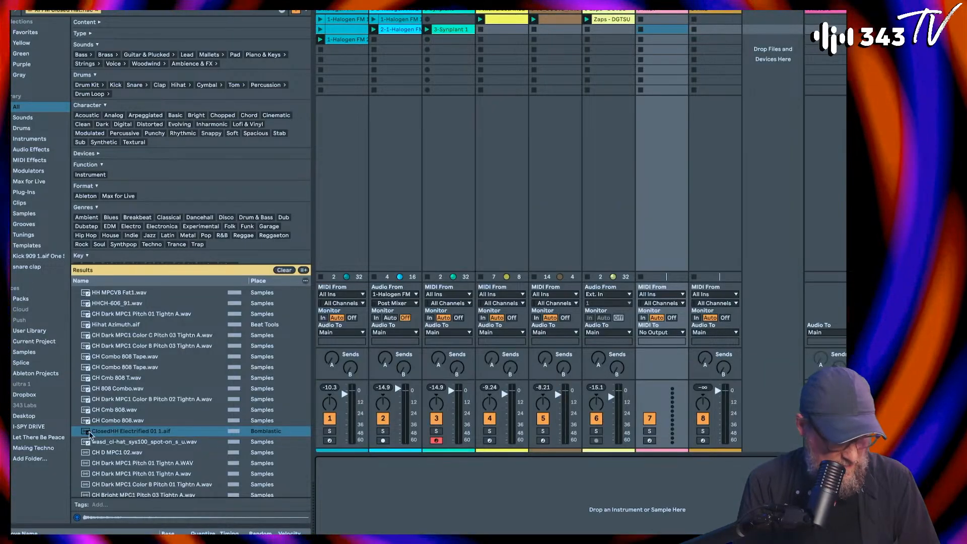
{"action": "left_click_drag", "start_coordinate": [89, 436], "coordinate": [468, 490]}
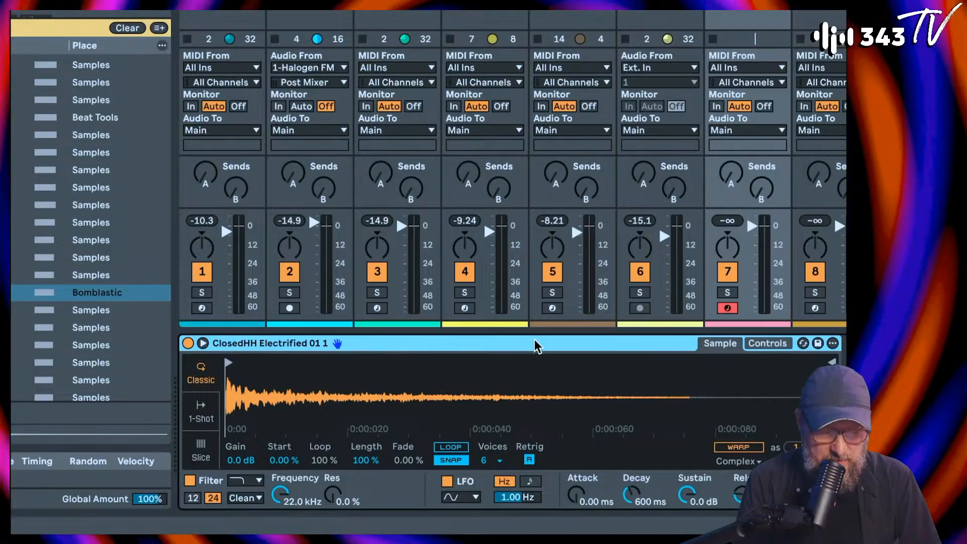
{"action": "right_click", "coordinate": [537, 345]}
{"action": "left_click", "coordinate": [566, 330]}
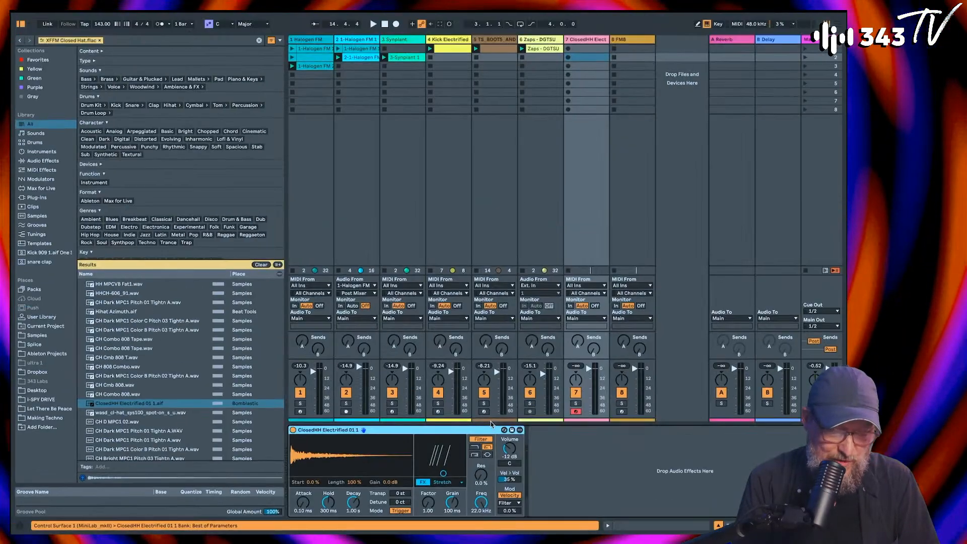
Step: Create a one-bar MIDI clip on the ClosedHH Electrified track with C3 notes on beats 1 and 2
{"action": "double_click", "coordinate": [584, 49]}
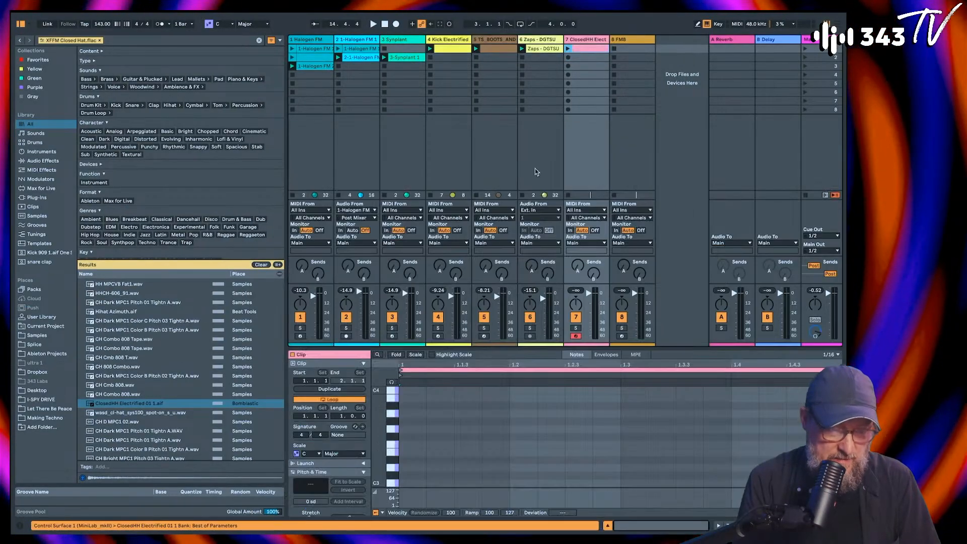
{"action": "double_click", "coordinate": [421, 481]}
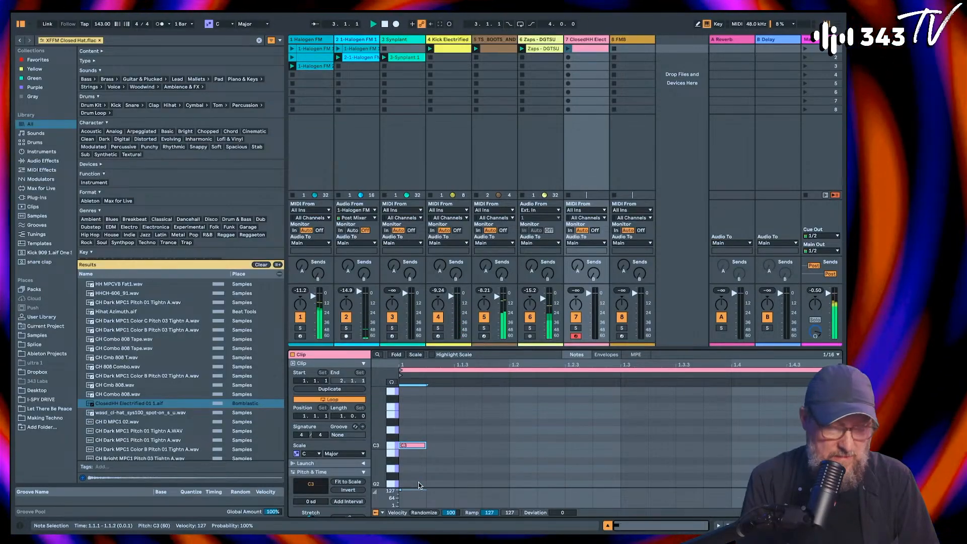
{"action": "key", "text": "super+d"}
{"action": "key", "text": "Right"}
{"action": "key", "text": "Right"}
{"action": "key", "text": "Right"}
Step: Duplicate the C3 hat note onto beats 3 and 4, and launch the clip
{"action": "key", "text": "super+d"}
{"action": "key", "text": "Right"}
{"action": "key", "text": "Right"}
{"action": "key", "text": "Right"}
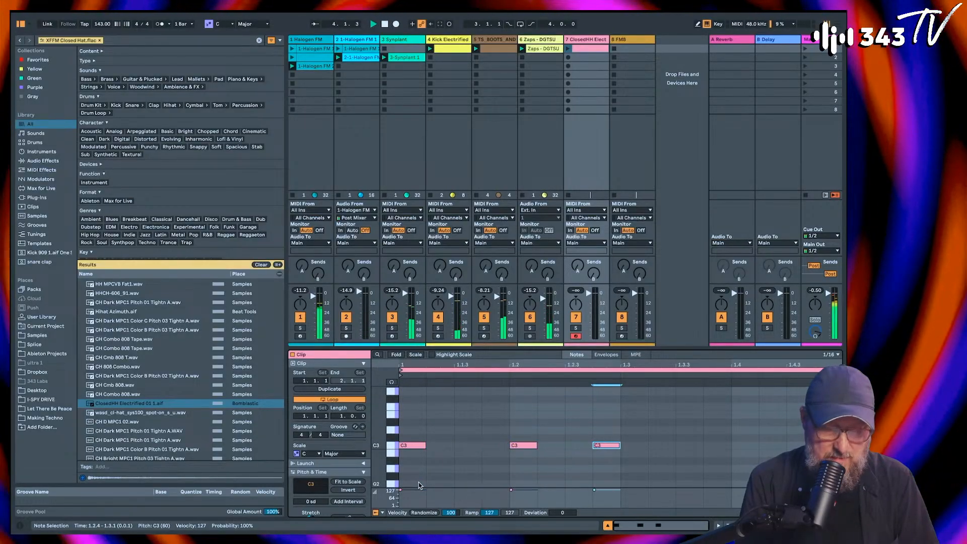
{"action": "key", "text": "super+d"}
{"action": "key", "text": "Right"}
{"action": "key", "text": "Right"}
{"action": "key", "text": "Right"}
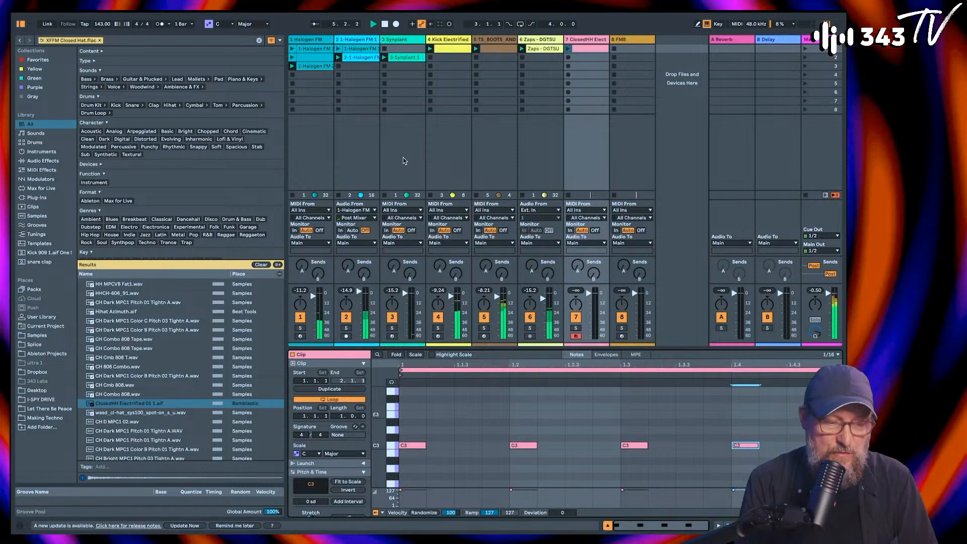
{"action": "left_click", "coordinate": [568, 49]}
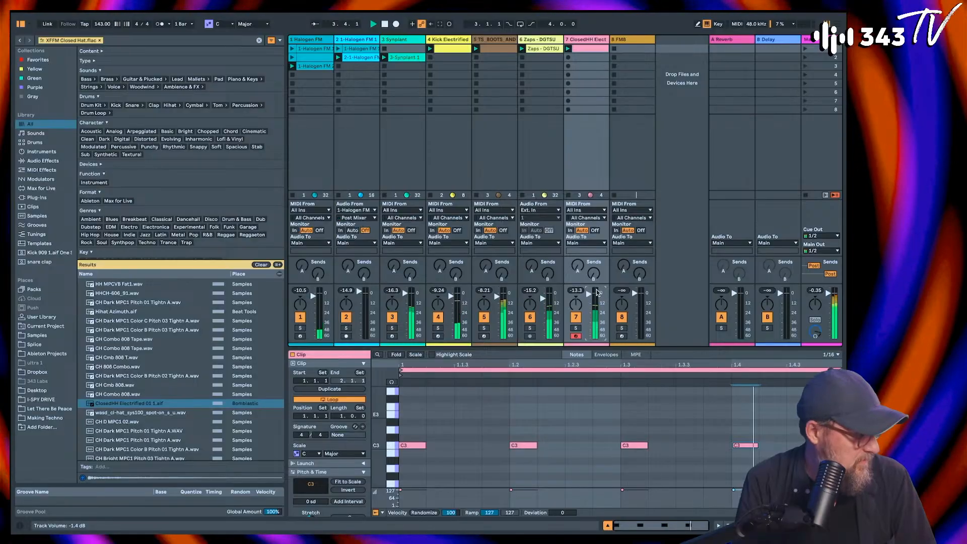
Step: Open the Halogen FM editor on the first track and sweep operator 1's Timbre down and back up
{"action": "left_click", "coordinate": [310, 43]}
{"action": "left_click", "coordinate": [310, 430]}
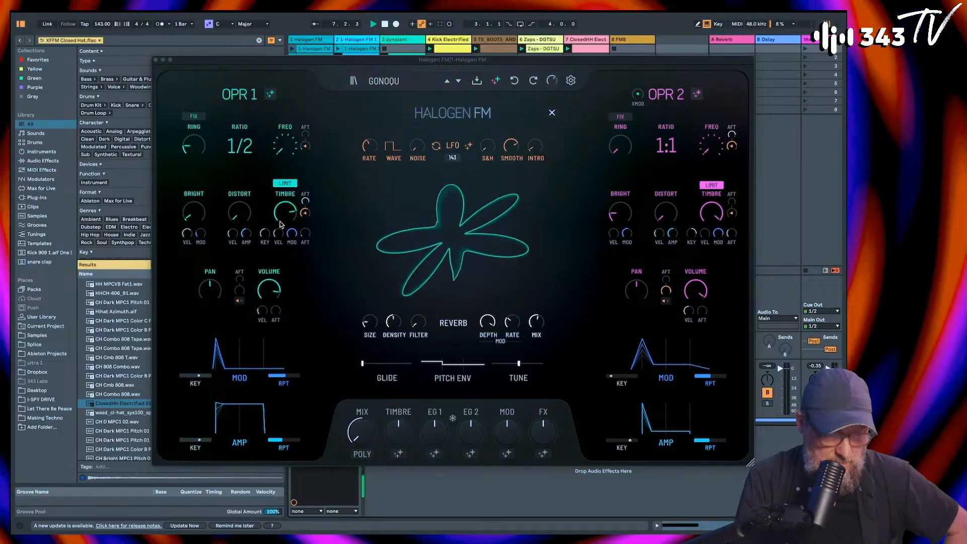
{"action": "left_click_drag", "start_coordinate": [287, 211], "coordinate": [288, 240]}
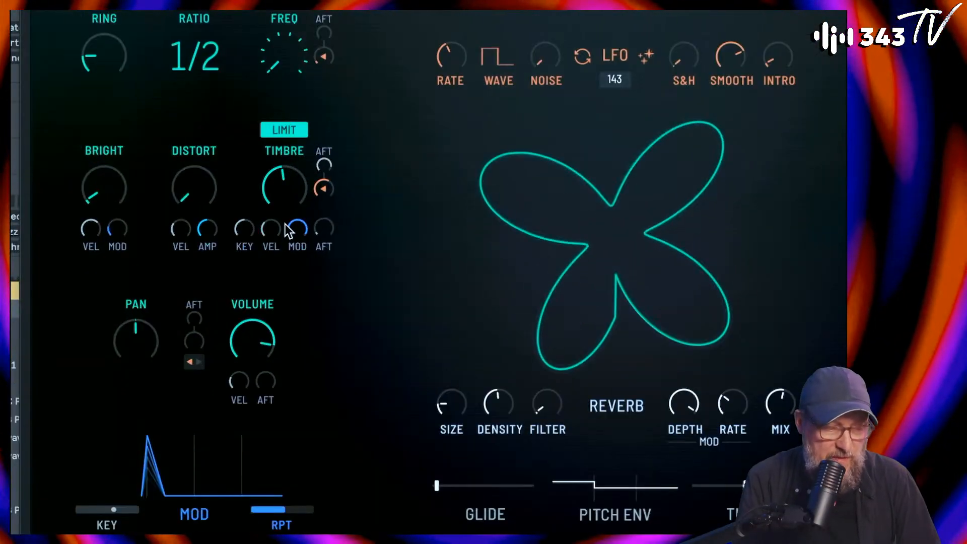
{"action": "left_click_drag", "start_coordinate": [281, 190], "coordinate": [293, 144]}
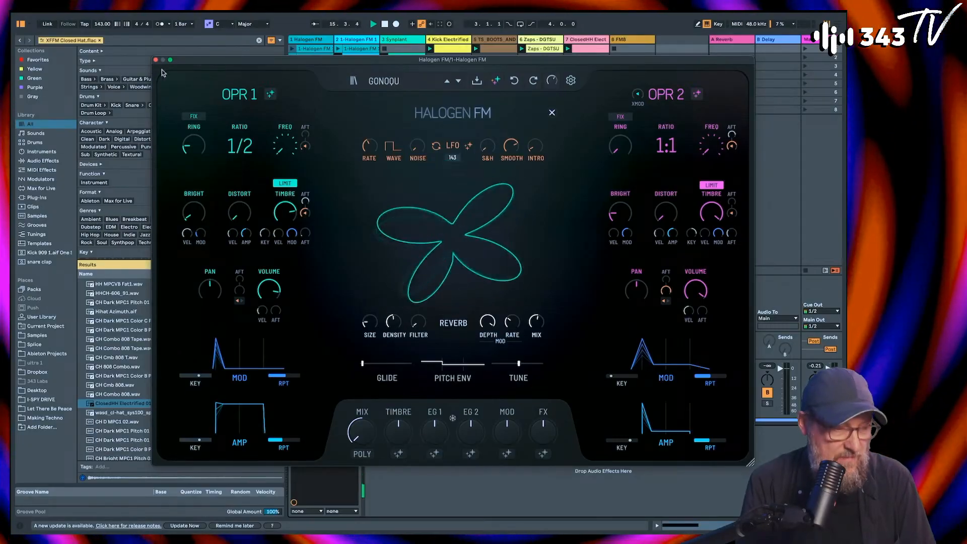
Step: Move the Halogen FM window clear of the first tracks, then lower operator 1's Bright and raise its Distort
{"action": "left_click_drag", "start_coordinate": [206, 61], "coordinate": [453, 64]}
{"action": "left_click", "coordinate": [301, 404]}
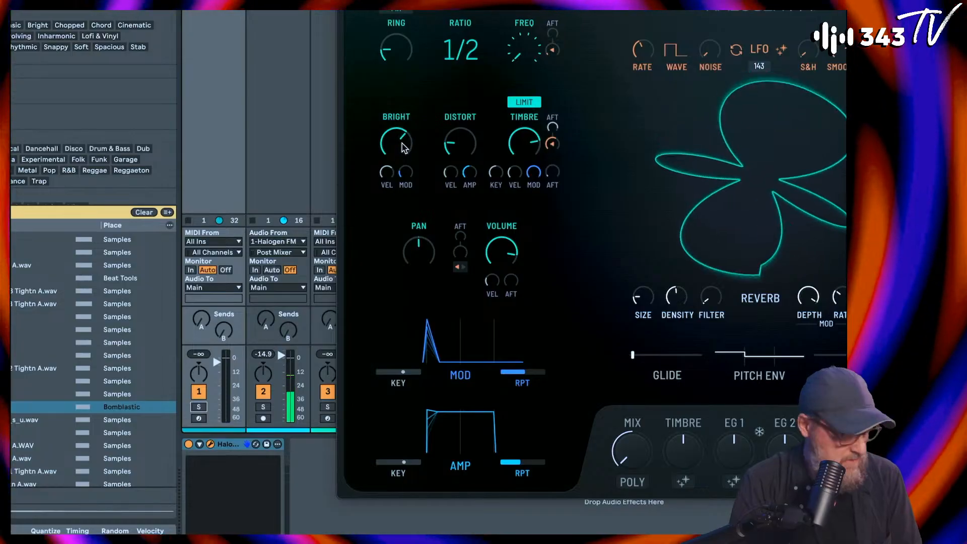
{"action": "left_click_drag", "start_coordinate": [402, 143], "coordinate": [402, 178]}
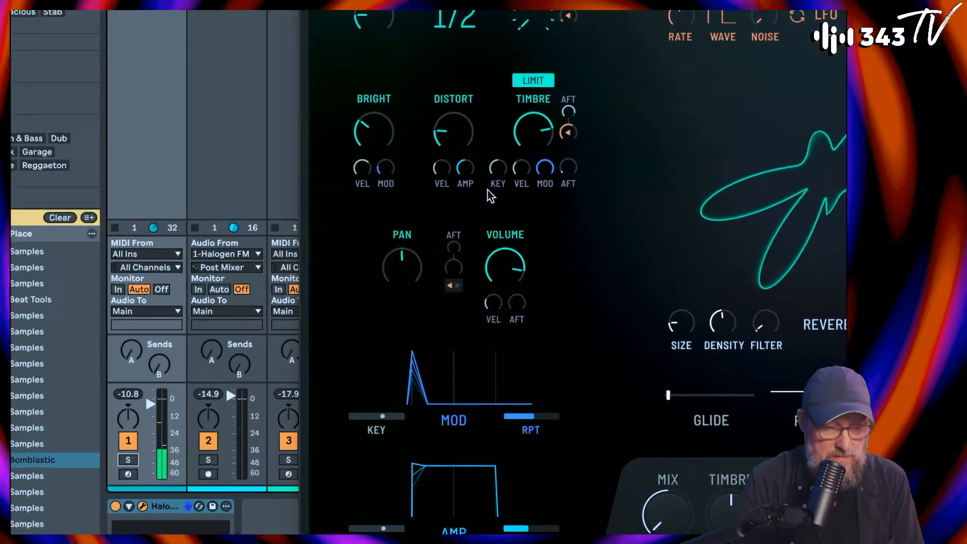
{"action": "left_click_drag", "start_coordinate": [453, 132], "coordinate": [458, 86]}
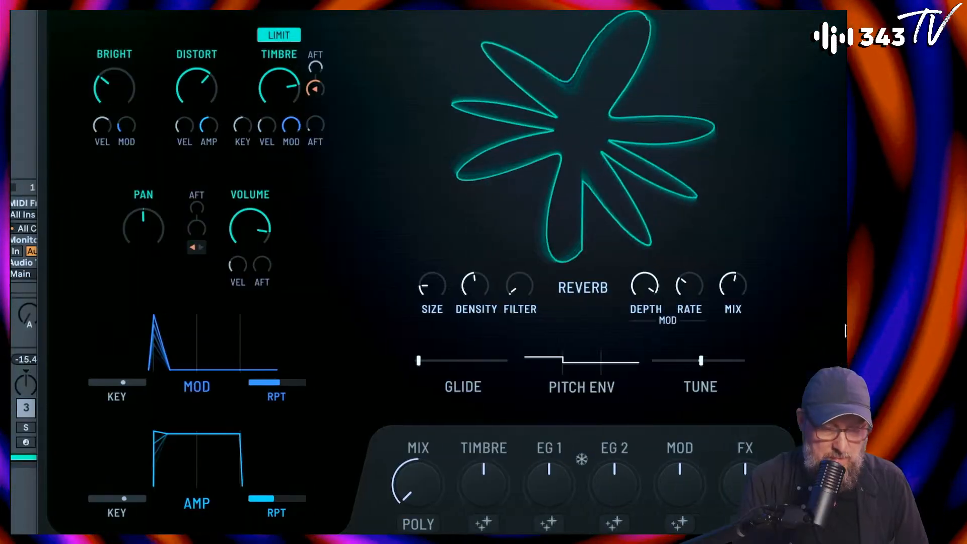
Step: Raise the Halogen FM reverb's Mix and reduce its modulation Rate and Depth
{"action": "left_click_drag", "start_coordinate": [744, 298], "coordinate": [739, 244]}
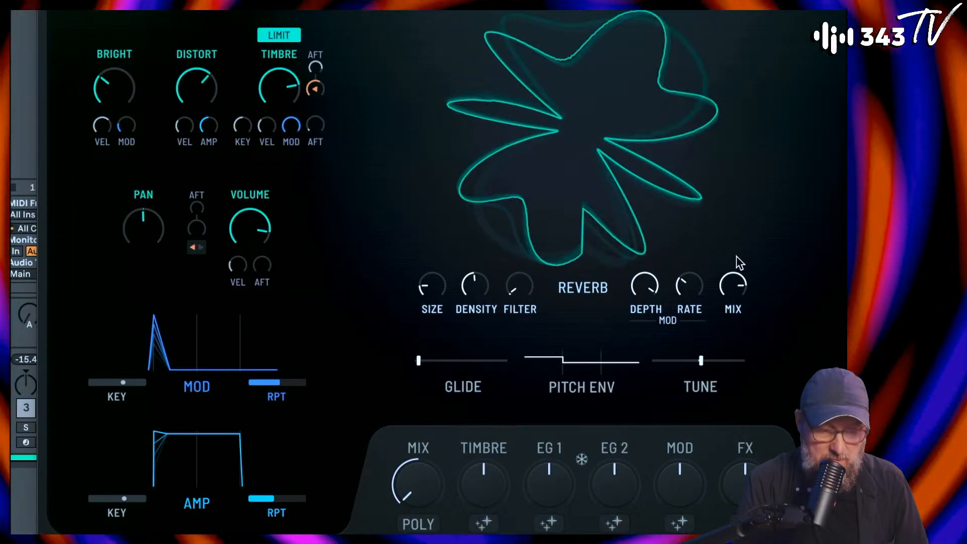
{"action": "left_click_drag", "start_coordinate": [690, 273], "coordinate": [688, 307]}
{"action": "left_click_drag", "start_coordinate": [643, 279], "coordinate": [636, 399]}
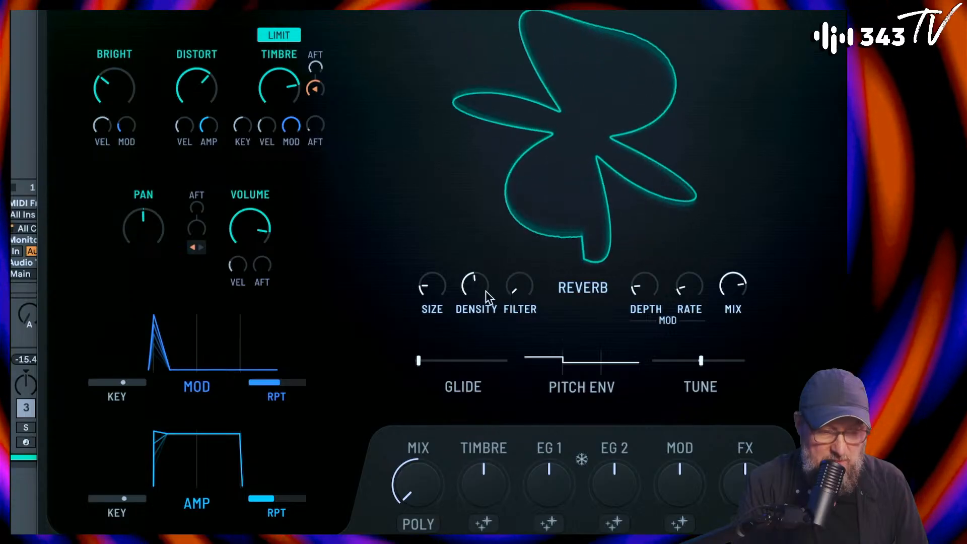
Step: Raise the reverb's Size, reduce its Density and Mix, and close the Halogen FM editor
{"action": "left_click_drag", "start_coordinate": [481, 283], "coordinate": [468, 232]}
{"action": "left_click_drag", "start_coordinate": [426, 284], "coordinate": [438, 218]}
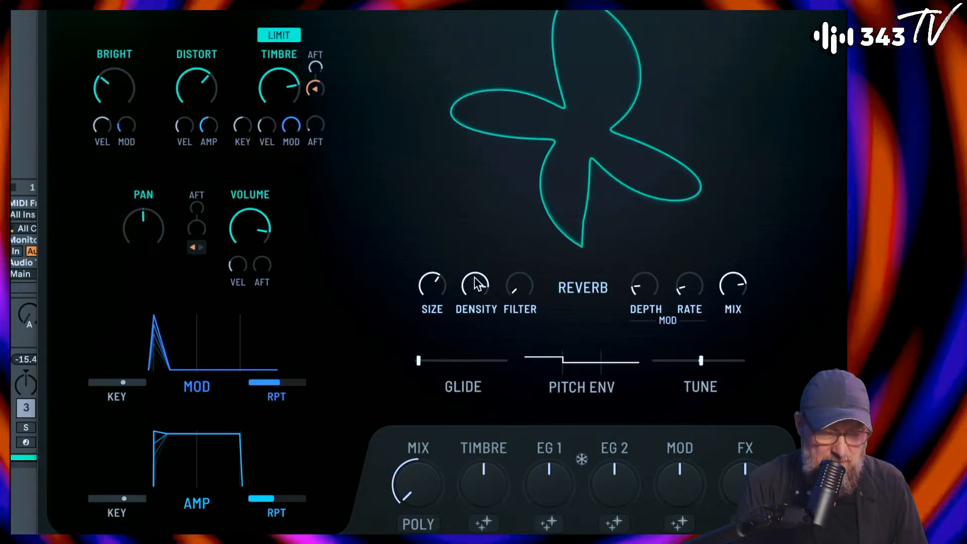
{"action": "left_click_drag", "start_coordinate": [475, 276], "coordinate": [482, 356]}
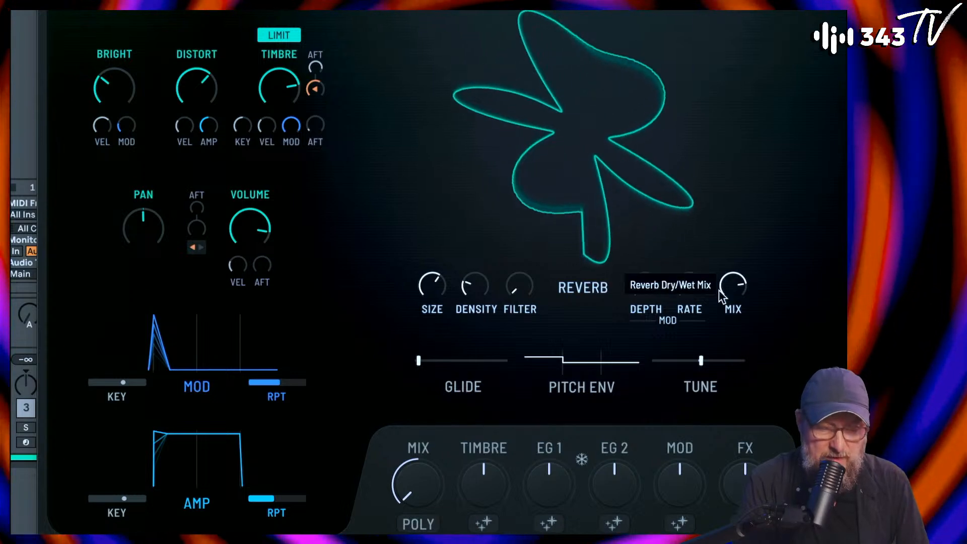
{"action": "left_click_drag", "start_coordinate": [726, 286], "coordinate": [731, 327]}
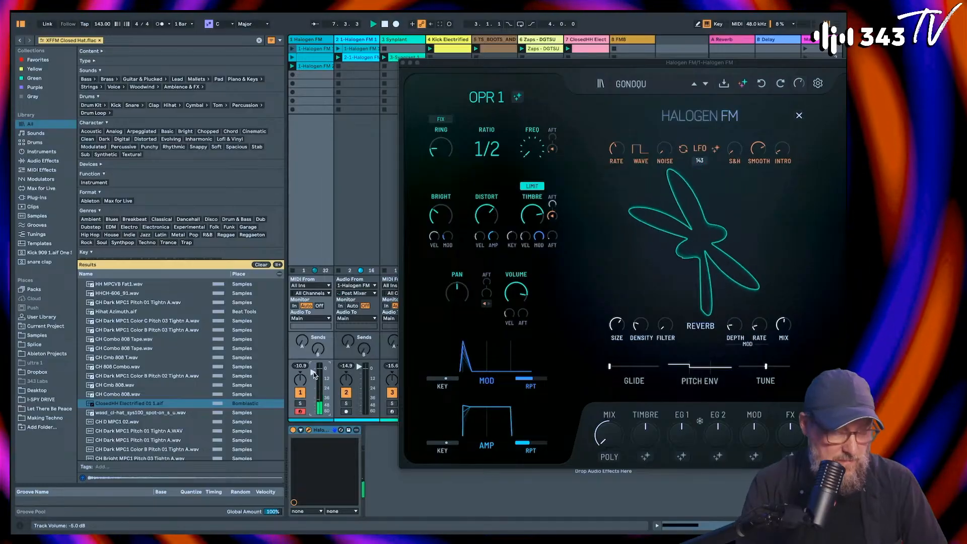
{"action": "left_click", "coordinate": [407, 63]}
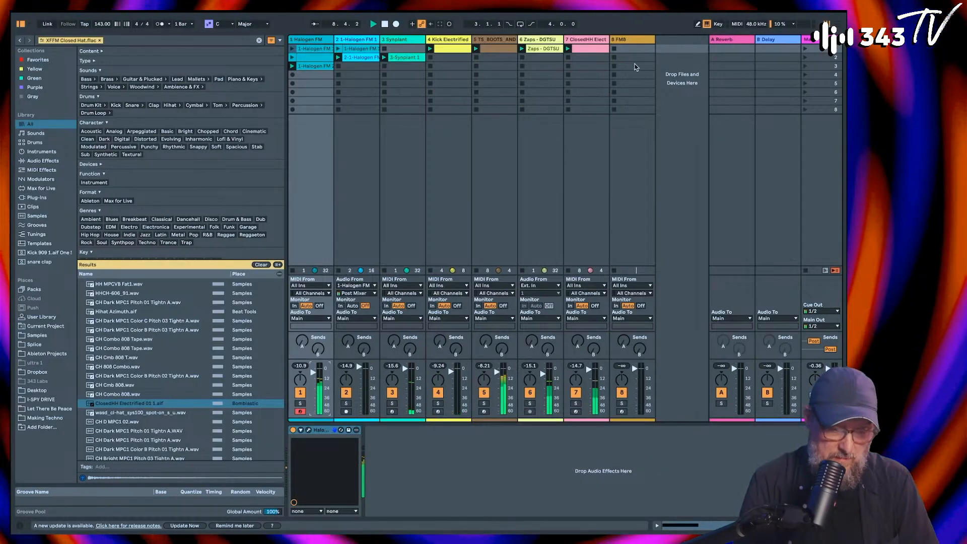
Step: Set the closed hi-hat track's volume to -2.0 dB and duplicate its clip's loop to two bars
{"action": "left_click", "coordinate": [586, 49]}
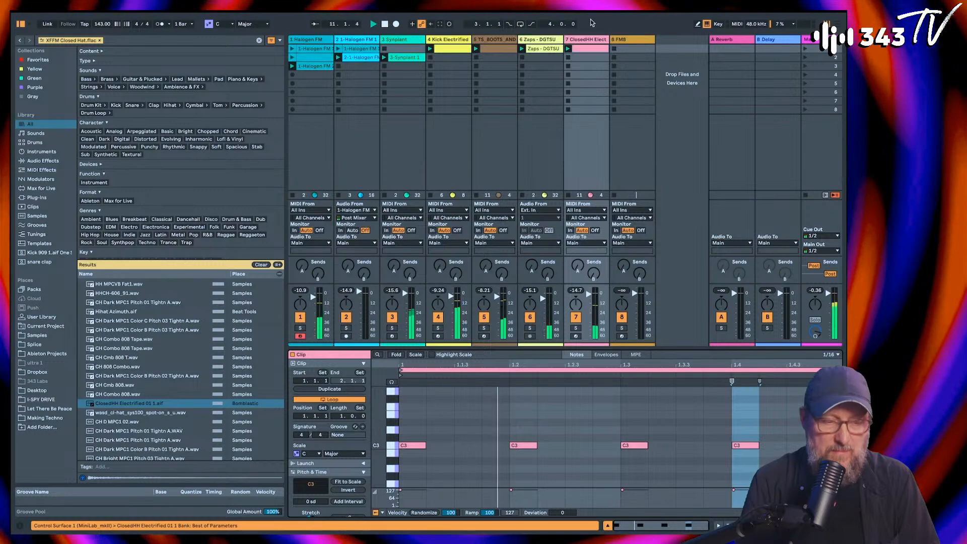
{"action": "left_click_drag", "start_coordinate": [590, 294], "coordinate": [591, 294]}
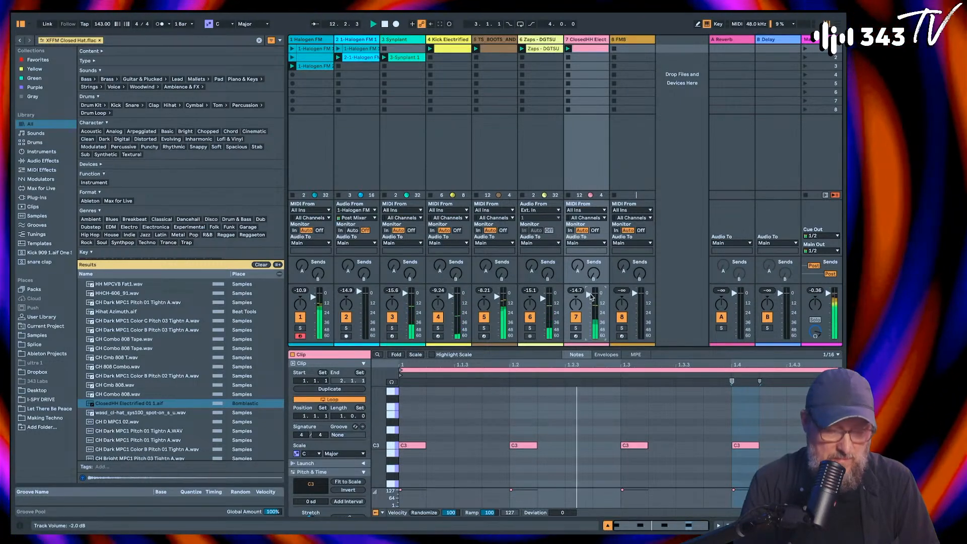
{"action": "double_click", "coordinate": [468, 446]}
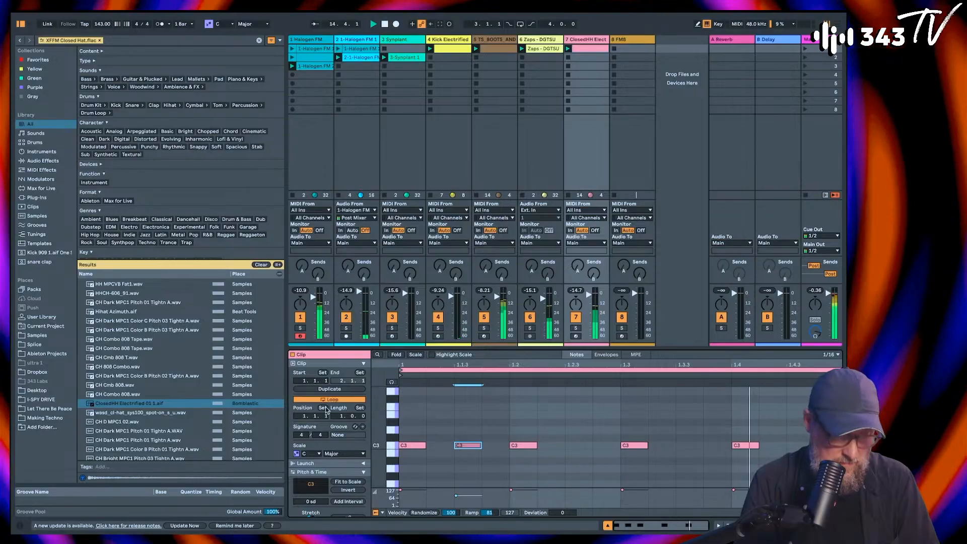
{"action": "key", "text": "Delete"}
{"action": "left_click", "coordinate": [329, 389]}
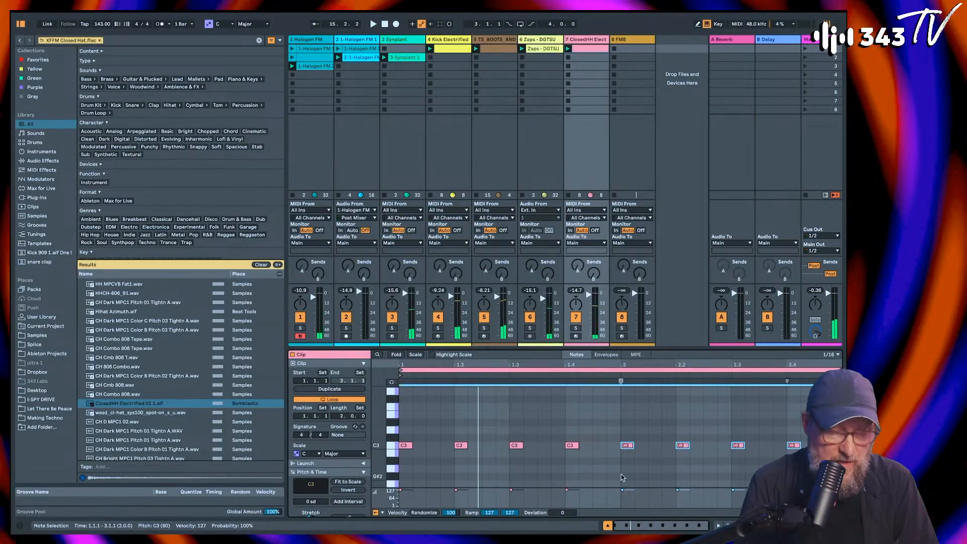
Step: Restart playback and add extra C3 hat notes at 2.4.3 and 2.4.4 in the second bar
{"action": "left_click", "coordinate": [568, 422]}
{"action": "key", "text": "space"}
{"action": "key", "text": "space"}
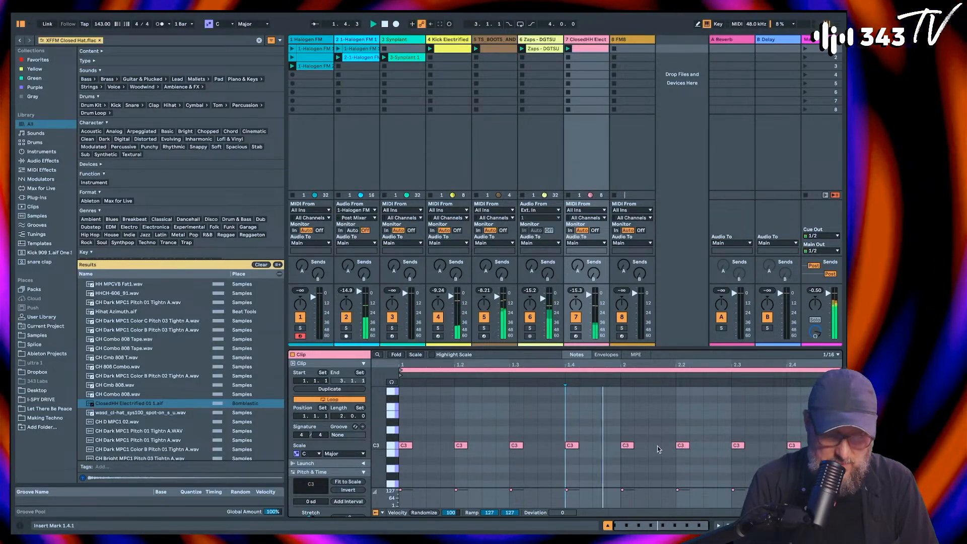
{"action": "left_click", "coordinate": [817, 445]}
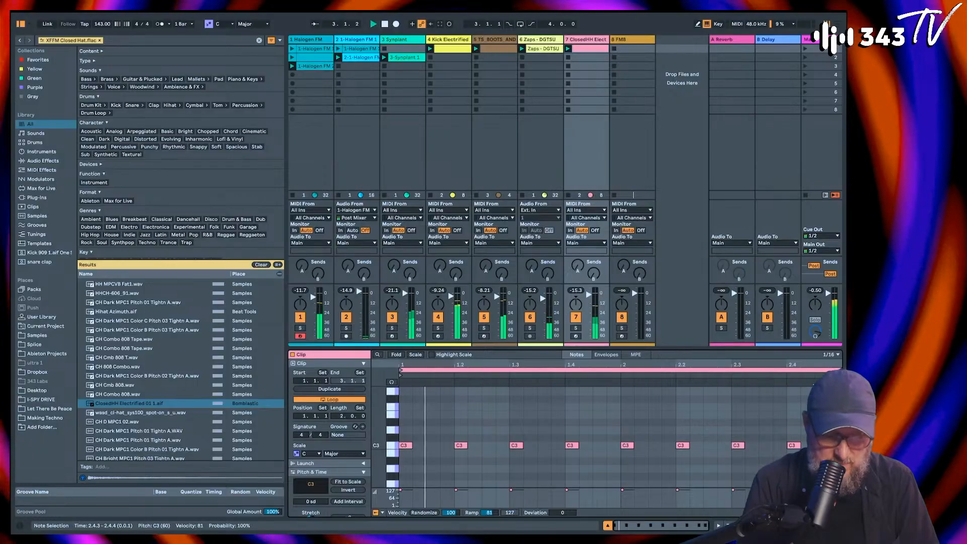
{"action": "double_click", "coordinate": [835, 446]}
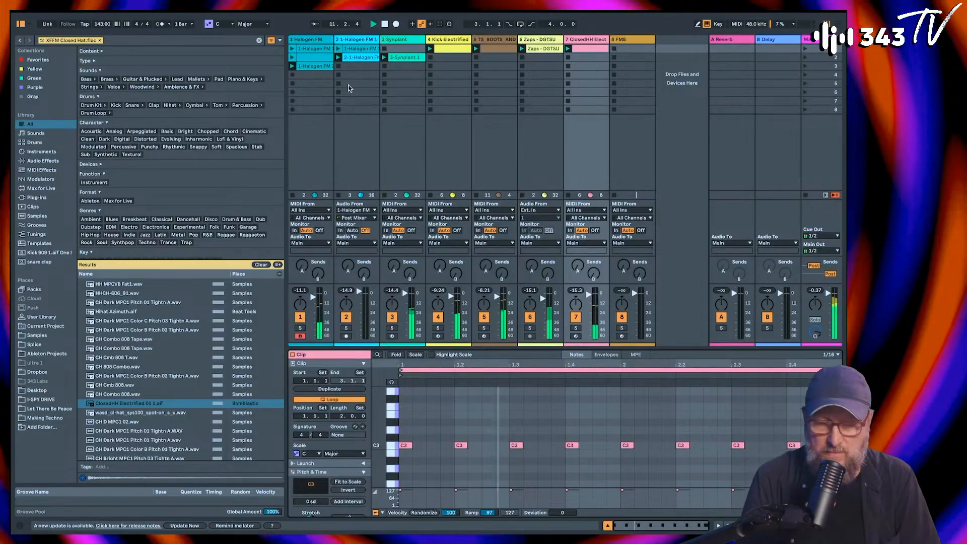
Step: Insert a MIDI track after the first Halogen FM track and load the VST3 version of Halogen FM onto it
{"action": "left_click", "coordinate": [314, 41]}
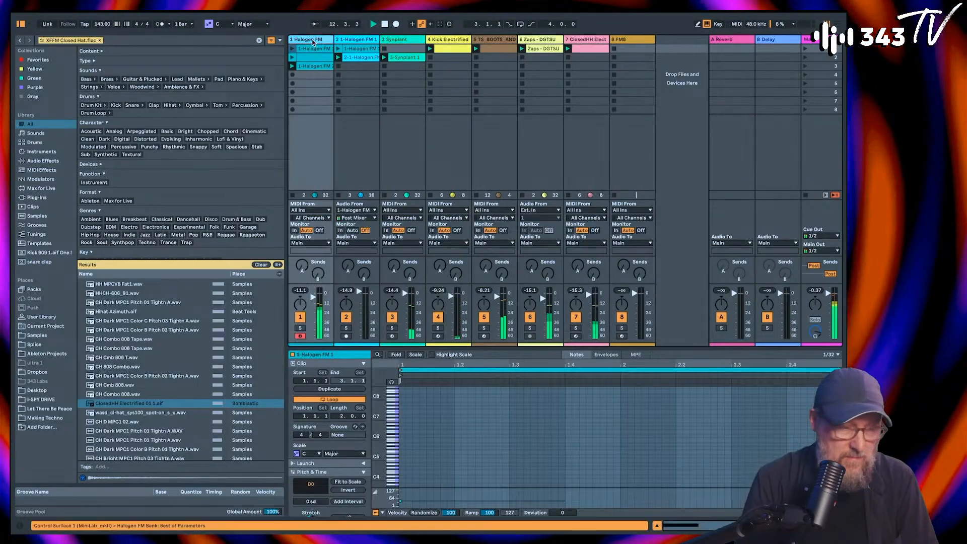
{"action": "key", "text": "ctrl+shift+t"}
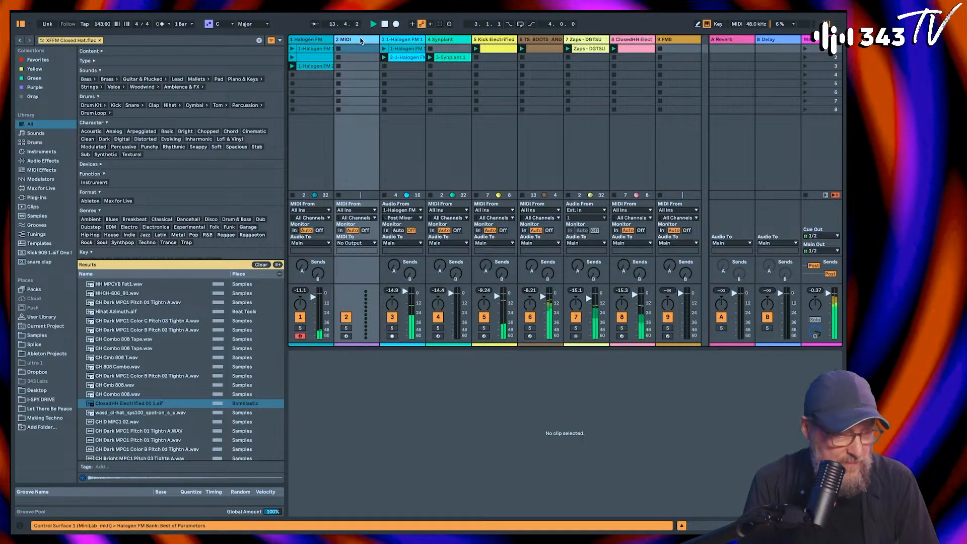
{"action": "left_click", "coordinate": [100, 40]}
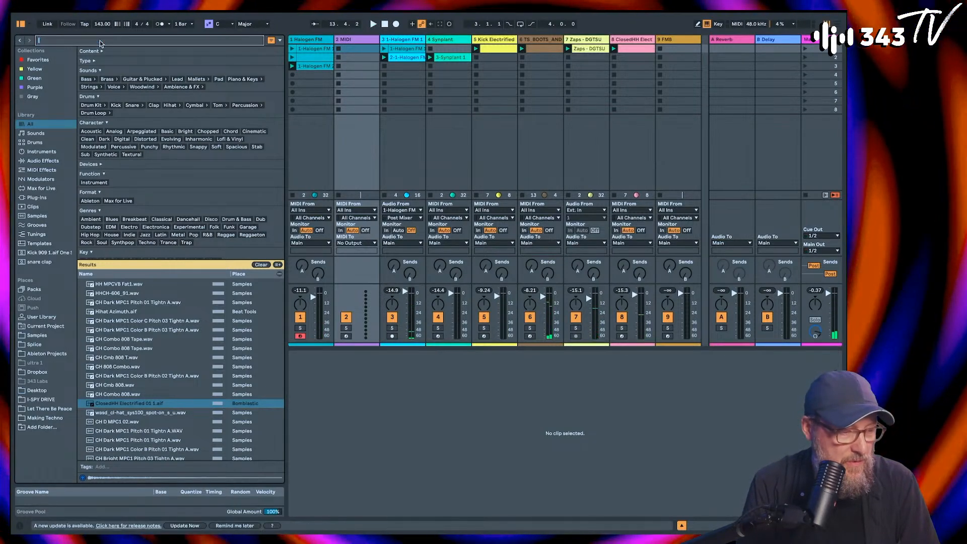
{"action": "type", "text": "halog"}
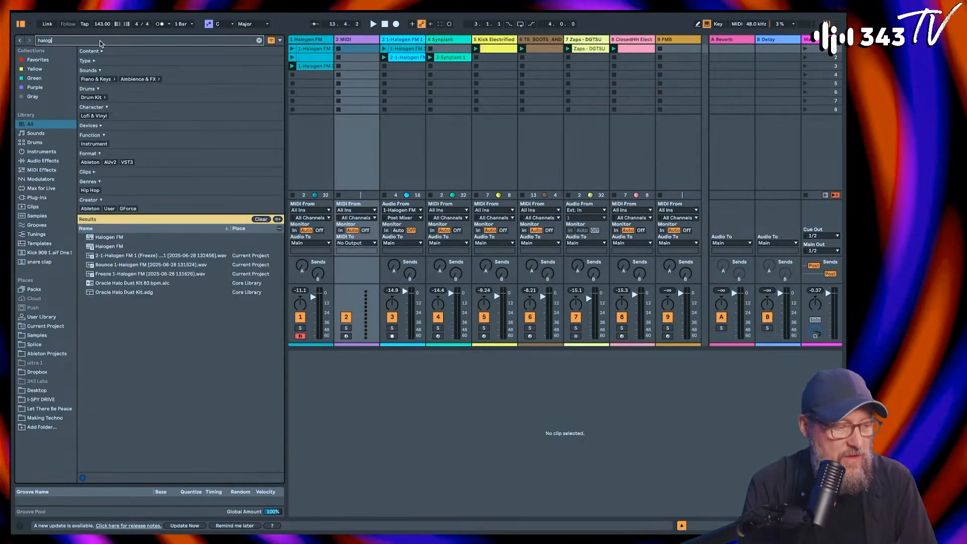
{"action": "left_click", "coordinate": [104, 125]}
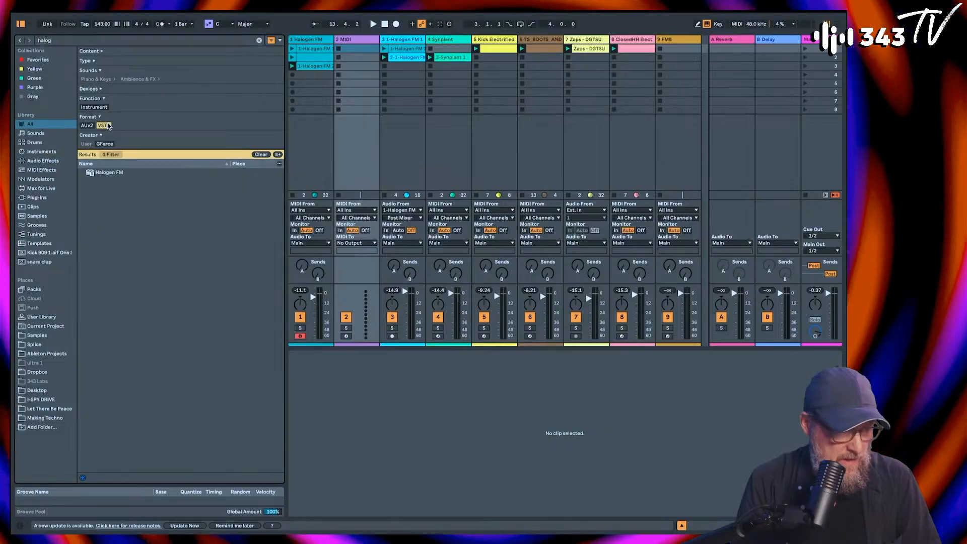
{"action": "double_click", "coordinate": [105, 172]}
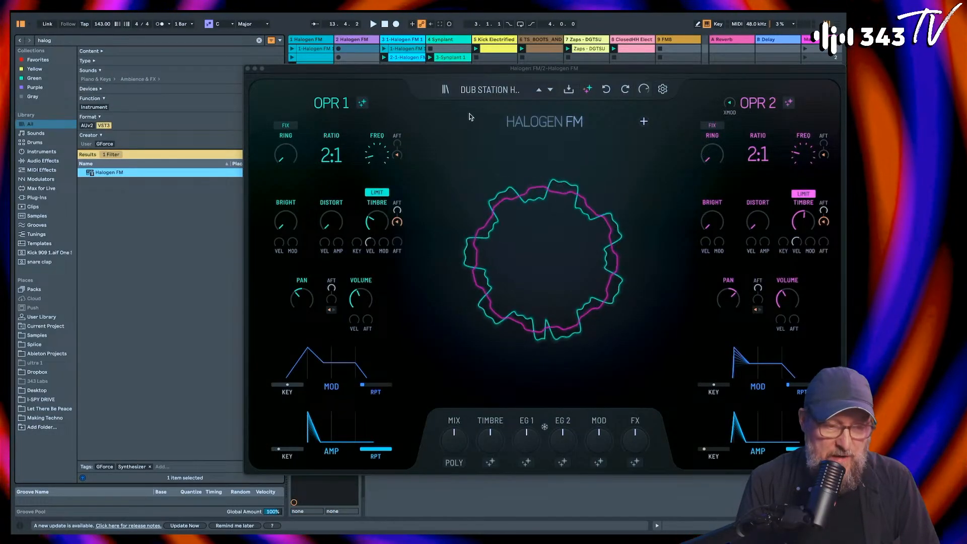
Step: Load the patch uvetik from Halogen FM's User collection
{"action": "left_click", "coordinate": [446, 90]}
{"action": "left_click", "coordinate": [294, 215]}
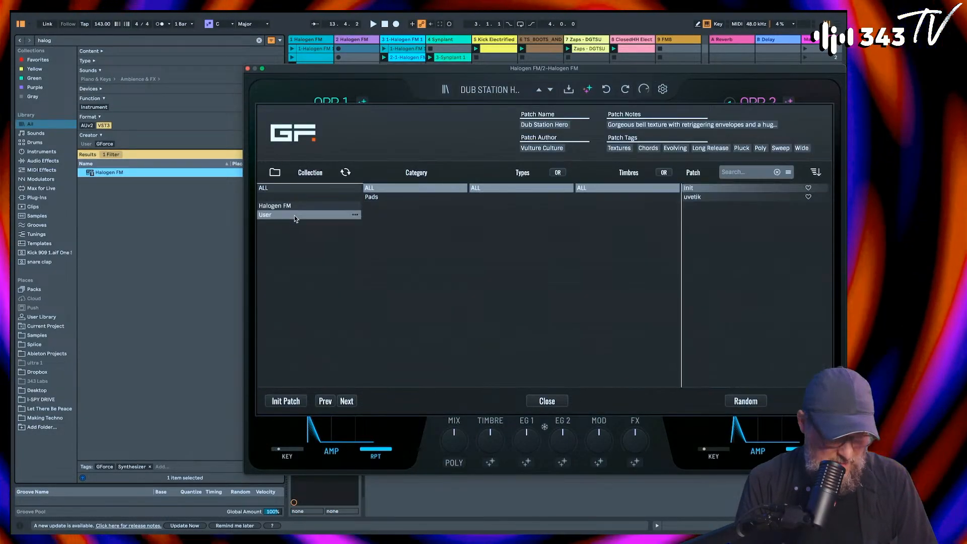
{"action": "left_click", "coordinate": [693, 198]}
{"action": "left_click", "coordinate": [694, 198]}
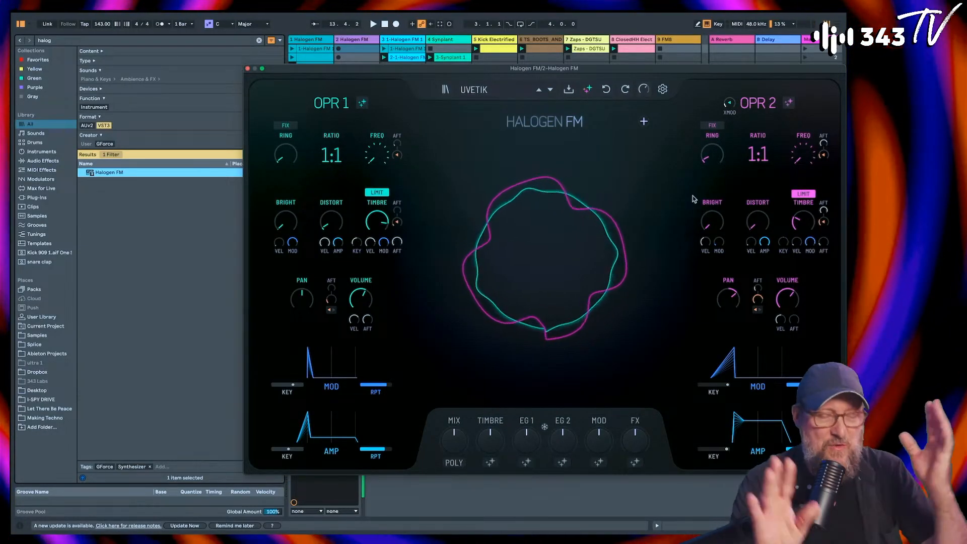
{"action": "left_click", "coordinate": [473, 89]}
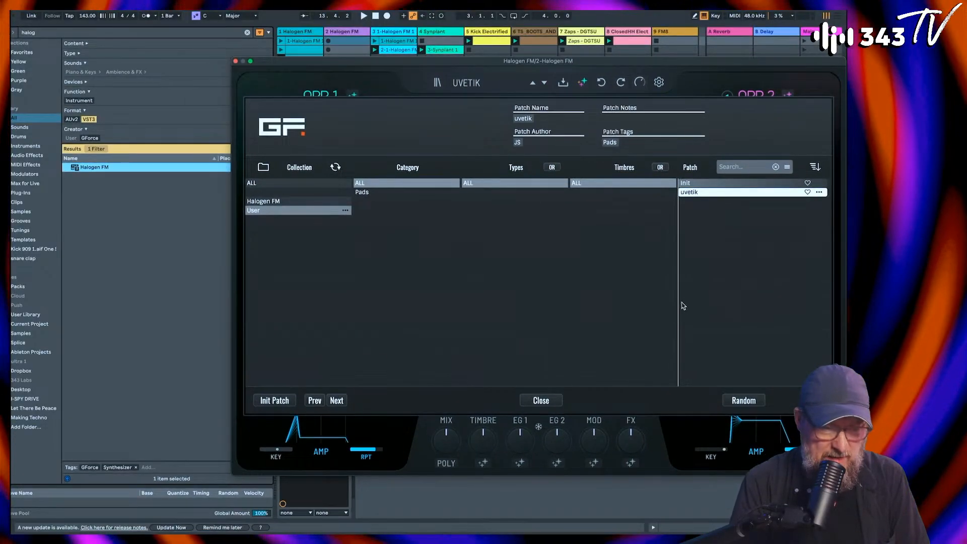
{"action": "left_click", "coordinate": [562, 82]}
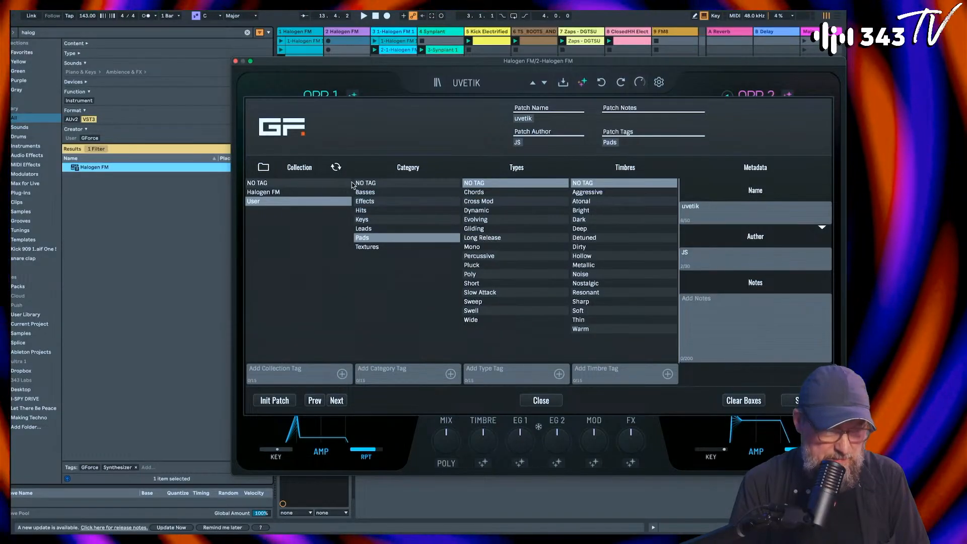
{"action": "left_click", "coordinate": [302, 183]}
{"action": "left_click", "coordinate": [303, 192]}
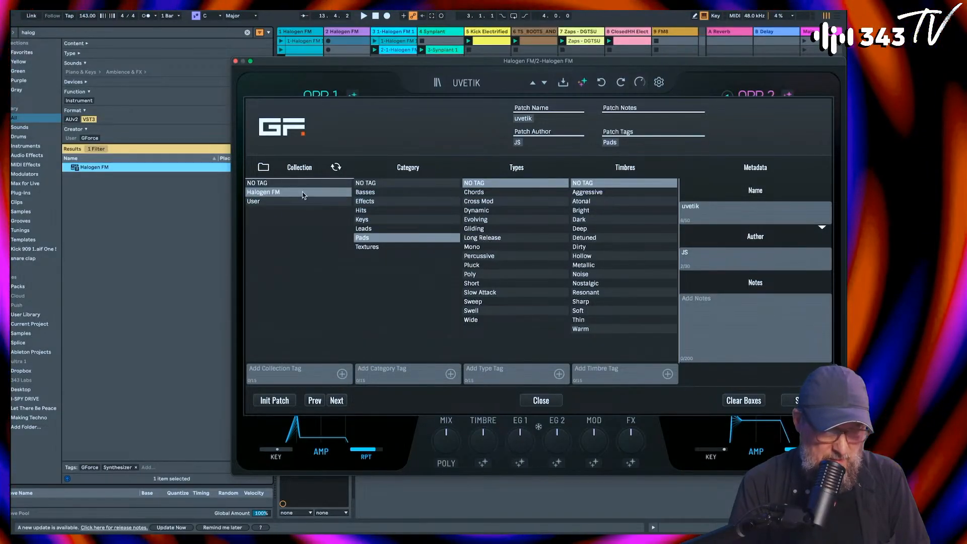
{"action": "left_click", "coordinate": [370, 230]}
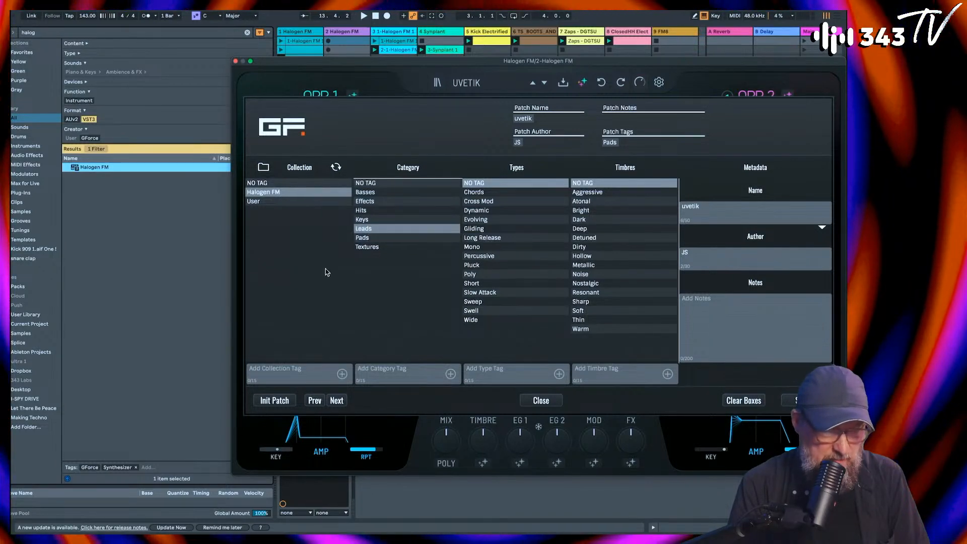
{"action": "left_click", "coordinate": [541, 400]}
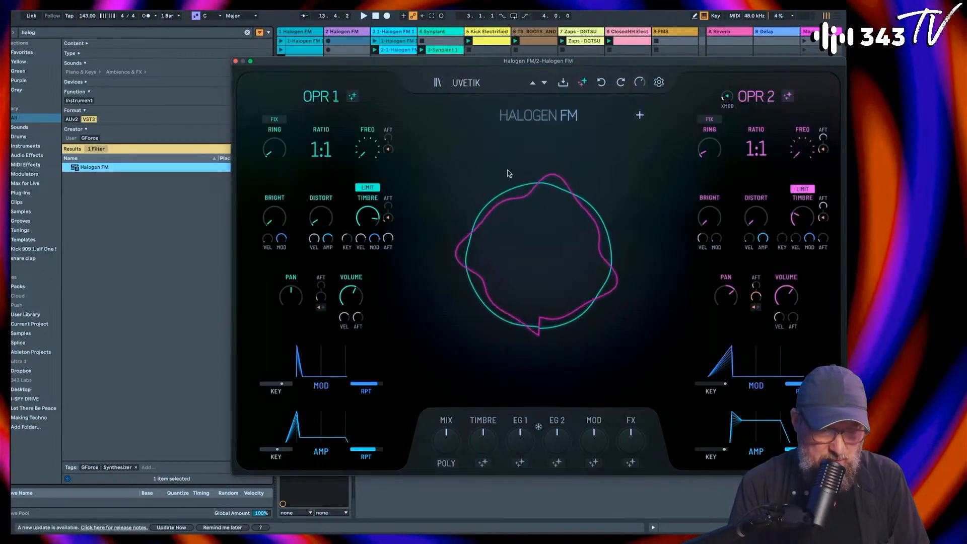
Step: Browse the Leads patches in Halogen FM's factory collection through the end of the list
{"action": "left_click", "coordinate": [437, 82]}
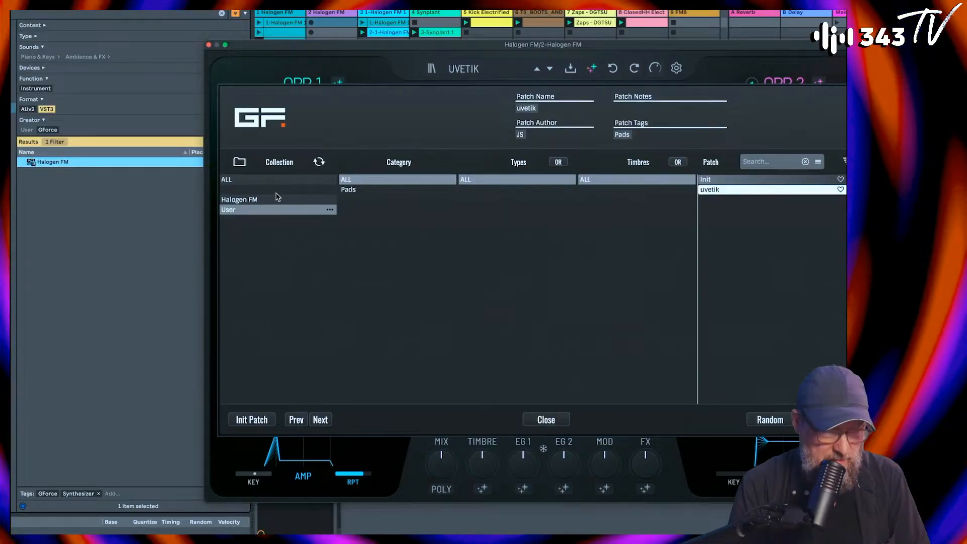
{"action": "left_click", "coordinate": [371, 241]}
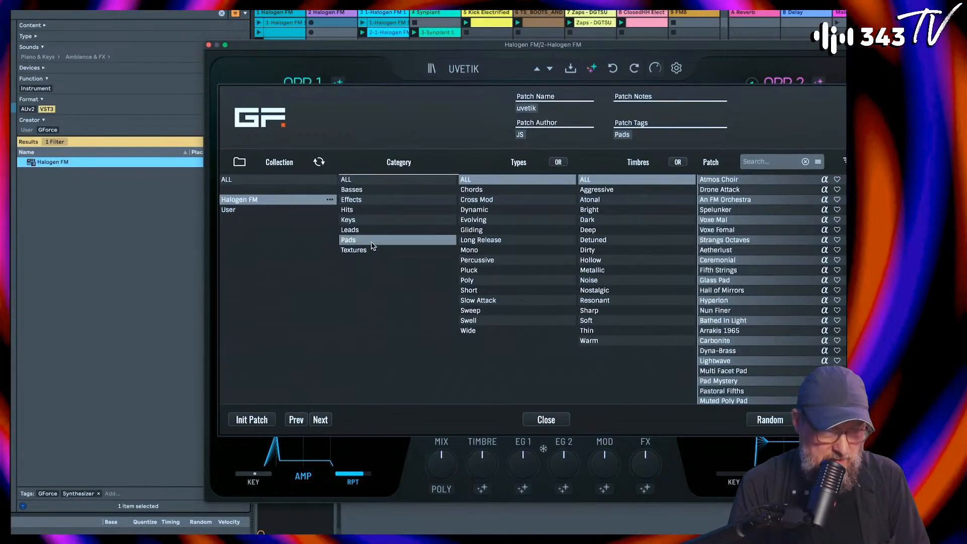
{"action": "left_click", "coordinate": [371, 231]}
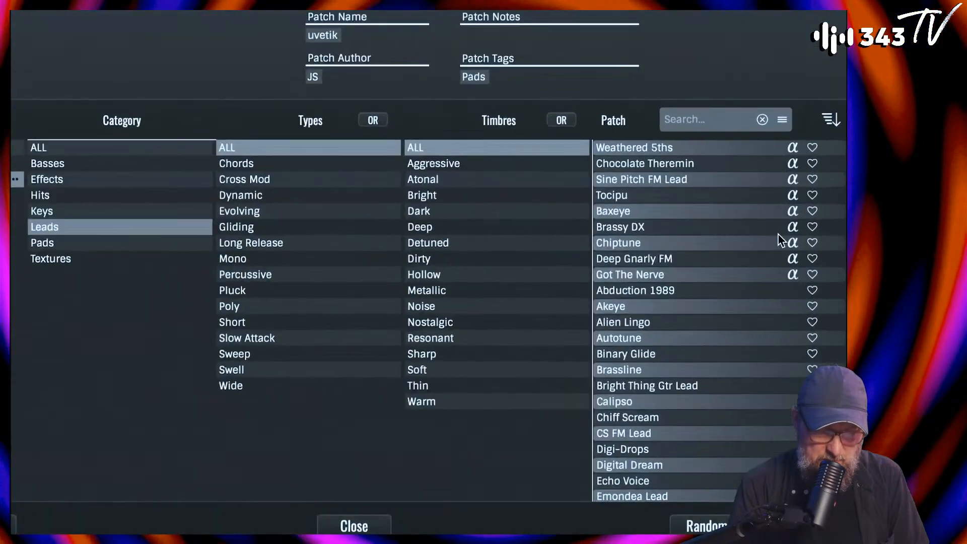
{"action": "scroll", "coordinate": [780, 238], "scroll_direction": "down", "scroll_amount": 10}
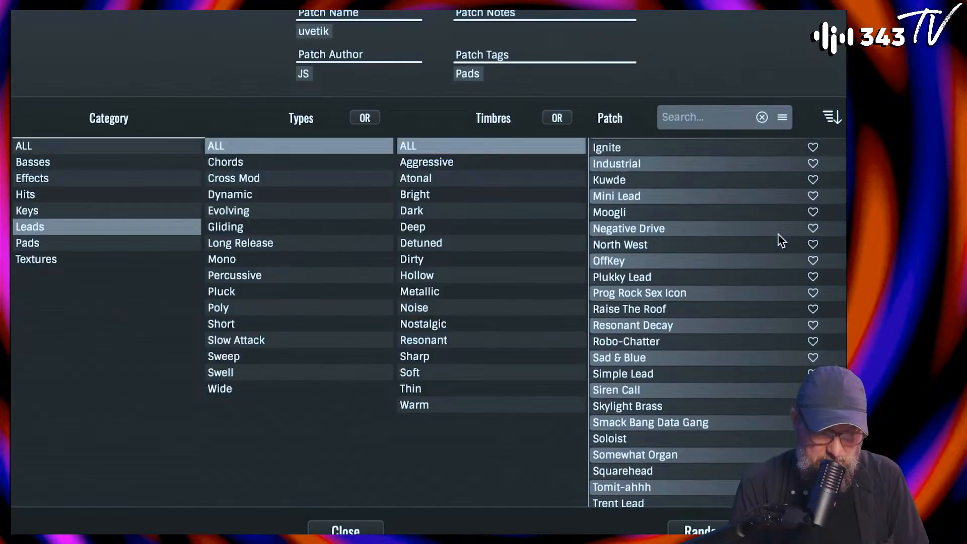
{"action": "scroll", "coordinate": [778, 234], "scroll_direction": "down", "scroll_amount": 2}
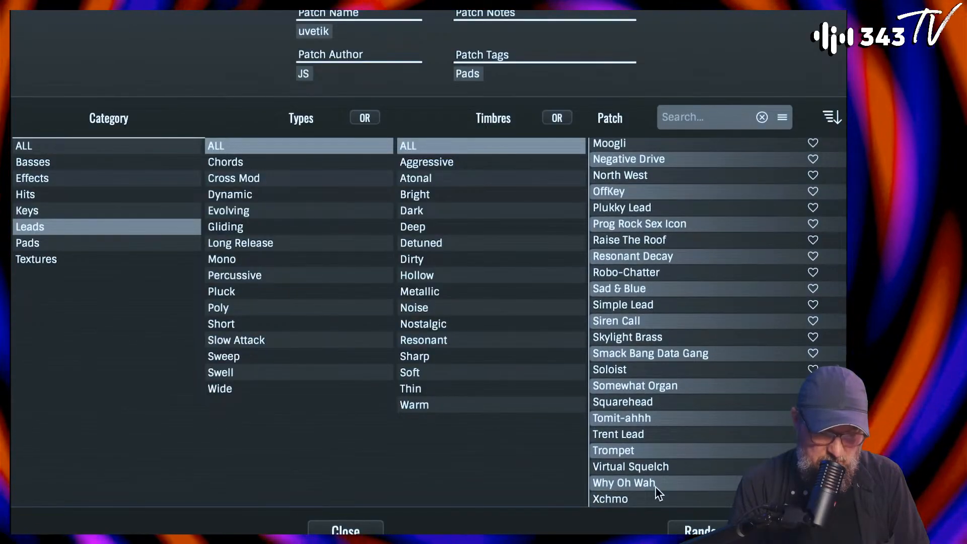
{"action": "scroll", "coordinate": [652, 482], "scroll_direction": "up", "scroll_amount": 6}
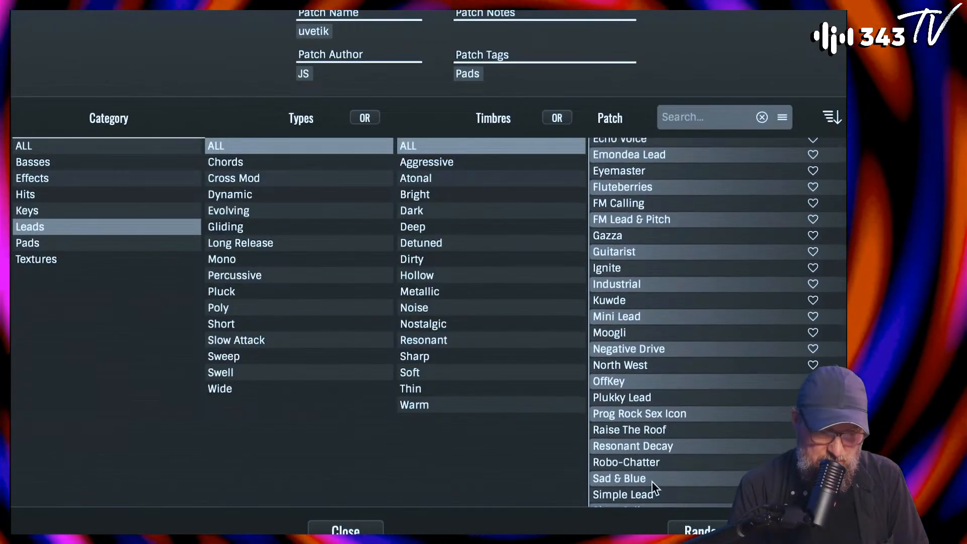
{"action": "scroll", "coordinate": [652, 481], "scroll_direction": "up", "scroll_amount": 3}
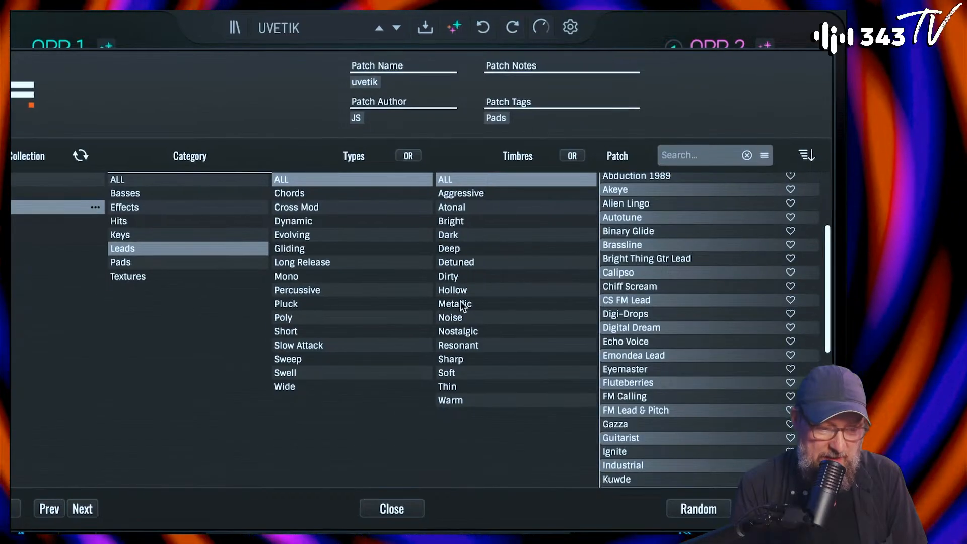
{"action": "scroll", "coordinate": [645, 317], "scroll_direction": "up", "scroll_amount": 1}
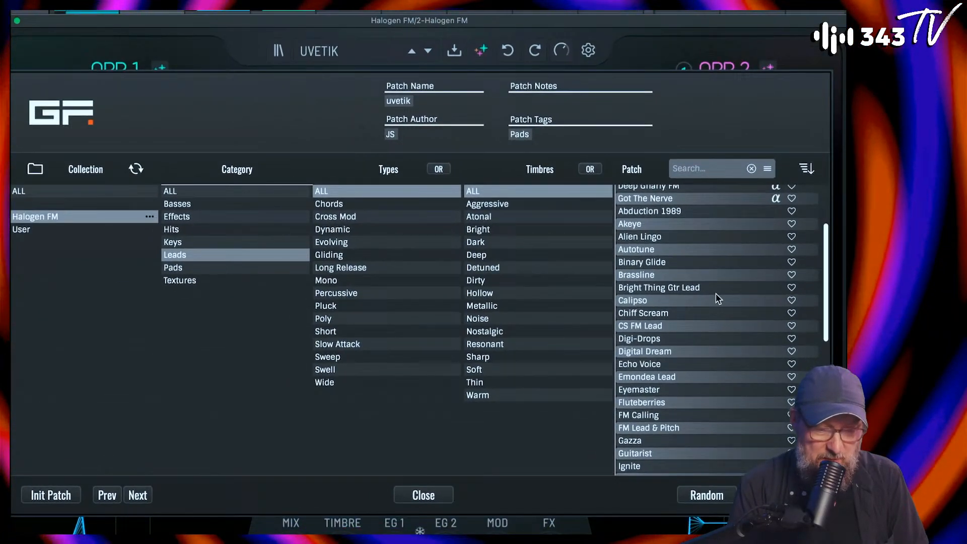
{"action": "scroll", "coordinate": [710, 296], "scroll_direction": "up", "scroll_amount": 4}
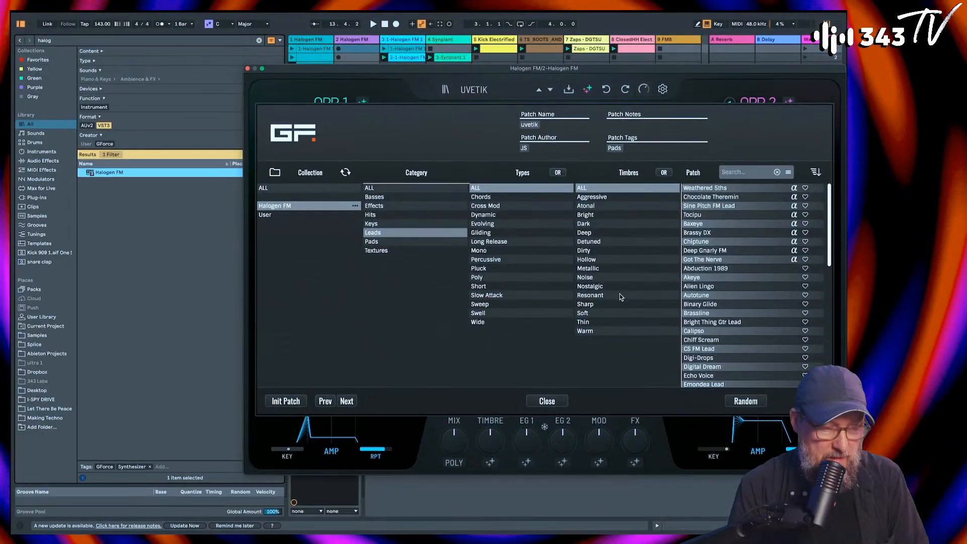
Step: Stop playback and reload the uvetik patch from the Pads category of Halogen FM's User collection on the second track
{"action": "left_click", "coordinate": [247, 68]}
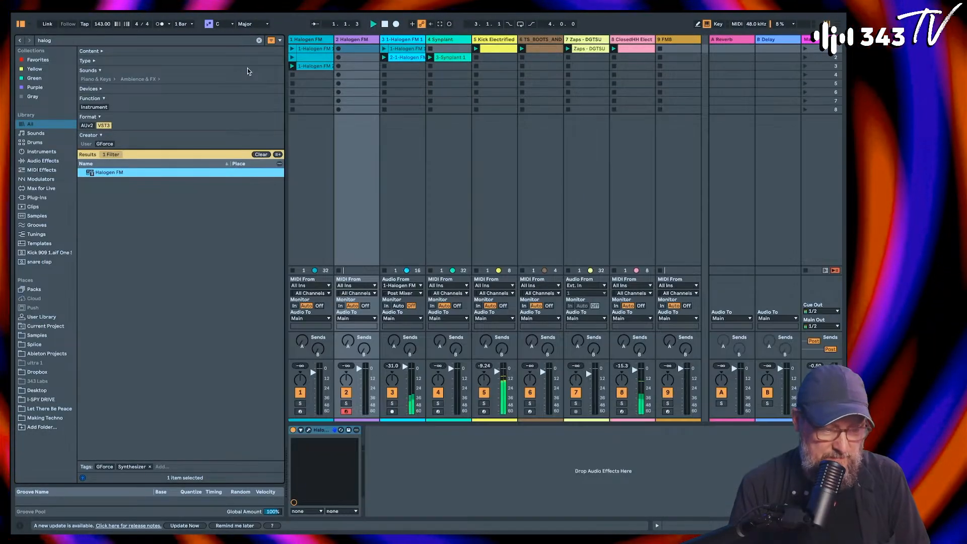
{"action": "key", "text": "space"}
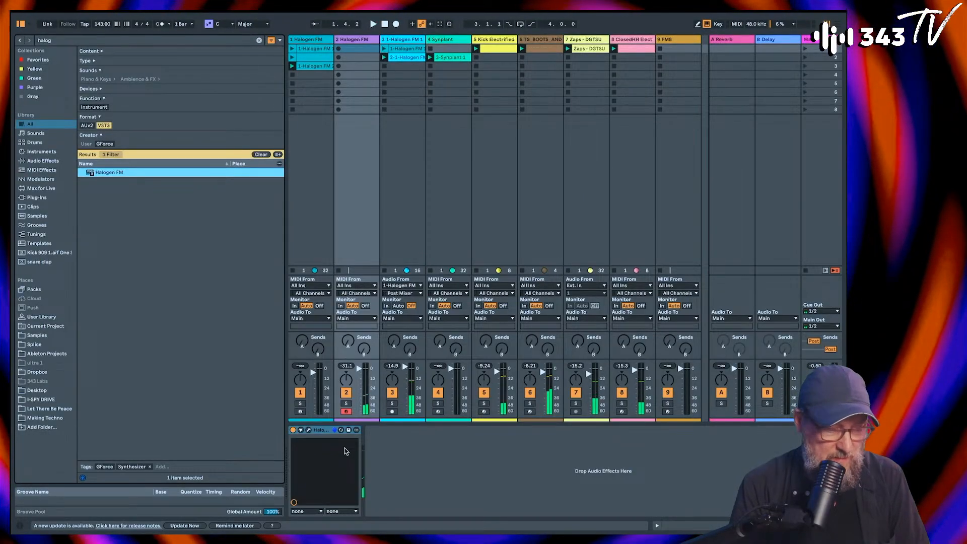
{"action": "left_click", "coordinate": [309, 431]}
{"action": "left_click", "coordinate": [292, 213]}
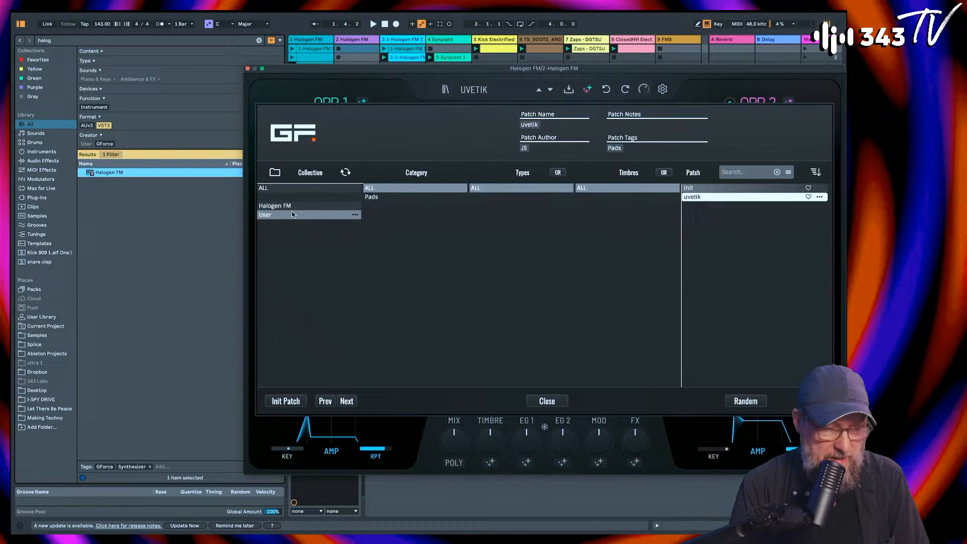
{"action": "left_click", "coordinate": [375, 198]}
{"action": "double_click", "coordinate": [706, 188]}
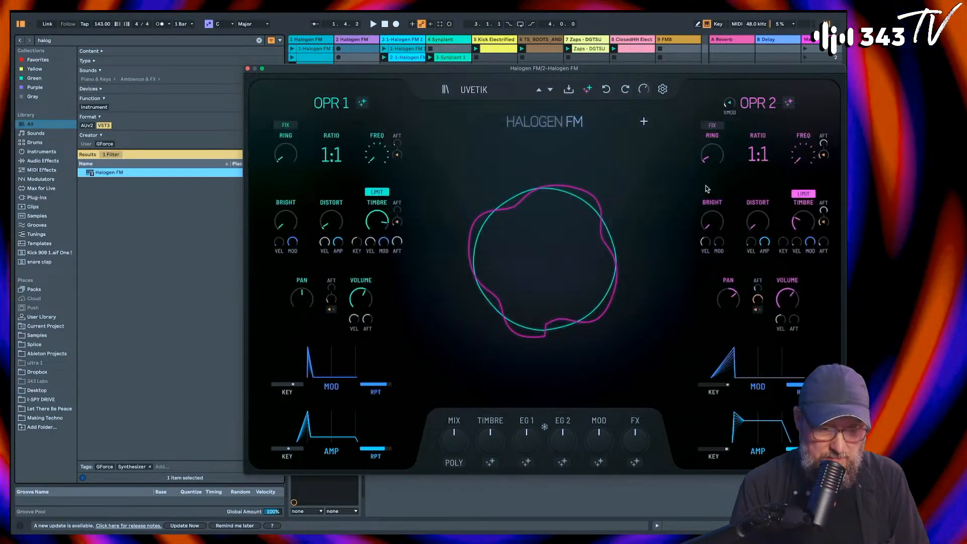
Step: Audition the uvetik patch by playing repeated notes, and close the Halogen FM window
{"action": "key", "text": "c"}
{"action": "key", "text": "c"}
{"action": "key", "text": "c"}
{"action": "key", "text": "c"}
{"action": "key", "text": "c"}
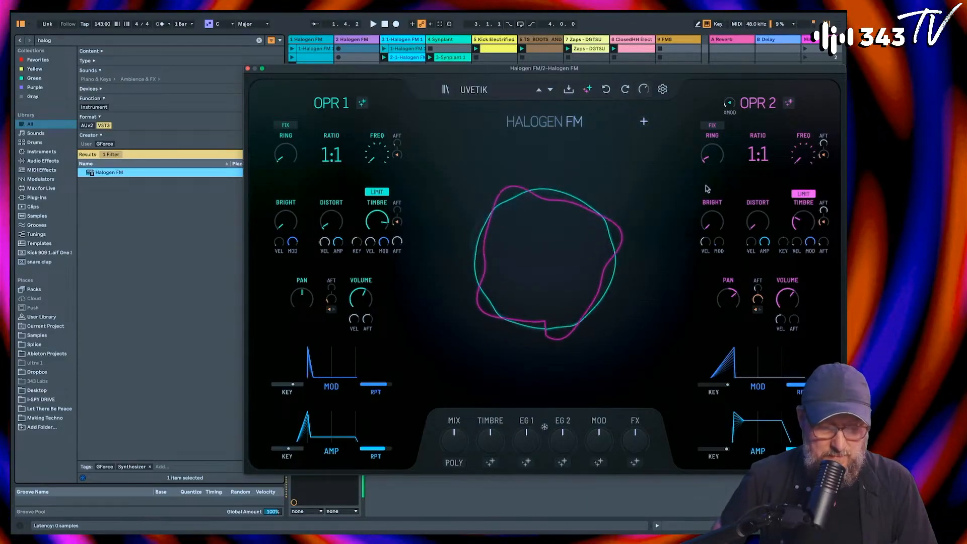
{"action": "key", "text": "space"}
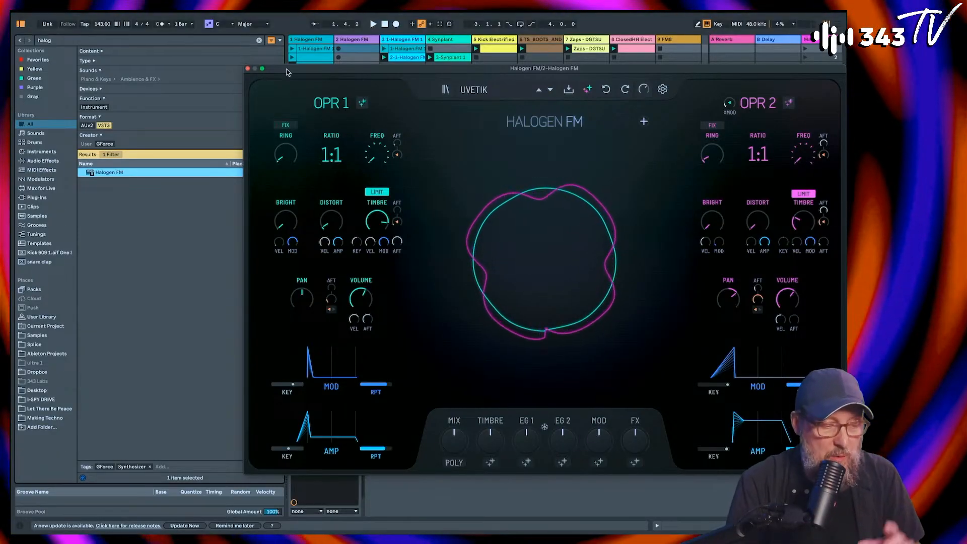
{"action": "left_click", "coordinate": [247, 68]}
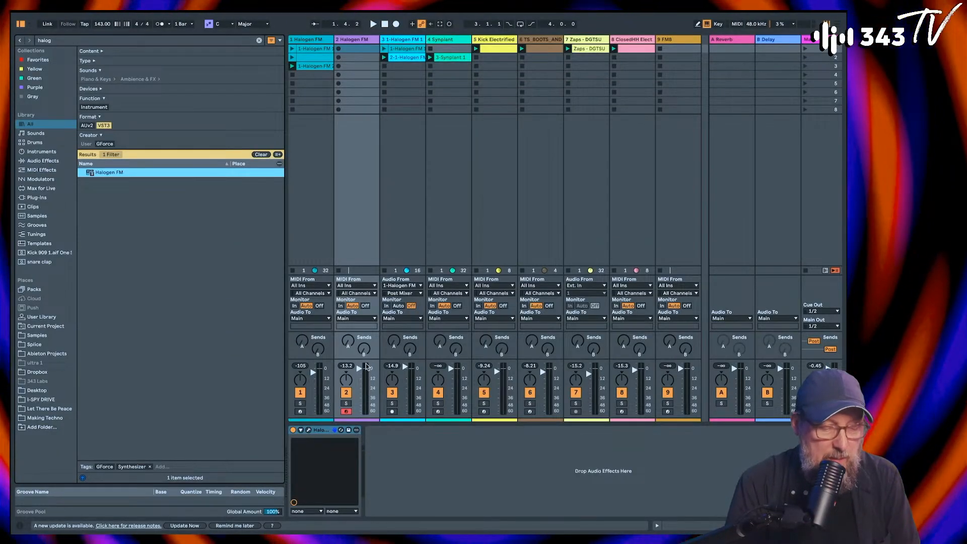
Step: Lower the second Halogen FM track's volume and record a MIDI clip with the uvetik patch in its first slot
{"action": "left_click_drag", "start_coordinate": [367, 367], "coordinate": [367, 375]}
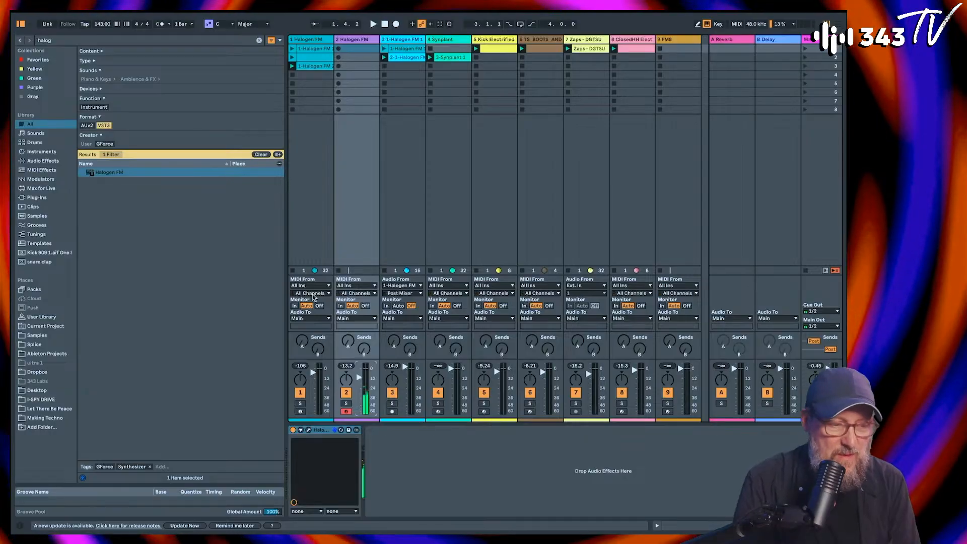
{"action": "left_click", "coordinate": [339, 51]}
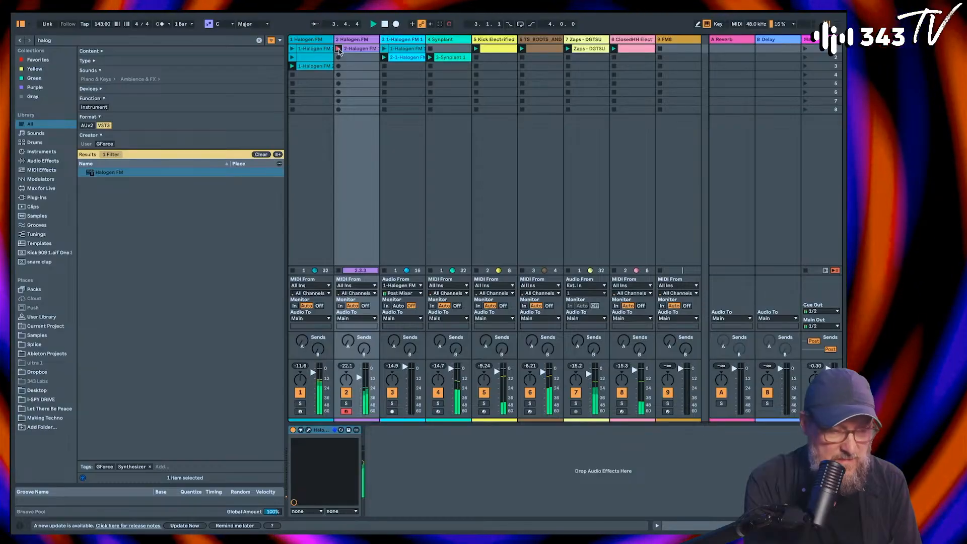
{"action": "key", "text": "x"}
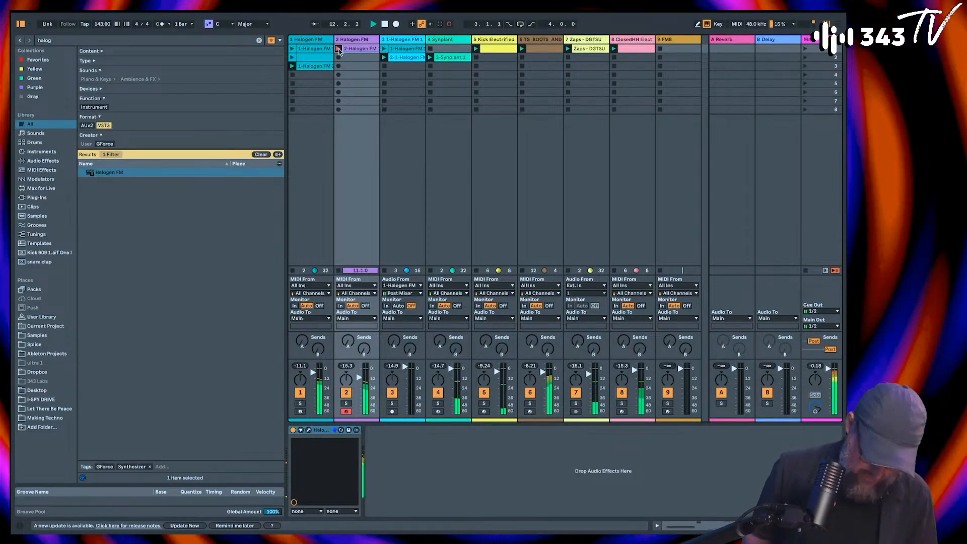
{"action": "left_click", "coordinate": [339, 49]}
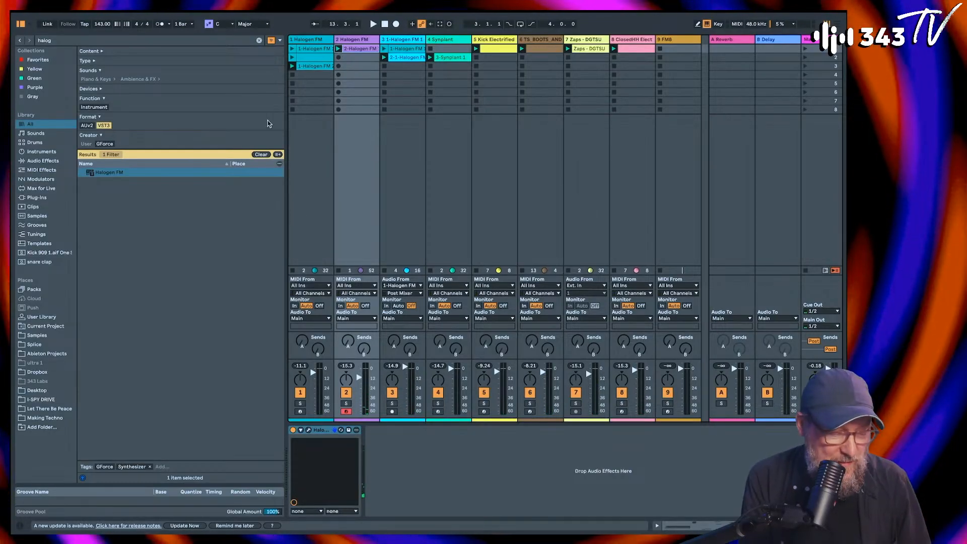
Step: Search the browser for "valh" and add the VST3 ValhallaSupermassive after Halogen FM on the second track, keeping both plug-in windows visible
{"action": "left_click", "coordinate": [310, 430]}
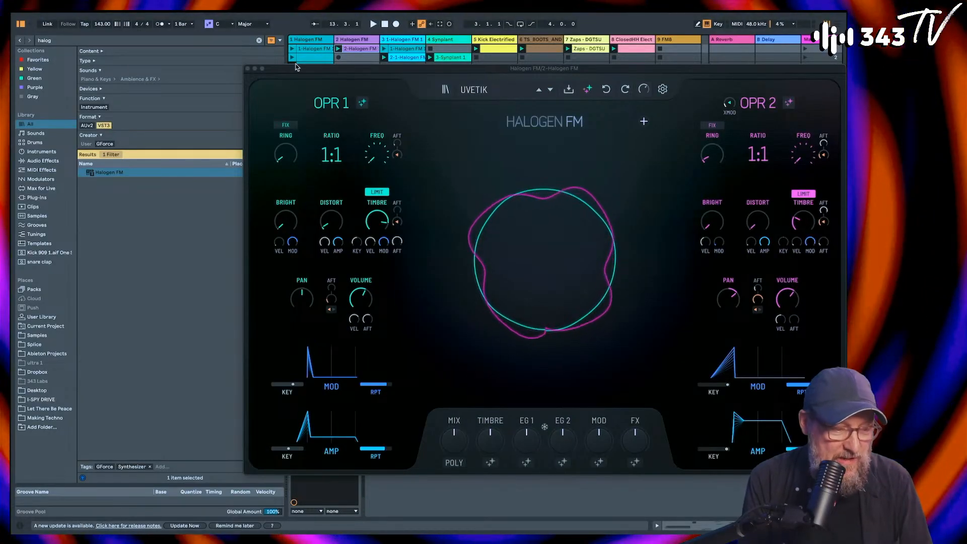
{"action": "left_click_drag", "start_coordinate": [296, 67], "coordinate": [498, 64]}
{"action": "left_click", "coordinate": [89, 42]}
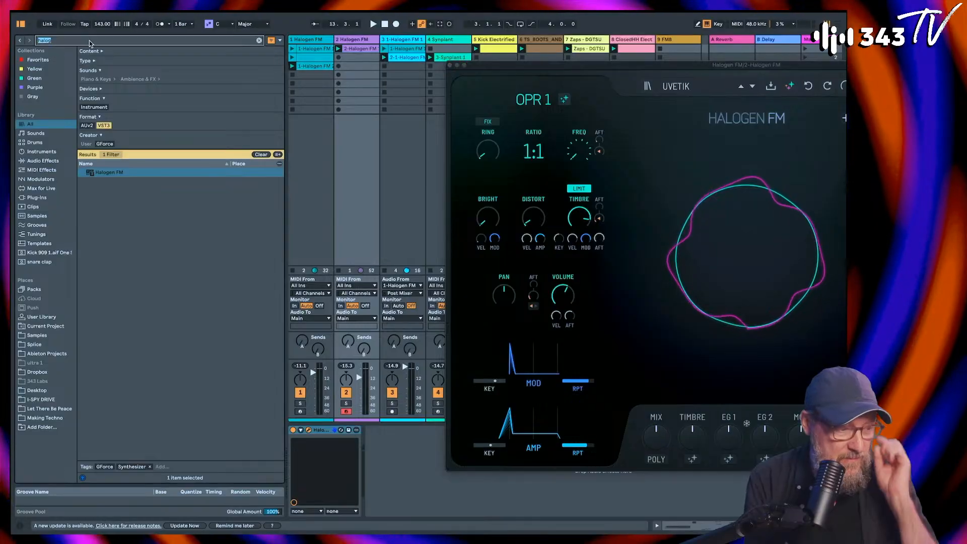
{"action": "type", "text": "v"}
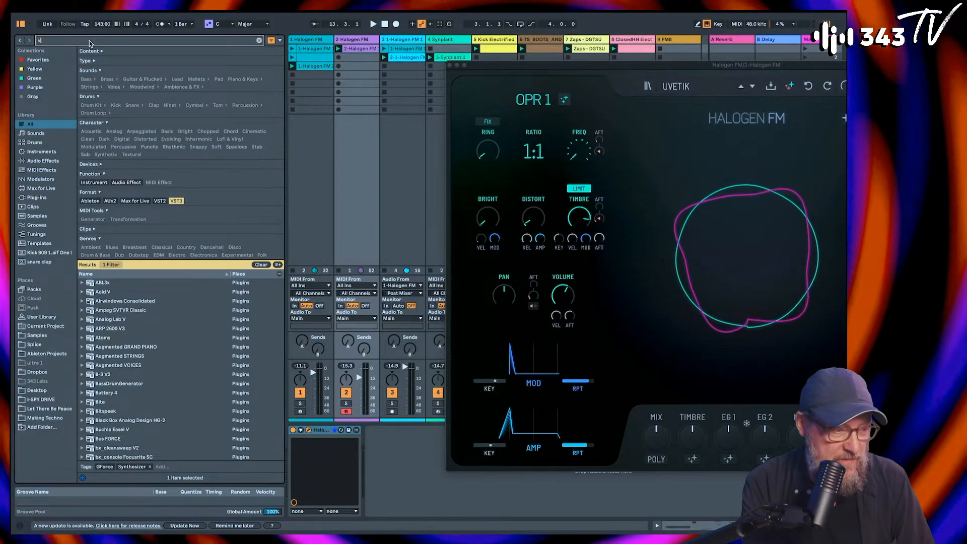
{"action": "type", "text": "alh"}
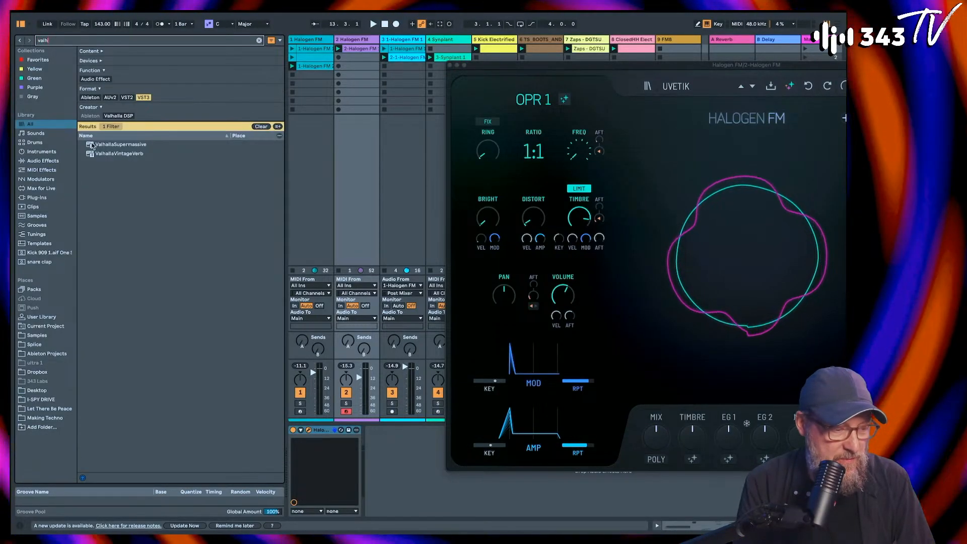
{"action": "double_click", "coordinate": [92, 145]}
{"action": "left_click_drag", "start_coordinate": [697, 75], "coordinate": [407, 52]}
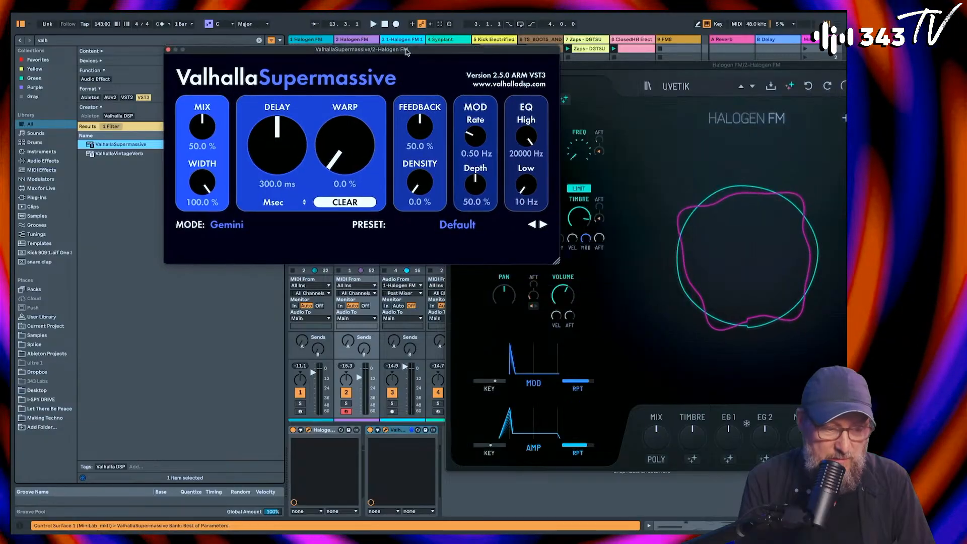
Step: Load ValhallaSupermassive's FinalFrontier preset from the Z-Massive reverbs, play it in the session, and close the effect's window
{"action": "left_click", "coordinate": [392, 230]}
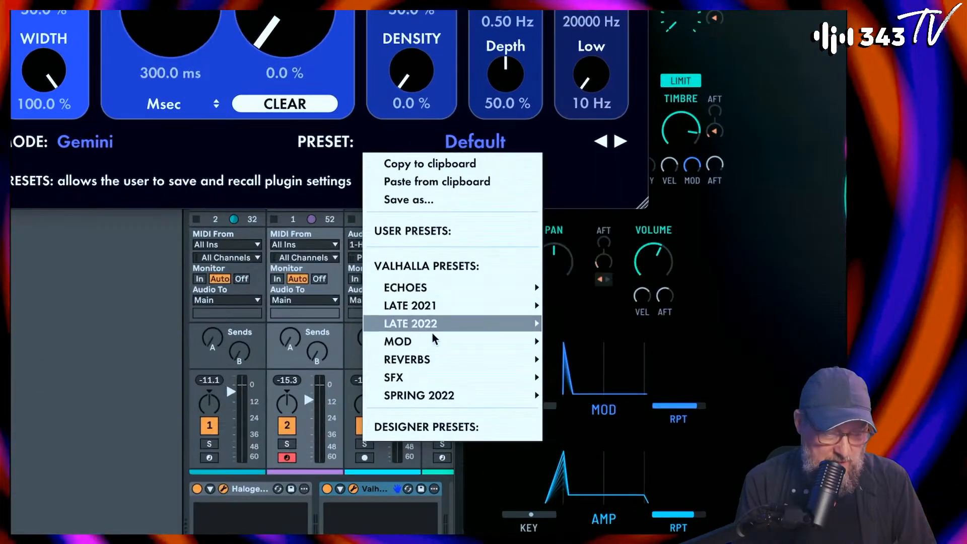
{"action": "mouse_move", "coordinate": [432, 352]}
{"action": "mouse_move", "coordinate": [515, 357]}
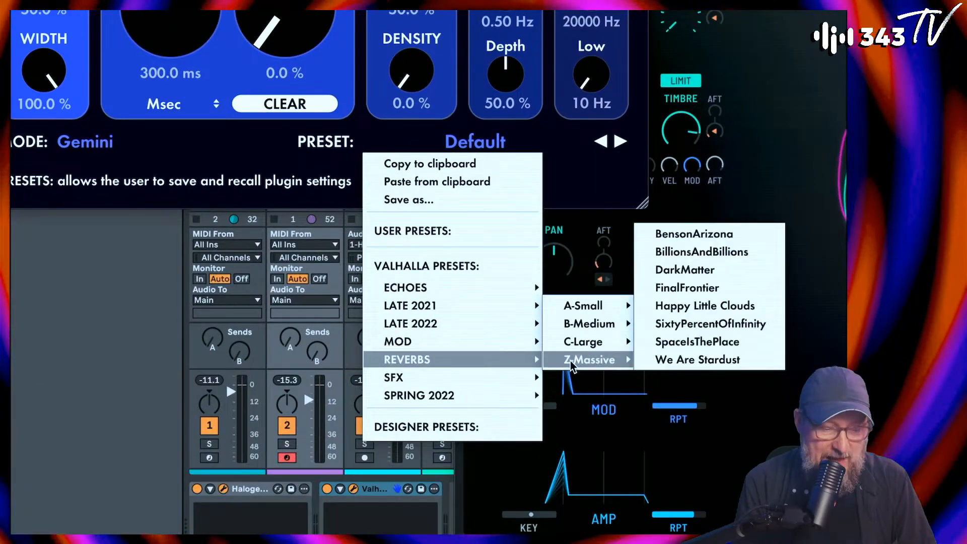
{"action": "mouse_move", "coordinate": [582, 347]}
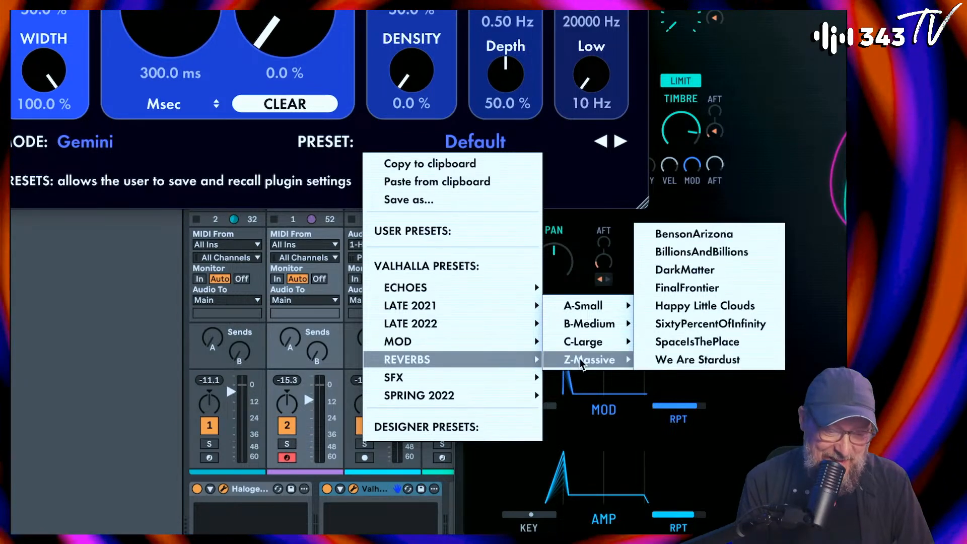
{"action": "left_click", "coordinate": [687, 287]}
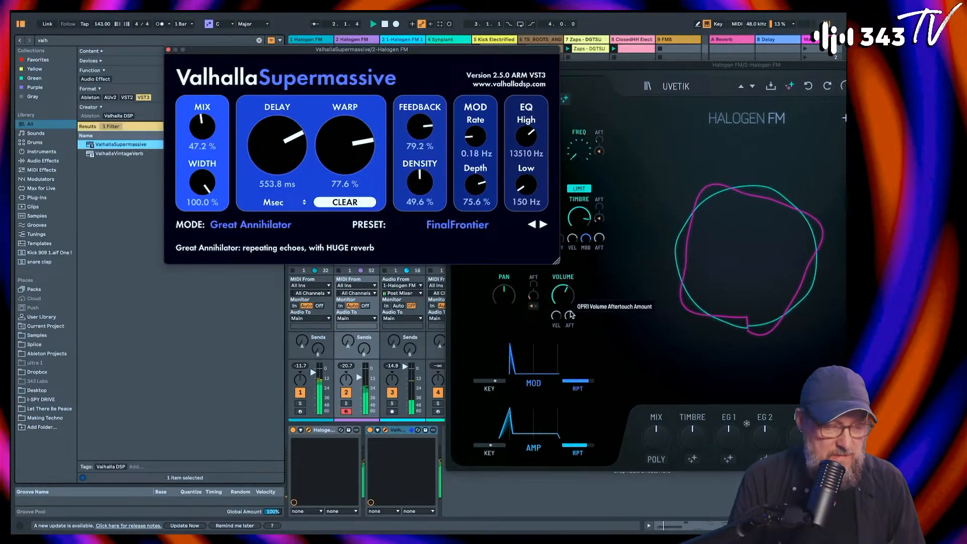
{"action": "left_click", "coordinate": [168, 50]}
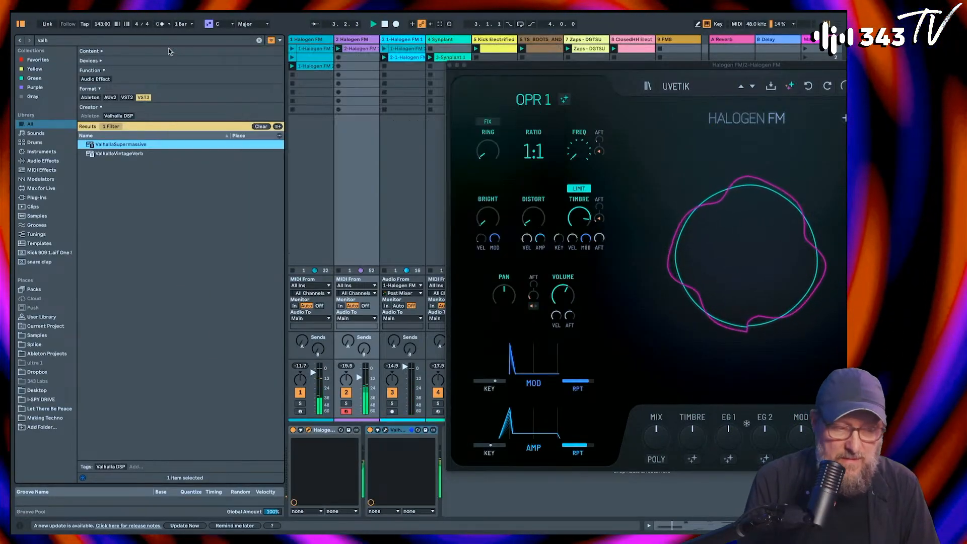
Step: Solo the second Halogen FM track, open its first clip for editing, close the plug-in window and play the clip
{"action": "left_click", "coordinate": [346, 404]}
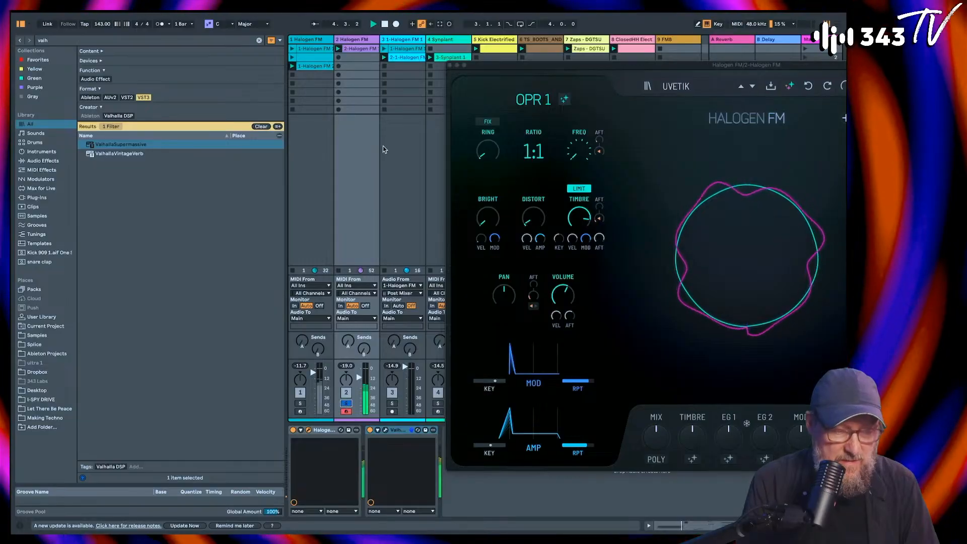
{"action": "left_click", "coordinate": [359, 49]}
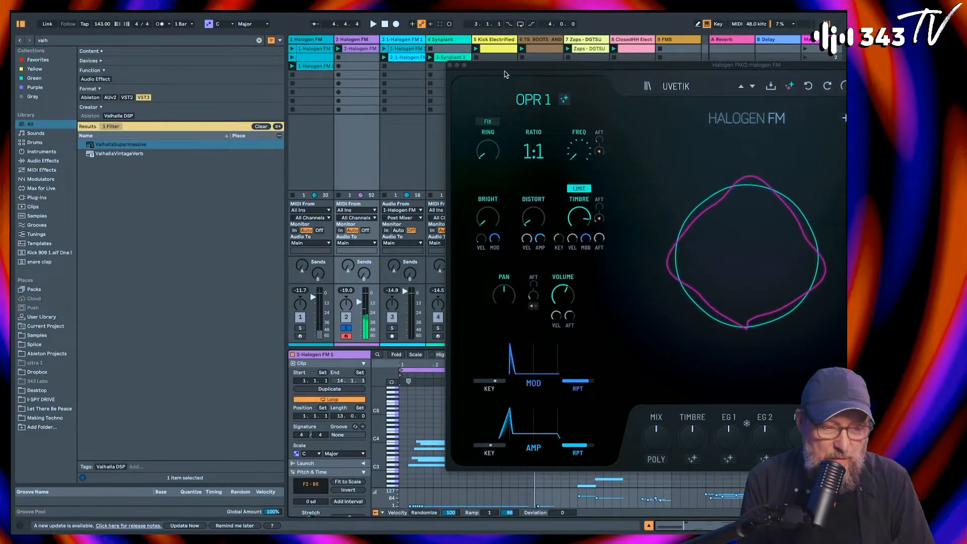
{"action": "left_click", "coordinate": [450, 65]}
{"action": "scroll", "coordinate": [607, 457], "scroll_direction": "down", "scroll_amount": 1}
{"action": "key", "text": "space"}
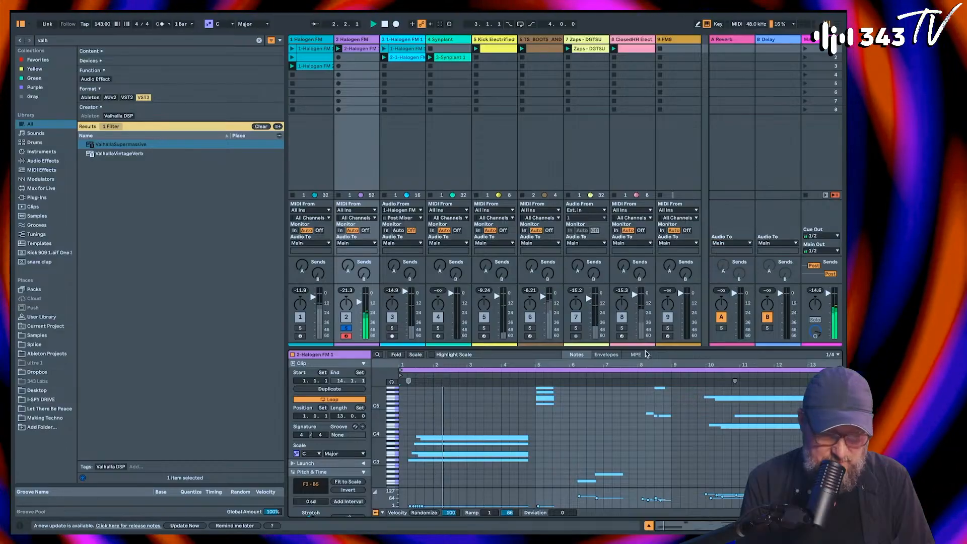
Step: Enlarge the clip editor and delete the first clip's notes from bar 5 onward, keeping only the opening chord
{"action": "left_click_drag", "start_coordinate": [645, 351], "coordinate": [637, 245]}
{"action": "left_click_drag", "start_coordinate": [533, 289], "coordinate": [792, 488]}
{"action": "key", "text": "Delete"}
Step: Examine the clip's envelopes and MPE data, including the MIDI Ctrl pitch bend envelope and the available controllers
{"action": "left_click", "coordinate": [606, 248]}
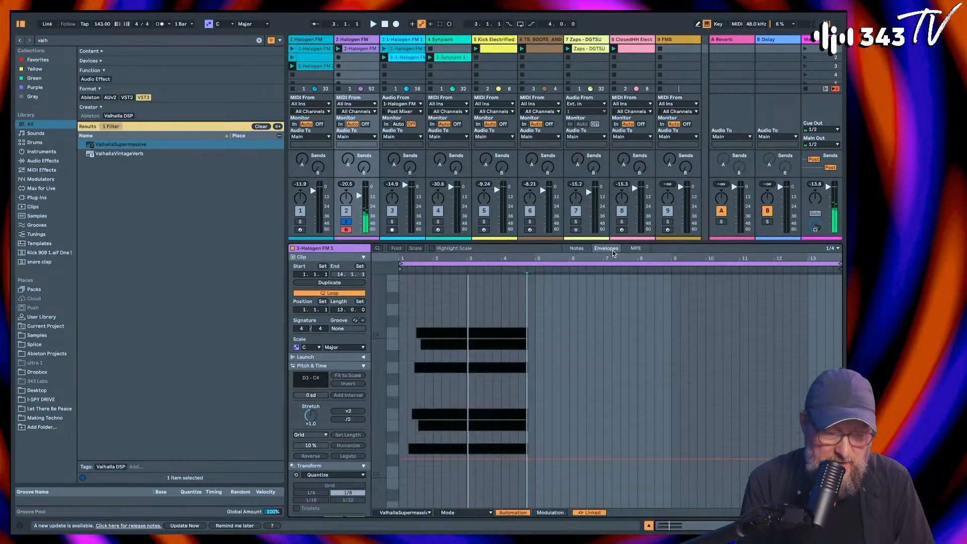
{"action": "left_click", "coordinate": [636, 249]}
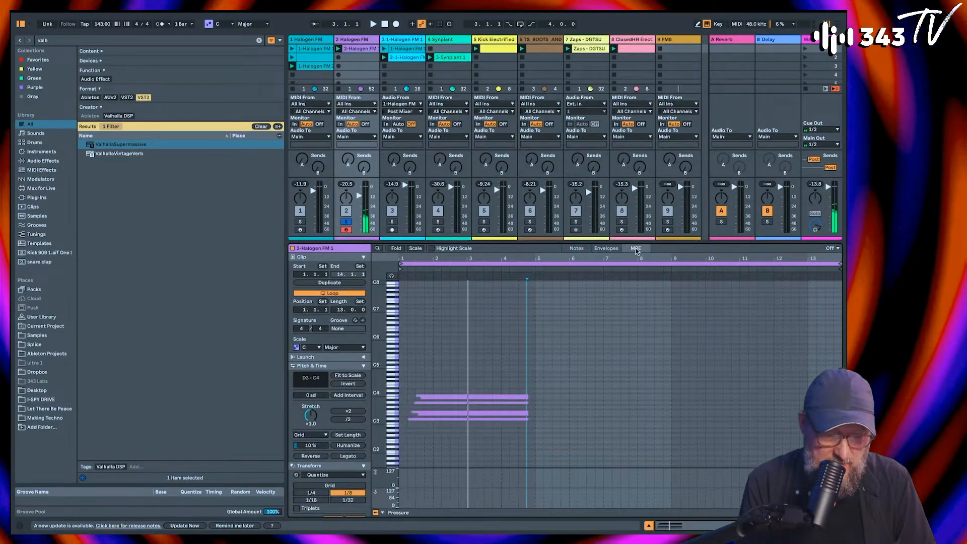
{"action": "left_click", "coordinate": [606, 248]}
{"action": "left_click", "coordinate": [403, 512]}
{"action": "left_click", "coordinate": [409, 476]}
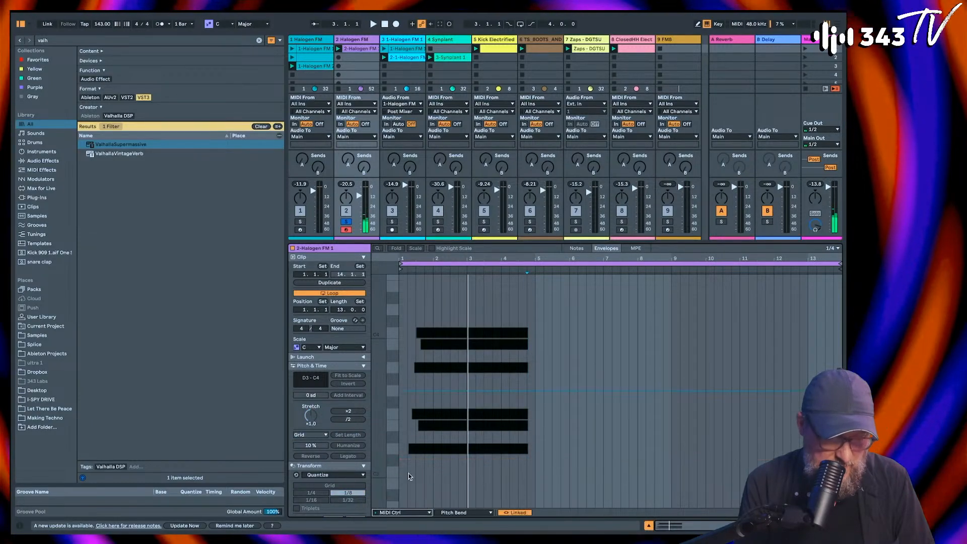
{"action": "left_click", "coordinate": [465, 512]}
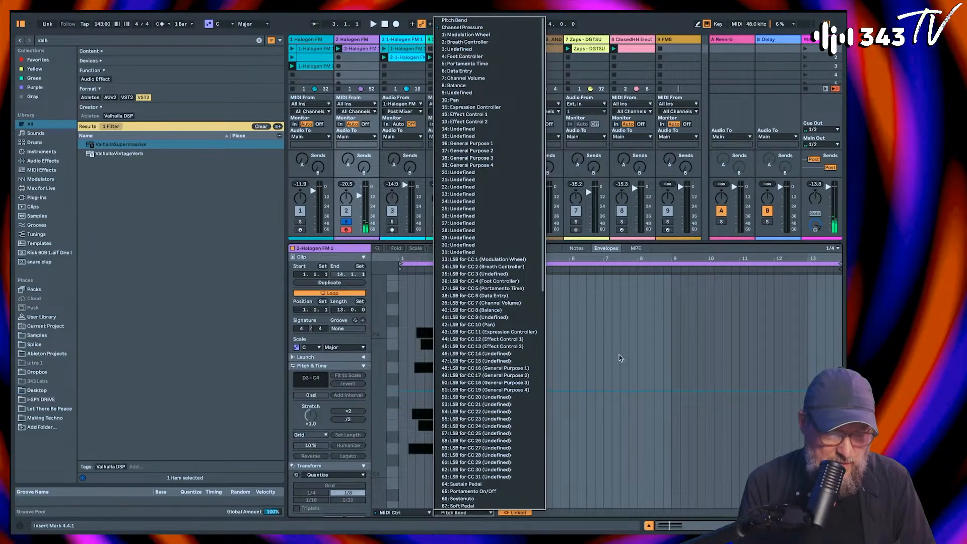
{"action": "left_click", "coordinate": [691, 539]}
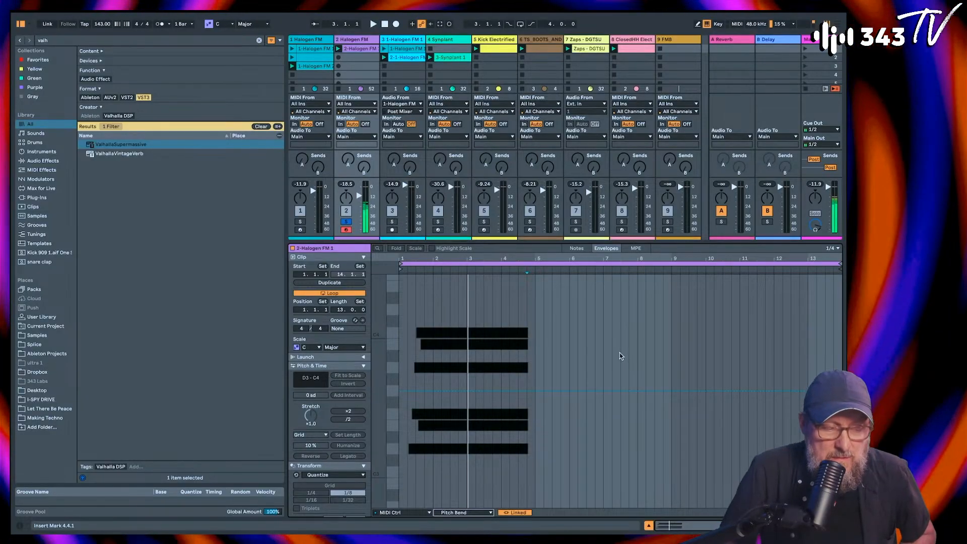
Step: Unsolo the second Halogen FM track, record a chord clip in its third slot, and mute the first Halogen FM track
{"action": "double_click", "coordinate": [339, 58]}
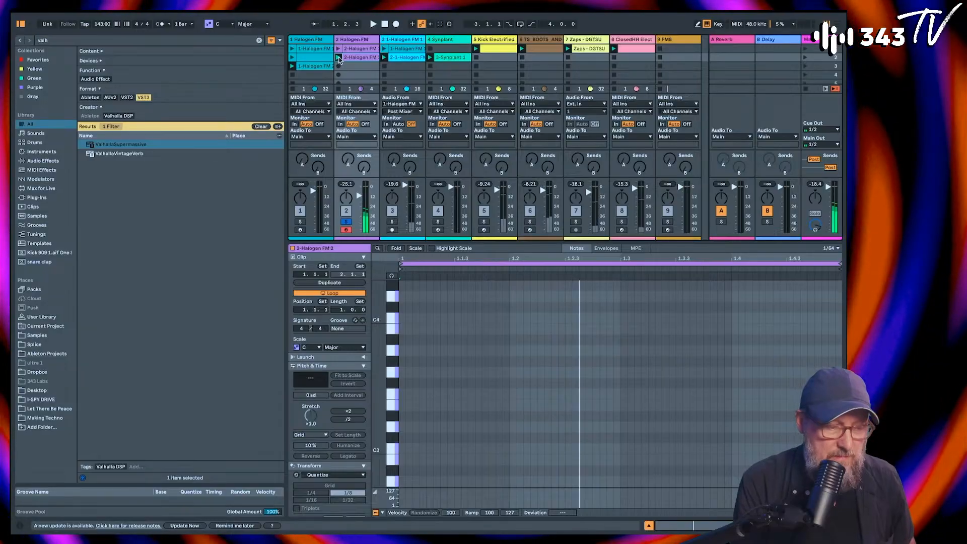
{"action": "left_click", "coordinate": [347, 222]}
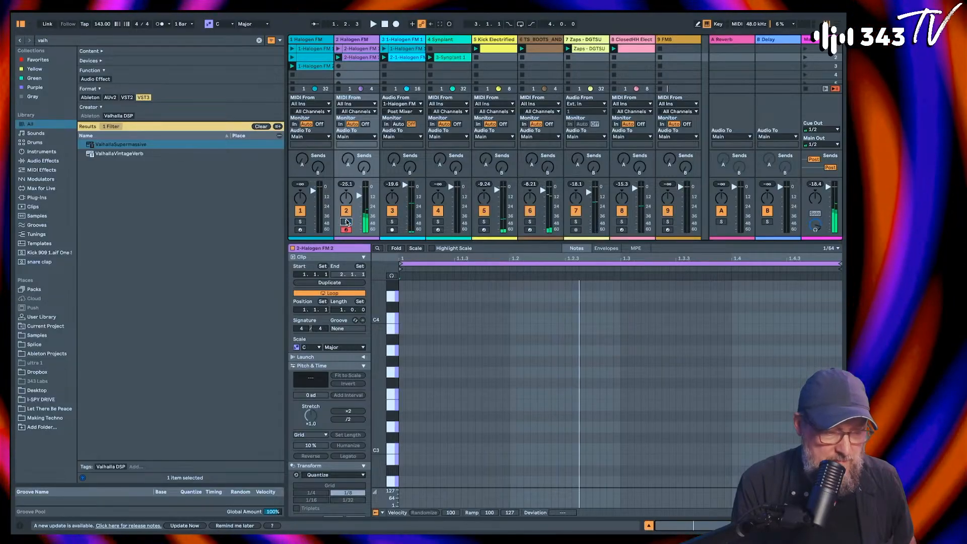
{"action": "left_click", "coordinate": [339, 66]}
{"action": "double_click", "coordinate": [339, 66]}
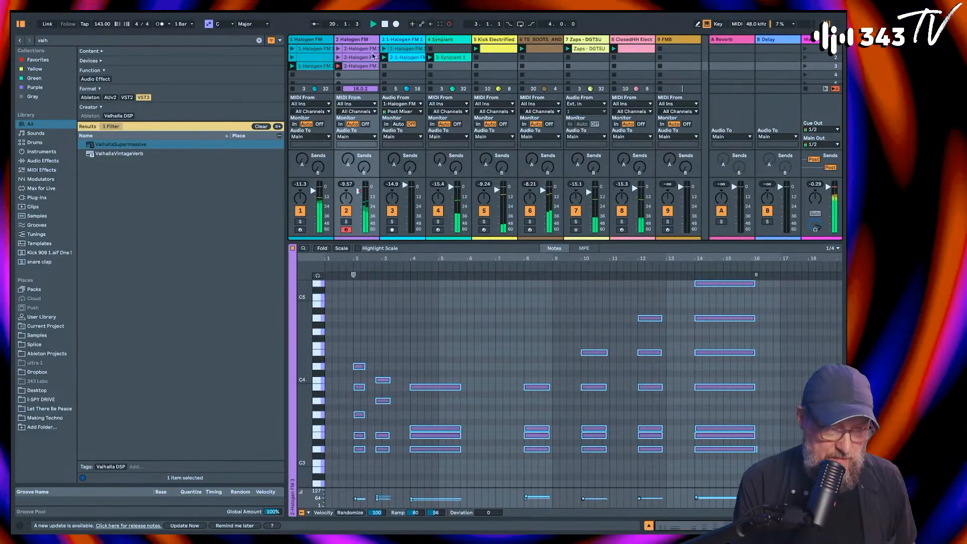
{"action": "left_click", "coordinate": [300, 211]}
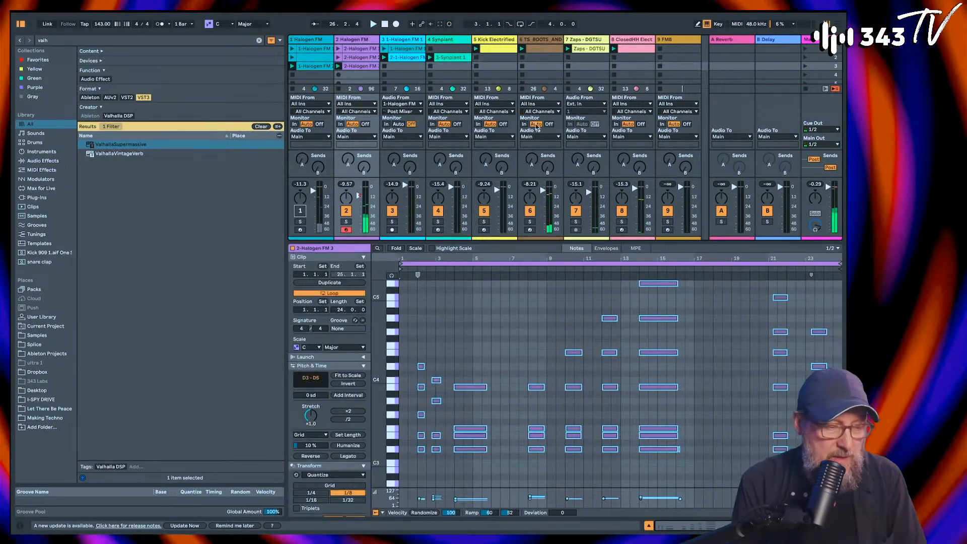
Step: Open Halogen FM on the second track, adjust the Timbre controls of OPR 2, and close the plug-in window
{"action": "double_click", "coordinate": [352, 42]}
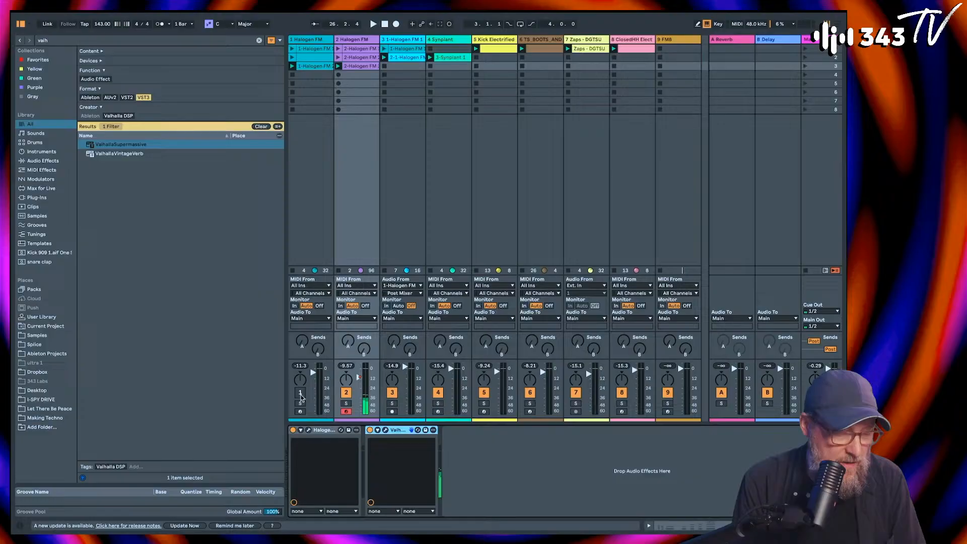
{"action": "left_click", "coordinate": [311, 431]}
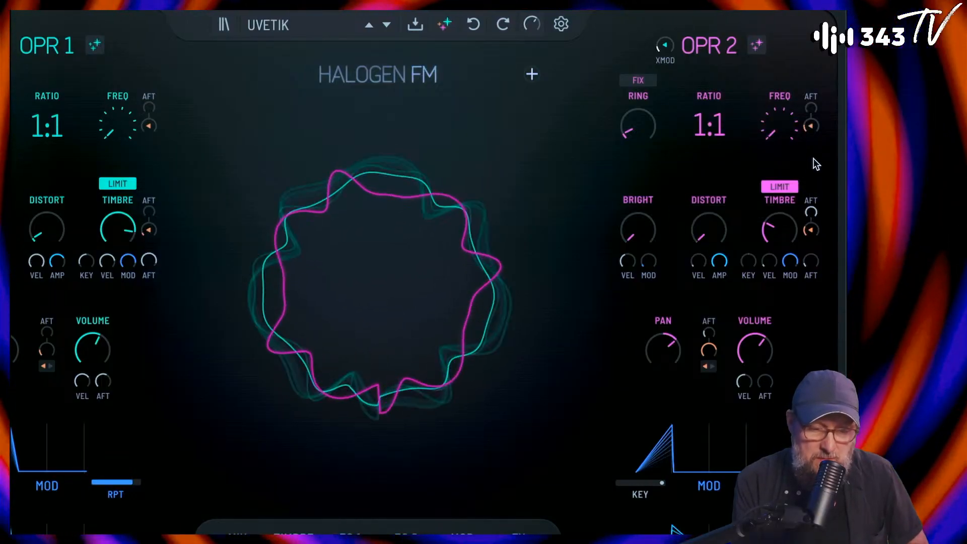
{"action": "left_click_drag", "start_coordinate": [810, 216], "coordinate": [778, 208]}
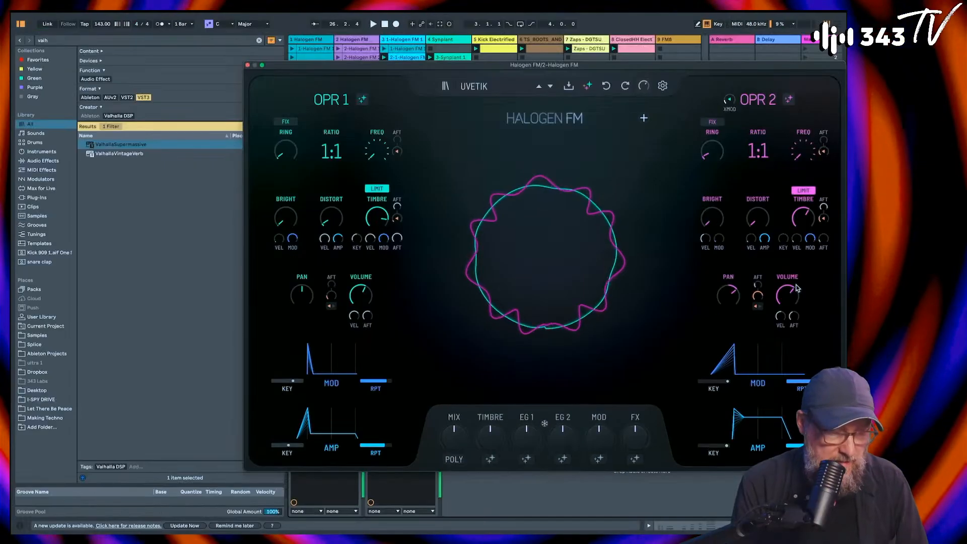
{"action": "left_click", "coordinate": [247, 65]}
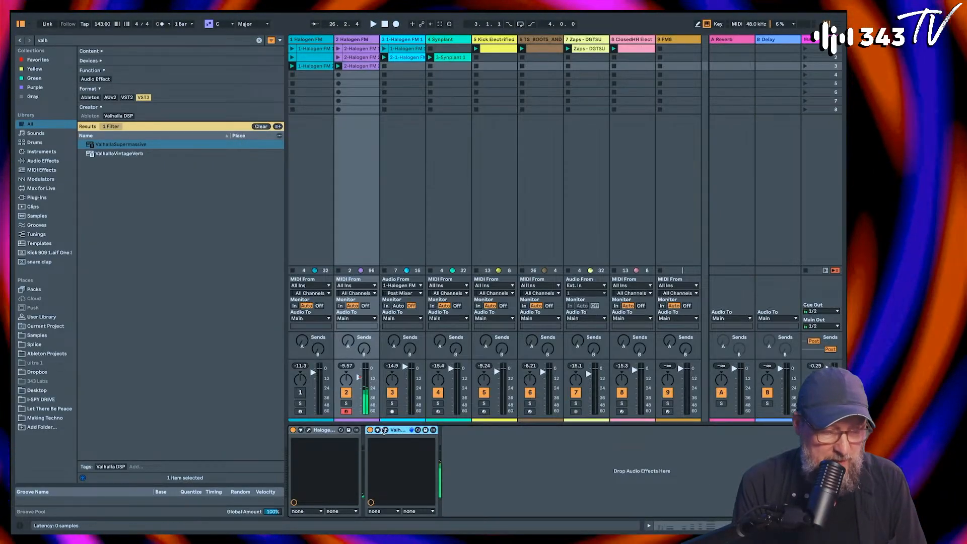
Step: Open ValhallaSupermassive on the second track, browse its neighbouring presets, and load SeaBeams from the C-Large reverbs
{"action": "left_click", "coordinate": [386, 429]}
{"action": "left_click", "coordinate": [532, 225]}
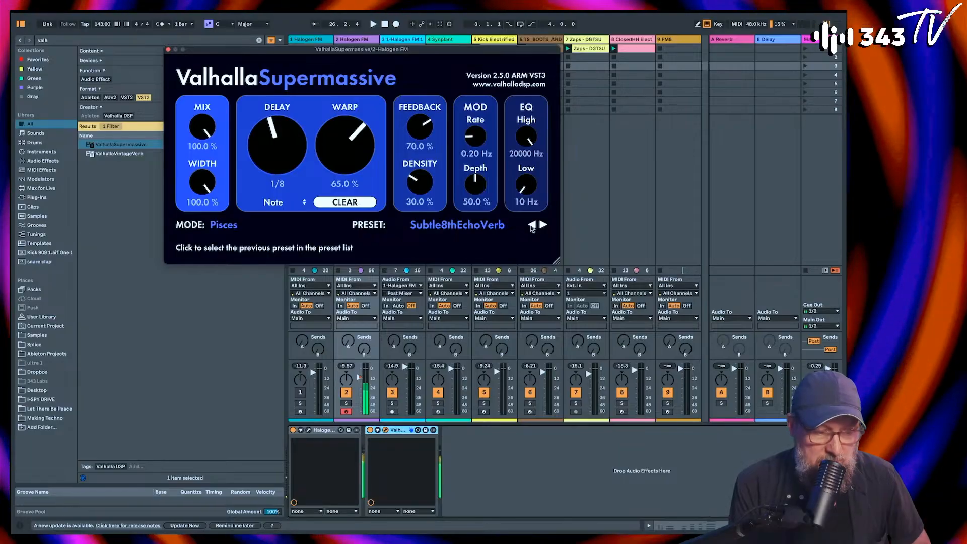
{"action": "left_click", "coordinate": [543, 225]}
{"action": "left_click", "coordinate": [544, 225]}
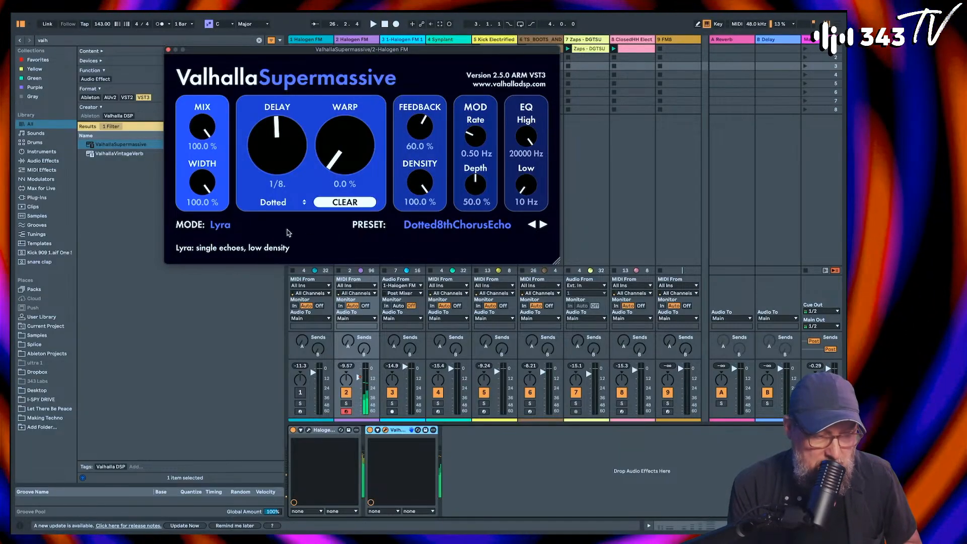
{"action": "left_click", "coordinate": [283, 230]}
{"action": "left_click", "coordinate": [262, 330]}
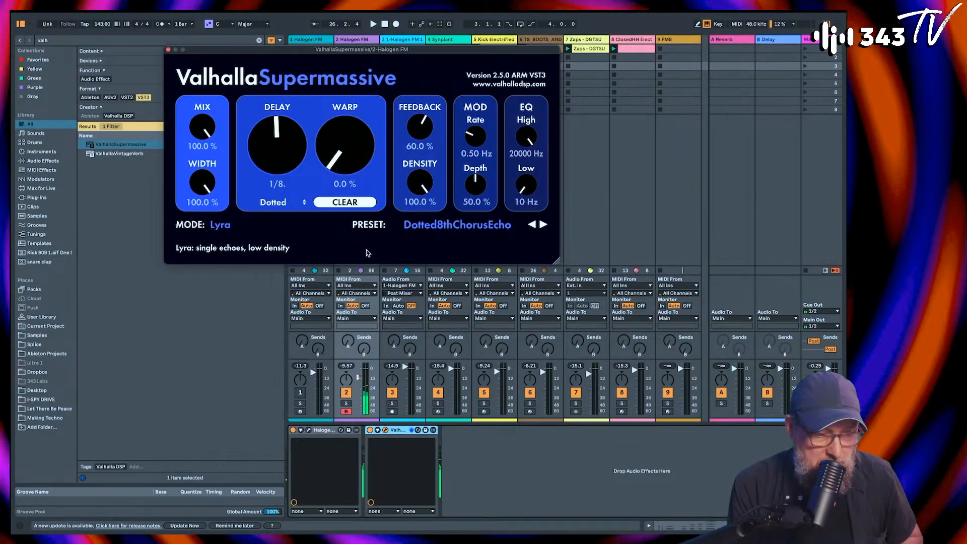
{"action": "left_click", "coordinate": [432, 226]}
{"action": "mouse_move", "coordinate": [453, 353]}
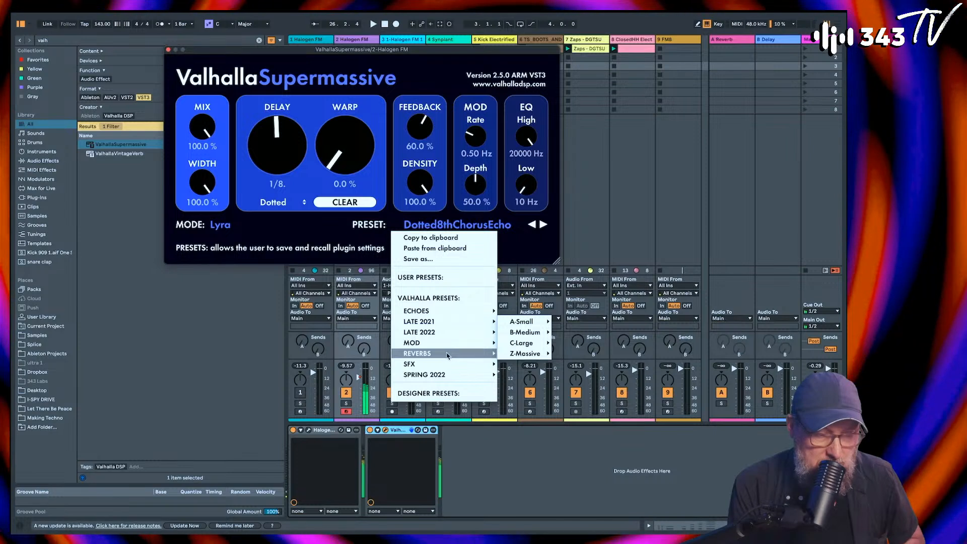
{"action": "mouse_move", "coordinate": [521, 343]}
{"action": "left_click", "coordinate": [583, 322]}
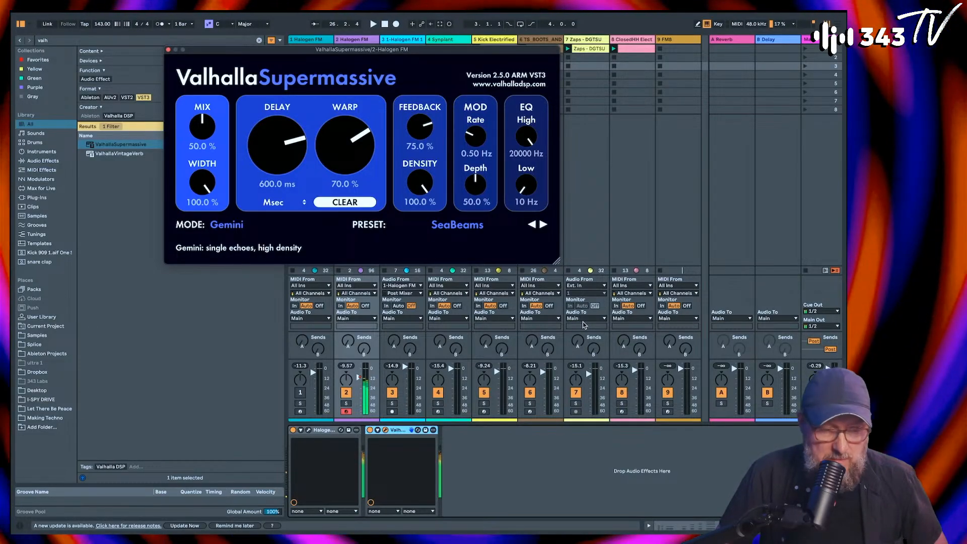
Step: Play the session, record a clip in the second Halogen FM track's fourth slot, and unmute the first Halogen FM track
{"action": "key", "text": "space"}
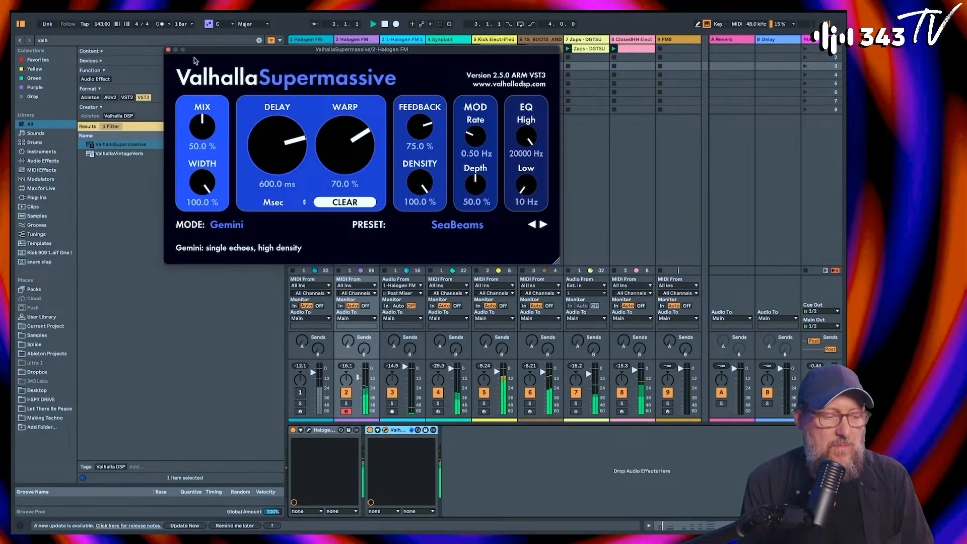
{"action": "left_click", "coordinate": [168, 50]}
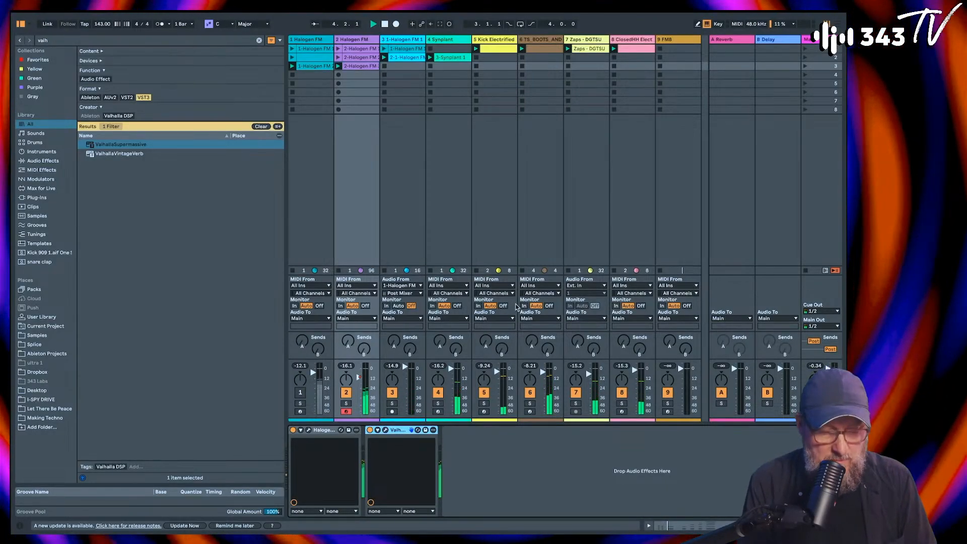
{"action": "left_click", "coordinate": [339, 75]}
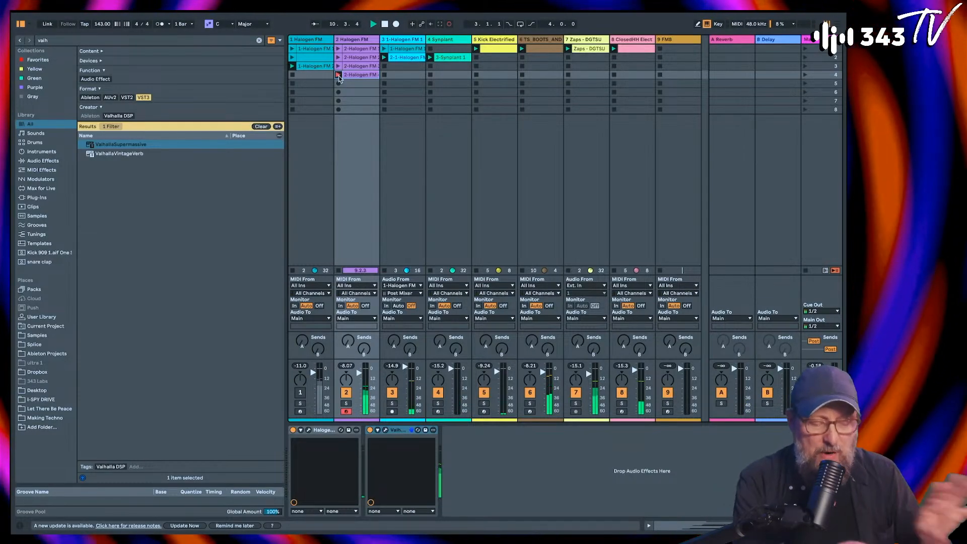
{"action": "left_click", "coordinate": [300, 394]}
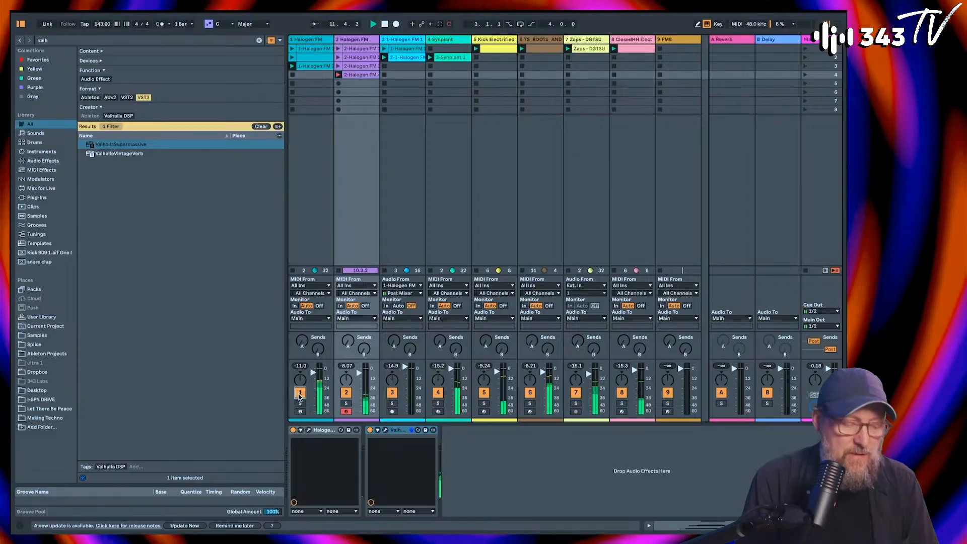
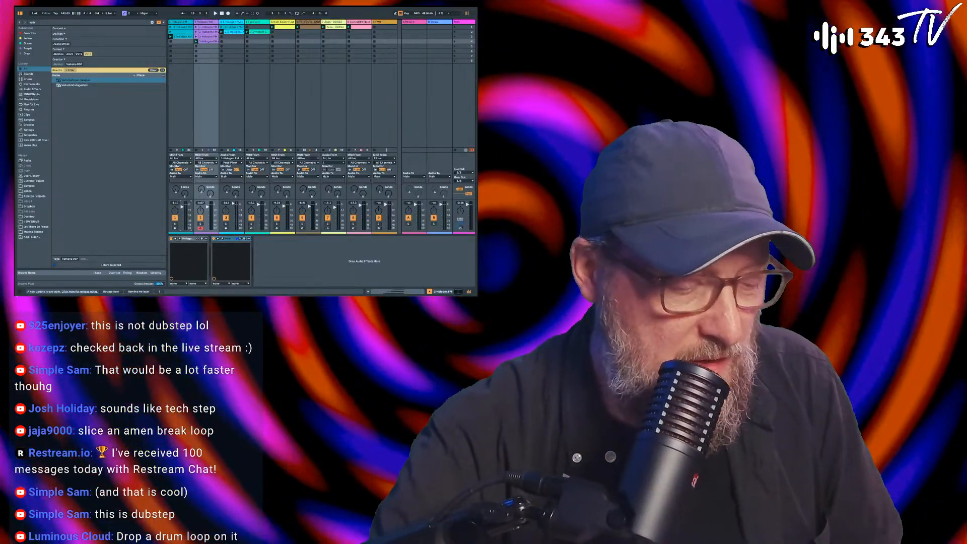
Step: Open Halogen FM on the second track to view its uvetik patch, move its window aside, and close it
{"action": "left_click", "coordinate": [180, 239]}
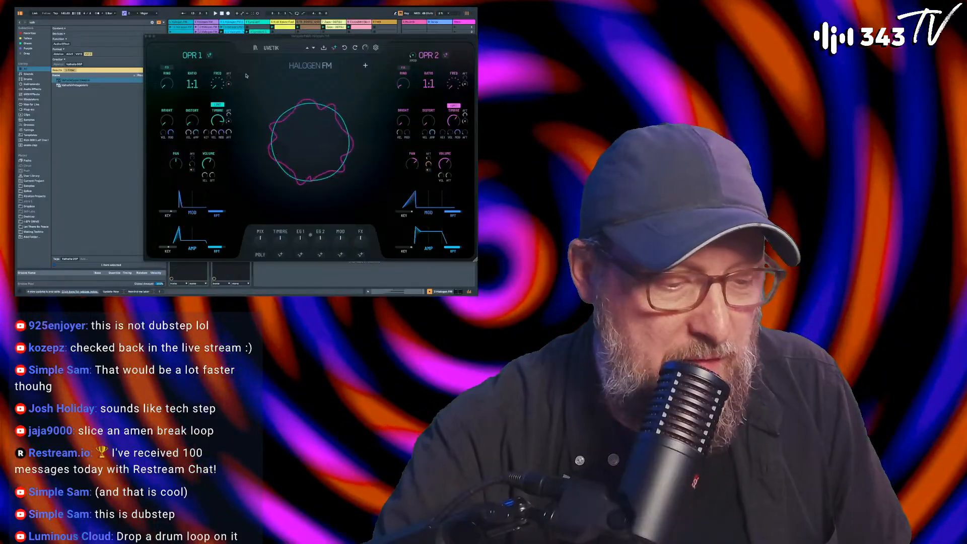
{"action": "left_click_drag", "start_coordinate": [246, 37], "coordinate": [185, 25]}
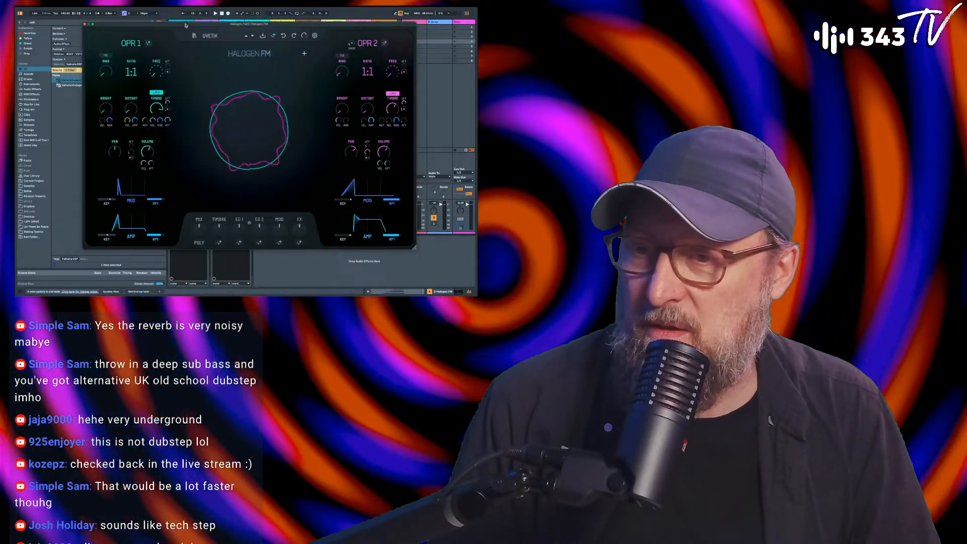
{"action": "left_click", "coordinate": [85, 24]}
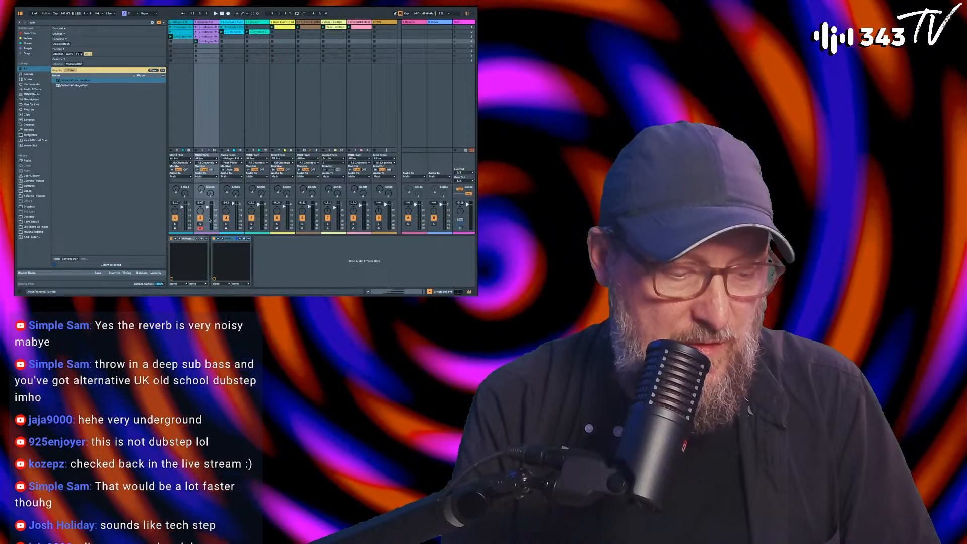
Step: Solo the first Halogen FM track, play its third-slot clip, and create an empty clip in its fourth slot
{"action": "left_click", "coordinate": [175, 224]}
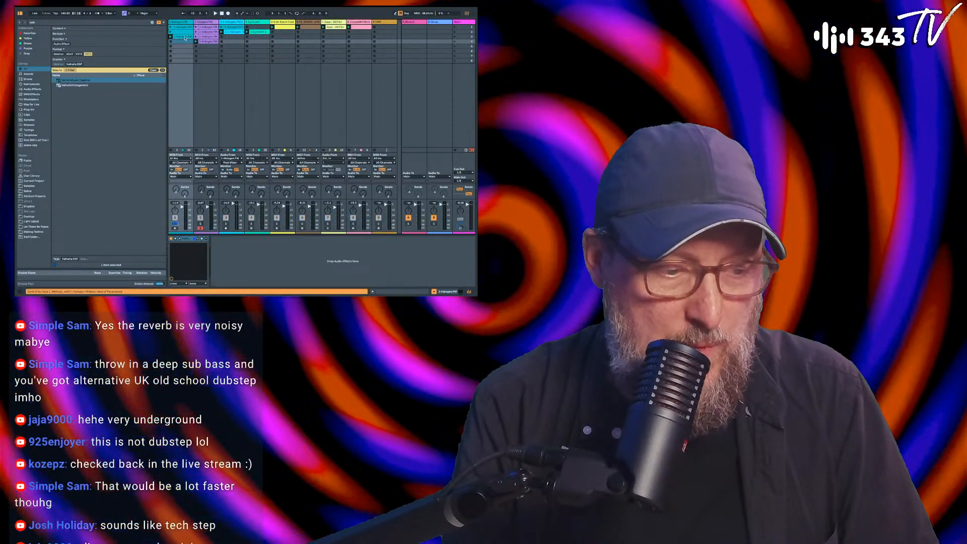
{"action": "double_click", "coordinate": [186, 38]}
{"action": "key", "text": "space"}
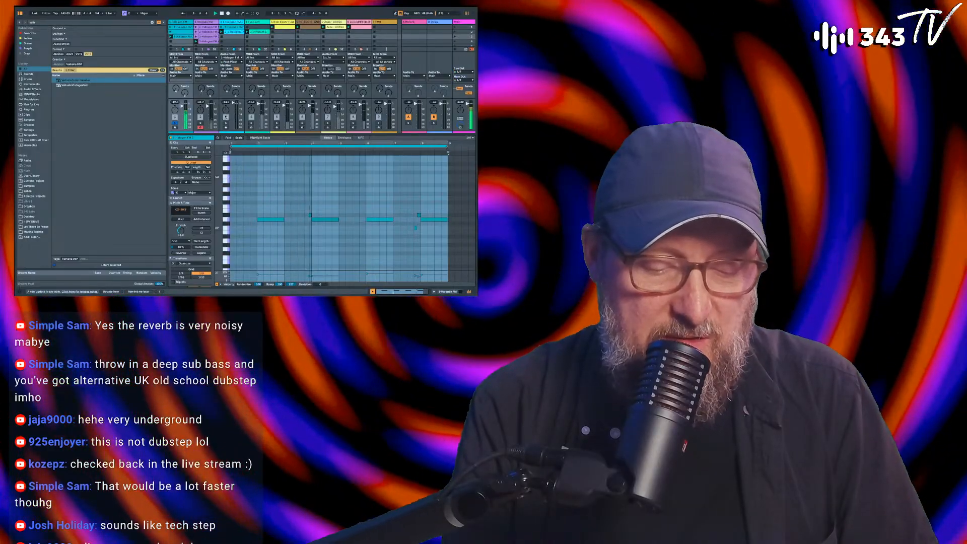
{"action": "left_click", "coordinate": [181, 42]}
{"action": "key", "text": "space"}
{"action": "double_click", "coordinate": [181, 43]}
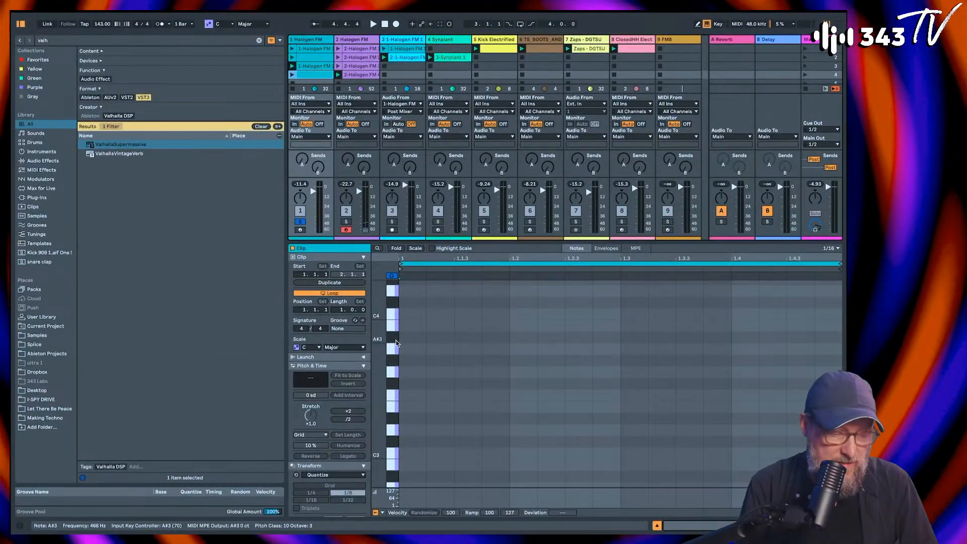
Step: Add a D2 note at the start of the new clip and lengthen it to half a bar
{"action": "left_click", "coordinate": [346, 316]}
{"action": "double_click", "coordinate": [412, 363]}
{"action": "key", "text": "shift+Down"}
{"action": "key", "text": "shift+Down"}
{"action": "key", "text": "Up"}
{"action": "key", "text": "Up"}
{"action": "key", "text": "Up"}
{"action": "key", "text": "Up"}
{"action": "key", "text": "Up"}
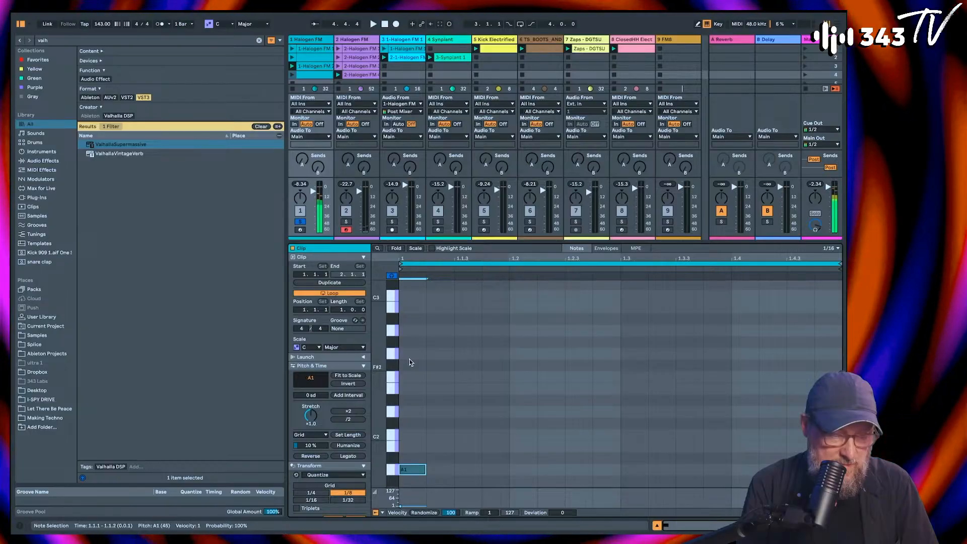
{"action": "key", "text": "Up"}
{"action": "key", "text": "shift+Right"}
{"action": "key", "text": "shift+Right"}
{"action": "key", "text": "shift+Right"}
{"action": "key", "text": "shift+Right"}
{"action": "key", "text": "shift+Right"}
{"action": "key", "text": "shift+Right"}
{"action": "key", "text": "shift+Right"}
{"action": "key", "text": "shift+Right"}
{"action": "key", "text": "shift+Right"}
{"action": "key", "text": "shift+Right"}
{"action": "key", "text": "shift+Right"}
{"action": "key", "text": "shift+Right"}
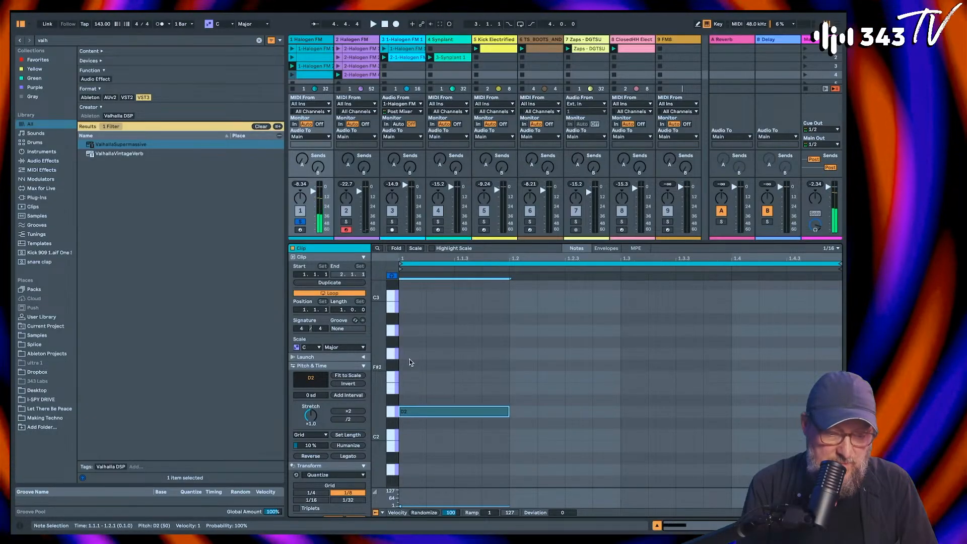
{"action": "key", "text": "shift+Left"}
{"action": "key", "text": "shift+Left"}
{"action": "key", "text": "shift+Left"}
{"action": "key", "text": "shift+Left"}
{"action": "key", "text": "shift+Left"}
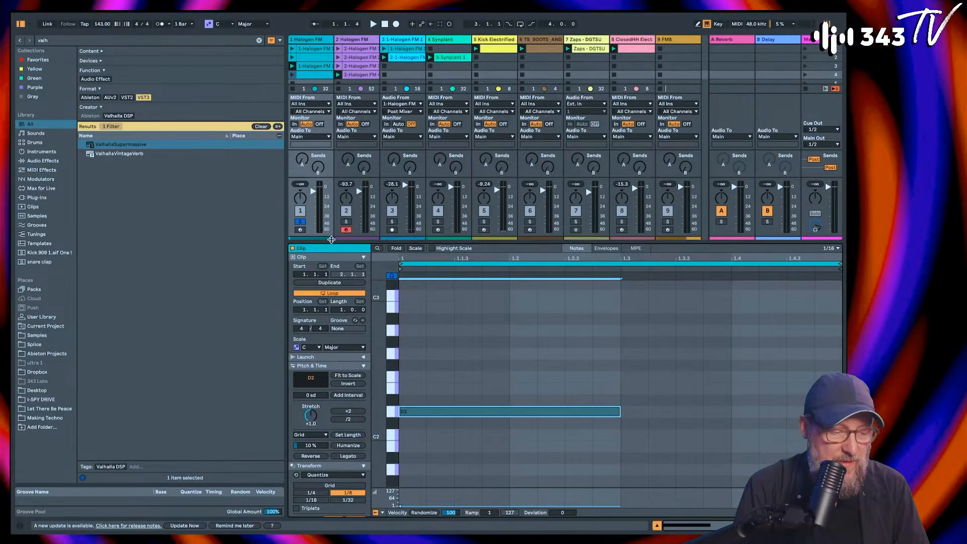
Step: Launch the new clip in the first Halogen FM track's fourth slot
{"action": "left_click_drag", "start_coordinate": [330, 242], "coordinate": [329, 339]}
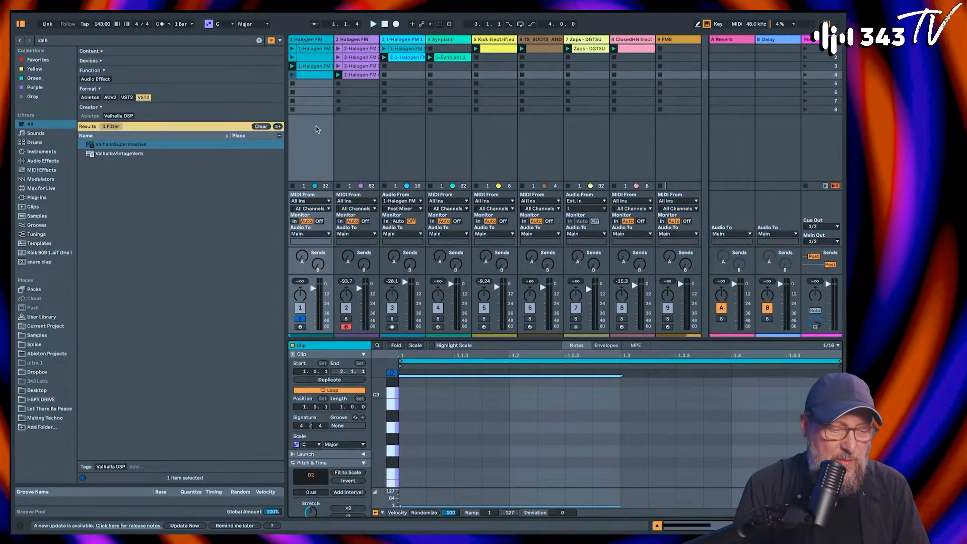
{"action": "left_click", "coordinate": [302, 75]}
{"action": "left_click", "coordinate": [292, 74]}
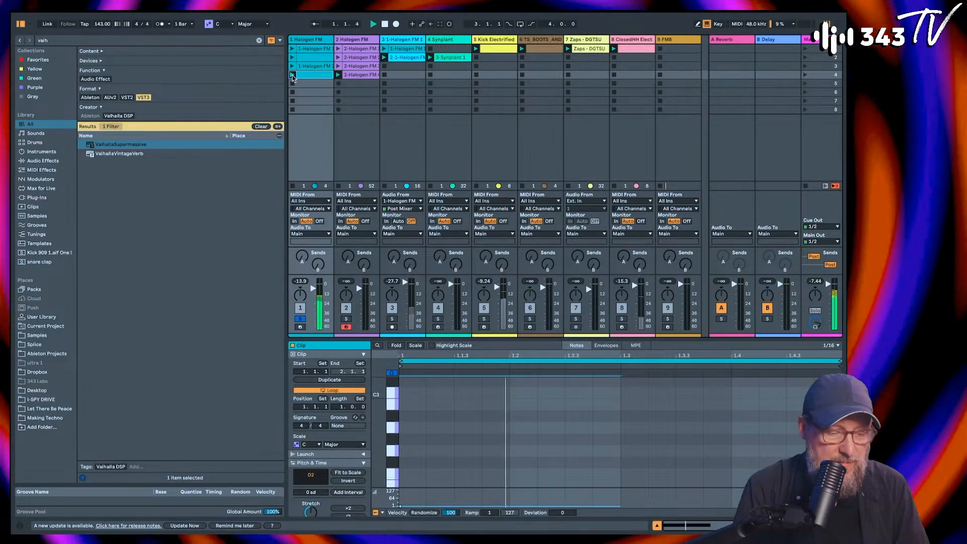
Step: Stretch the D2 note to a full bar and set the clip's loop length to 2 bars
{"action": "left_click_drag", "start_coordinate": [575, 339], "coordinate": [575, 189]}
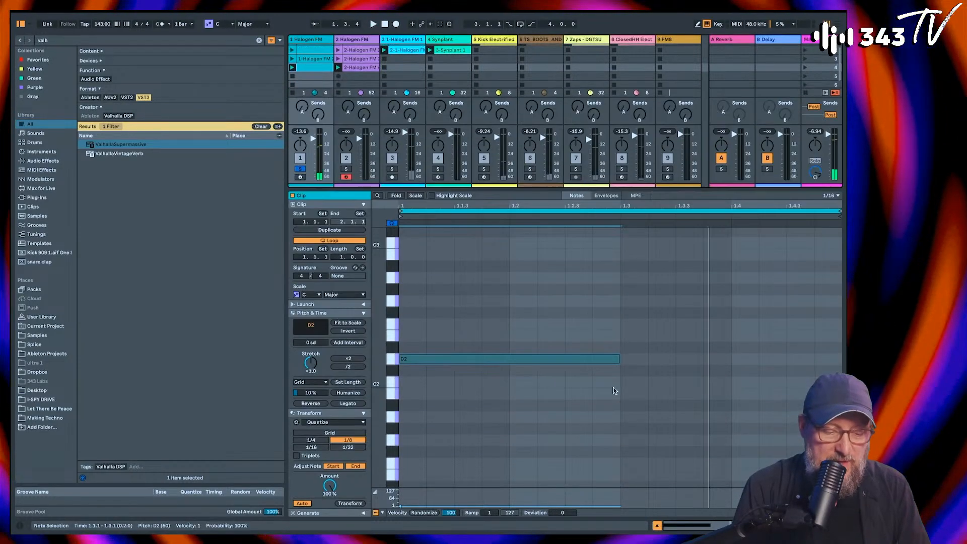
{"action": "left_click_drag", "start_coordinate": [620, 360], "coordinate": [841, 361]}
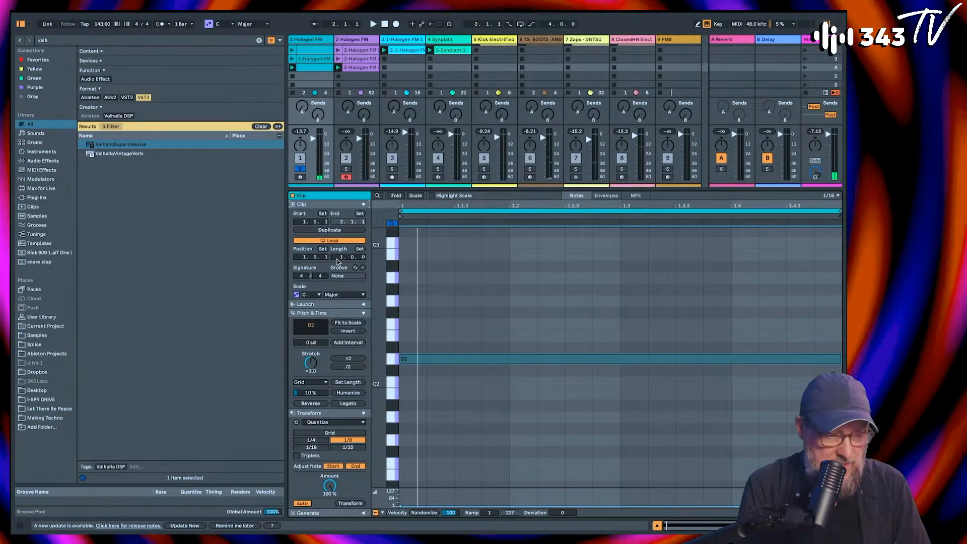
{"action": "left_click_drag", "start_coordinate": [338, 262], "coordinate": [343, 245]}
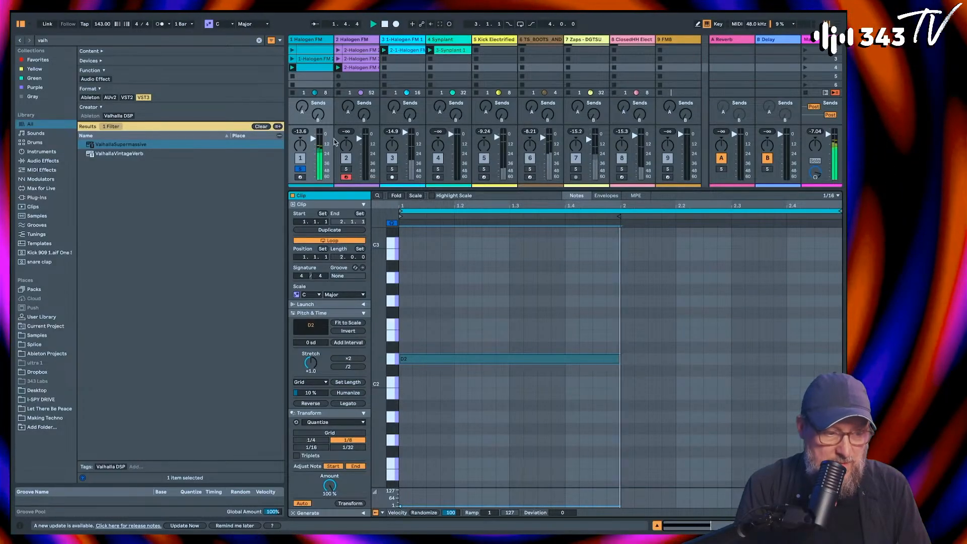
Step: Freeze the first Halogen FM track and copy its fourth-slot clip as audio onto the new audio track beside it
{"action": "right_click", "coordinate": [312, 43]}
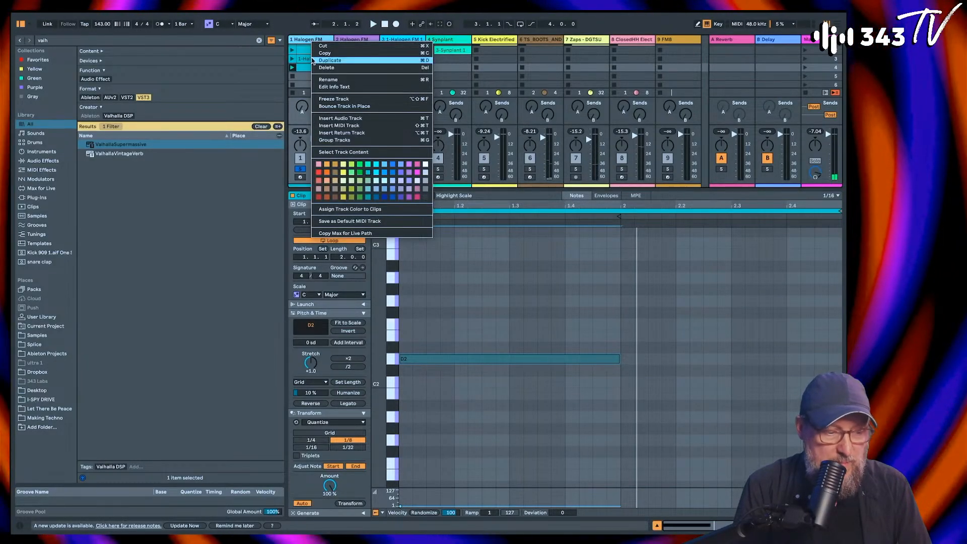
{"action": "left_click", "coordinate": [325, 99]}
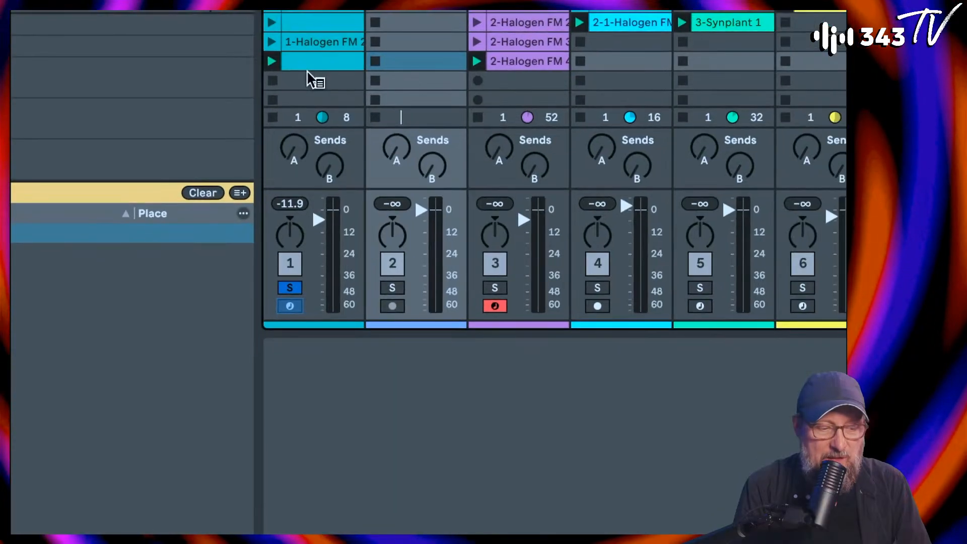
{"action": "left_click_drag", "start_coordinate": [308, 58], "coordinate": [443, 63]}
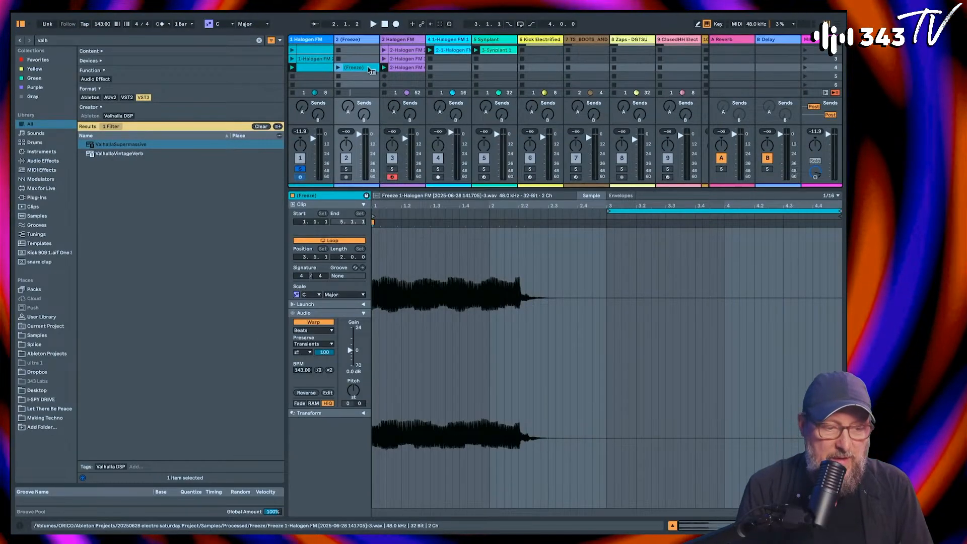
Step: Insert a MIDI track after the Synplant track and load the Synplant VST3 instrument onto it
{"action": "left_click", "coordinate": [495, 39]}
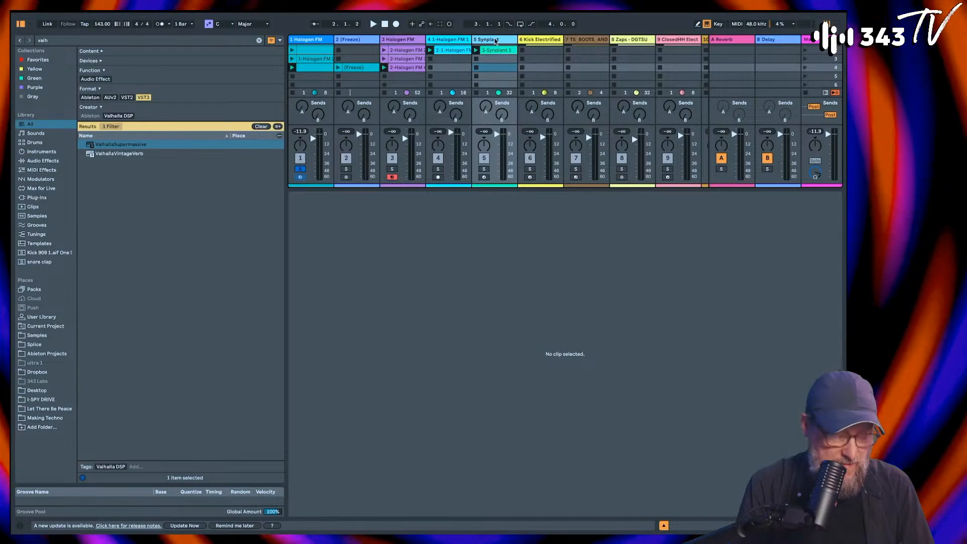
{"action": "key", "text": "super+shift+t"}
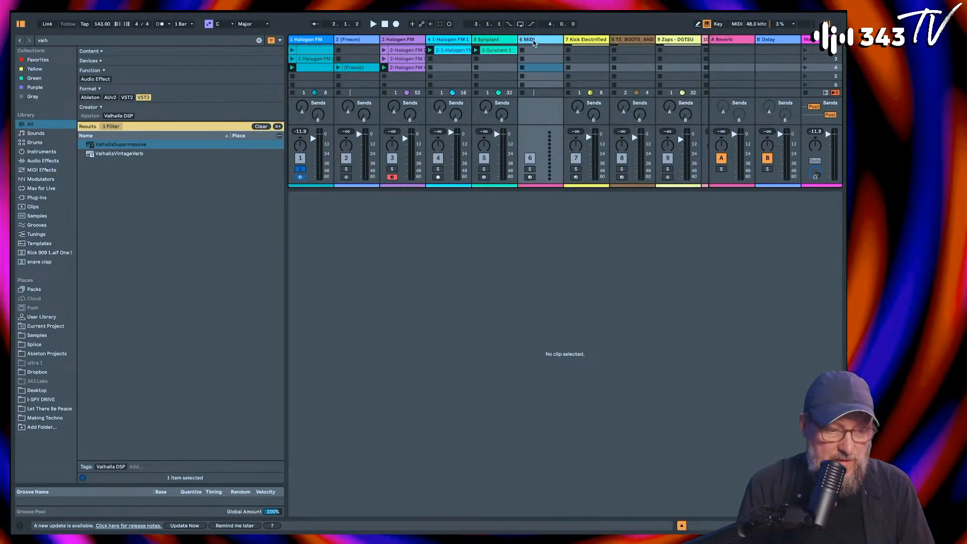
{"action": "left_click", "coordinate": [203, 40]}
{"action": "type", "text": "synpl"}
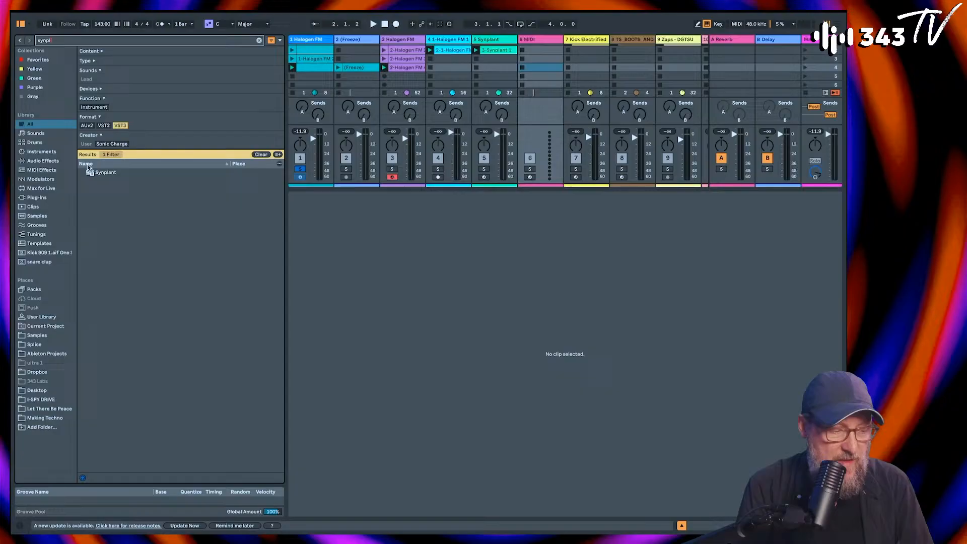
{"action": "key", "text": "Down"}
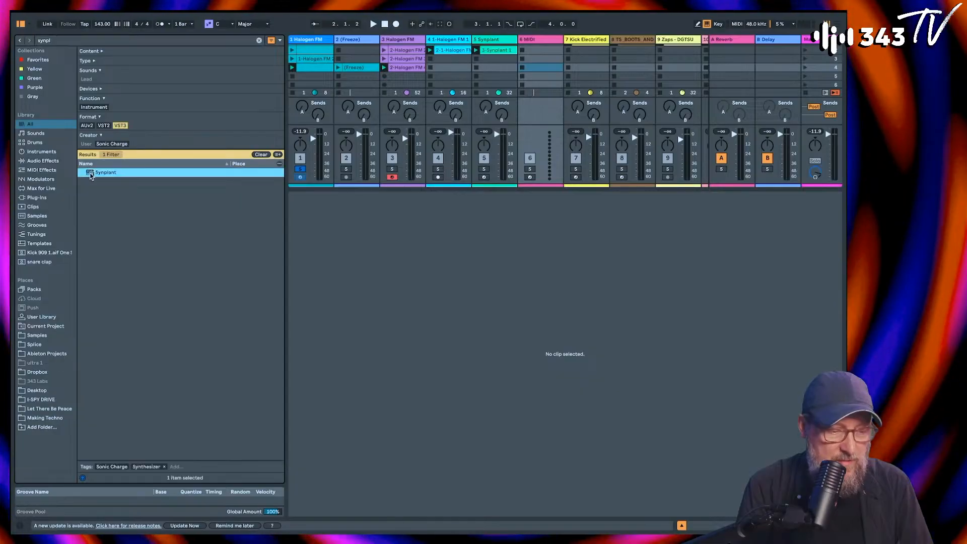
{"action": "key", "text": "Return"}
Step: Open Genopatch in the new Synplant and load the frozen Halogen FM clip as its reference sound
{"action": "left_click", "coordinate": [222, 68]}
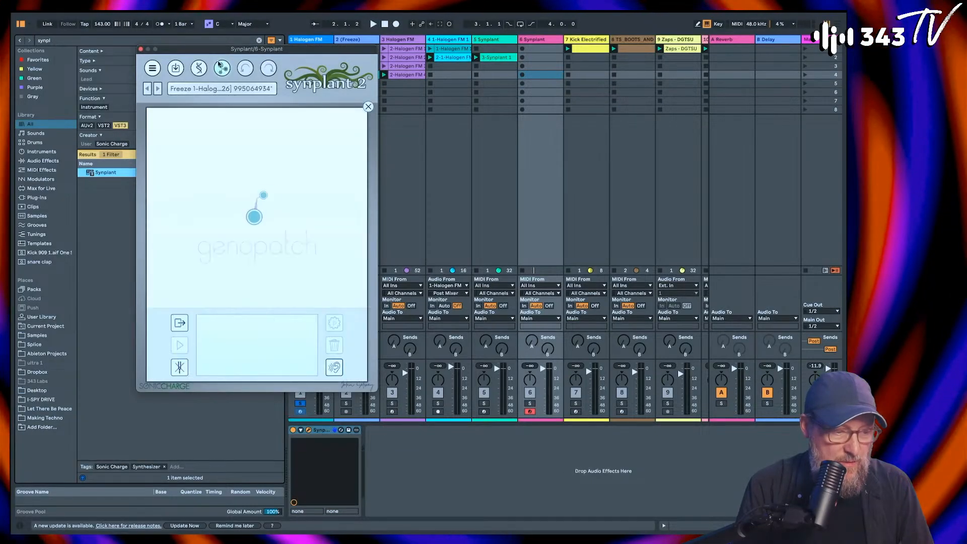
{"action": "left_click_drag", "start_coordinate": [218, 53], "coordinate": [538, 123]}
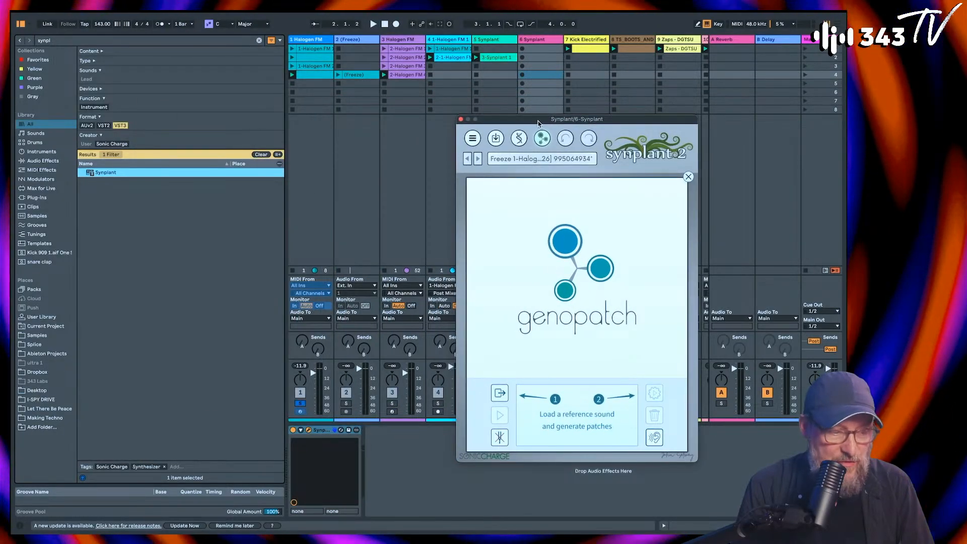
{"action": "left_click_drag", "start_coordinate": [357, 75], "coordinate": [565, 262]}
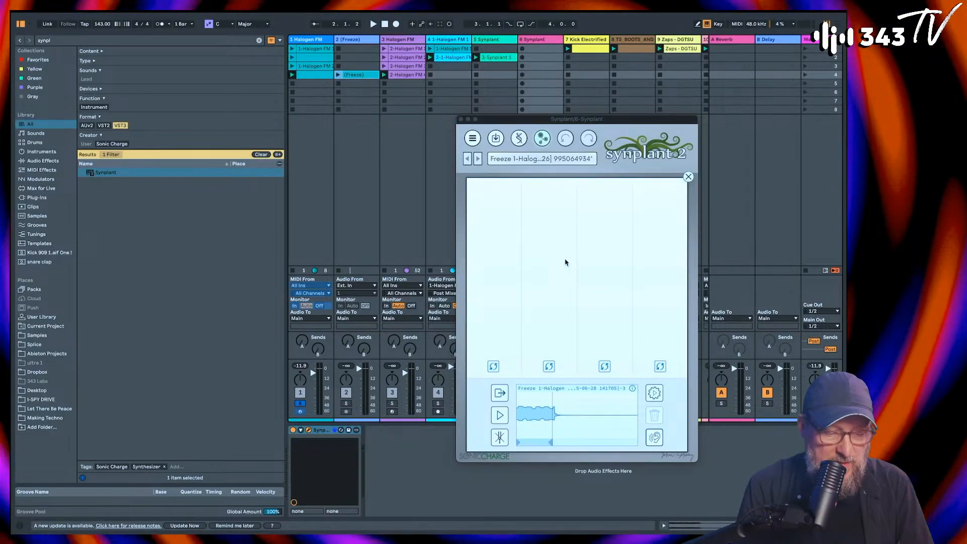
Step: Switch the solo from the first Halogen FM track to the new Synplant track and preview the Genopatch reference sound
{"action": "left_click", "coordinate": [500, 415]}
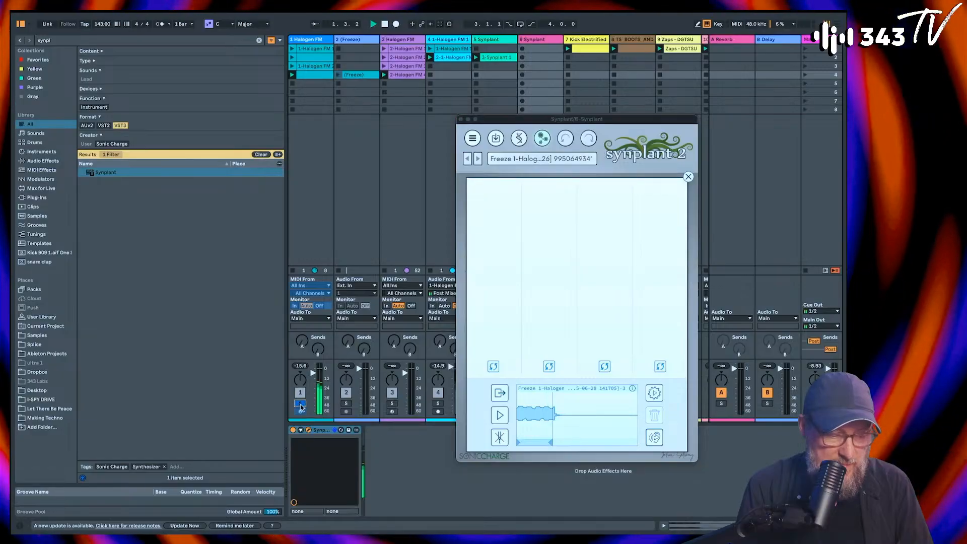
{"action": "left_click_drag", "start_coordinate": [500, 122], "coordinate": [653, 126]}
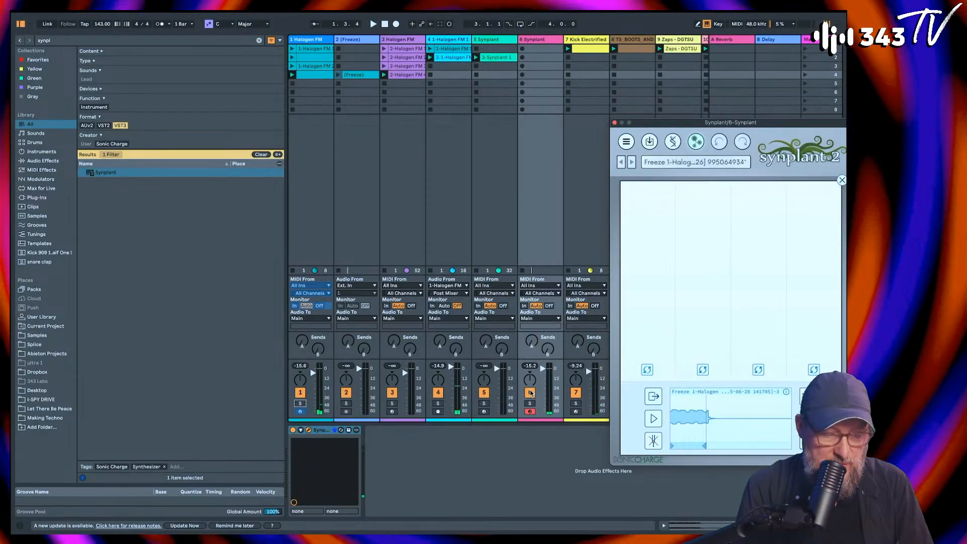
{"action": "left_click", "coordinate": [653, 418]}
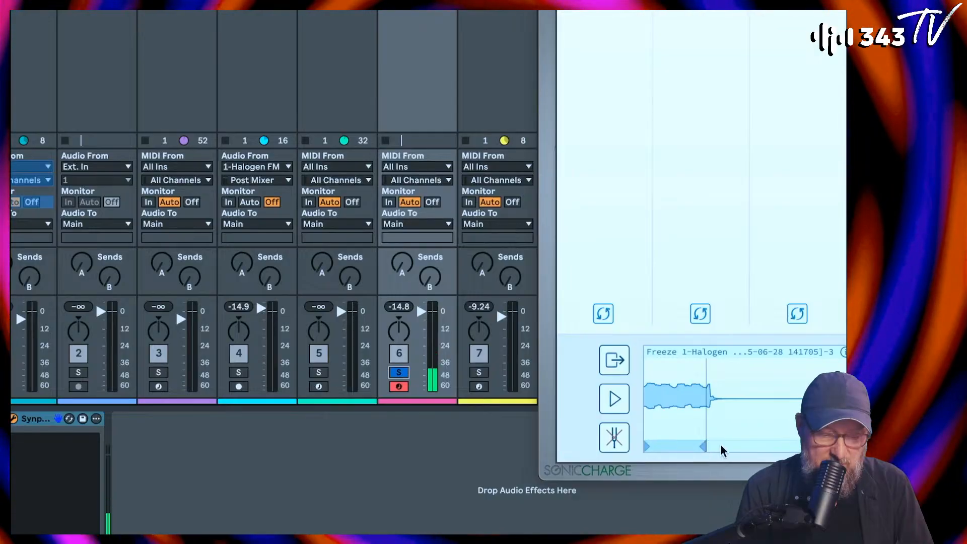
{"action": "left_click_drag", "start_coordinate": [665, 448], "coordinate": [751, 454]}
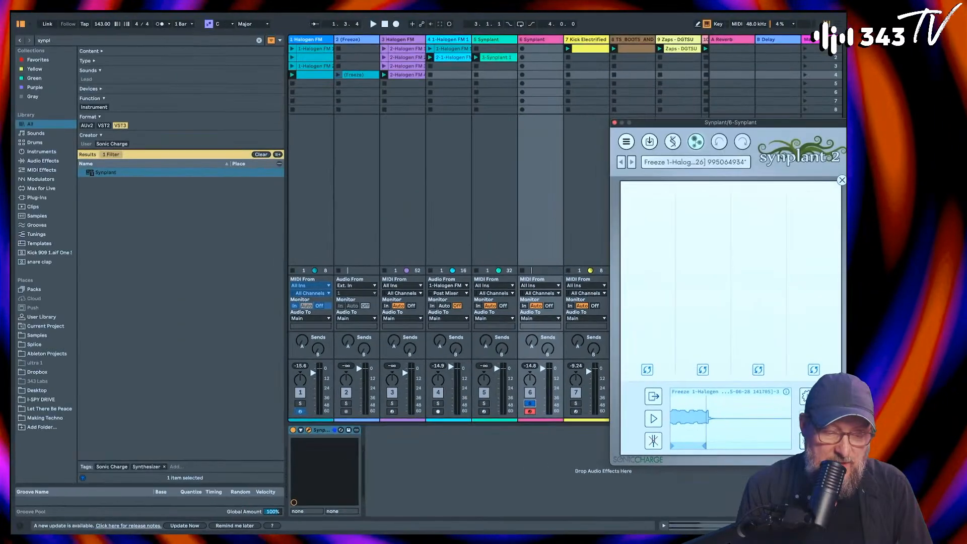
Step: Insert an audio track after the new Synplant track and set its audio input to 5-Synplant
{"action": "left_click", "coordinate": [542, 44]}
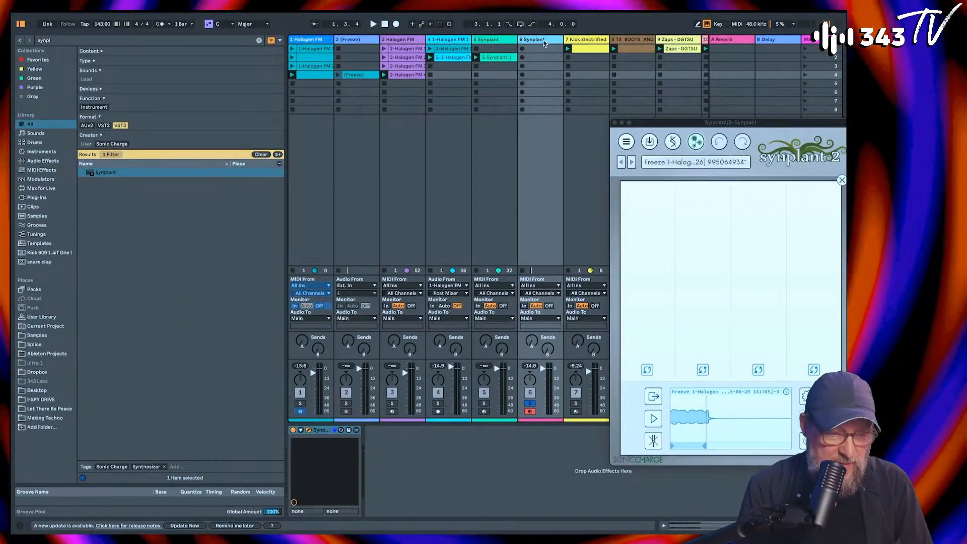
{"action": "key", "text": "super+t"}
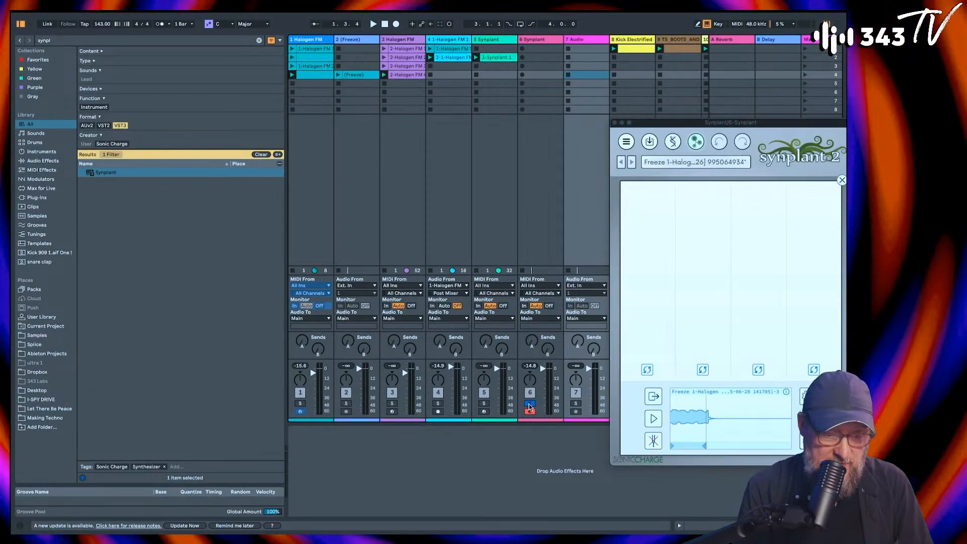
{"action": "left_click", "coordinate": [596, 294]}
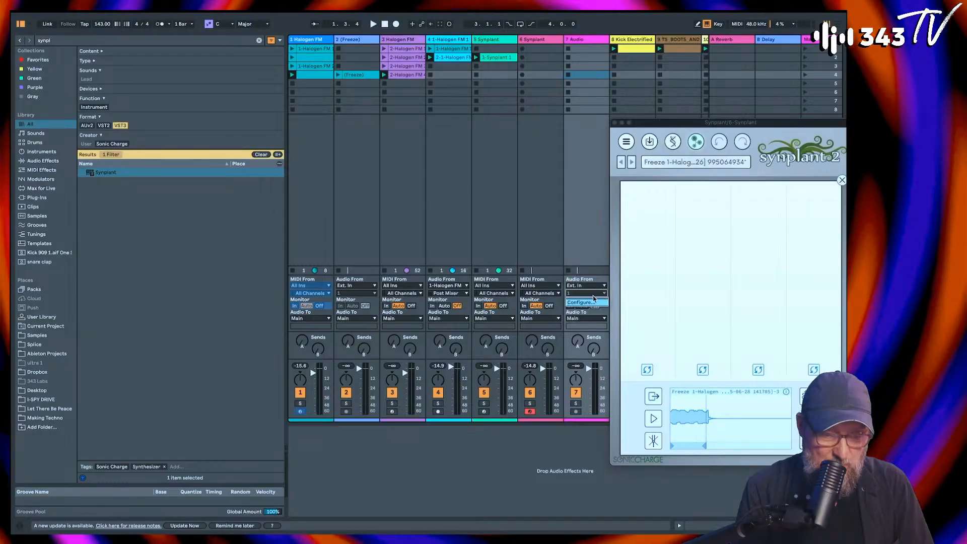
{"action": "left_click", "coordinate": [586, 286]}
{"action": "left_click", "coordinate": [586, 286]}
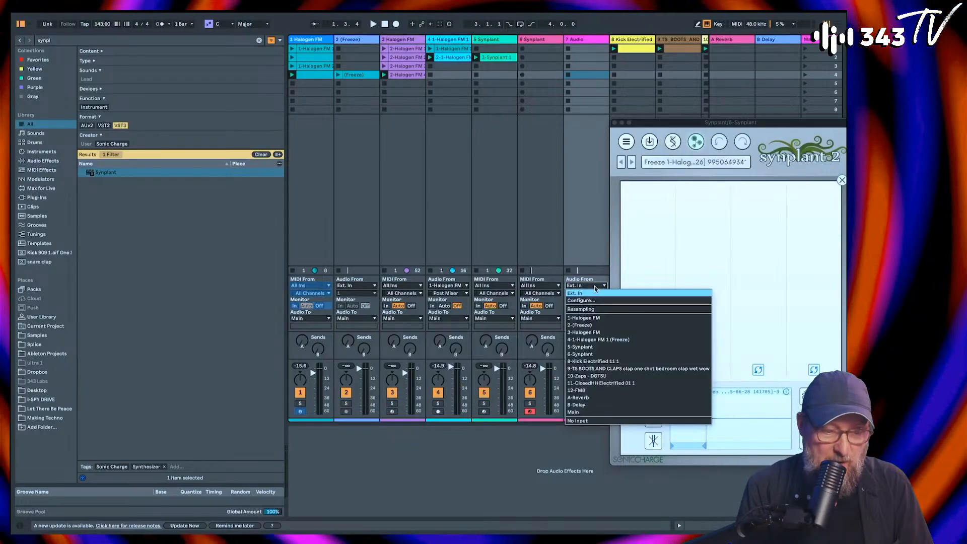
{"action": "left_click", "coordinate": [589, 348]}
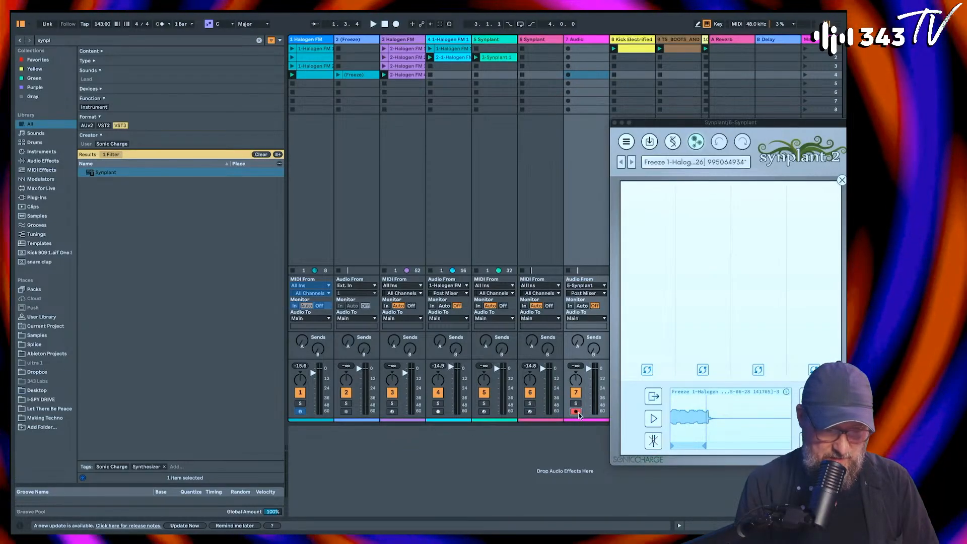
Step: Arm the new audio track, set its monitoring to In, and play Synplant's reference sound to test the routing
{"action": "left_click", "coordinate": [659, 424]}
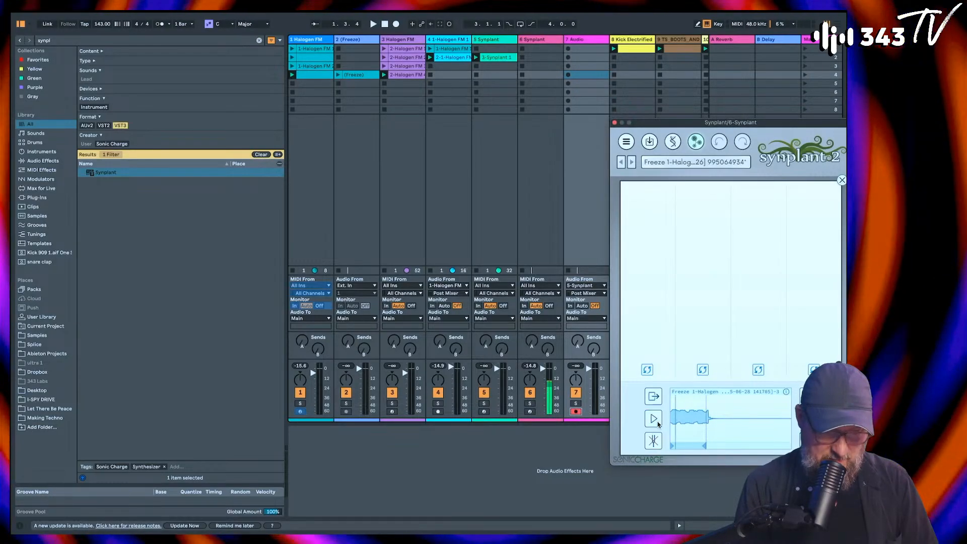
{"action": "left_click", "coordinate": [572, 306]}
{"action": "left_click", "coordinate": [652, 418]}
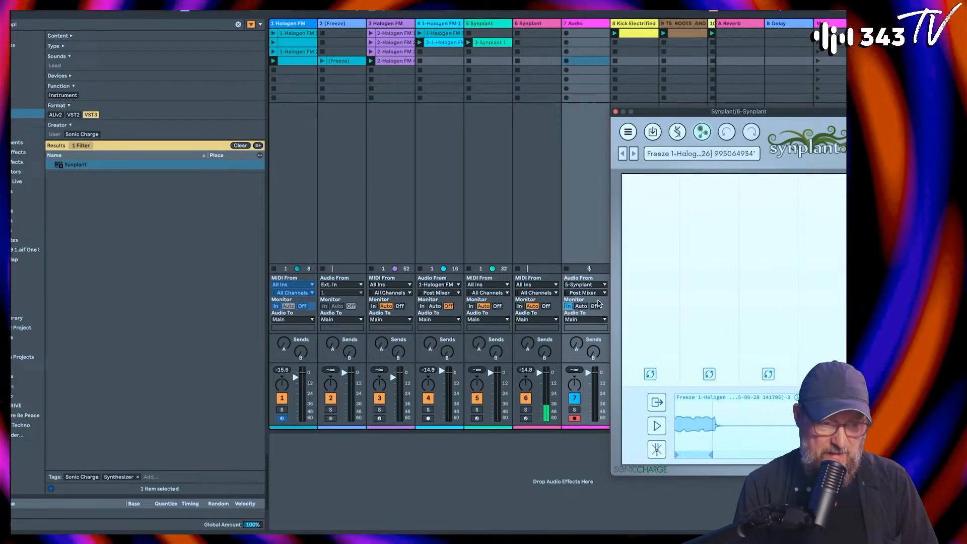
Step: Set the audio track's input to 6-Synplant, deactivate the audio track's output, and play Synplant's reference sound to test the routing
{"action": "left_click", "coordinate": [601, 284]}
{"action": "left_click", "coordinate": [586, 358]}
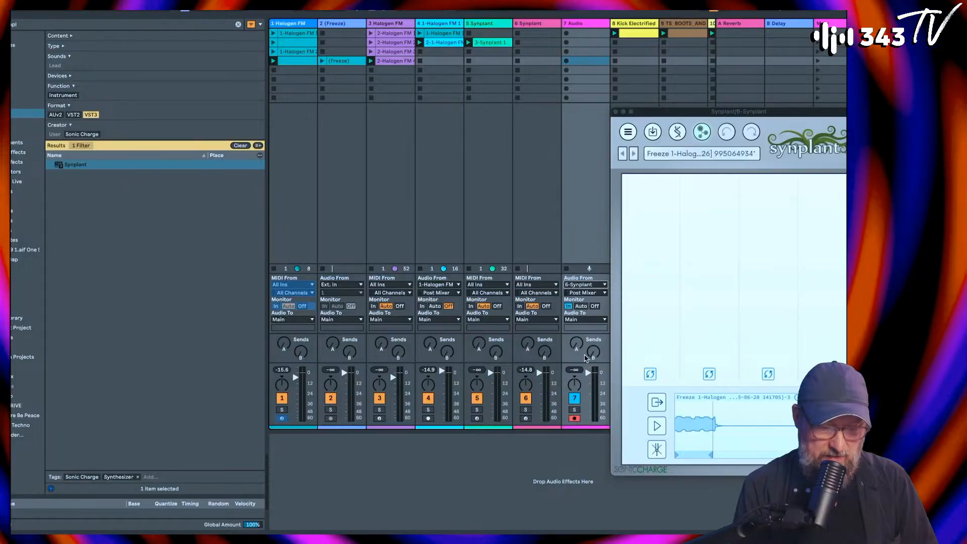
{"action": "left_click", "coordinate": [657, 428]}
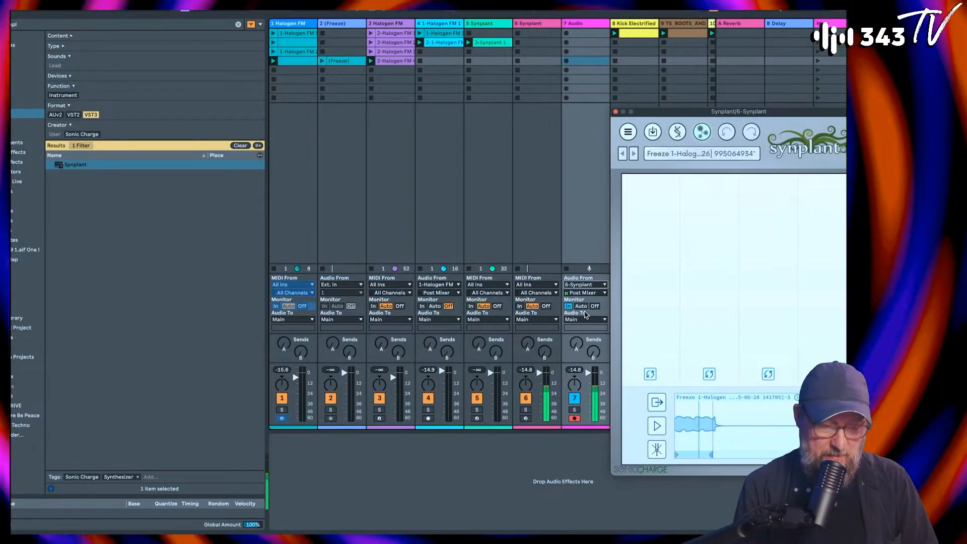
{"action": "left_click", "coordinate": [574, 399]}
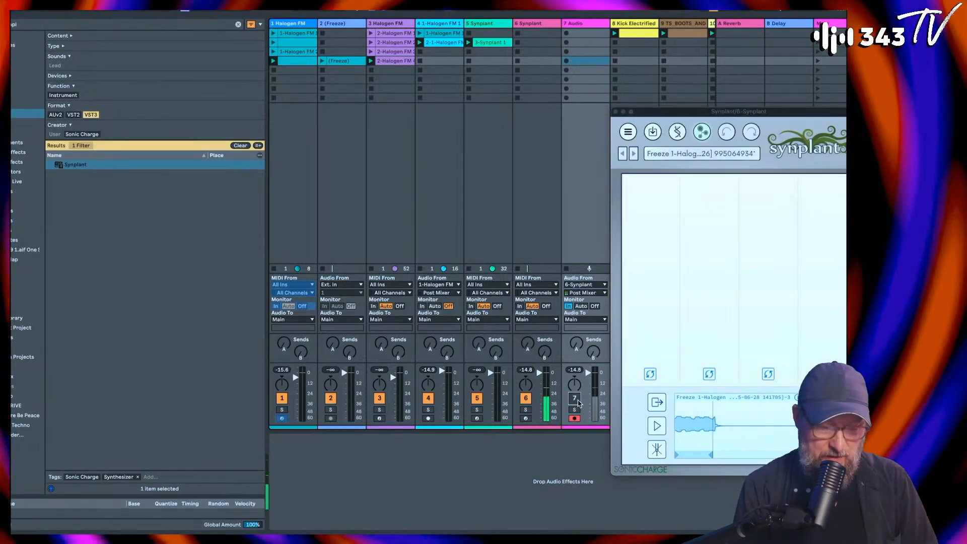
{"action": "left_click", "coordinate": [658, 428]}
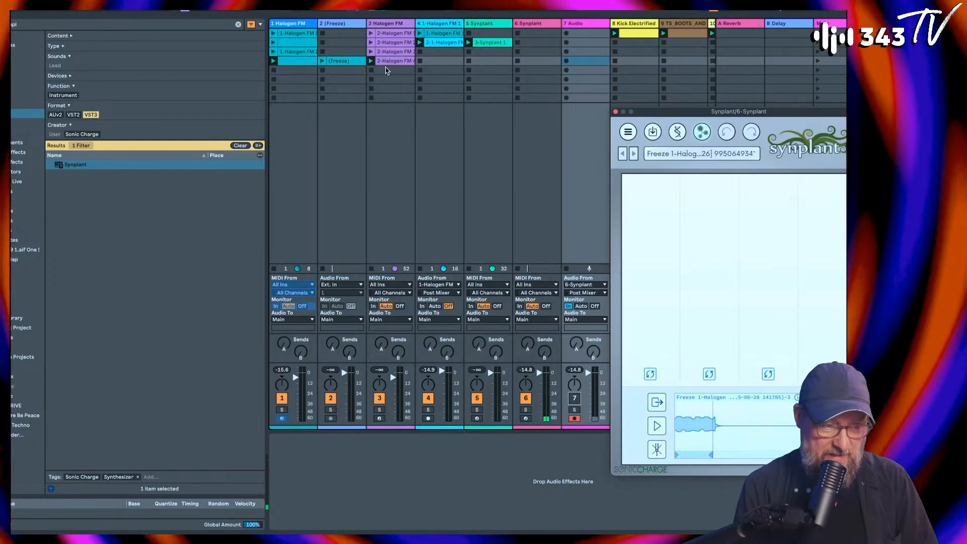
Step: Stop the other tracks' playing clips and delete the false take recorded in the audio track's fifth slot
{"action": "left_click", "coordinate": [567, 70]}
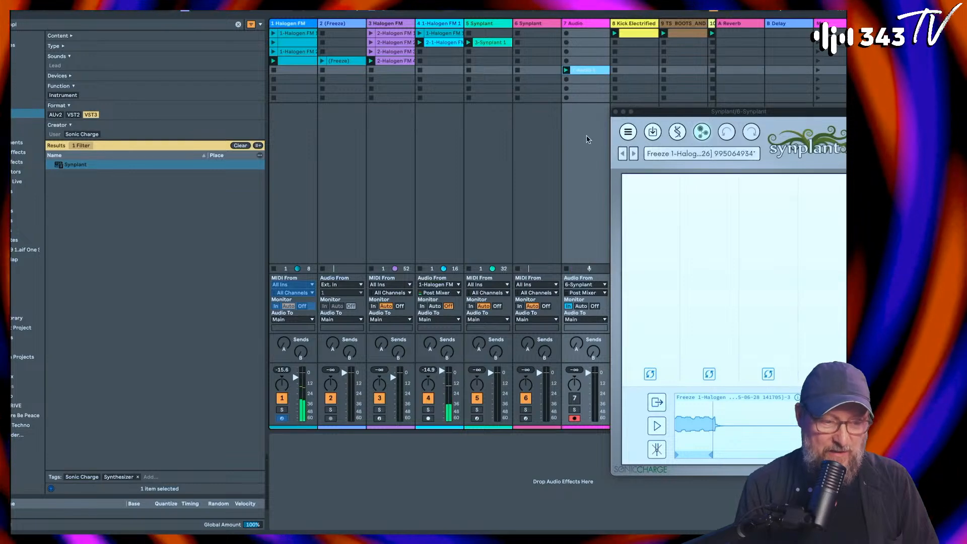
{"action": "left_click", "coordinate": [273, 269]}
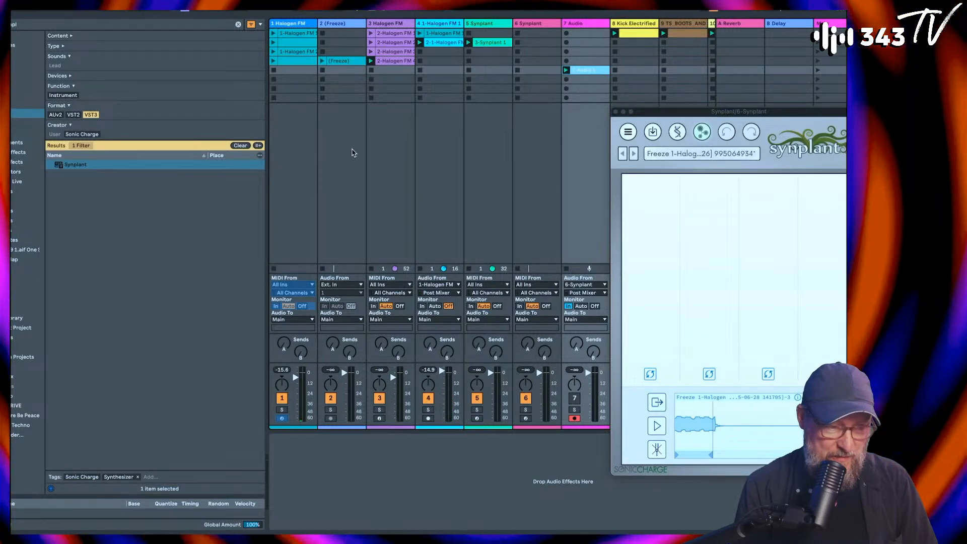
{"action": "left_click_drag", "start_coordinate": [753, 108], "coordinate": [718, 164]}
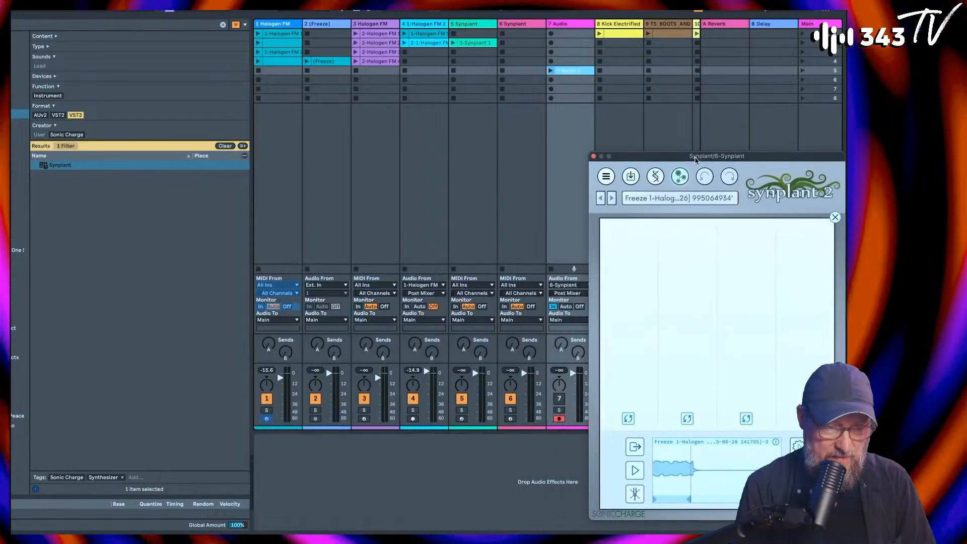
{"action": "left_click", "coordinate": [565, 71]}
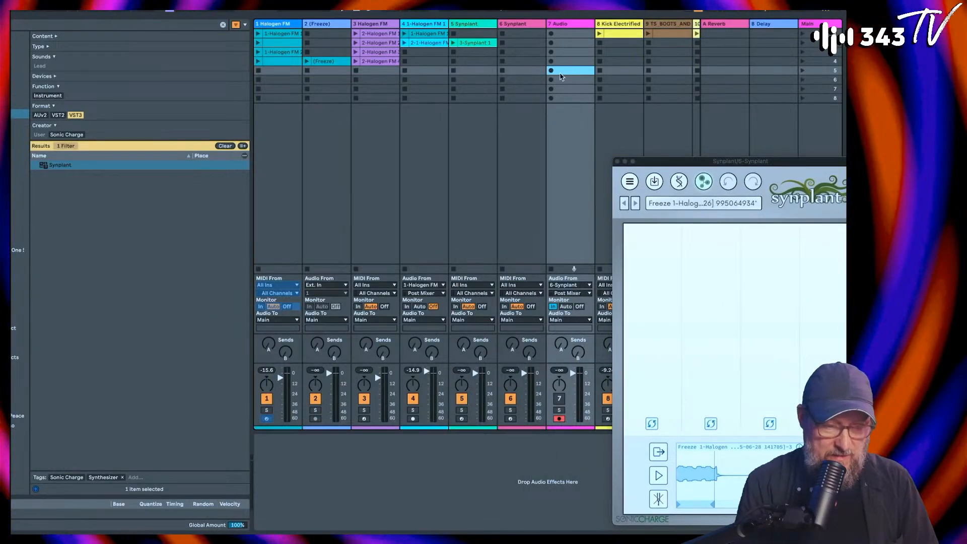
Step: Record Synplant's Genopatch process into the audio track's fifth slot and end the take by disarming the track
{"action": "left_click", "coordinate": [551, 71]}
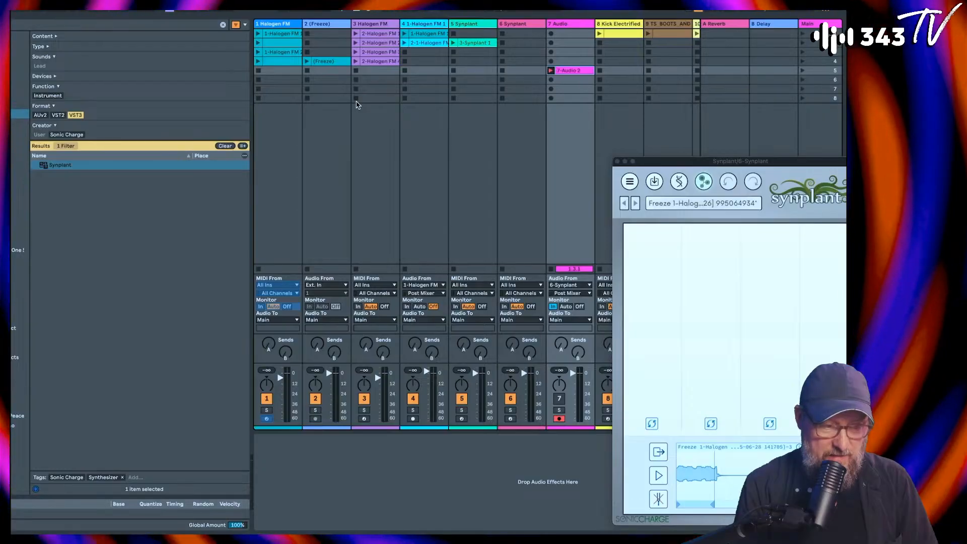
{"action": "left_click", "coordinate": [327, 62]}
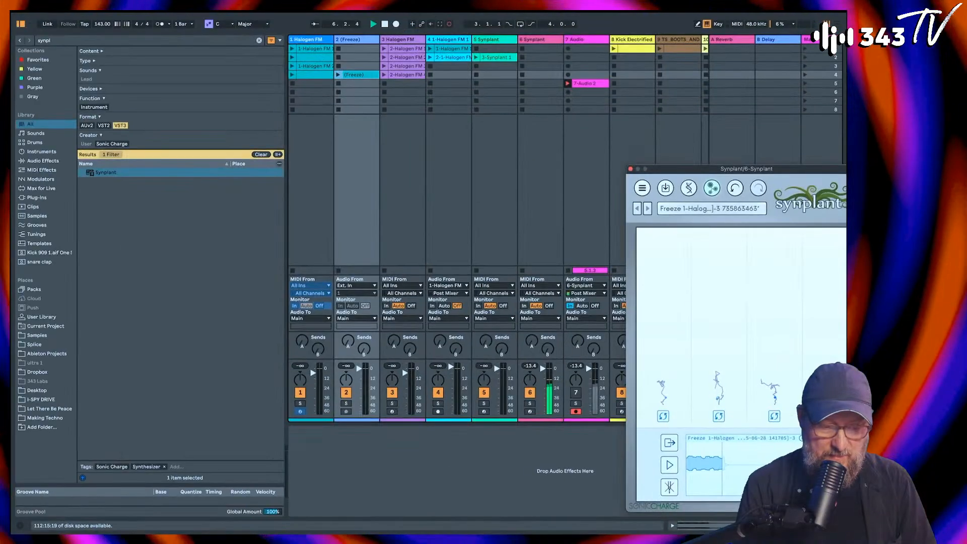
{"action": "left_click", "coordinate": [586, 84]}
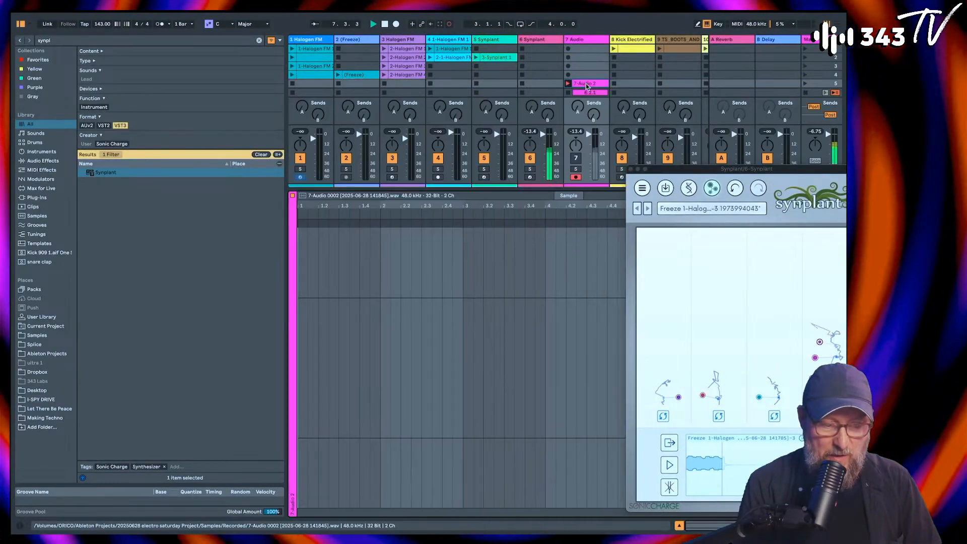
{"action": "left_click_drag", "start_coordinate": [689, 170], "coordinate": [256, 99]}
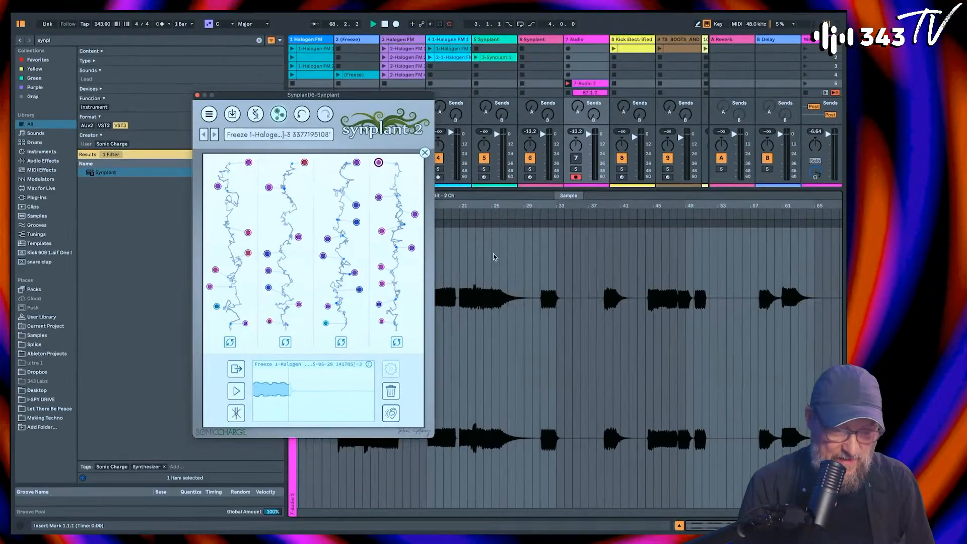
{"action": "left_click", "coordinate": [575, 177]}
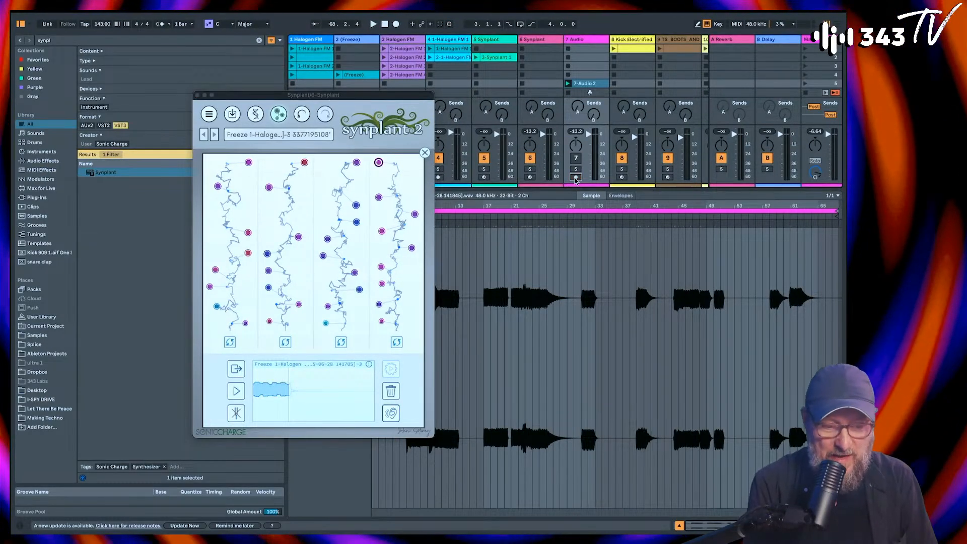
Step: Arm the Genopatch Synplant track and audition generated sounds along the first three strands, finishing on the topmost sound of the third strand
{"action": "left_click", "coordinate": [531, 176]}
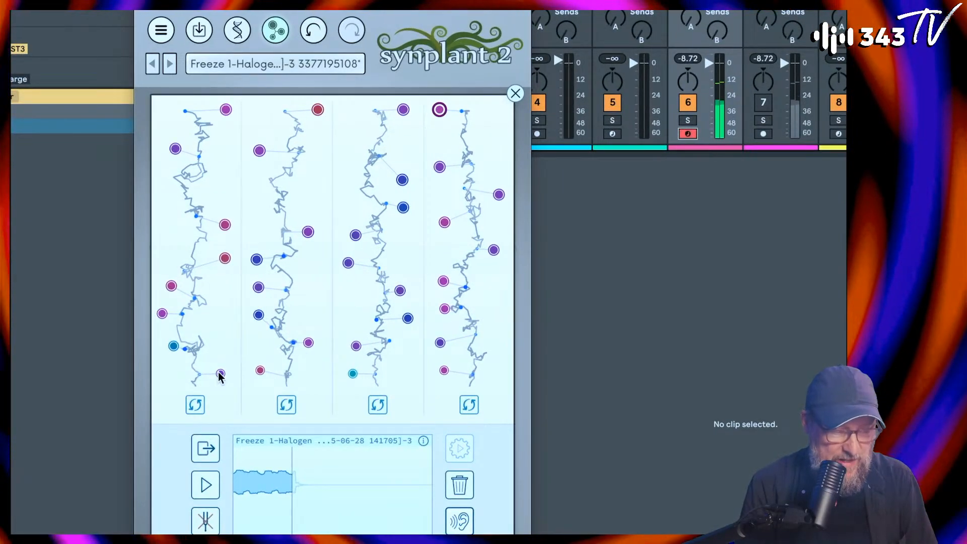
{"action": "left_click", "coordinate": [220, 373]}
{"action": "left_click", "coordinate": [173, 346]}
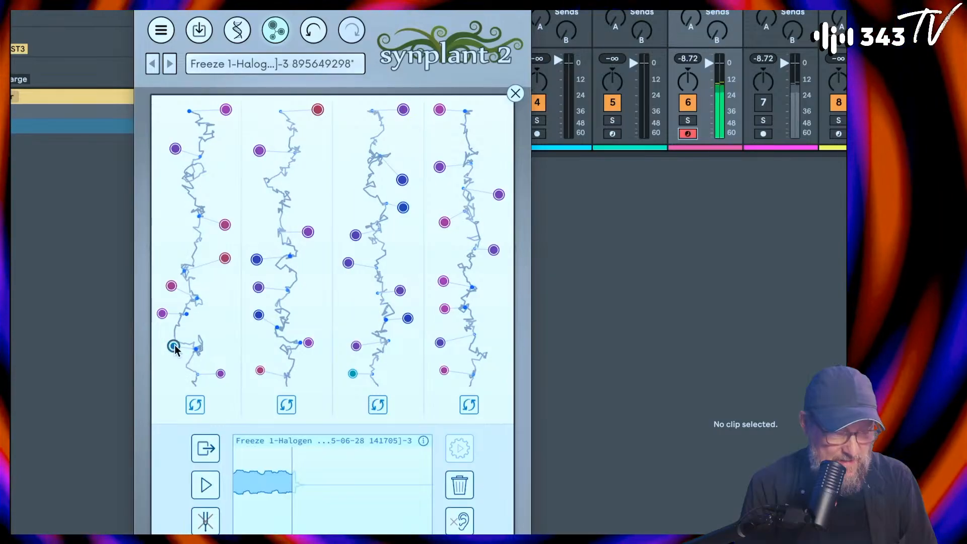
{"action": "left_click", "coordinate": [162, 313]}
{"action": "left_click", "coordinate": [171, 286]}
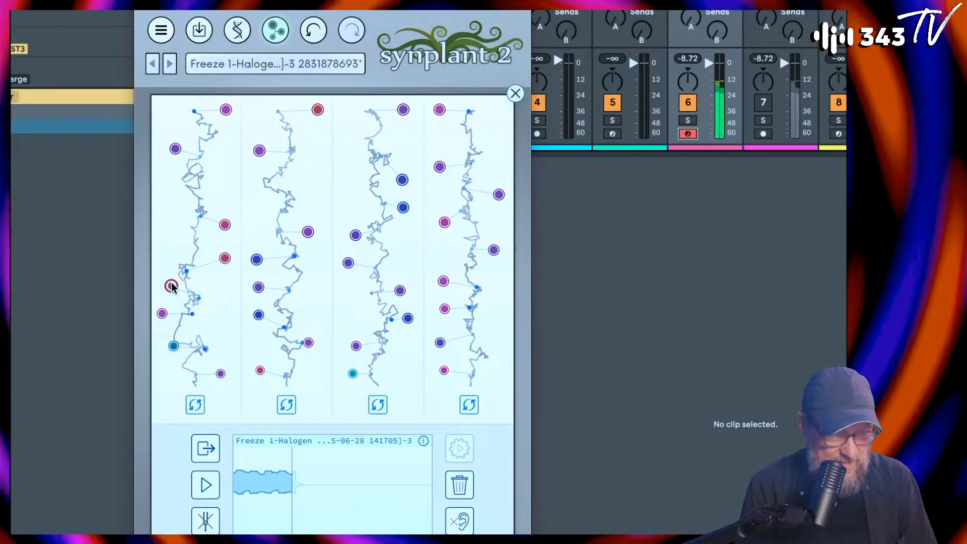
{"action": "left_click", "coordinate": [225, 259]}
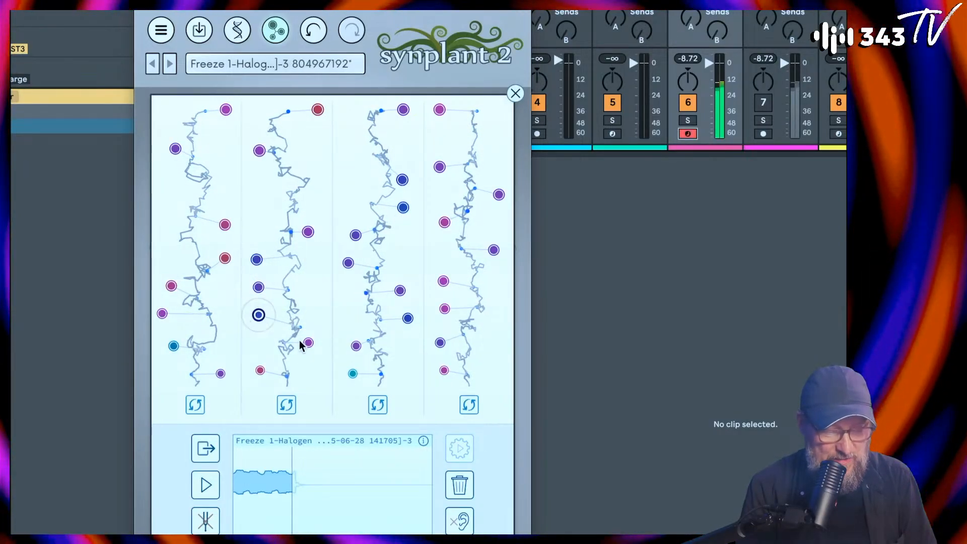
{"action": "left_click", "coordinate": [356, 346]}
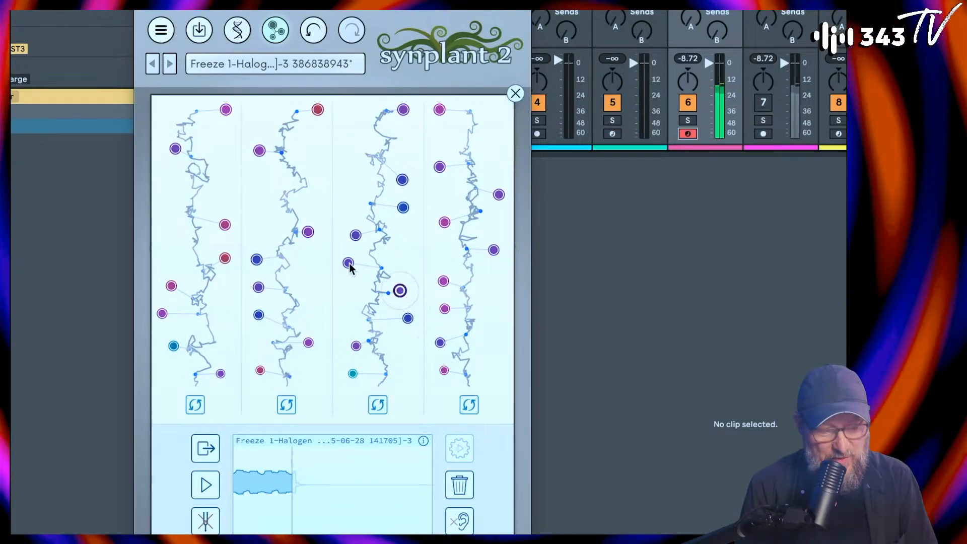
{"action": "left_click", "coordinate": [356, 236]}
{"action": "left_click", "coordinate": [402, 180]}
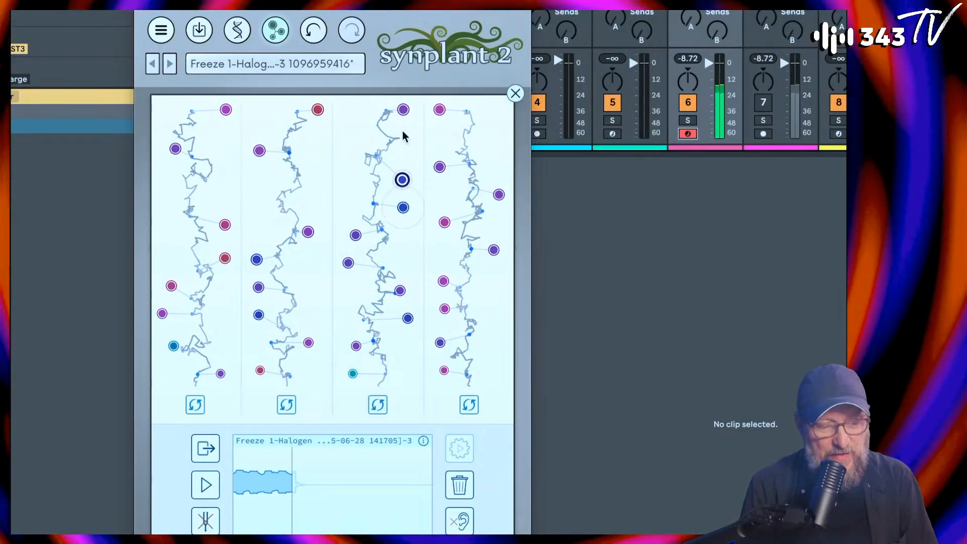
{"action": "left_click", "coordinate": [403, 110]}
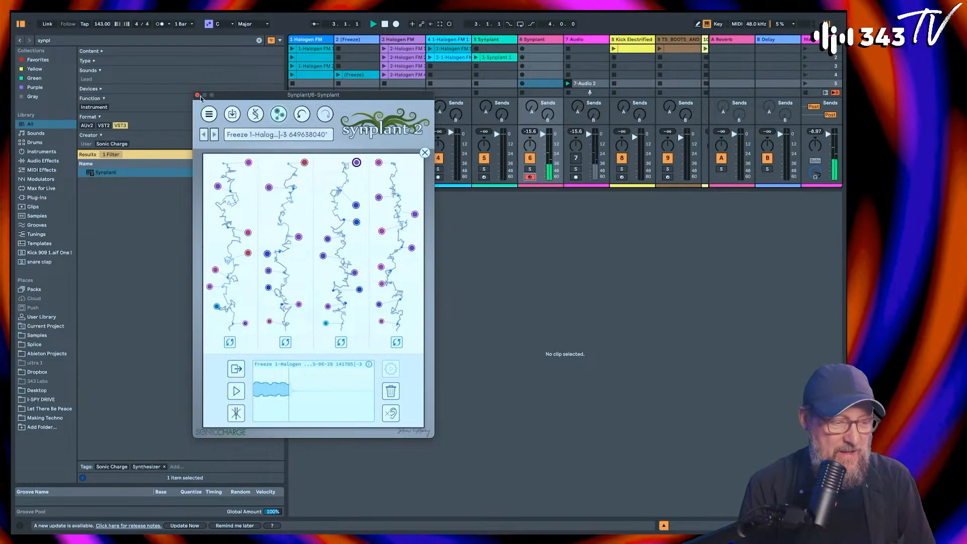
{"action": "left_click", "coordinate": [197, 96]}
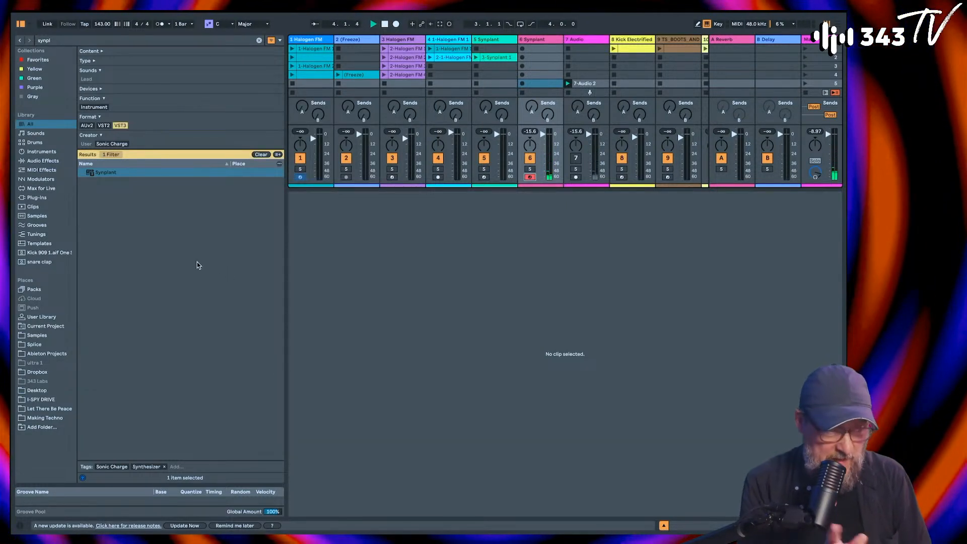
{"action": "left_click", "coordinate": [315, 40]}
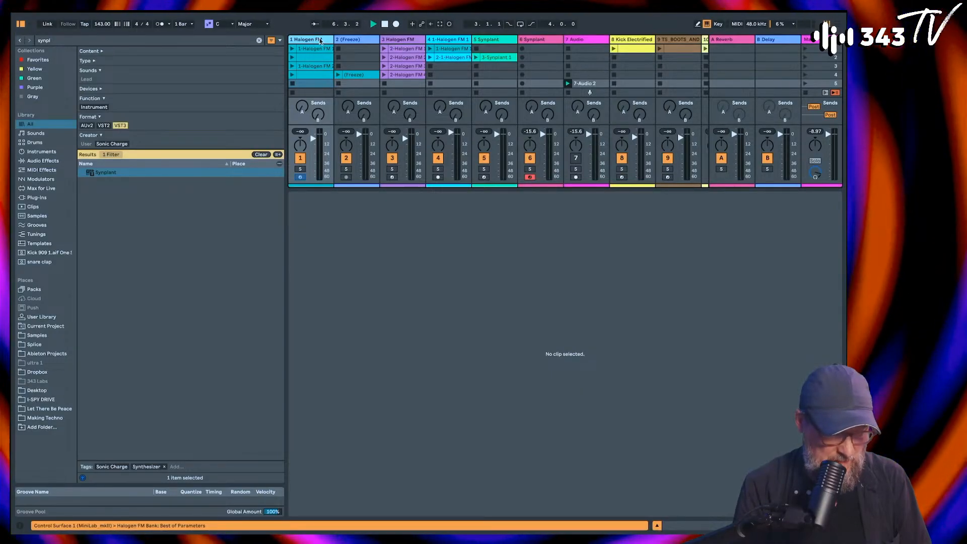
{"action": "key", "text": "super+d"}
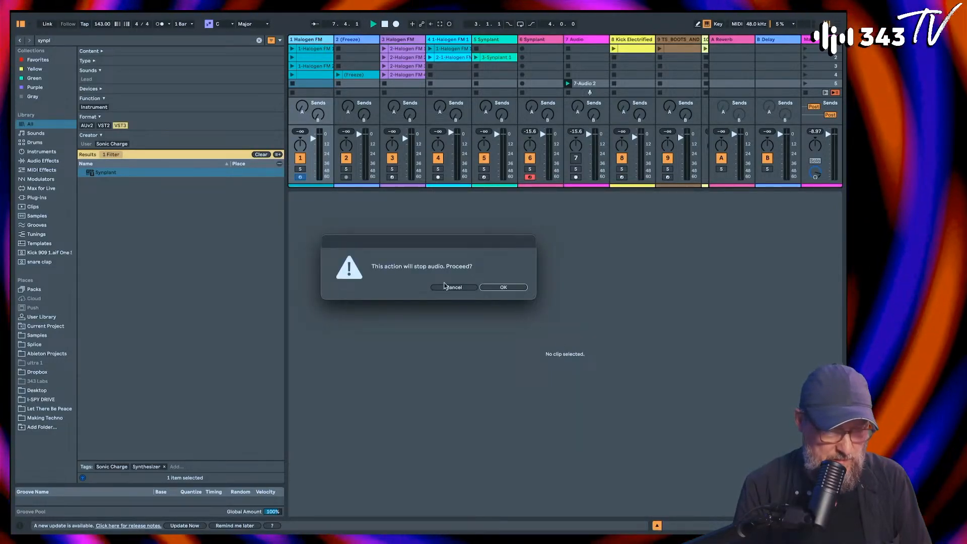
{"action": "left_click", "coordinate": [445, 287]}
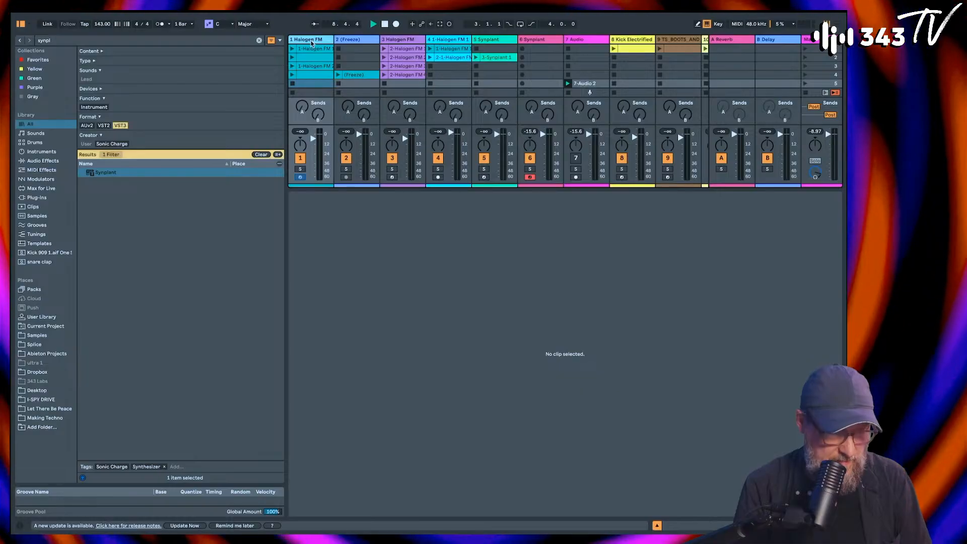
Step: Insert a MIDI track after the first Halogen FM track, search the browser for "halo", and load Halogen FM onto it
{"action": "key", "text": "super+shift+t"}
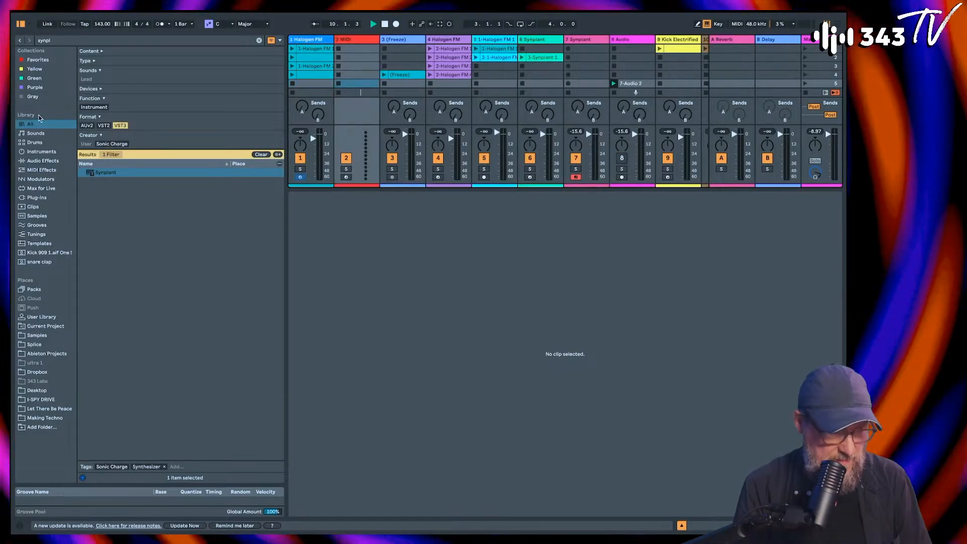
{"action": "left_click", "coordinate": [81, 44]}
{"action": "type", "text": "hal"}
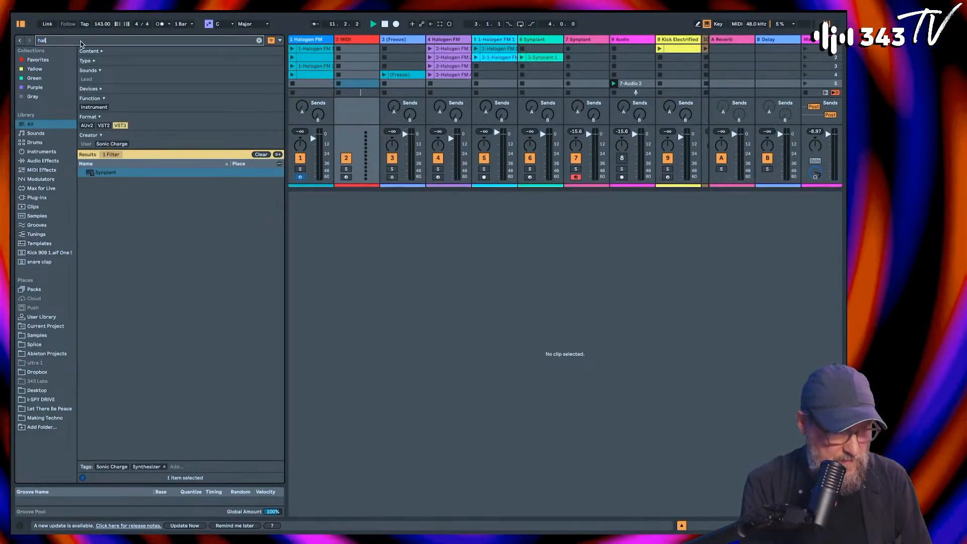
{"action": "type", "text": "o"}
{"action": "double_click", "coordinate": [98, 238]}
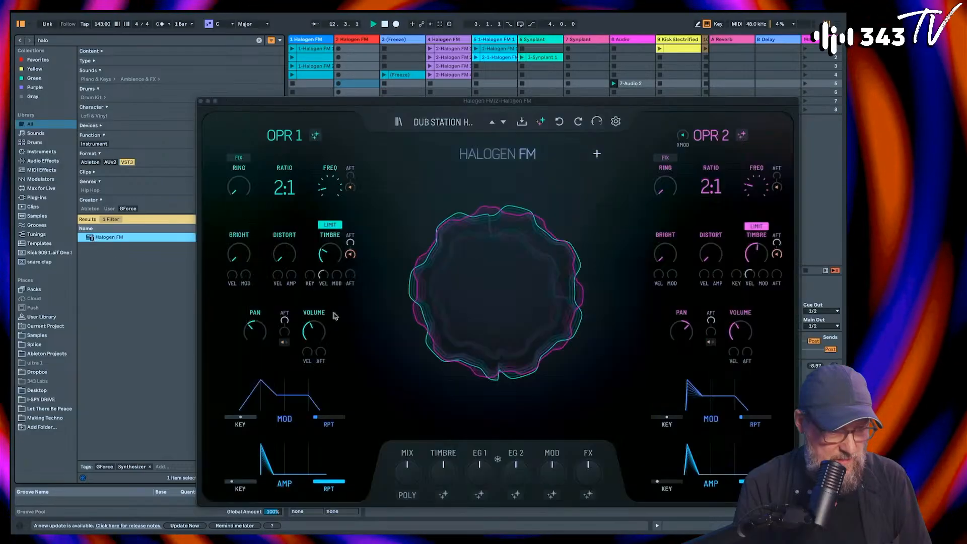
Step: Shift the computer keyboard down to octave C1 to D2 and slightly lower the new Halogen FM track's volume
{"action": "left_click_drag", "start_coordinate": [428, 103], "coordinate": [642, 63]}
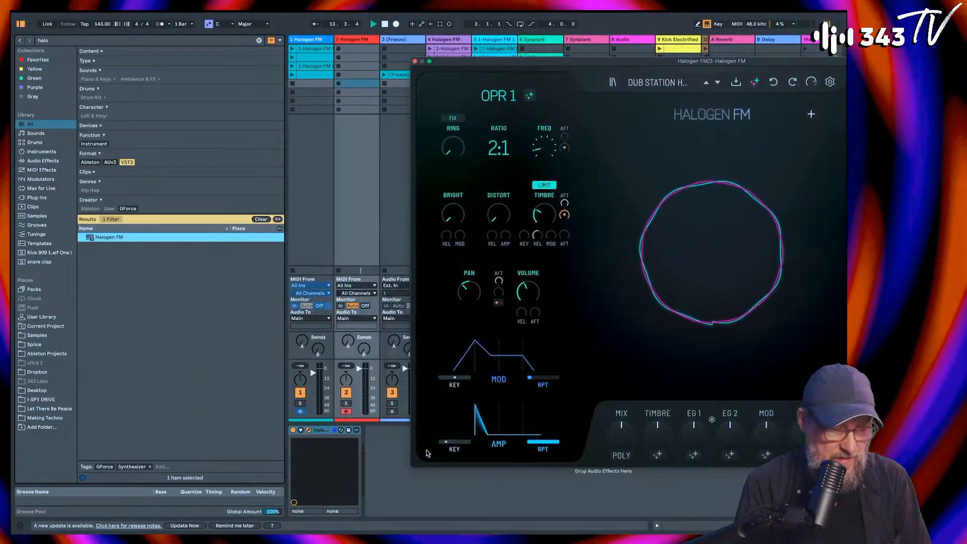
{"action": "key", "text": "z"}
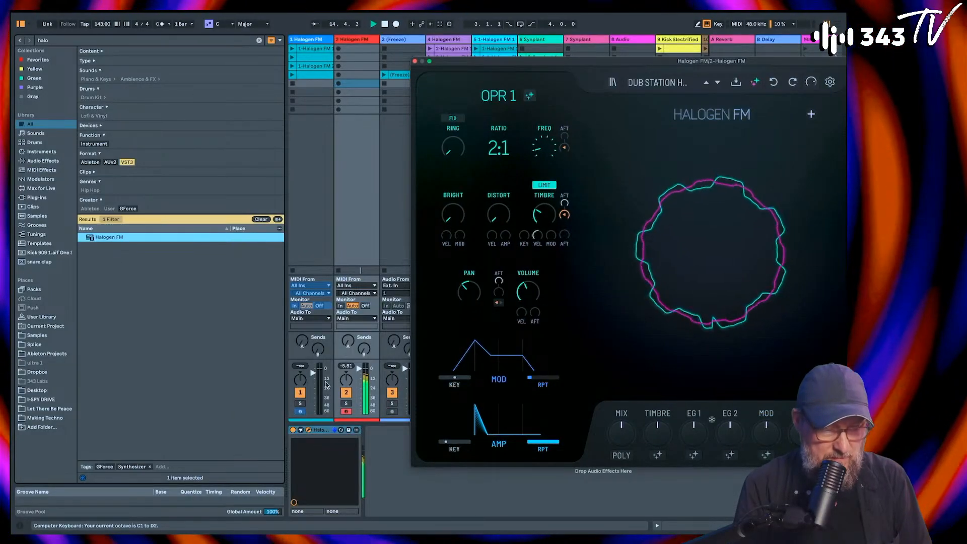
{"action": "left_click_drag", "start_coordinate": [359, 369], "coordinate": [359, 376]}
Step: Step forward through the Halogen FM presets from Dub Station past Forewarning, Atmos Choir and Opentimber to the Phendrana preset
{"action": "left_click_drag", "start_coordinate": [540, 62], "coordinate": [296, 60]}
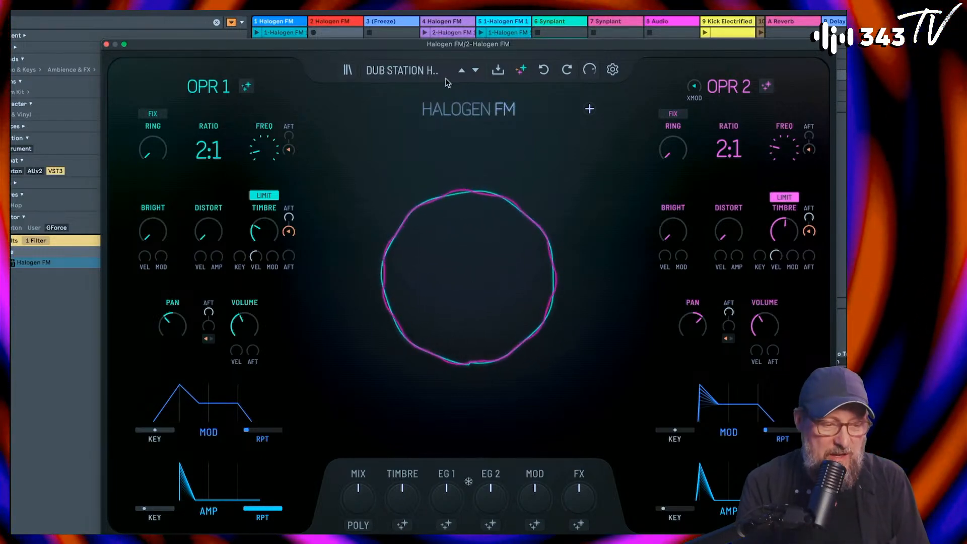
{"action": "left_click", "coordinate": [475, 71]}
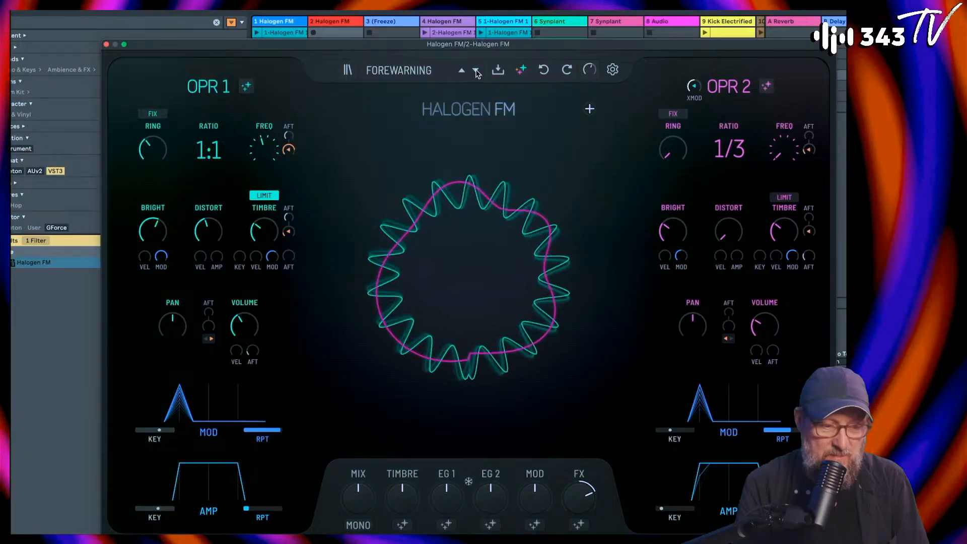
{"action": "left_click", "coordinate": [475, 71]}
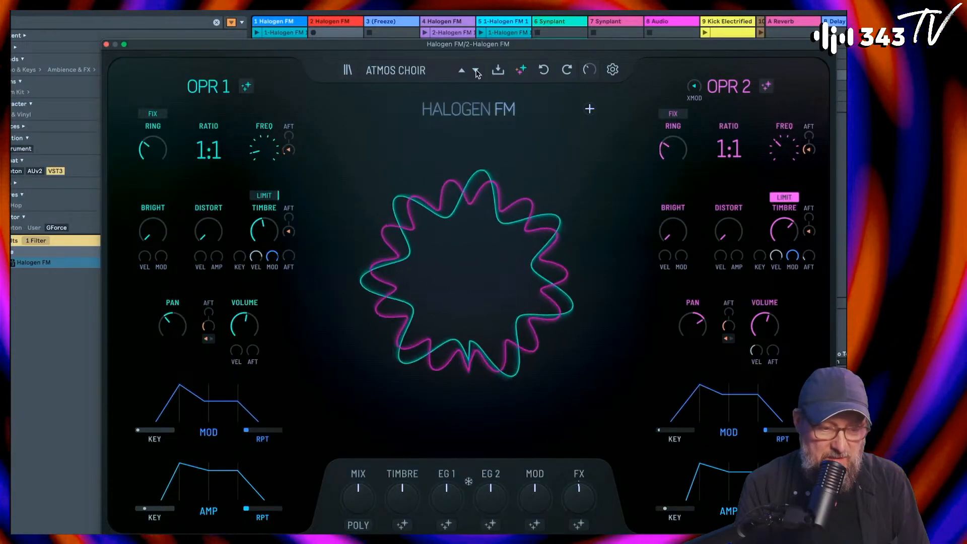
{"action": "left_click", "coordinate": [476, 70]}
{"action": "left_click", "coordinate": [476, 71]}
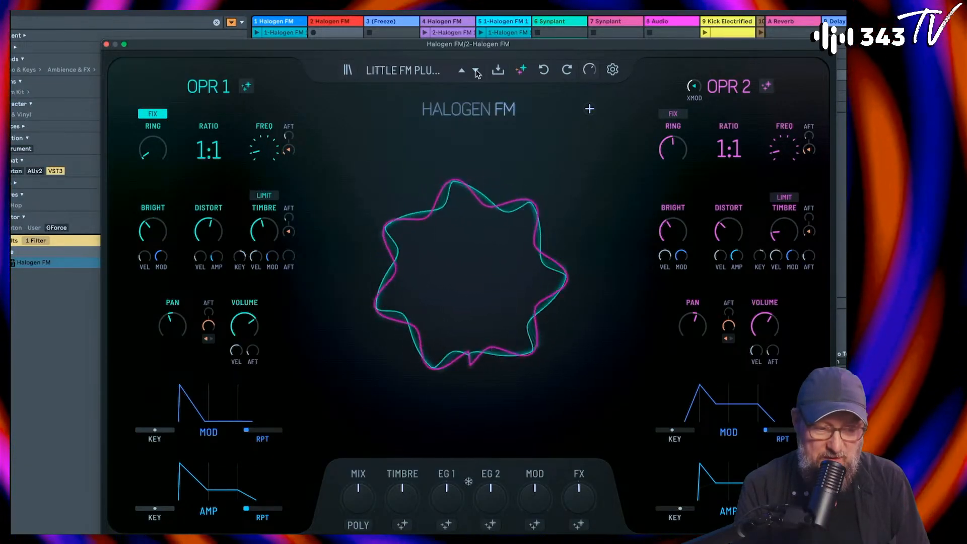
{"action": "left_click", "coordinate": [475, 70]}
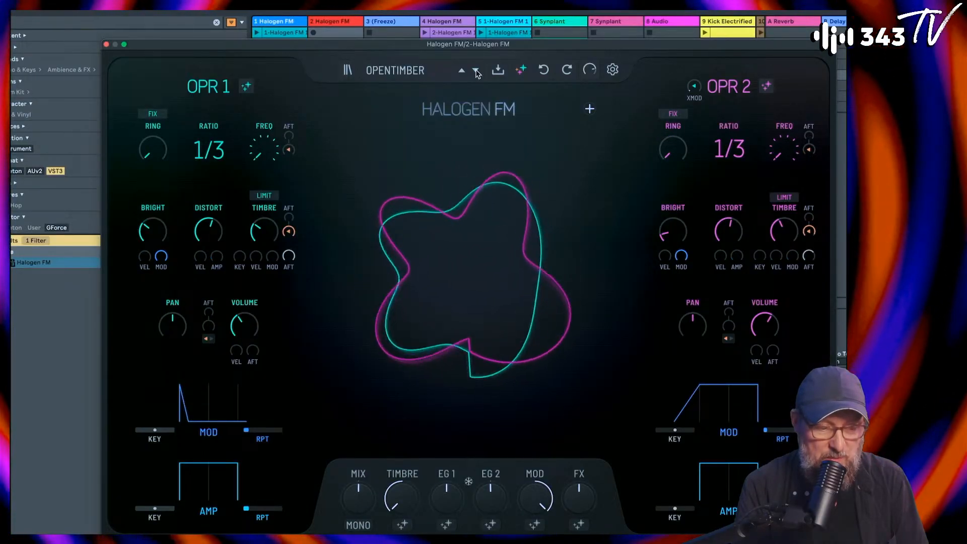
{"action": "left_click", "coordinate": [476, 71]}
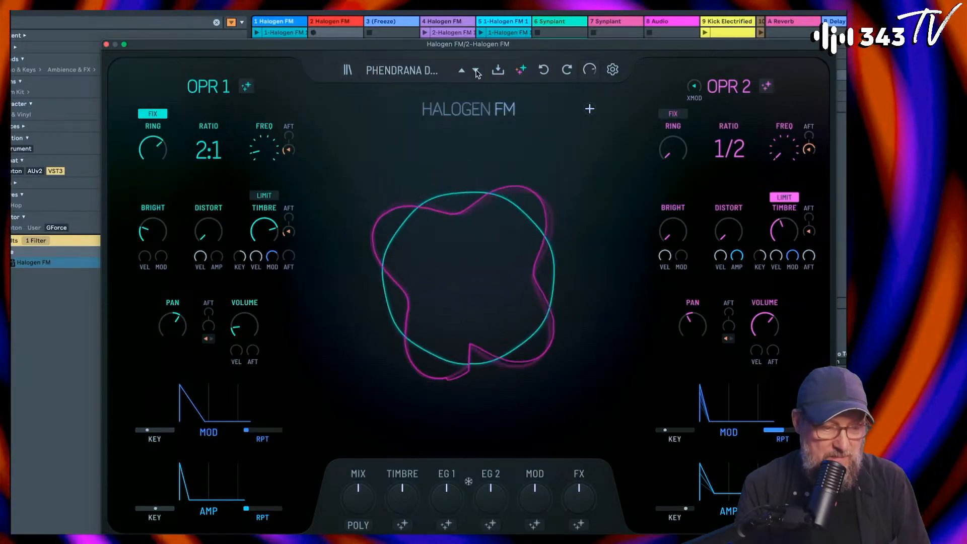
Step: Randomize the whole patch of the second Halogen FM instance many times in a row, auditioning each newly generated sound
{"action": "left_click", "coordinate": [479, 276]}
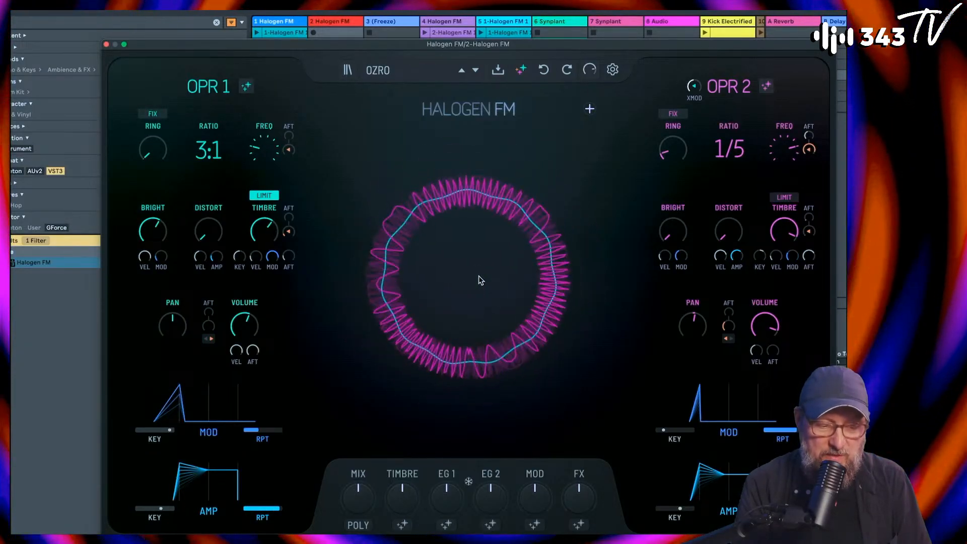
{"action": "left_click", "coordinate": [478, 276]}
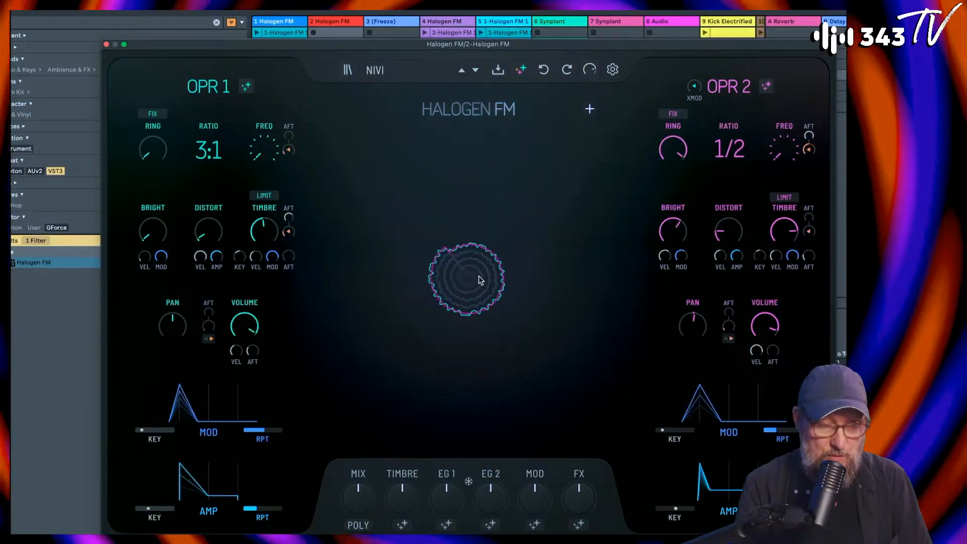
{"action": "left_click", "coordinate": [478, 276]}
{"action": "left_click", "coordinate": [478, 276]}
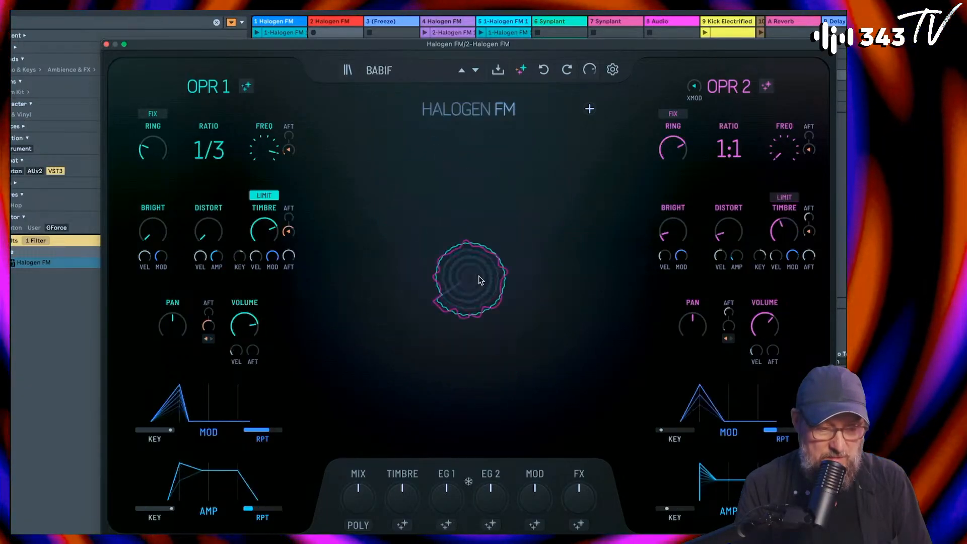
{"action": "left_click", "coordinate": [479, 277]}
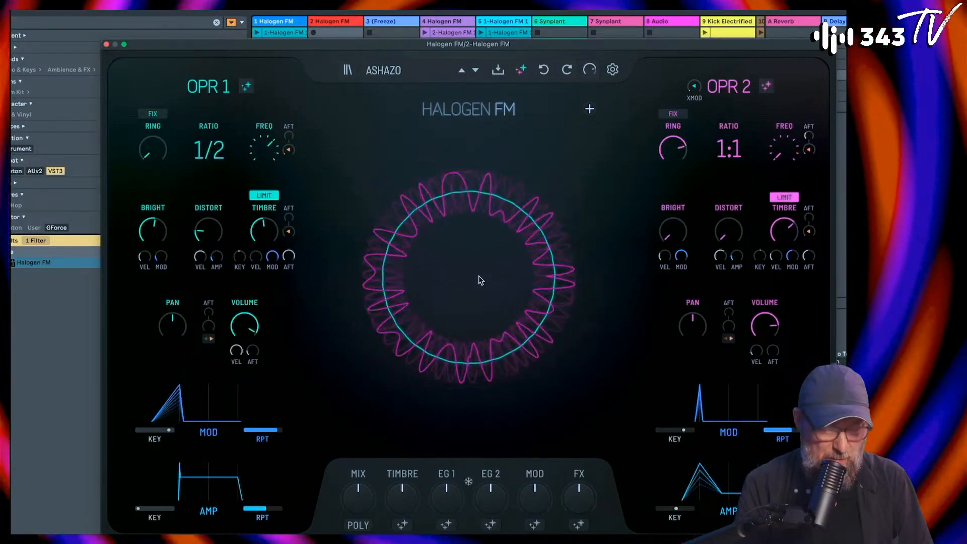
{"action": "left_click", "coordinate": [479, 276]}
{"action": "left_click", "coordinate": [479, 277]}
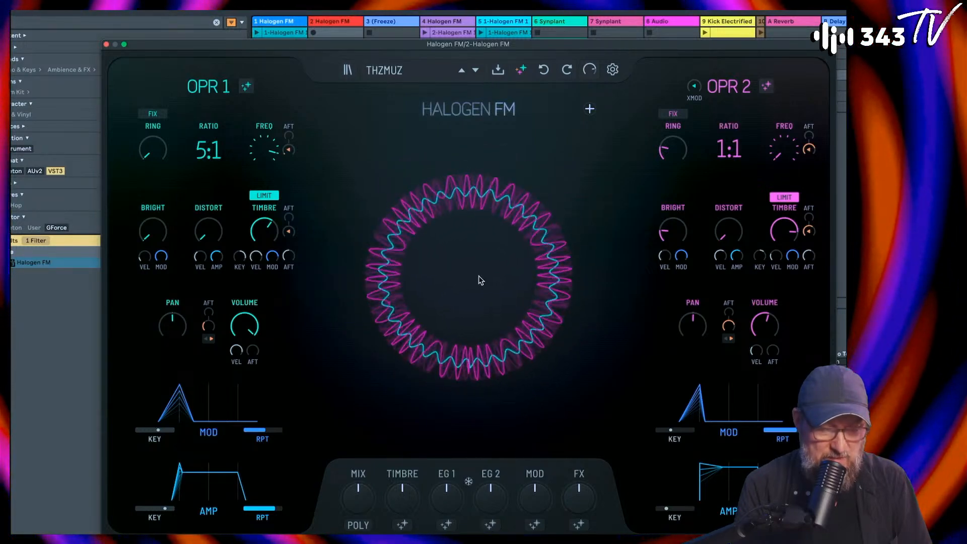
{"action": "left_click", "coordinate": [479, 276]}
{"action": "left_click", "coordinate": [479, 276]}
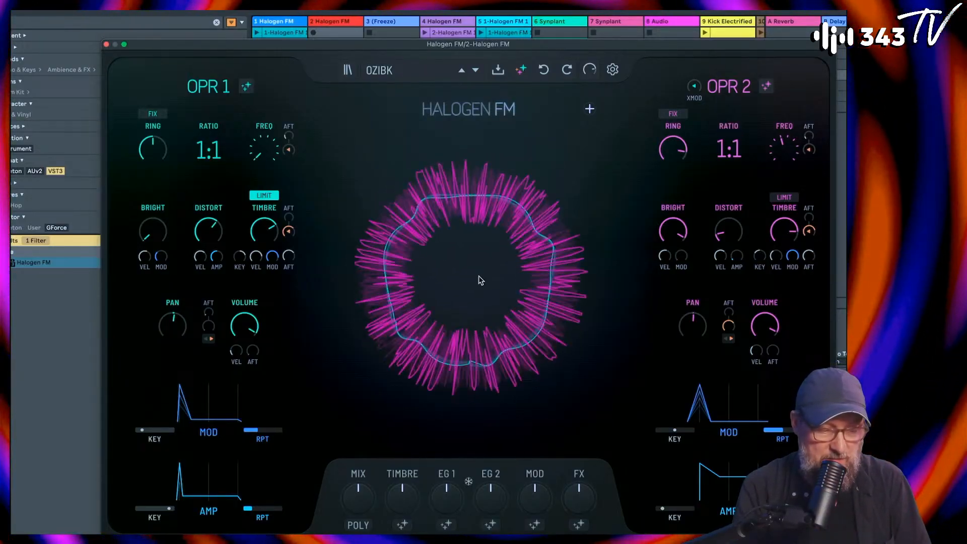
{"action": "left_click", "coordinate": [479, 276]}
{"action": "left_click", "coordinate": [478, 276]}
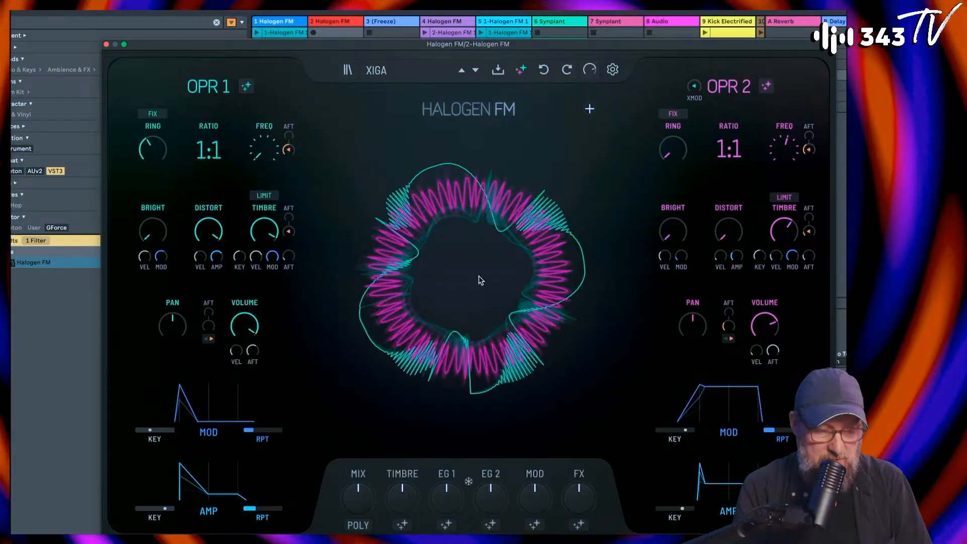
{"action": "left_click", "coordinate": [479, 276]}
{"action": "left_click", "coordinate": [481, 281]}
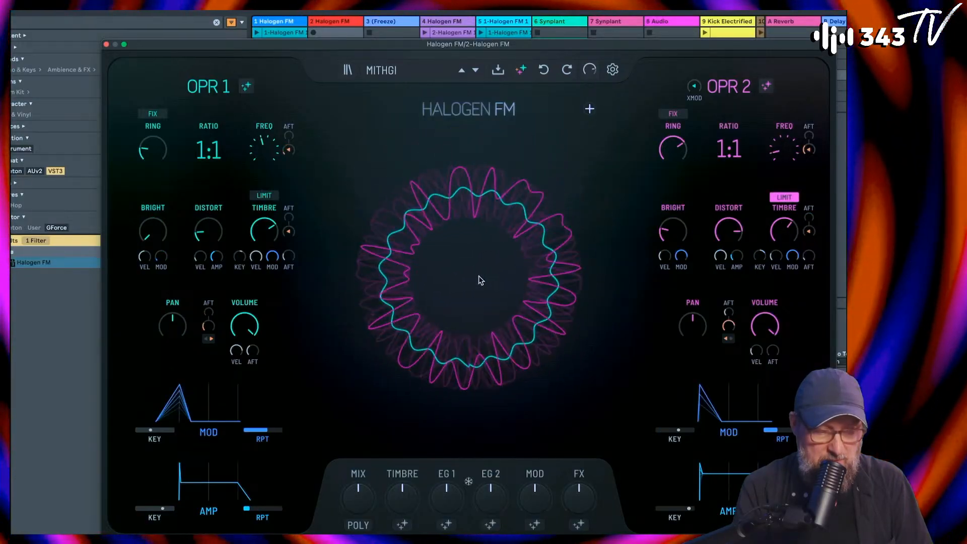
{"action": "left_click", "coordinate": [482, 280]}
{"action": "left_click", "coordinate": [481, 281]}
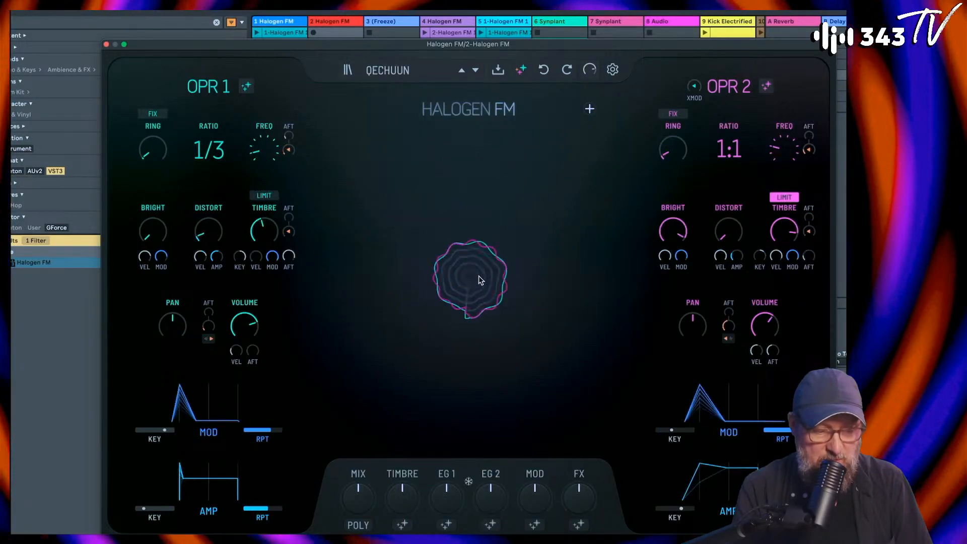
{"action": "left_click", "coordinate": [482, 281]}
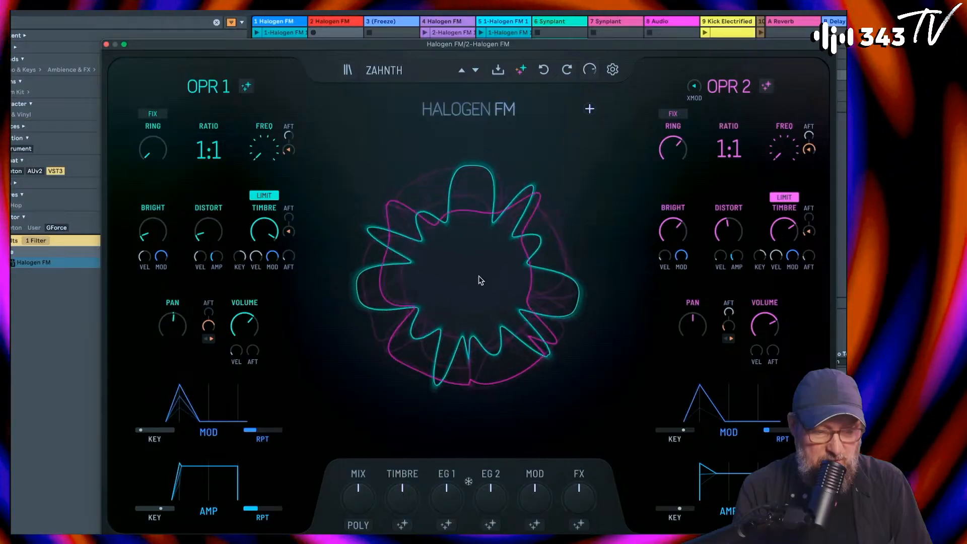
{"action": "left_click", "coordinate": [478, 277]}
{"action": "left_click", "coordinate": [479, 279]}
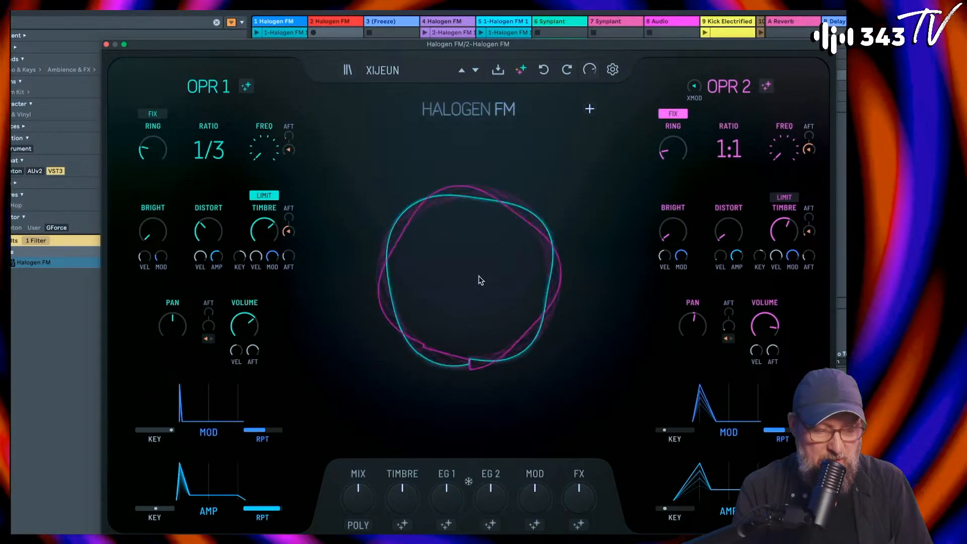
{"action": "left_click", "coordinate": [480, 279]}
{"action": "left_click", "coordinate": [479, 281]}
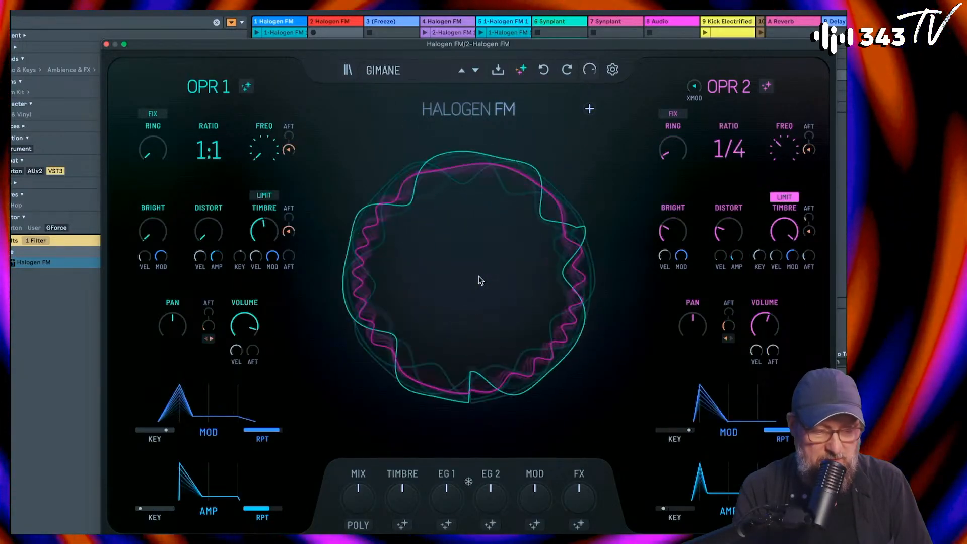
{"action": "left_click", "coordinate": [481, 281]}
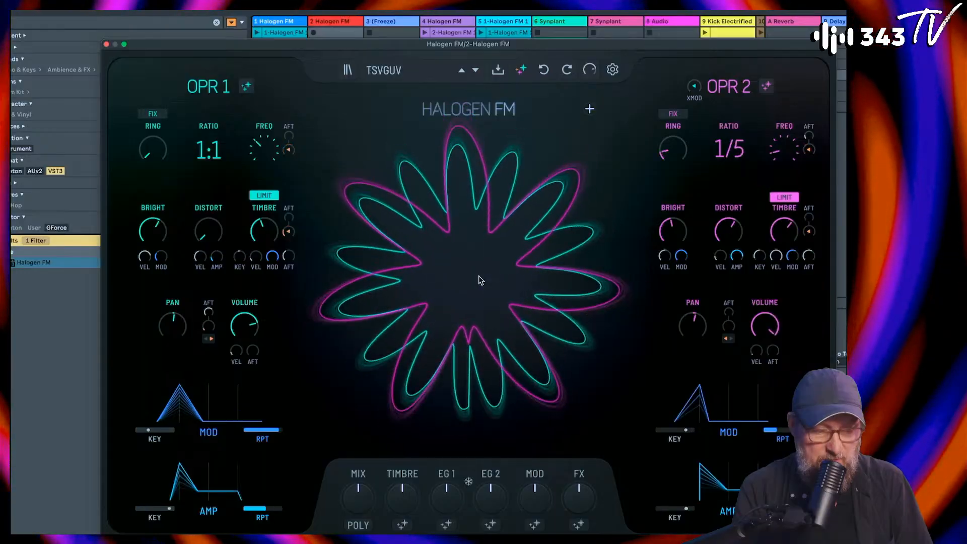
{"action": "left_click", "coordinate": [482, 281]}
{"action": "left_click", "coordinate": [479, 277]}
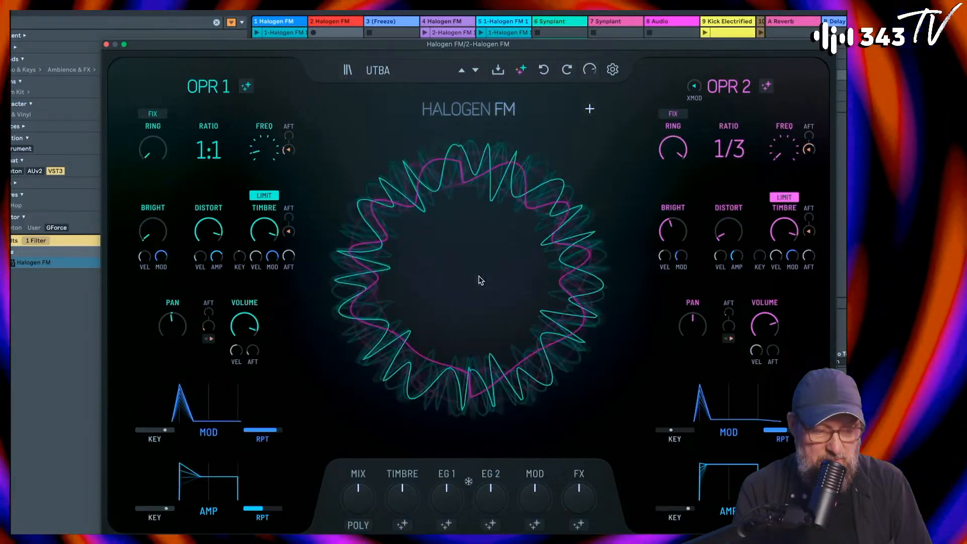
{"action": "left_click", "coordinate": [480, 281]}
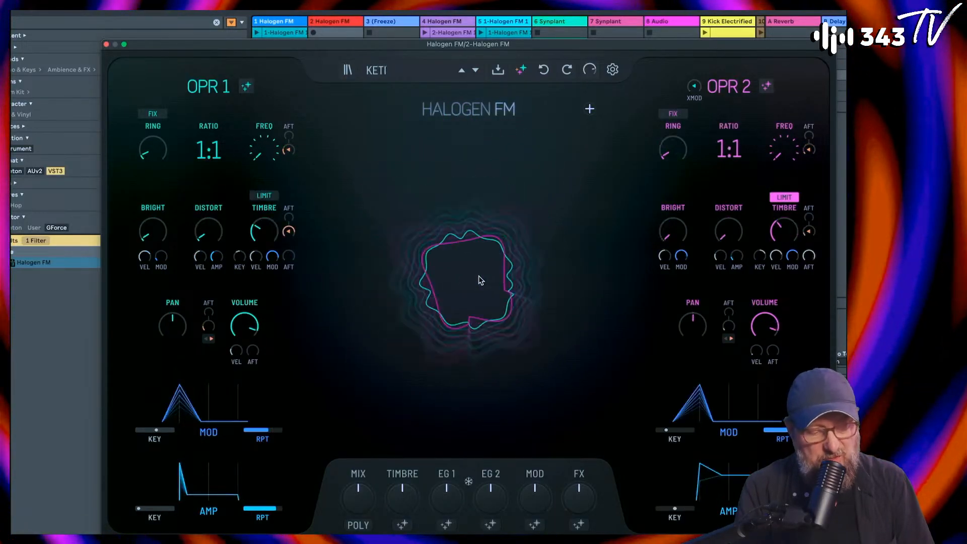
{"action": "left_click", "coordinate": [480, 280]}
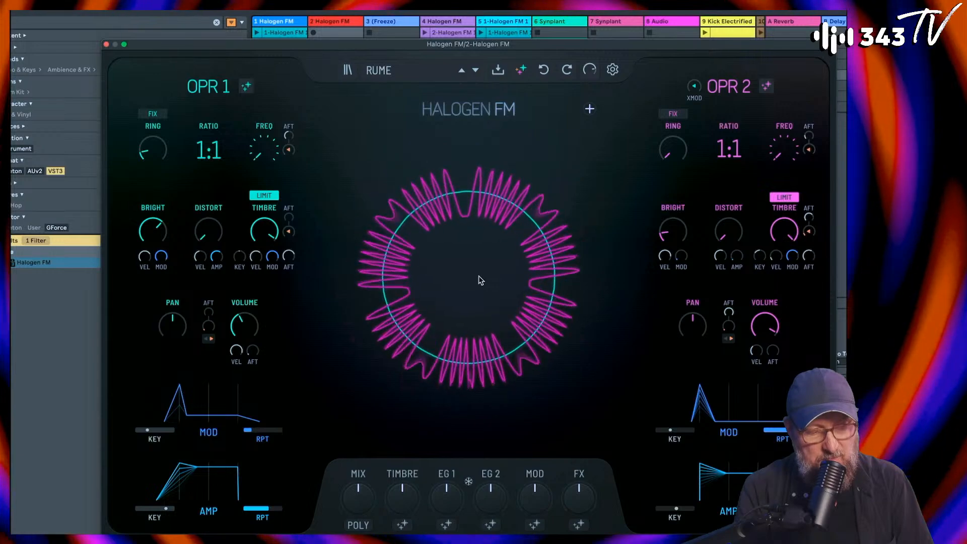
{"action": "left_click", "coordinate": [480, 280]}
{"action": "left_click", "coordinate": [480, 280]}
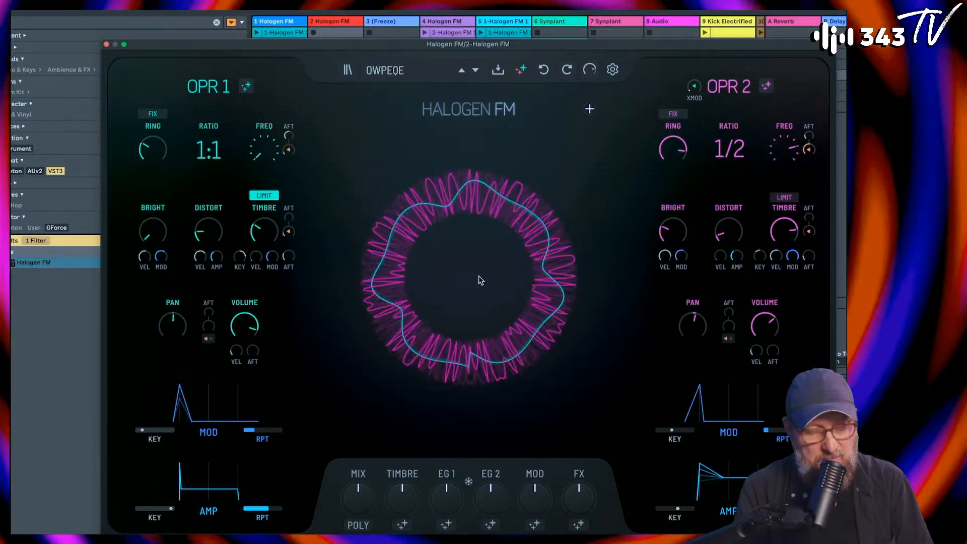
{"action": "left_click", "coordinate": [479, 280]}
{"action": "left_click", "coordinate": [479, 278]}
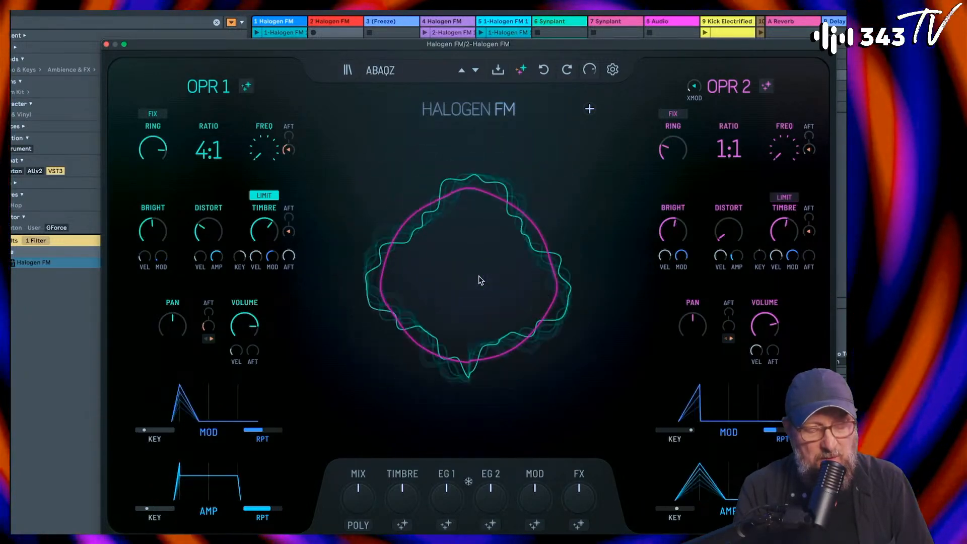
{"action": "left_click", "coordinate": [479, 277]}
{"action": "left_click", "coordinate": [479, 280]}
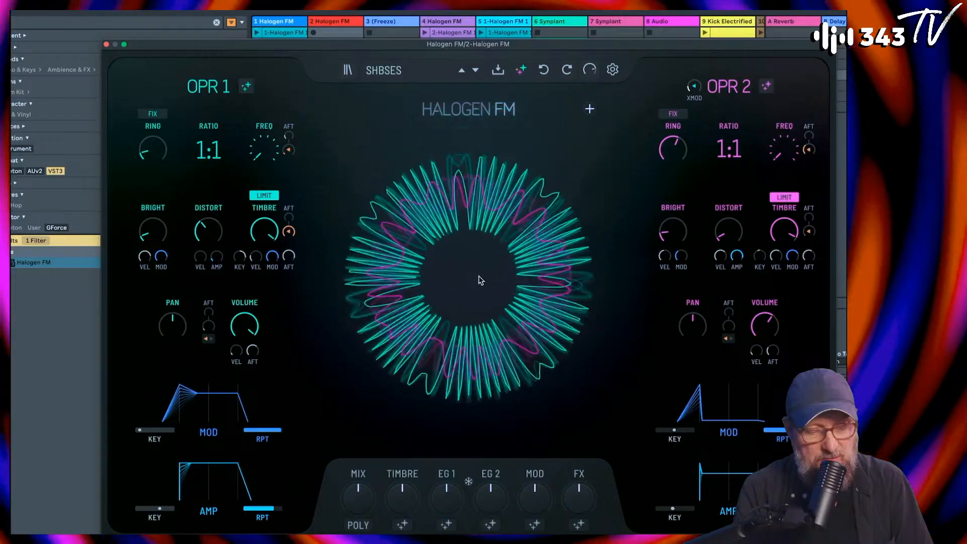
{"action": "left_click", "coordinate": [479, 279]}
{"action": "left_click", "coordinate": [479, 277]}
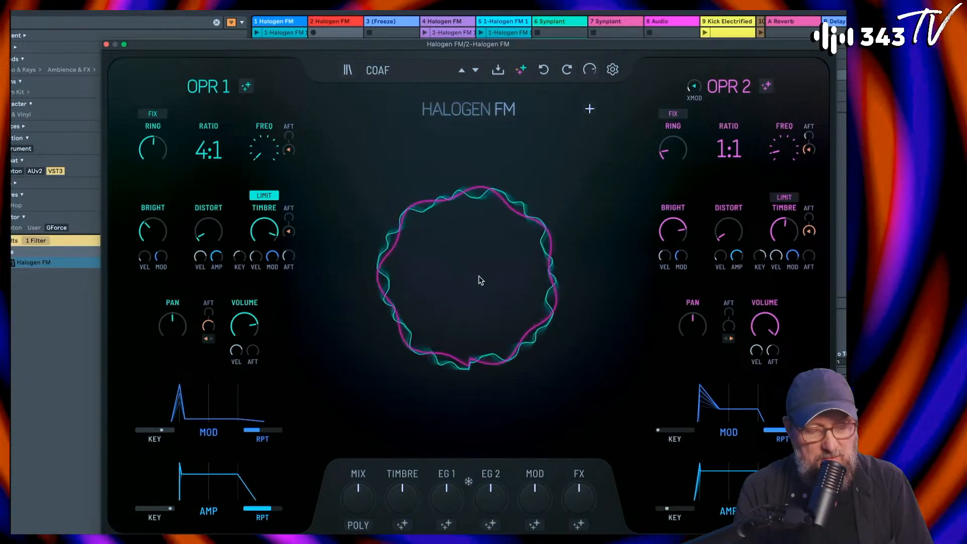
{"action": "left_click", "coordinate": [478, 277]}
{"action": "left_click", "coordinate": [478, 277]}
{"action": "left_click", "coordinate": [479, 277]}
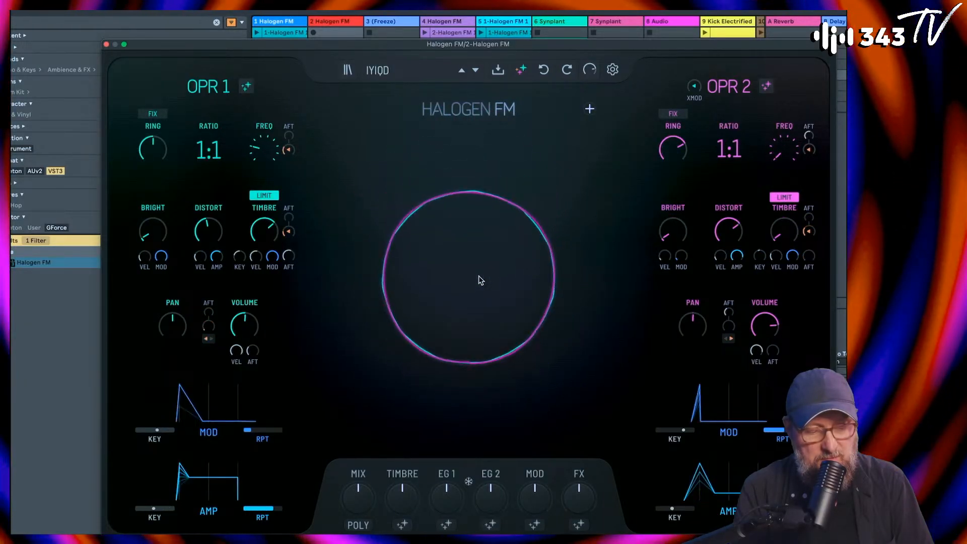
{"action": "left_click", "coordinate": [479, 277]}
{"action": "left_click", "coordinate": [479, 277]}
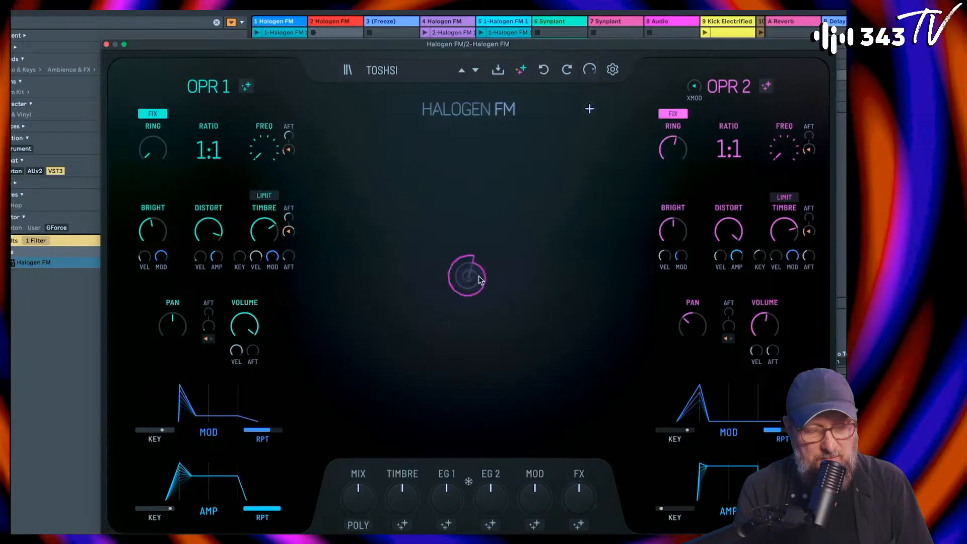
{"action": "left_click", "coordinate": [479, 277]}
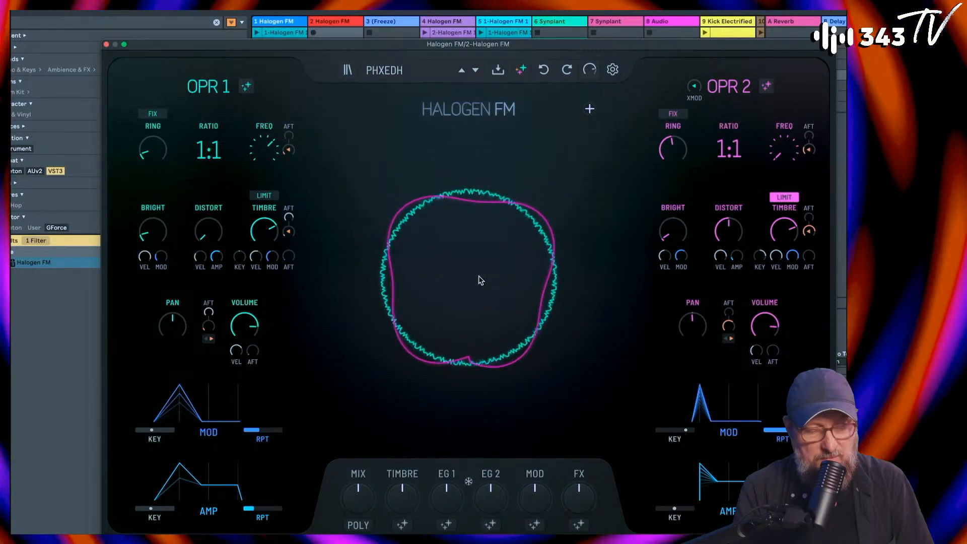
{"action": "left_click", "coordinate": [480, 277]}
{"action": "left_click", "coordinate": [479, 277]}
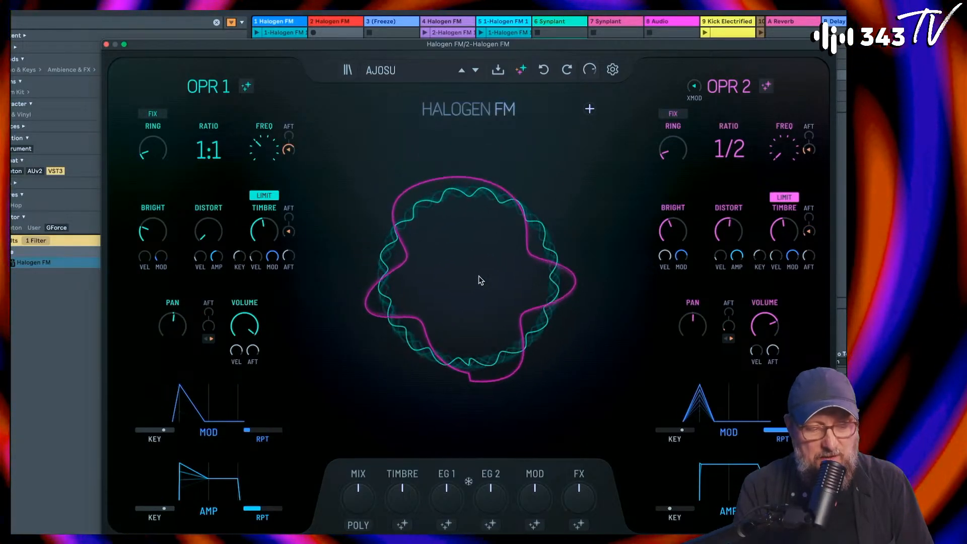
{"action": "left_click", "coordinate": [479, 277]}
{"action": "left_click", "coordinate": [478, 280]}
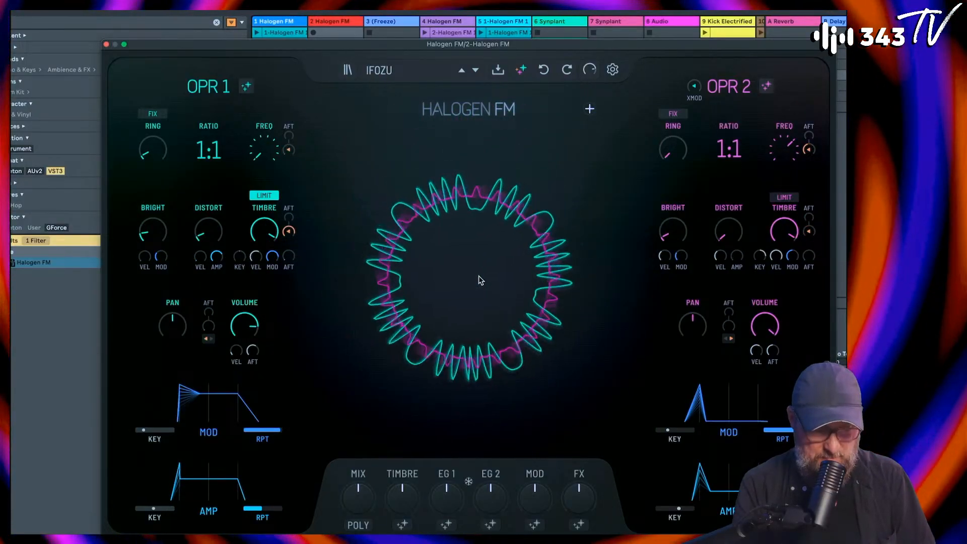
{"action": "left_click", "coordinate": [479, 277]}
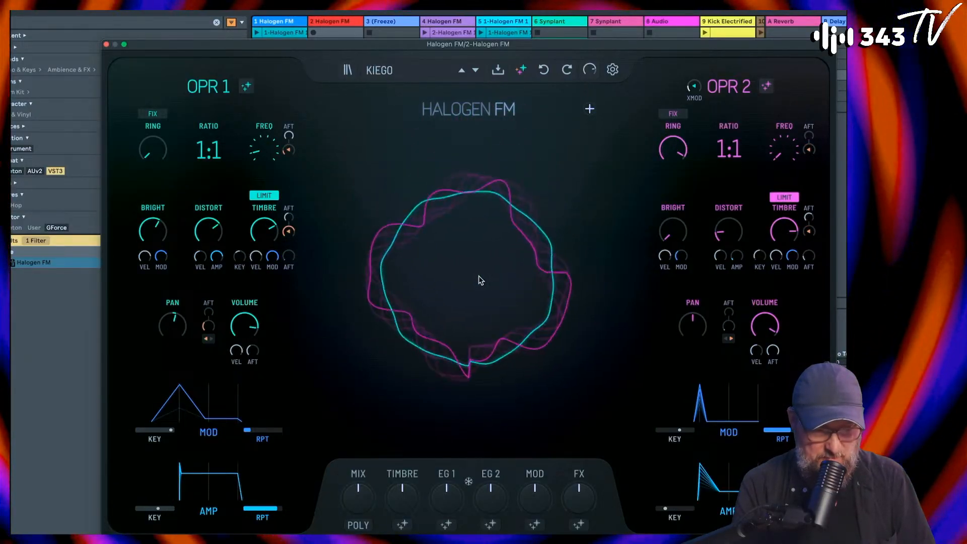
{"action": "left_click", "coordinate": [479, 280]}
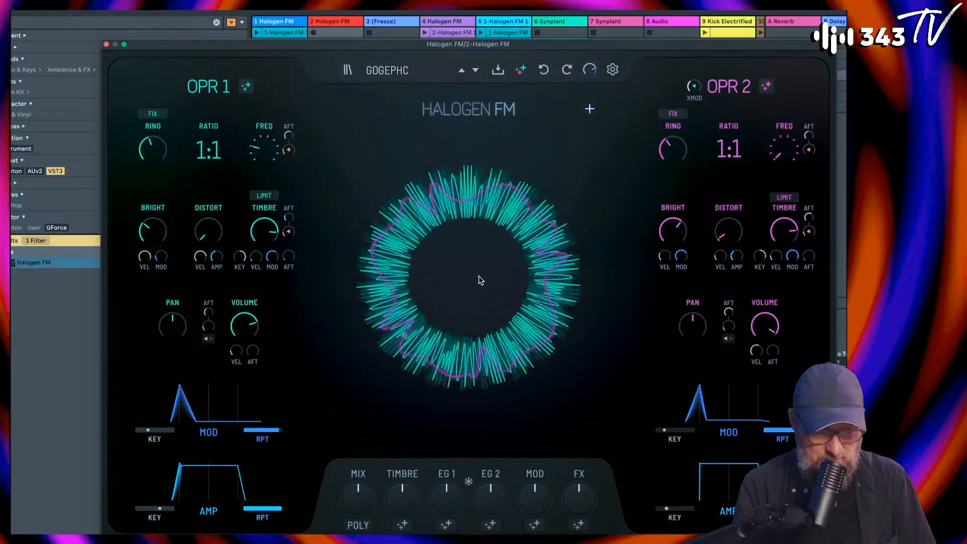
{"action": "left_click", "coordinate": [480, 280]}
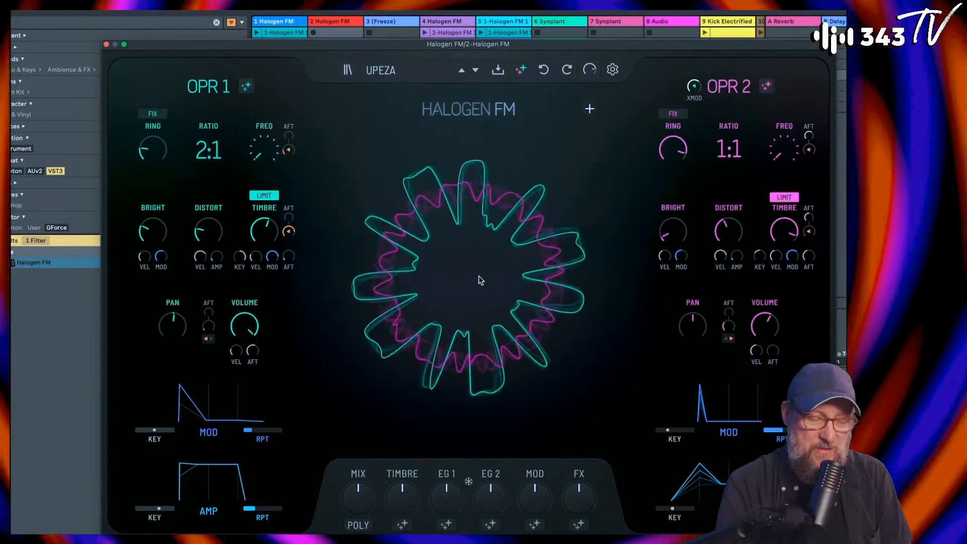
{"action": "left_click", "coordinate": [470, 275]}
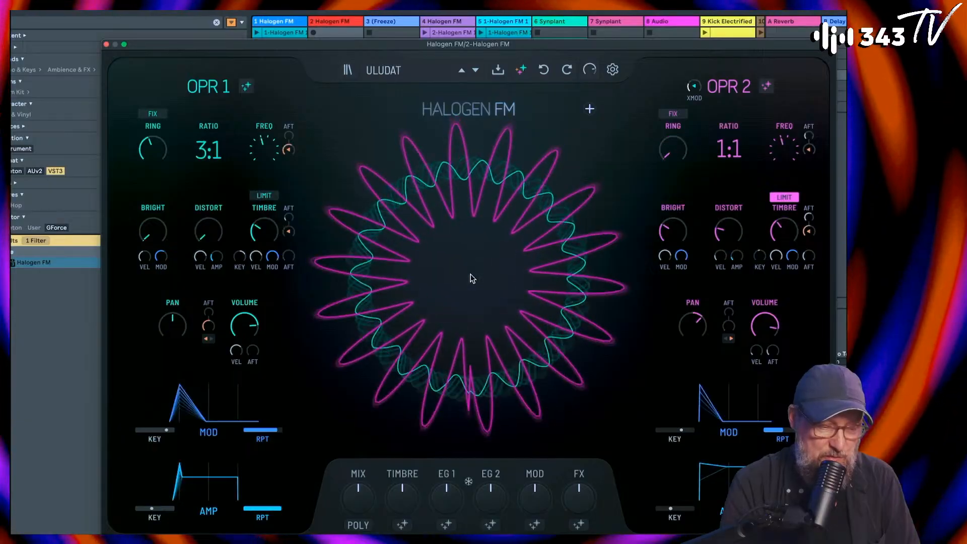
{"action": "left_click", "coordinate": [472, 278]}
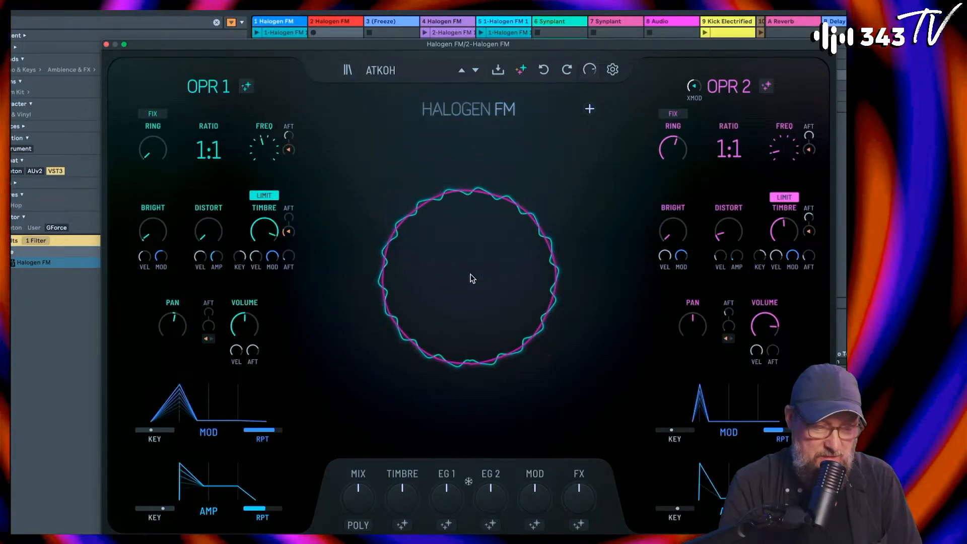
{"action": "left_click", "coordinate": [472, 278]}
{"action": "left_click", "coordinate": [472, 279]}
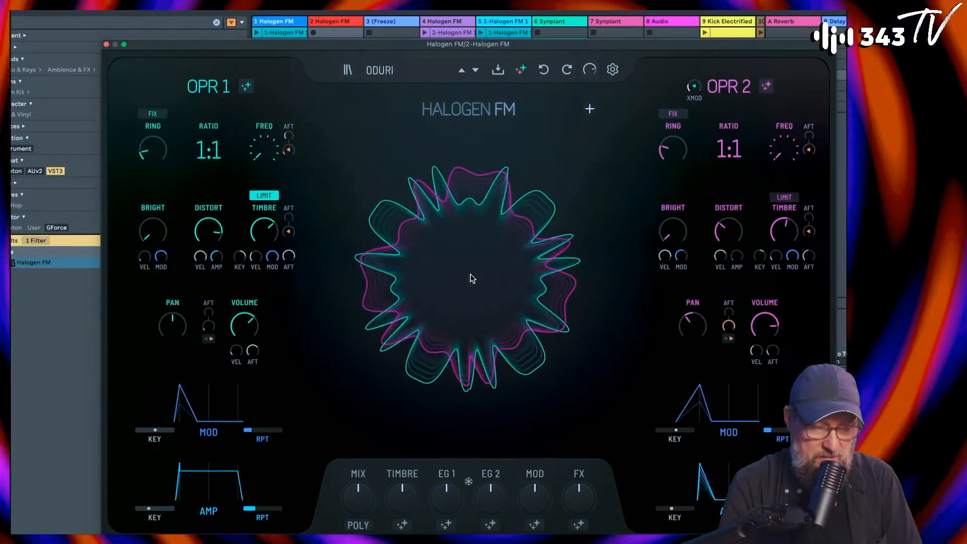
{"action": "left_click", "coordinate": [472, 278]}
{"action": "left_click", "coordinate": [472, 278]}
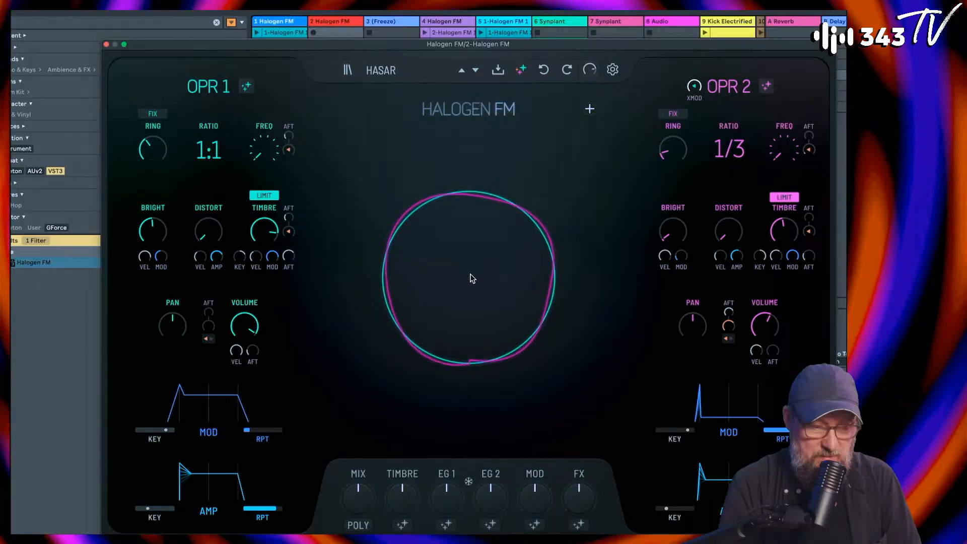
{"action": "left_click", "coordinate": [472, 278]}
{"action": "left_click", "coordinate": [473, 278]}
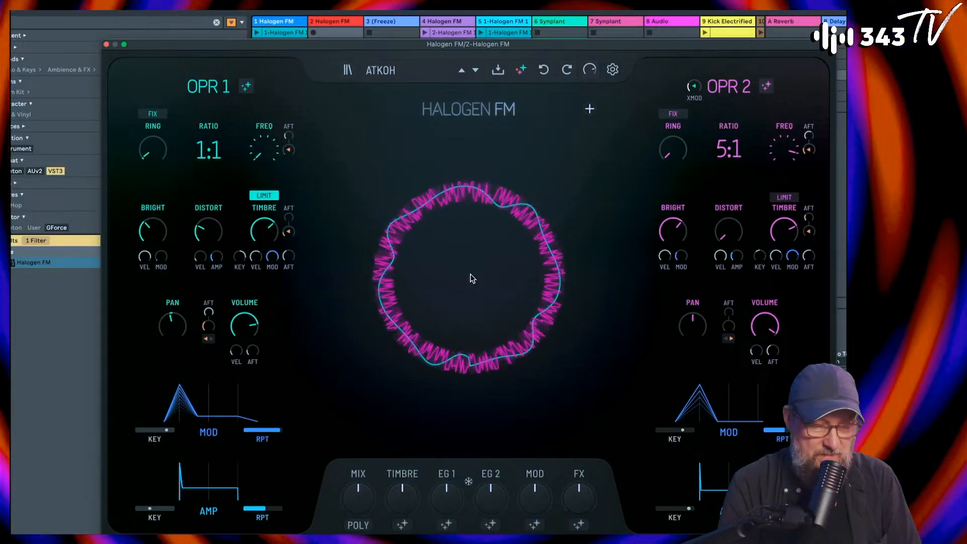
{"action": "left_click", "coordinate": [472, 278]}
{"action": "left_click", "coordinate": [472, 279]}
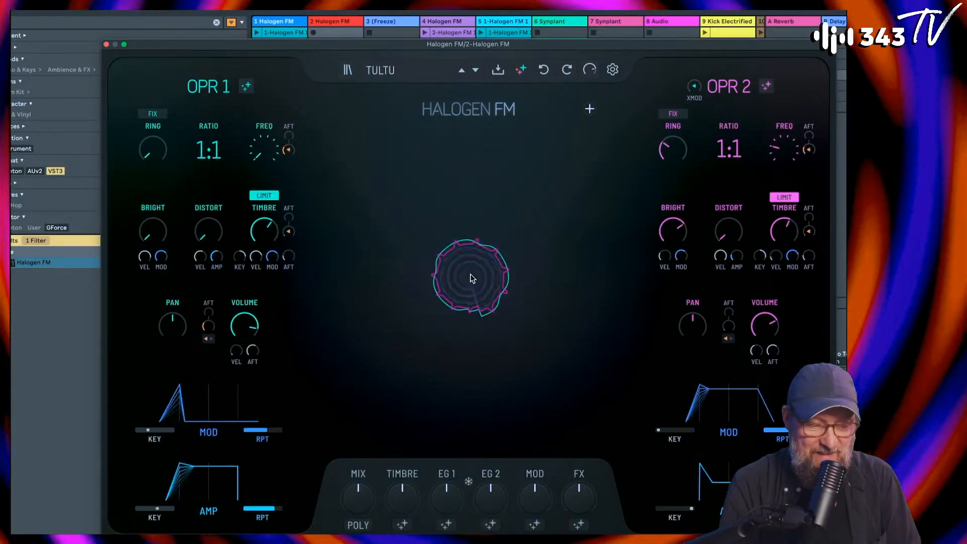
{"action": "left_click", "coordinate": [472, 278]}
{"action": "left_click", "coordinate": [472, 279]}
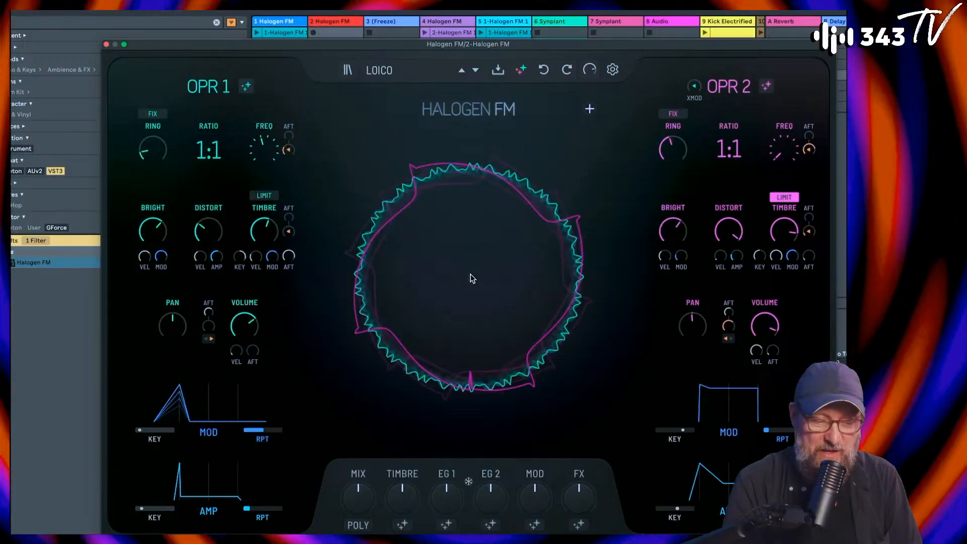
Step: Generate roughly ten more random patches in the second Halogen FM instance, playing each one, and stop on Uchsos
{"action": "left_click", "coordinate": [472, 278]}
{"action": "left_click", "coordinate": [472, 278]}
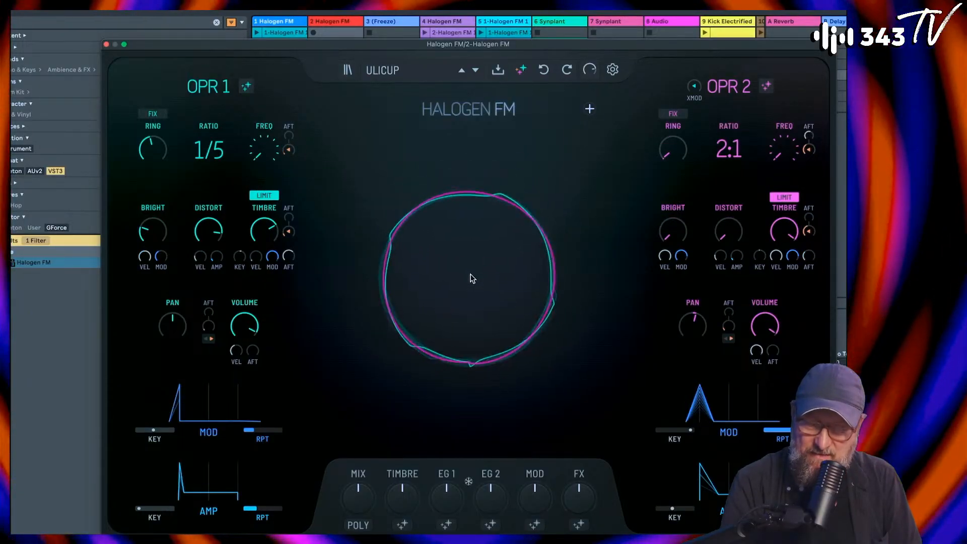
{"action": "left_click", "coordinate": [472, 278]}
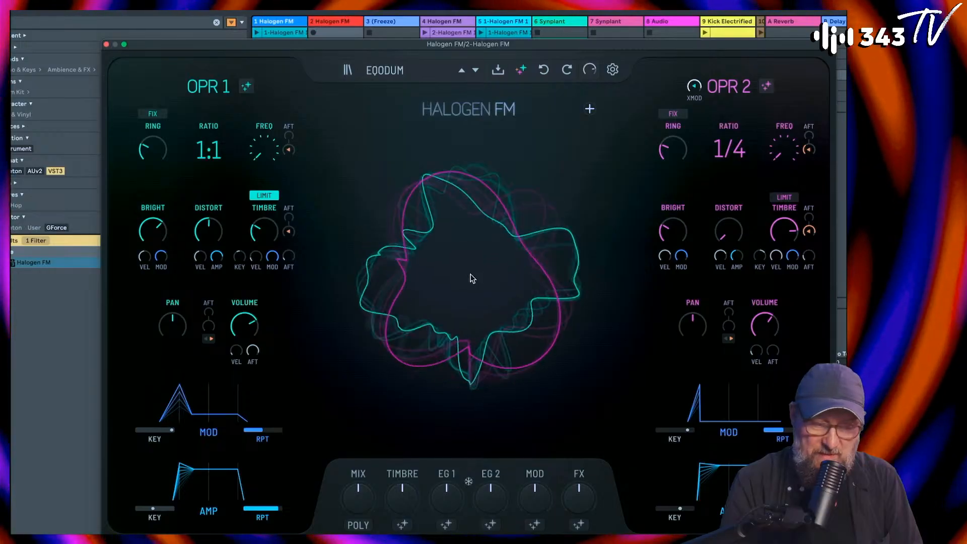
{"action": "left_click", "coordinate": [472, 278]}
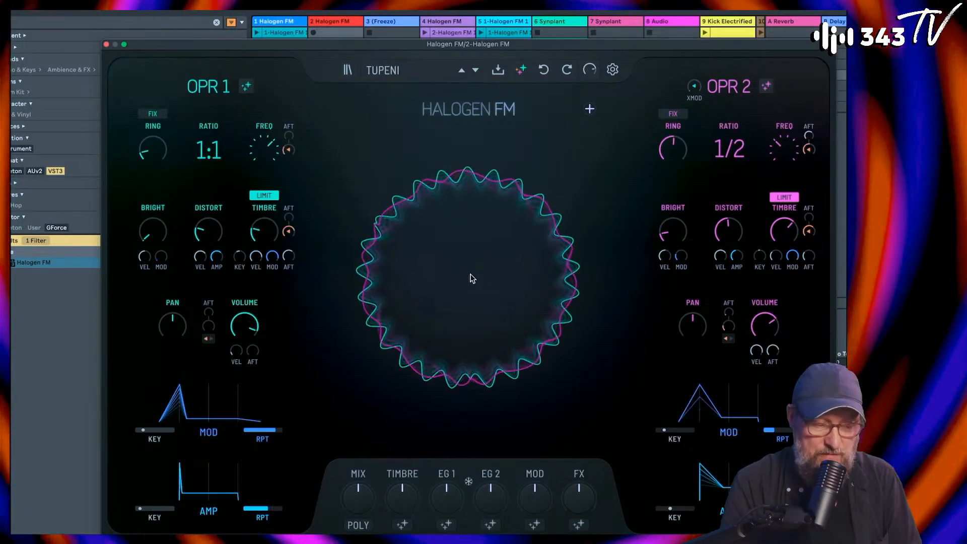
{"action": "left_click", "coordinate": [473, 279]}
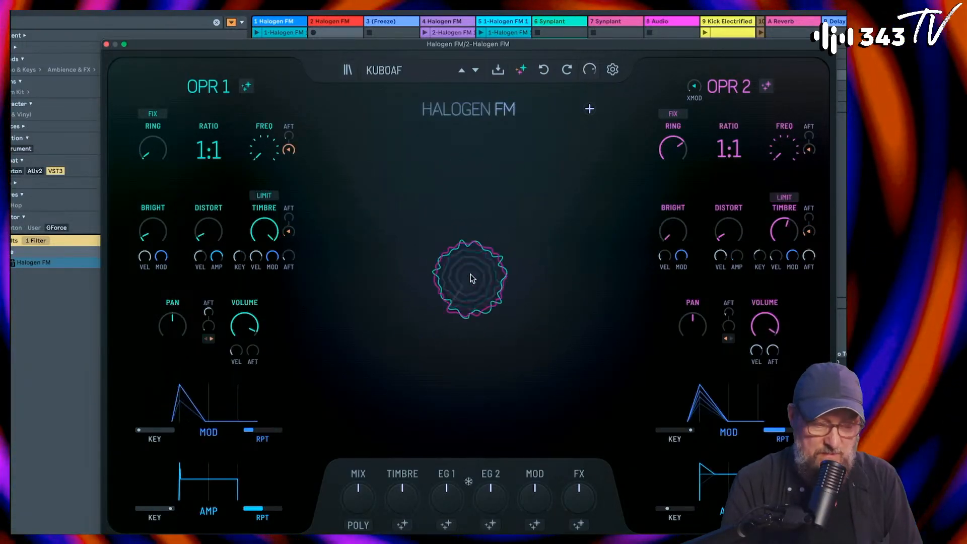
{"action": "left_click", "coordinate": [472, 278]}
{"action": "left_click", "coordinate": [471, 278]}
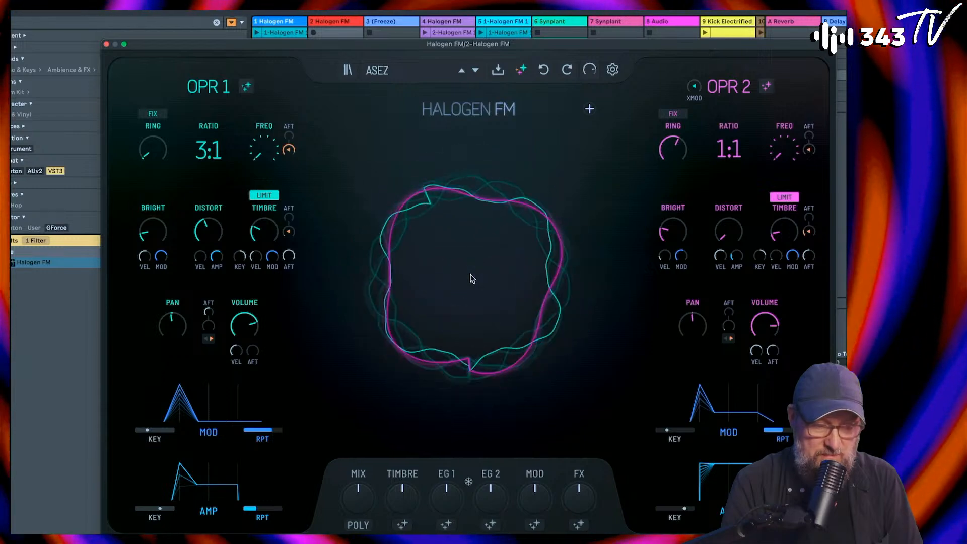
{"action": "left_click", "coordinate": [472, 278]}
{"action": "left_click", "coordinate": [472, 278]}
{"action": "left_click", "coordinate": [472, 278]}
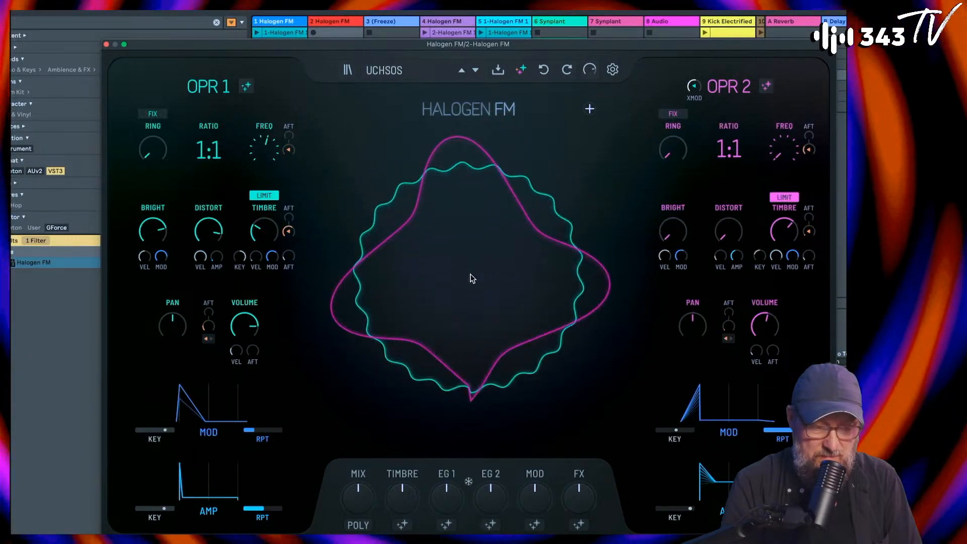
Step: Step back through the patch history, compare Edzi and Mine by alternating undo and redo, and close the plug-in window on Edzi
{"action": "left_click", "coordinate": [546, 69]}
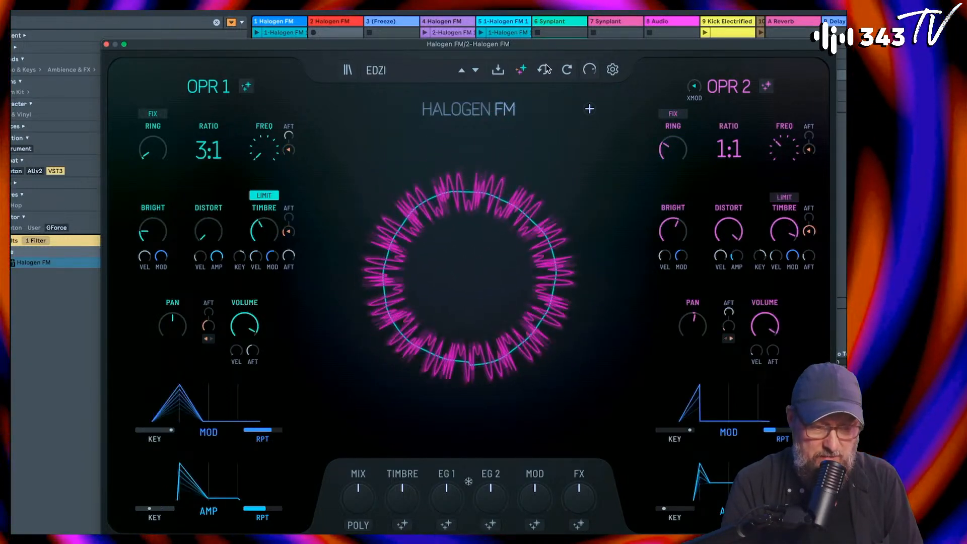
{"action": "left_click", "coordinate": [546, 69]}
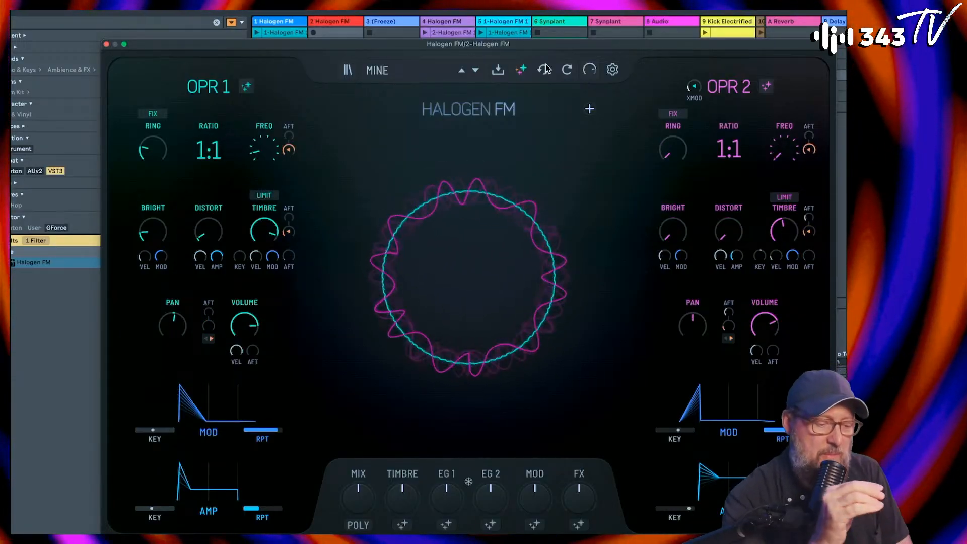
{"action": "left_click", "coordinate": [567, 70]}
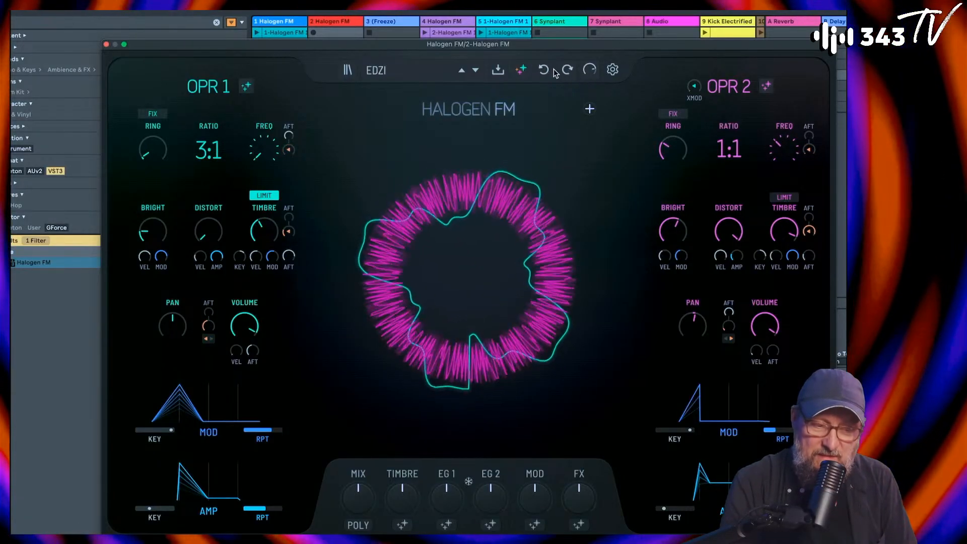
{"action": "left_click", "coordinate": [552, 71]}
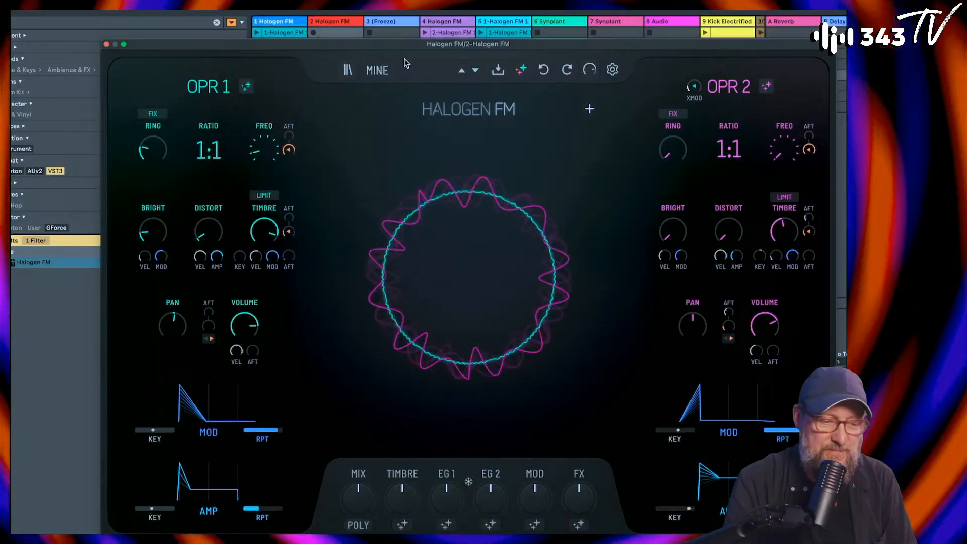
{"action": "left_click", "coordinate": [567, 71]}
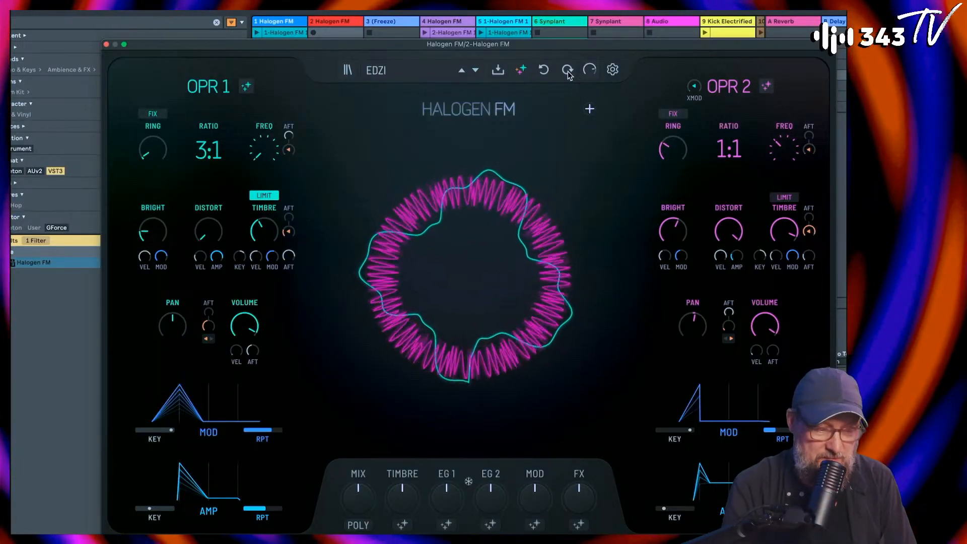
{"action": "left_click", "coordinate": [107, 44]}
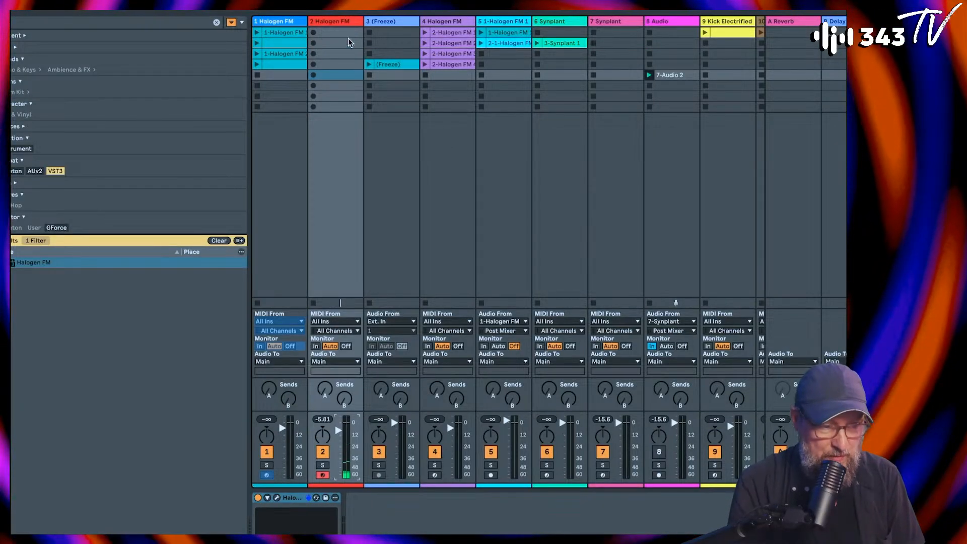
Step: Insert an audio track after the second Halogen FM track, with input from 2-Halogen FM, armed and monitoring set to In
{"action": "key", "text": "super+t"}
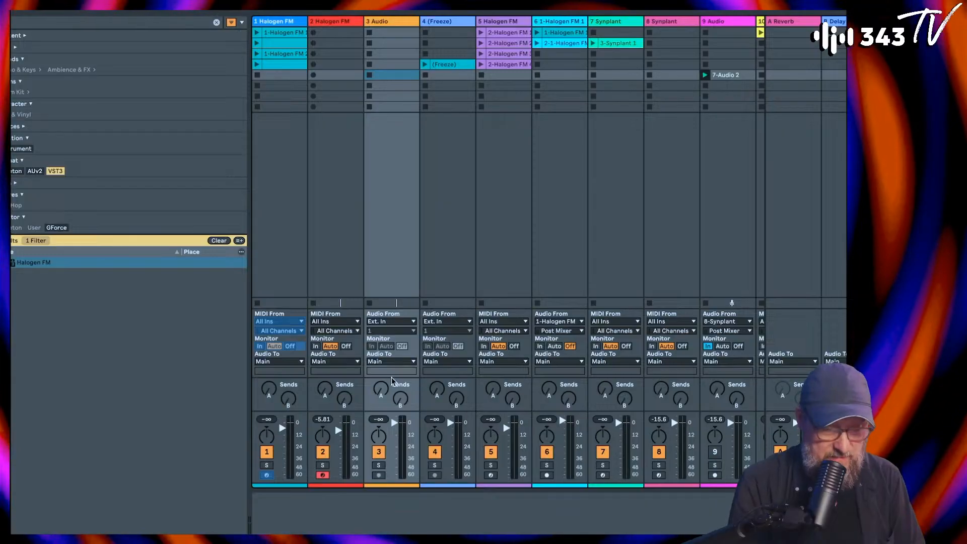
{"action": "left_click", "coordinate": [389, 322]}
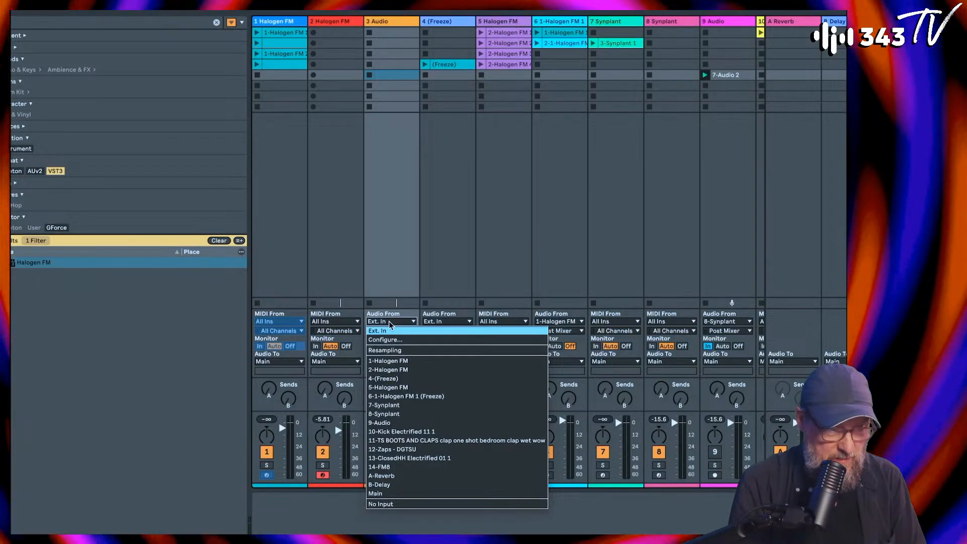
{"action": "left_click", "coordinate": [396, 371]}
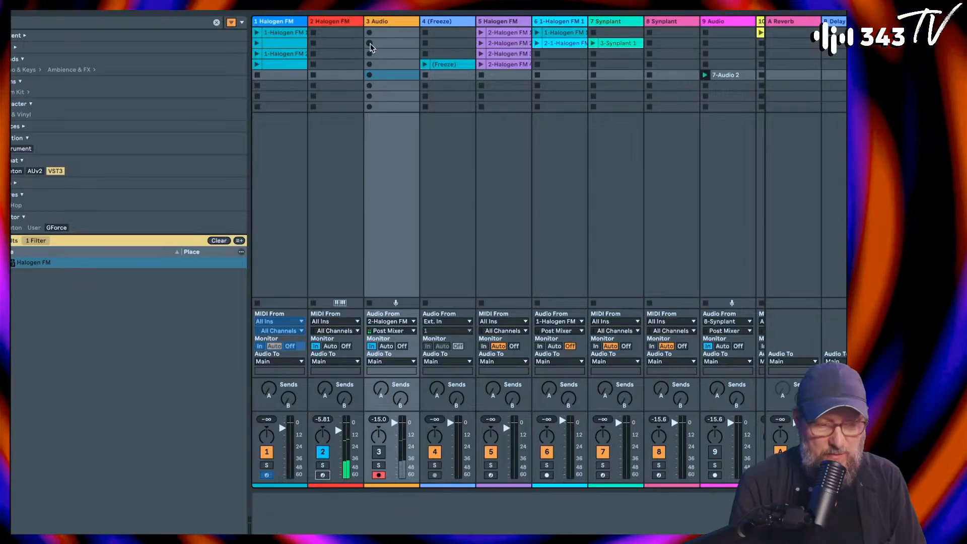
Step: Start recording into the seventh clip slot of the new audio track and reopen the second Halogen FM instance's window
{"action": "left_click", "coordinate": [370, 96]}
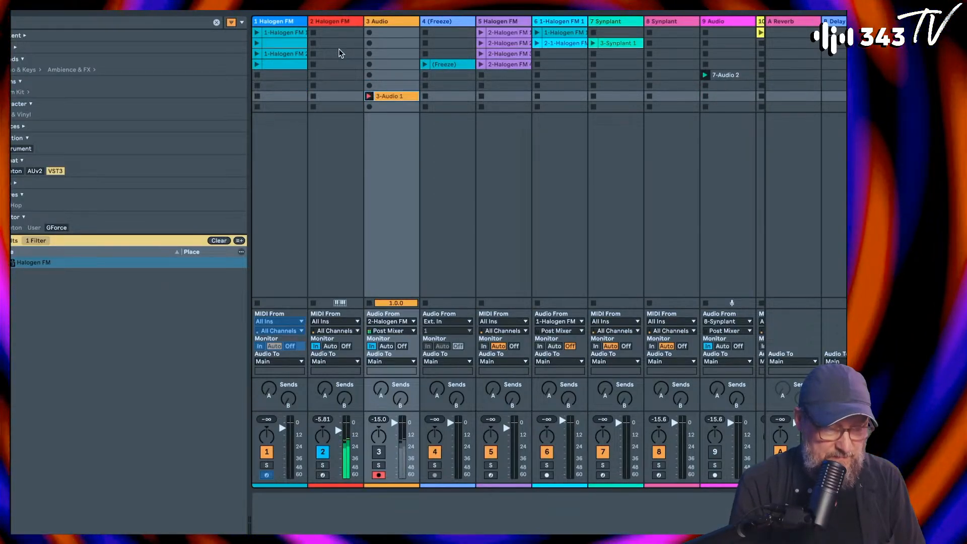
{"action": "left_click", "coordinate": [339, 22]}
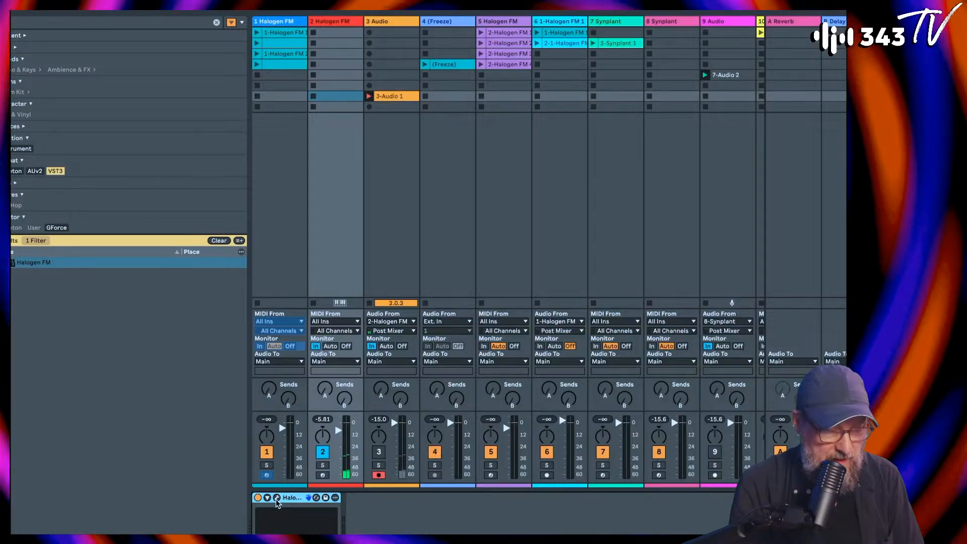
{"action": "key", "text": "alt+super+p"}
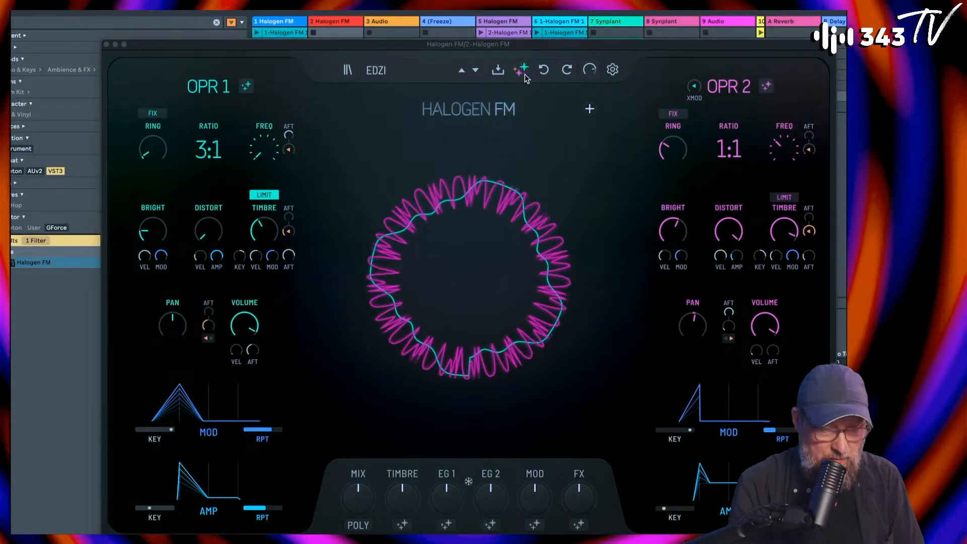
Step: While recording, switch between the Edzi, Uchsos and Mine patches with undo and redo, and close the plug-in window on Mine
{"action": "left_click", "coordinate": [546, 72]}
{"action": "left_click", "coordinate": [565, 72]}
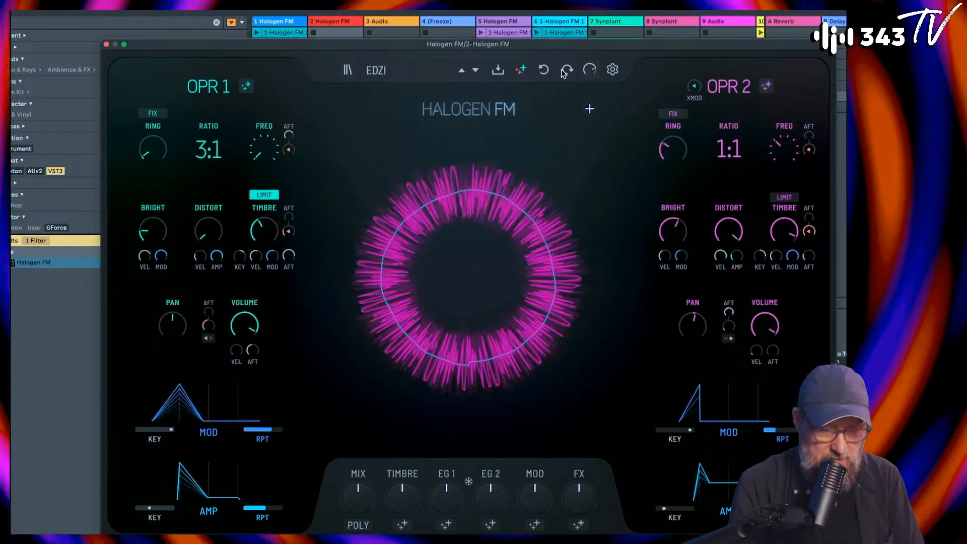
{"action": "left_click", "coordinate": [546, 70]}
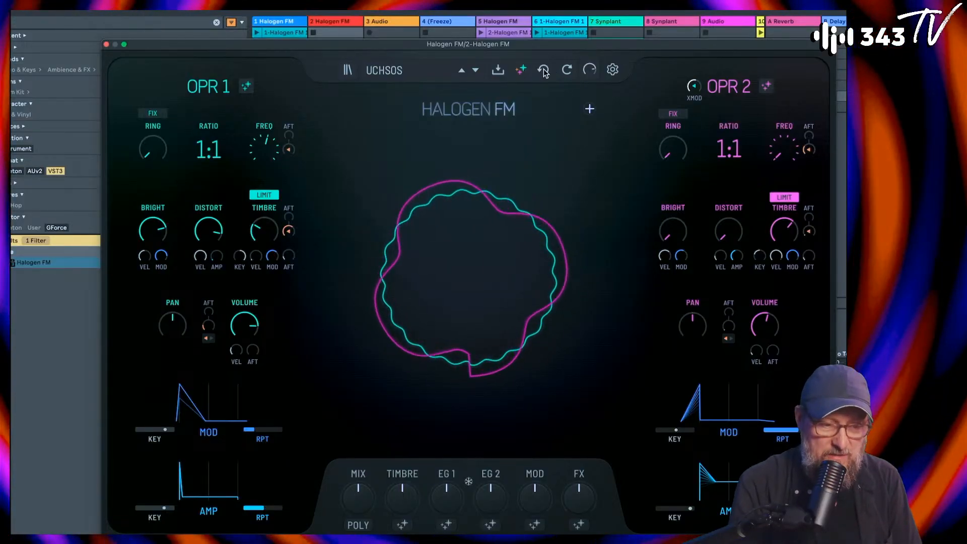
{"action": "left_click", "coordinate": [546, 72]}
{"action": "left_click", "coordinate": [561, 72]}
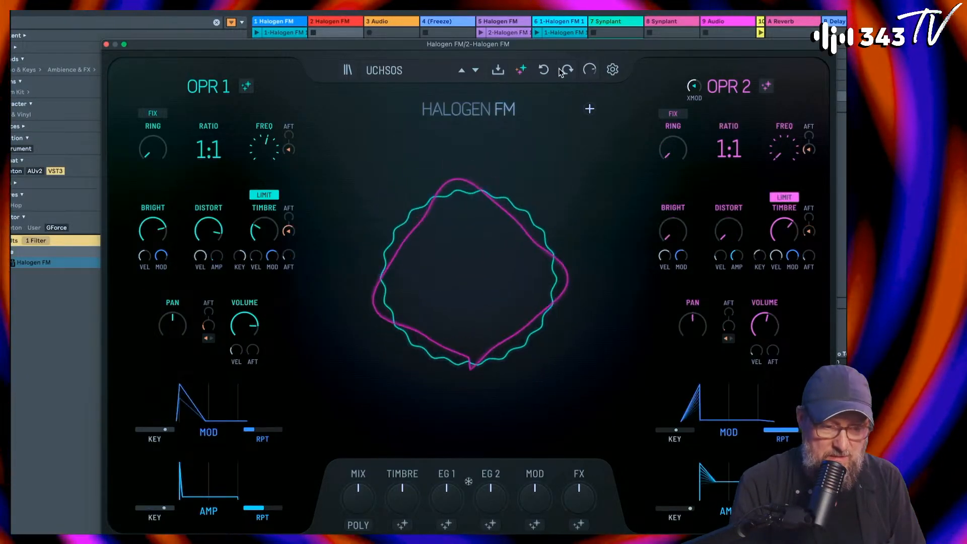
{"action": "left_click", "coordinate": [546, 71]}
{"action": "left_click", "coordinate": [546, 70]}
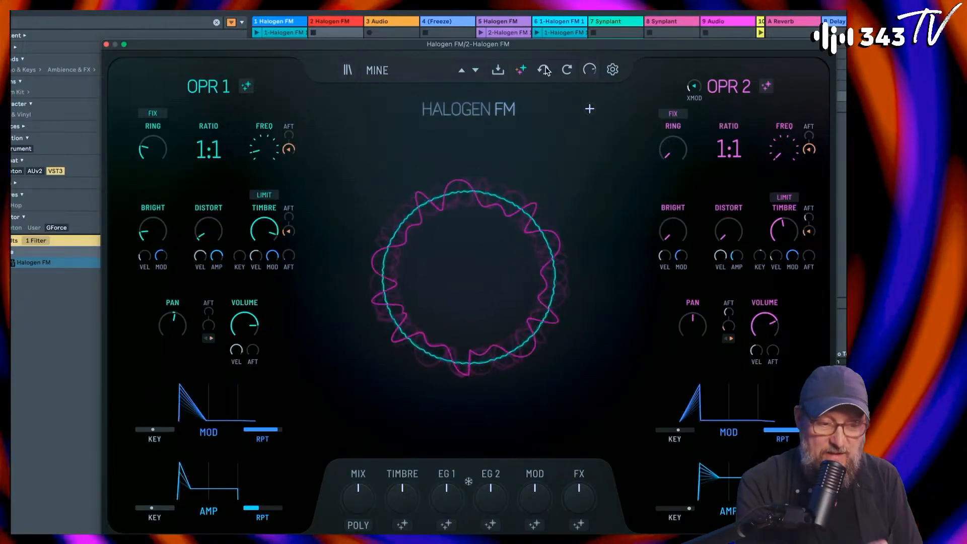
{"action": "left_click", "coordinate": [567, 71]}
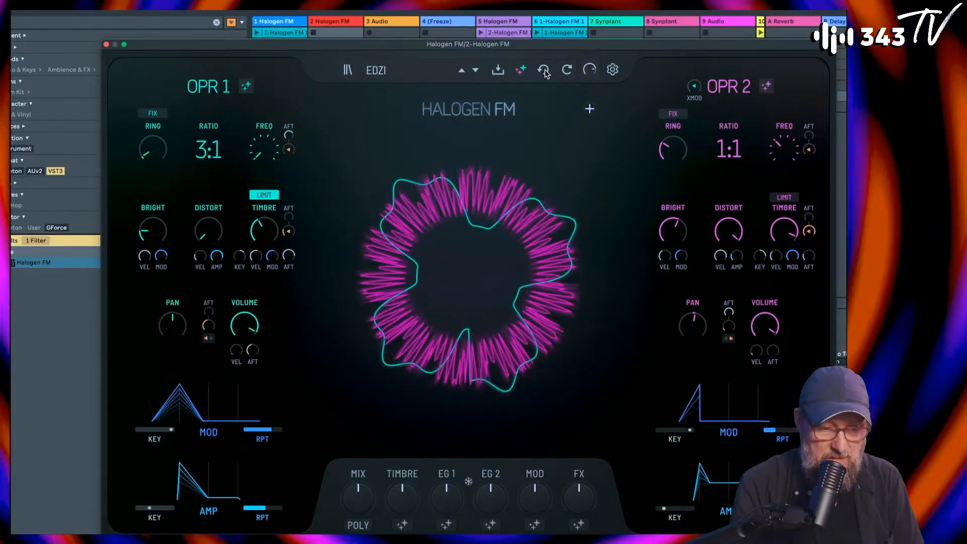
{"action": "left_click", "coordinate": [545, 71]}
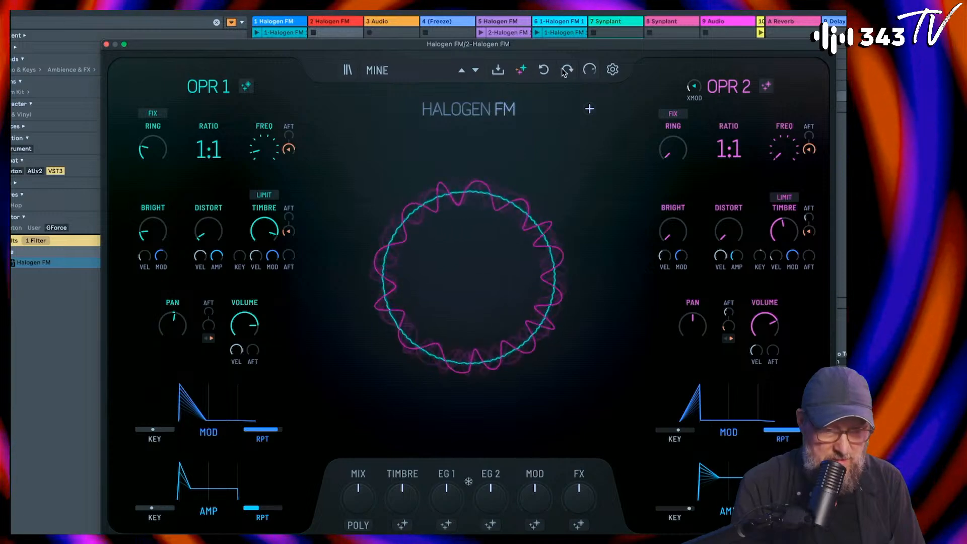
{"action": "left_click", "coordinate": [566, 71]}
{"action": "left_click", "coordinate": [545, 71]}
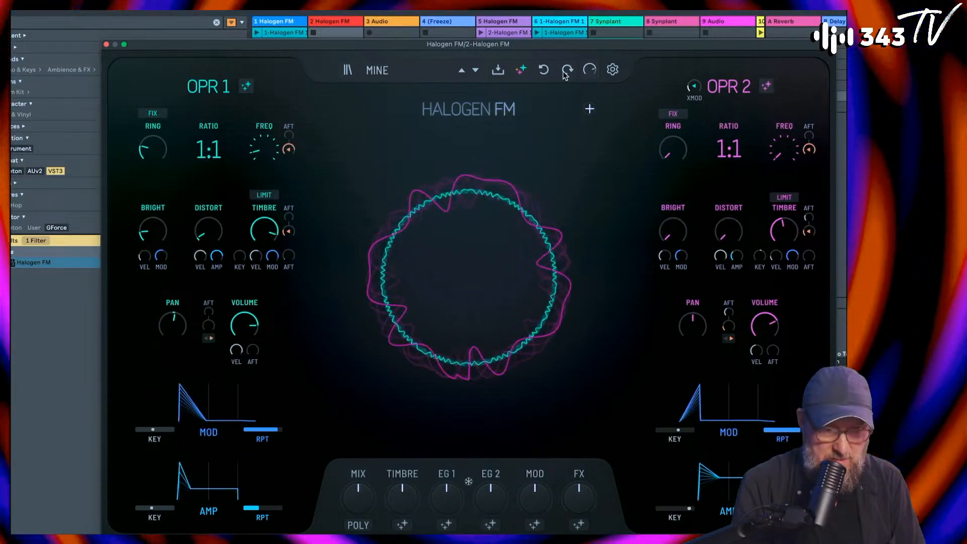
{"action": "left_click", "coordinate": [567, 71]}
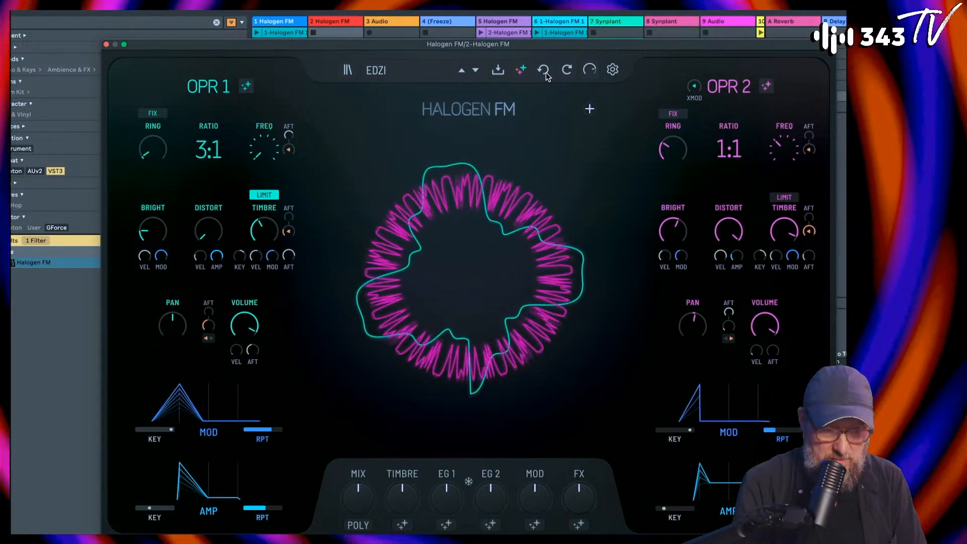
{"action": "left_click", "coordinate": [545, 71]}
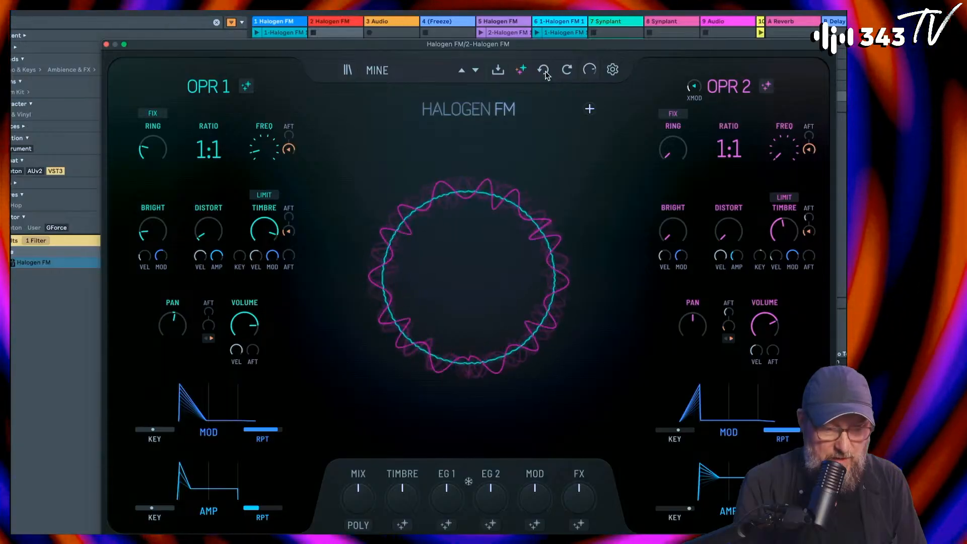
{"action": "left_click", "coordinate": [107, 45]}
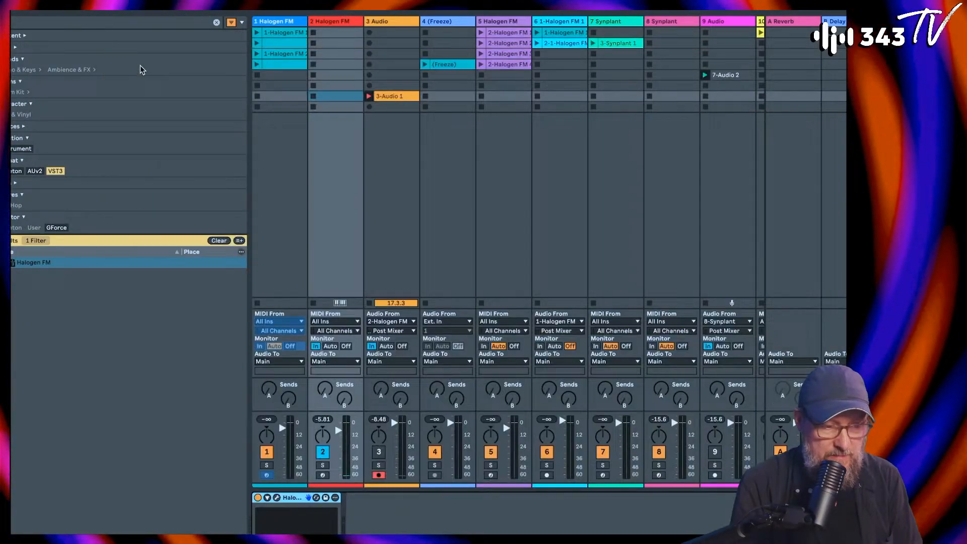
Step: Set the new audio track's monitoring to Auto, open the recorded clip 3-Audio 1 and turn off its loop
{"action": "left_click", "coordinate": [387, 347]}
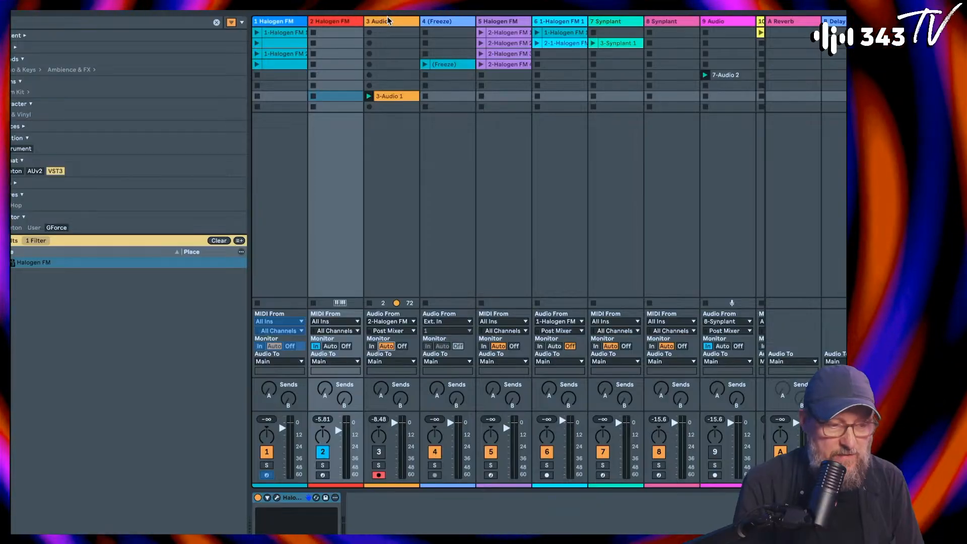
{"action": "double_click", "coordinate": [391, 97]}
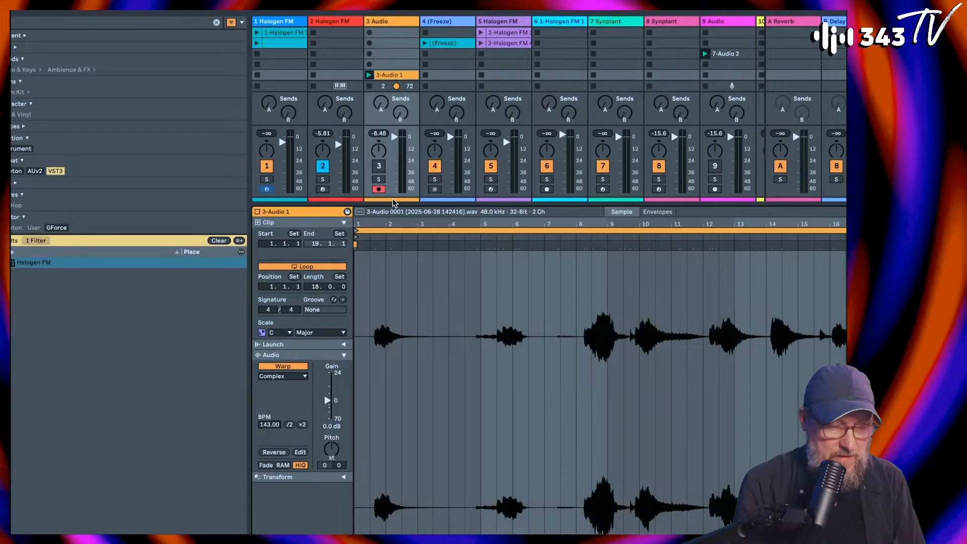
{"action": "left_click", "coordinate": [392, 21]}
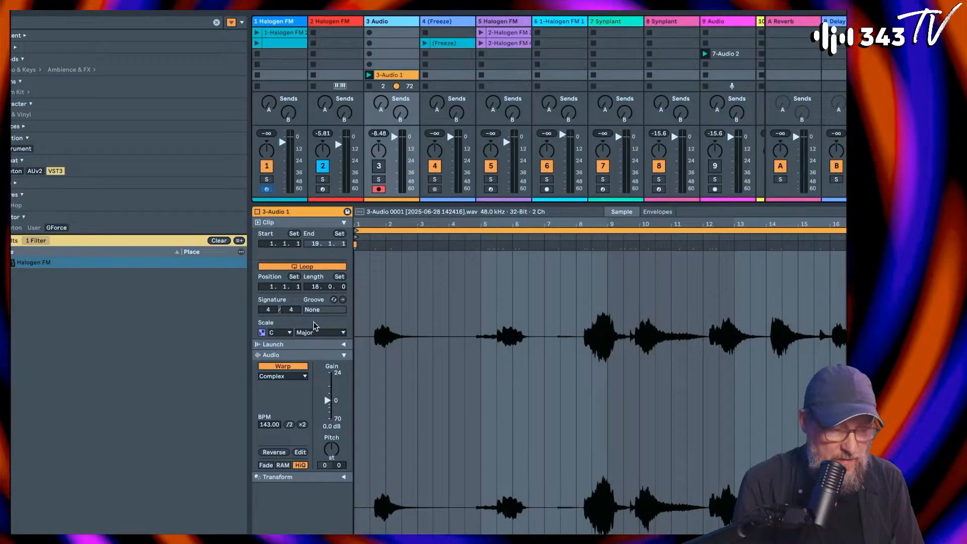
{"action": "left_click", "coordinate": [306, 266]}
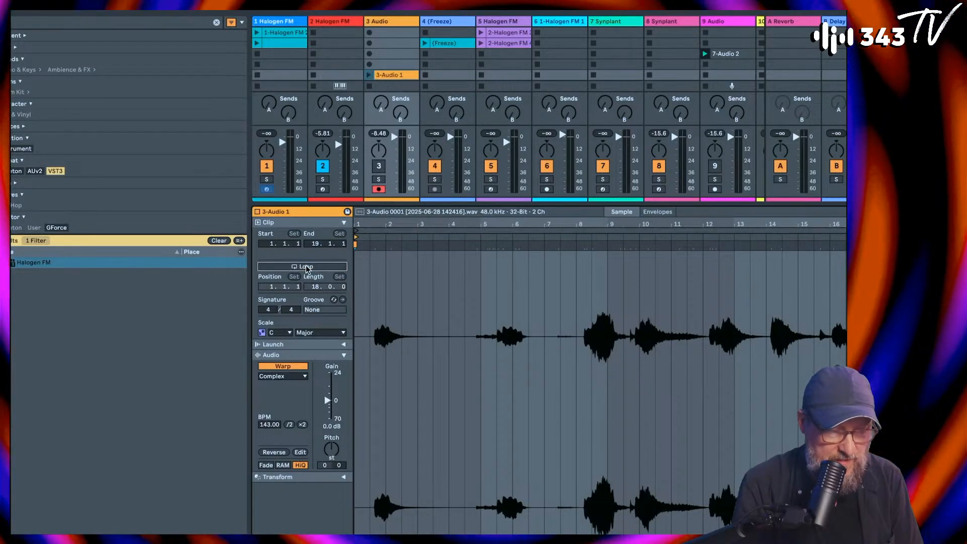
{"action": "mouse_move", "coordinate": [357, 232]}
{"action": "left_mouse_down"}
{"action": "mouse_move", "coordinate": [377, 231]}
{"action": "mouse_move", "coordinate": [355, 222]}
{"action": "left_mouse_up"}
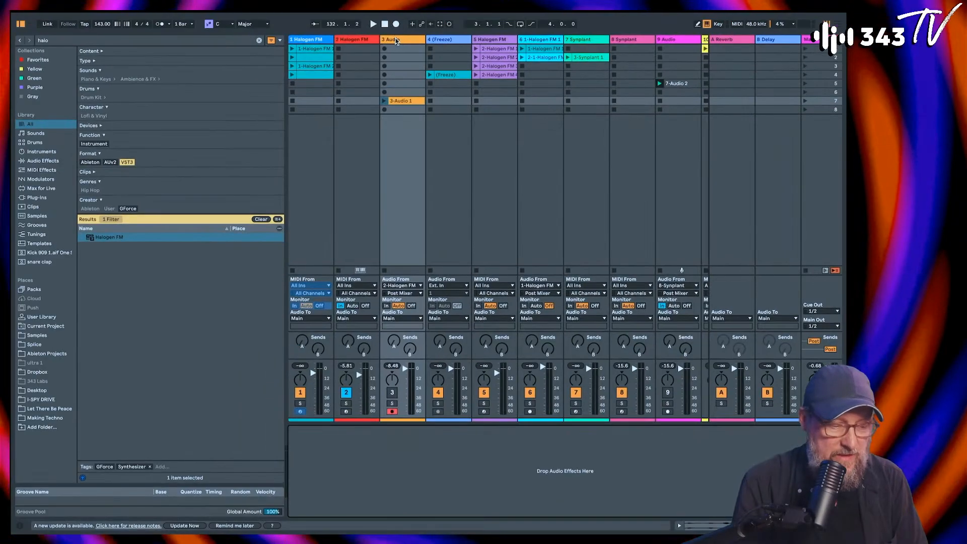
Step: Insert a MIDI track after the 3 Audio track and load the Simpler instrument on it
{"action": "key", "text": "ctrl+shift+t"}
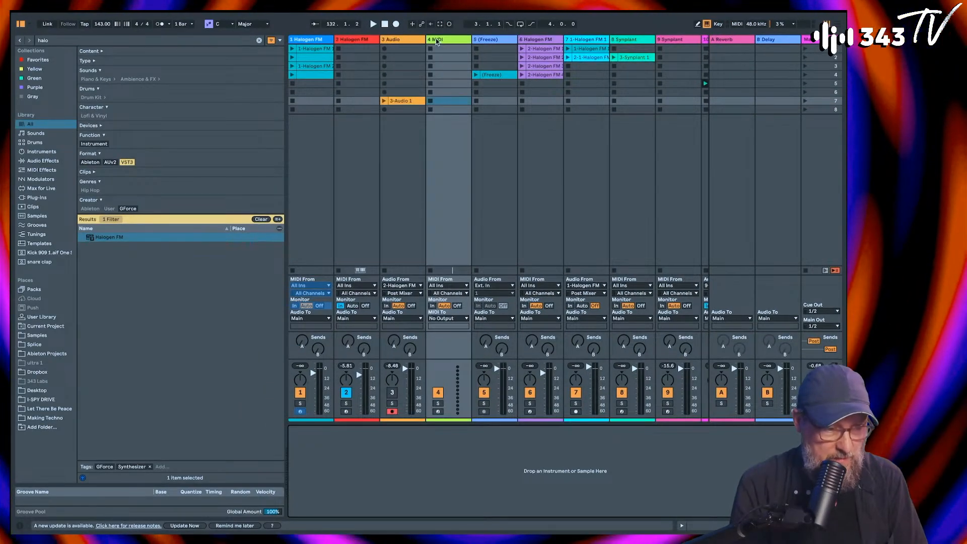
{"action": "left_click", "coordinate": [77, 41]}
{"action": "type", "text": "slmple"}
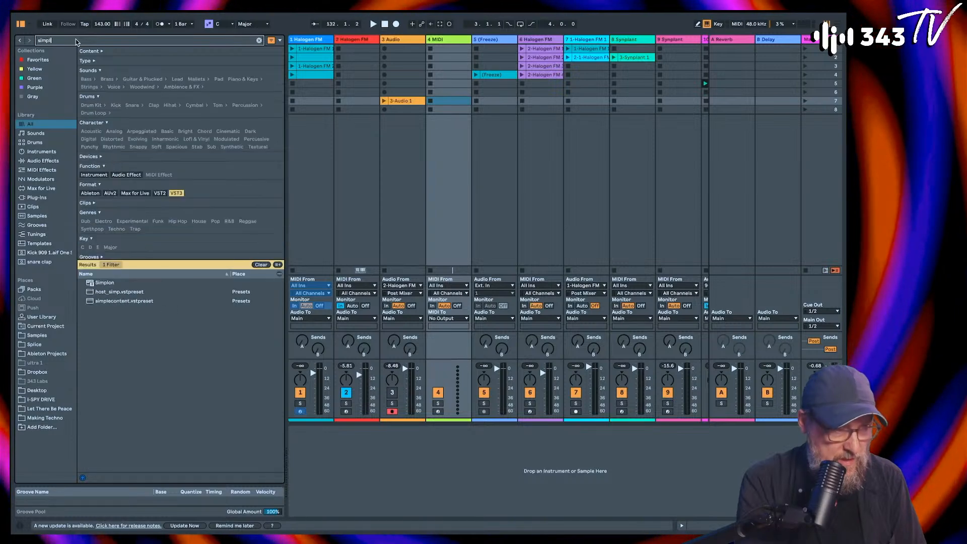
{"action": "left_click", "coordinate": [47, 152]}
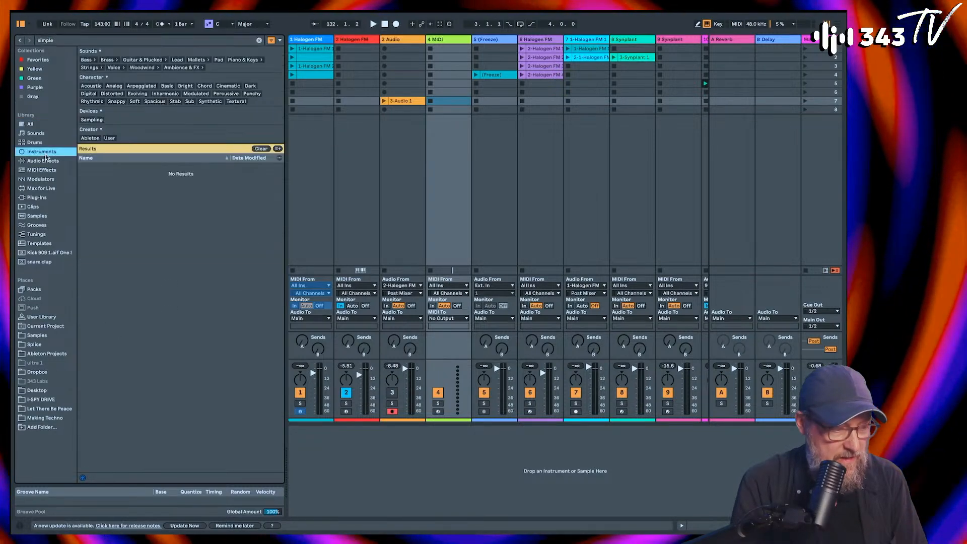
{"action": "double_click", "coordinate": [104, 167]}
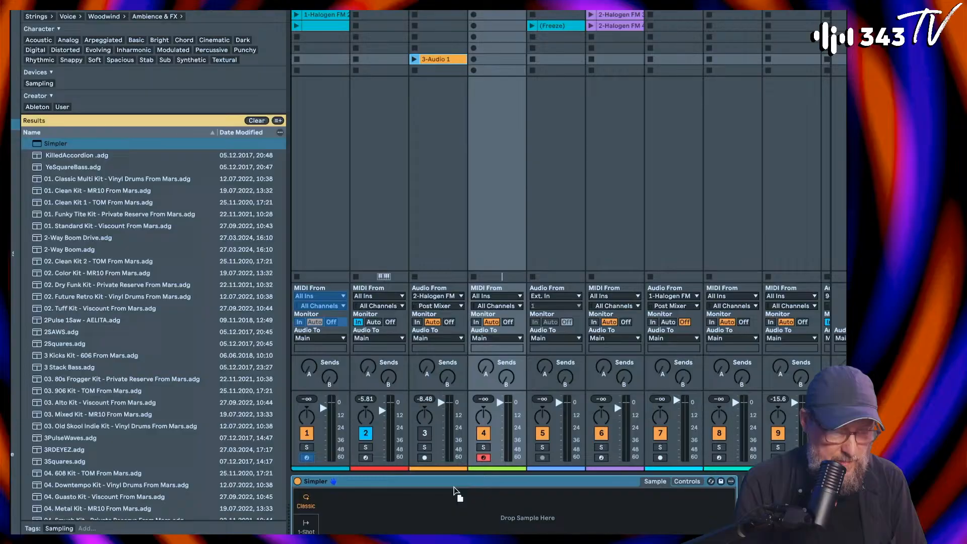
Step: Load the recorded clip 3-Audio 1 into Simpler and slice it by transients at 71 % sensitivity
{"action": "left_click_drag", "start_coordinate": [453, 492], "coordinate": [454, 499]}
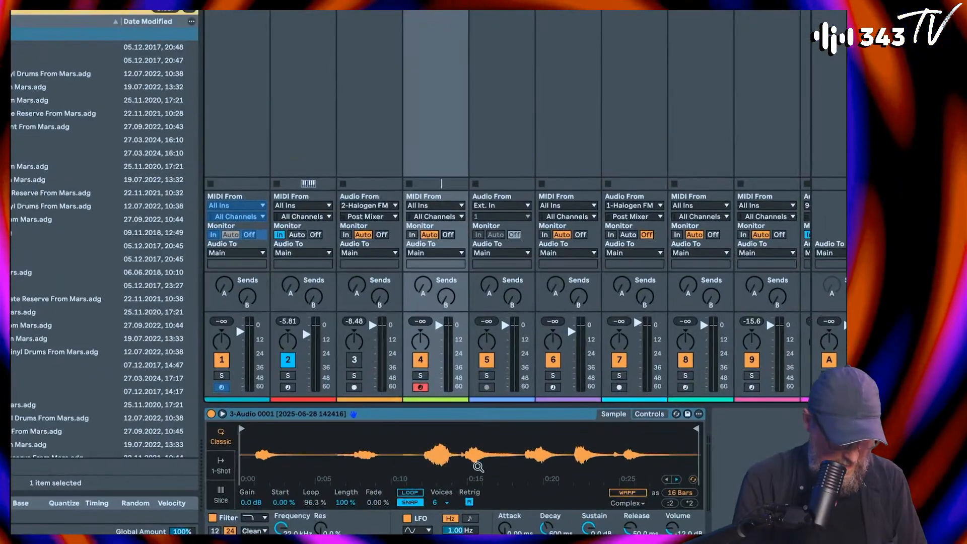
{"action": "left_click", "coordinate": [219, 495]}
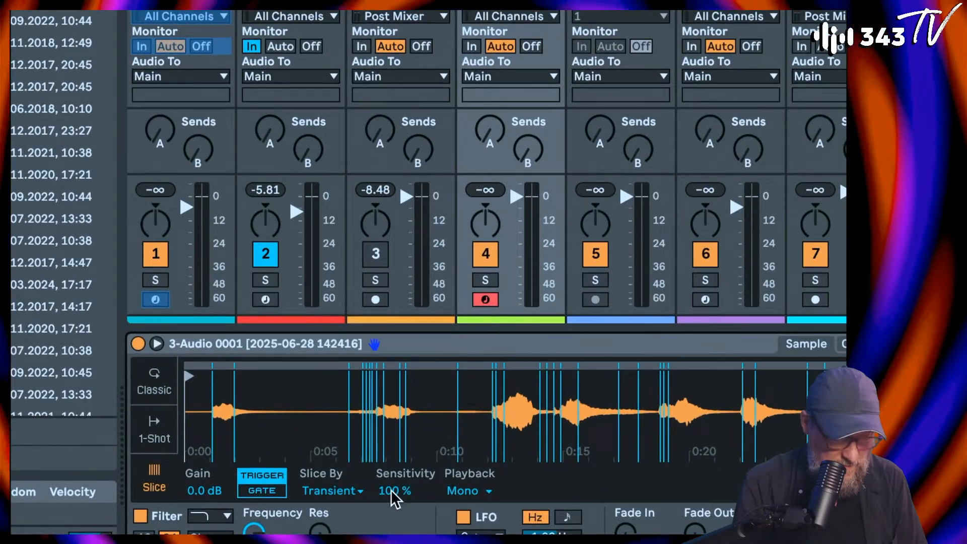
{"action": "left_click_drag", "start_coordinate": [392, 491], "coordinate": [392, 505]}
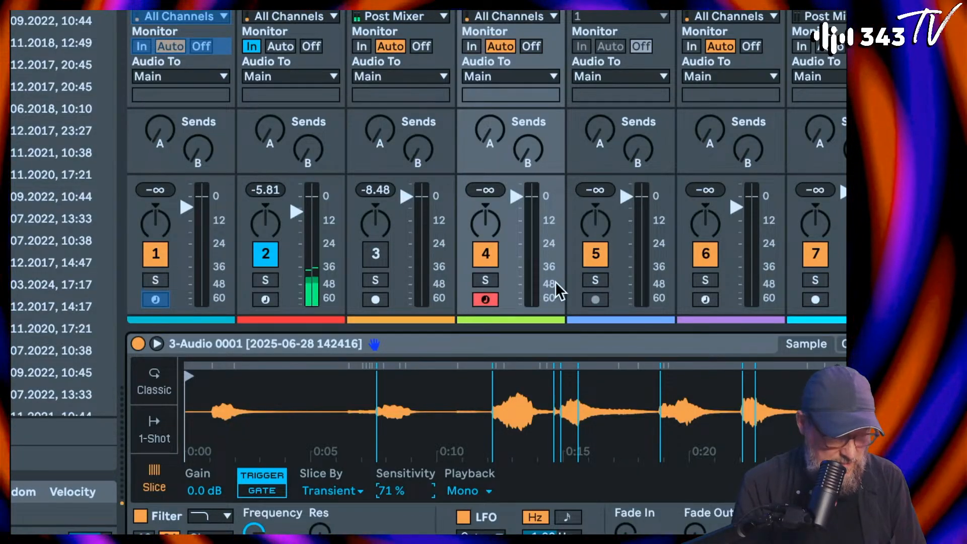
Step: Set the second Halogen FM track's monitoring to Auto and raise Simpler's volume to 9.14 dB
{"action": "left_click", "coordinate": [289, 46]}
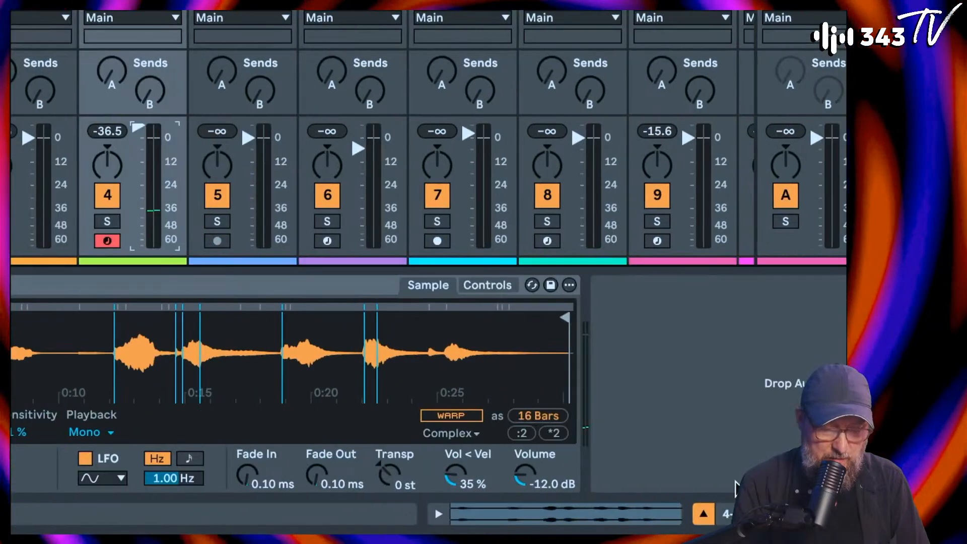
{"action": "left_click_drag", "start_coordinate": [524, 475], "coordinate": [525, 446]}
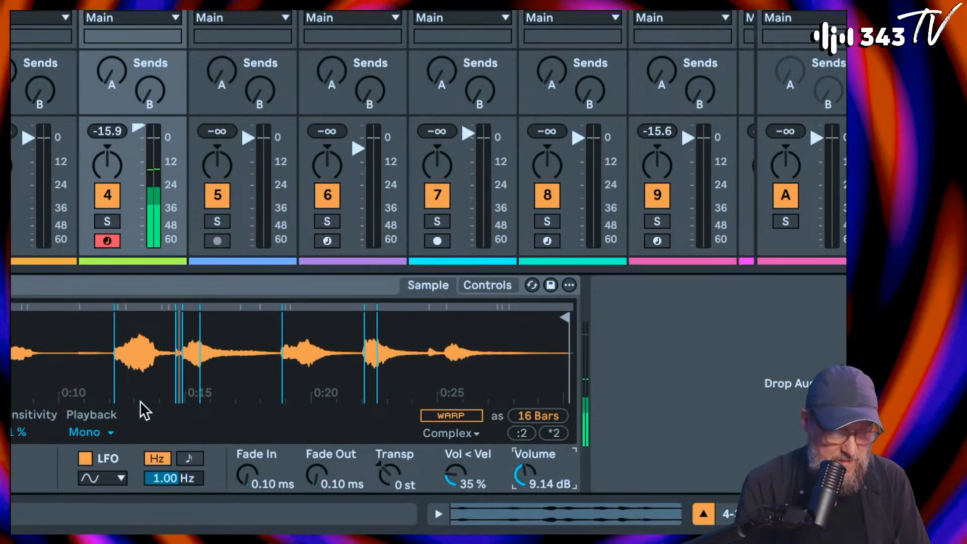
Step: Audition the recording's slices from about 0:12 to 0:18 and examine their positions in Simpler's waveform
{"action": "left_click_drag", "start_coordinate": [180, 323], "coordinate": [231, 341]}
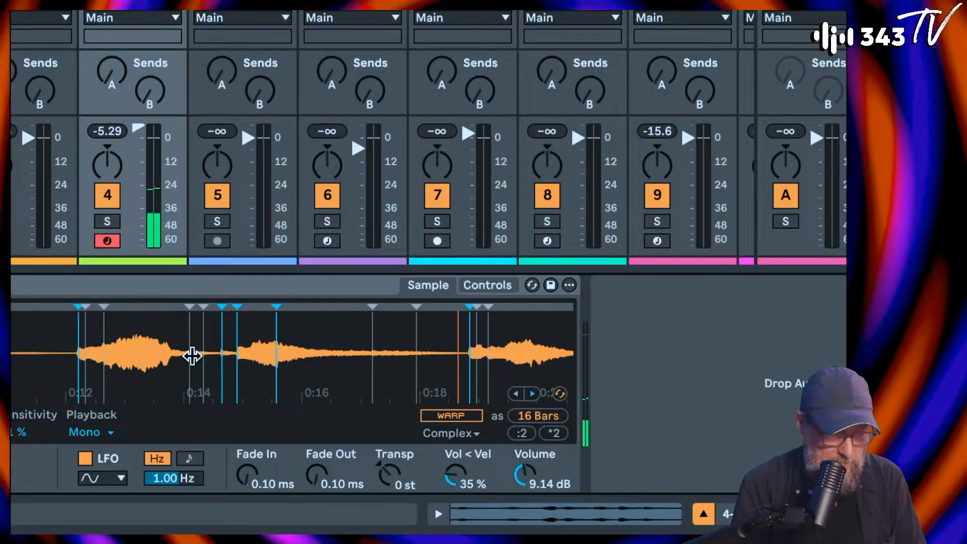
{"action": "left_click", "coordinate": [269, 321]}
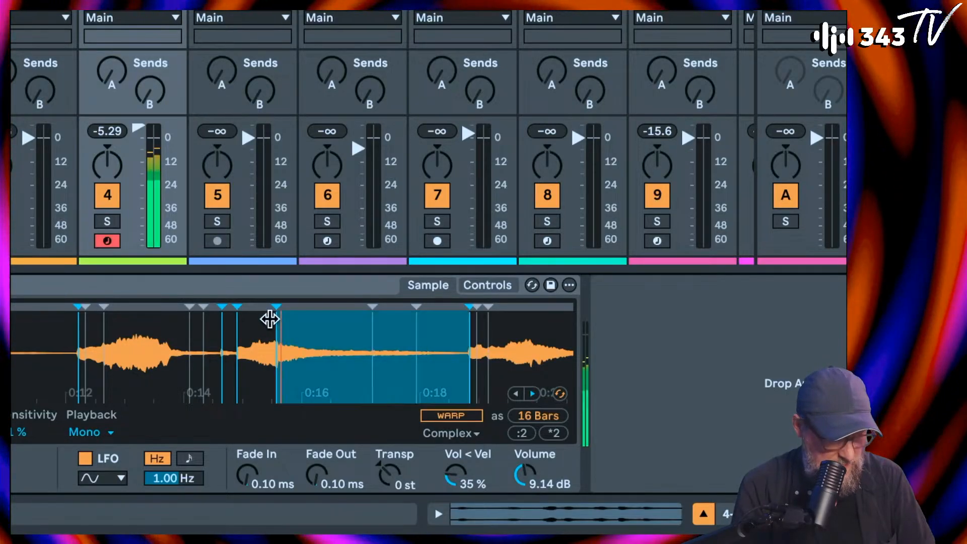
{"action": "left_click", "coordinate": [437, 357]}
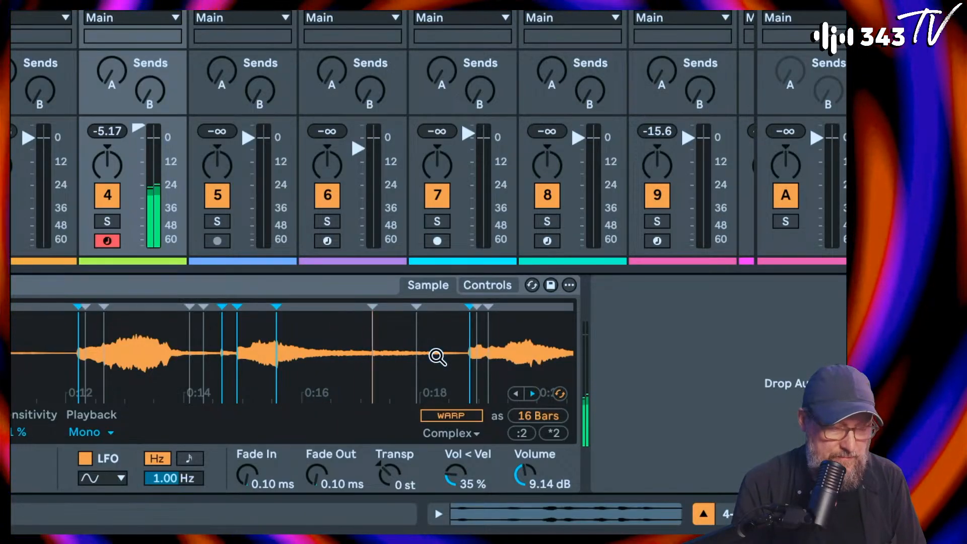
{"action": "left_click", "coordinate": [437, 356]}
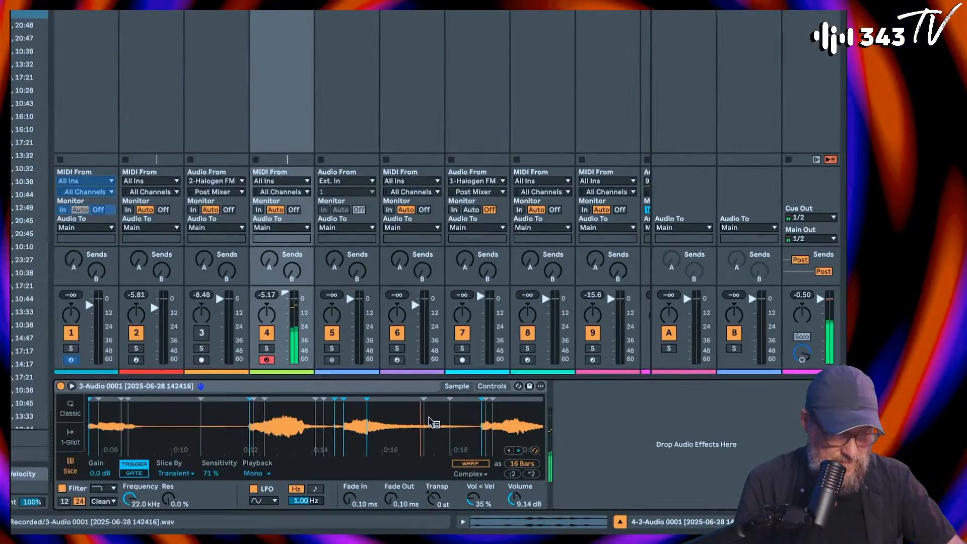
{"action": "left_click", "coordinate": [404, 428]}
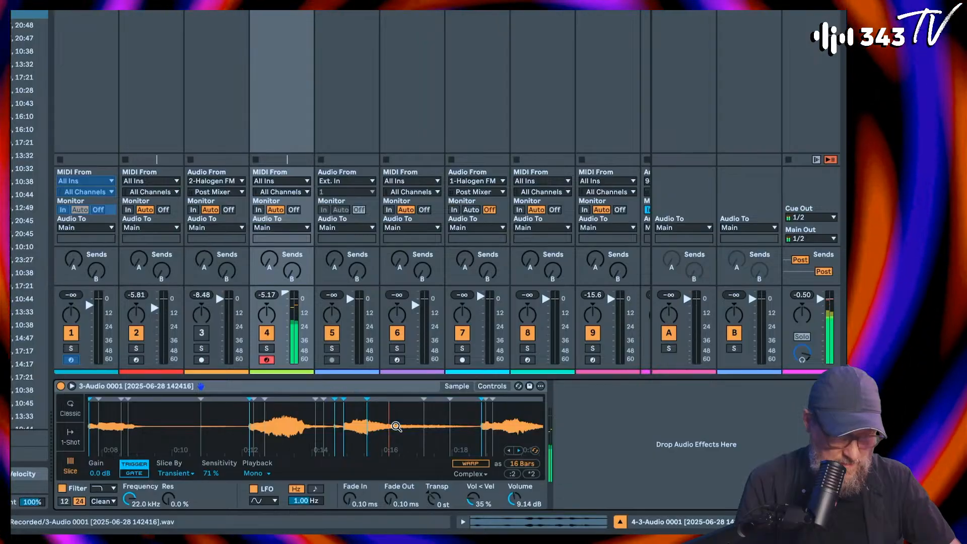
{"action": "right_click", "coordinate": [387, 429]}
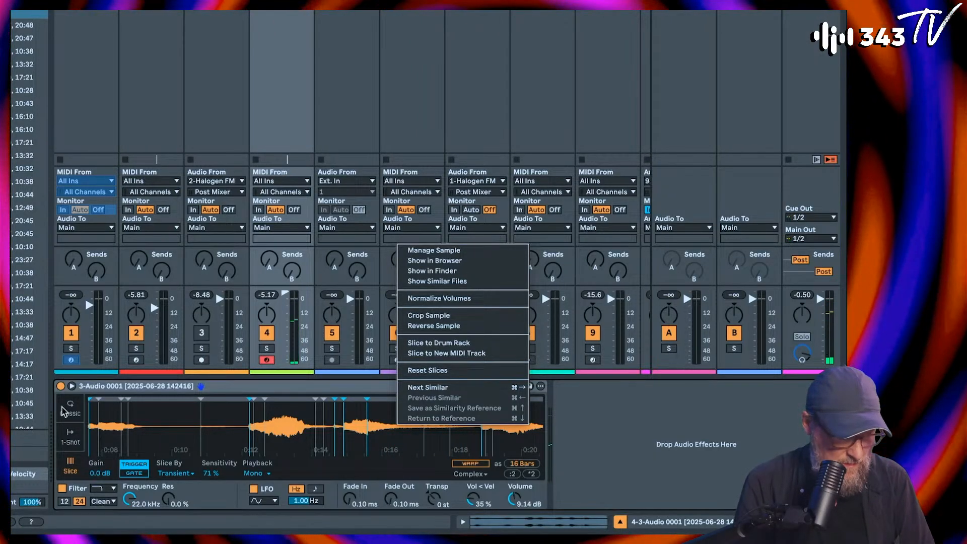
{"action": "key", "text": "Escape"}
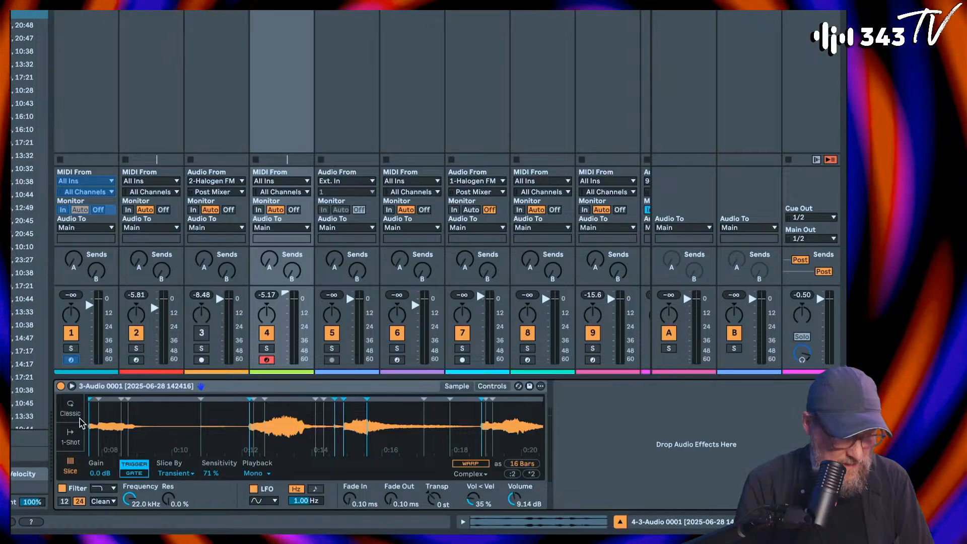
Step: Switch Simpler to Classic mode and bound one sound, starting at about 0:15.5 and ending just before the following sound
{"action": "left_click", "coordinate": [79, 421]}
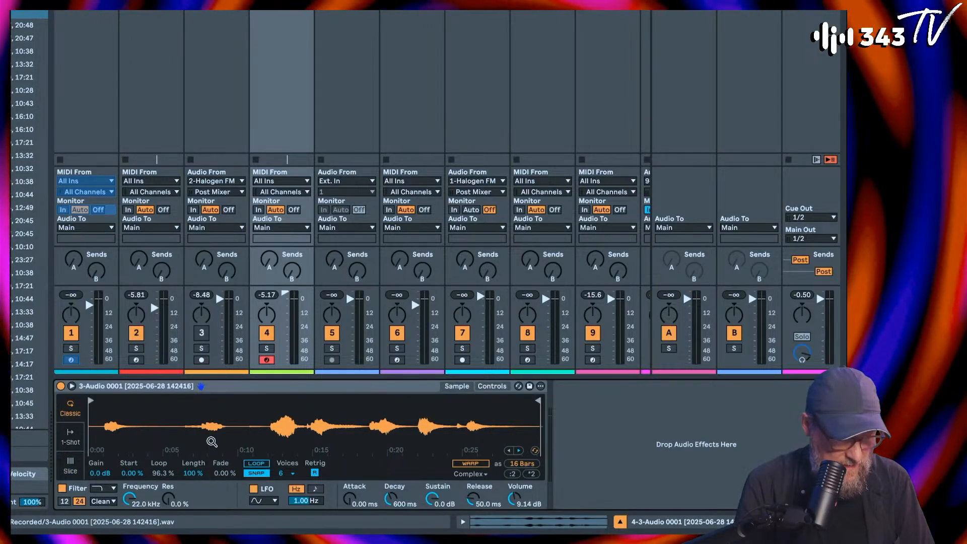
{"action": "left_click_drag", "start_coordinate": [92, 401], "coordinate": [325, 409]}
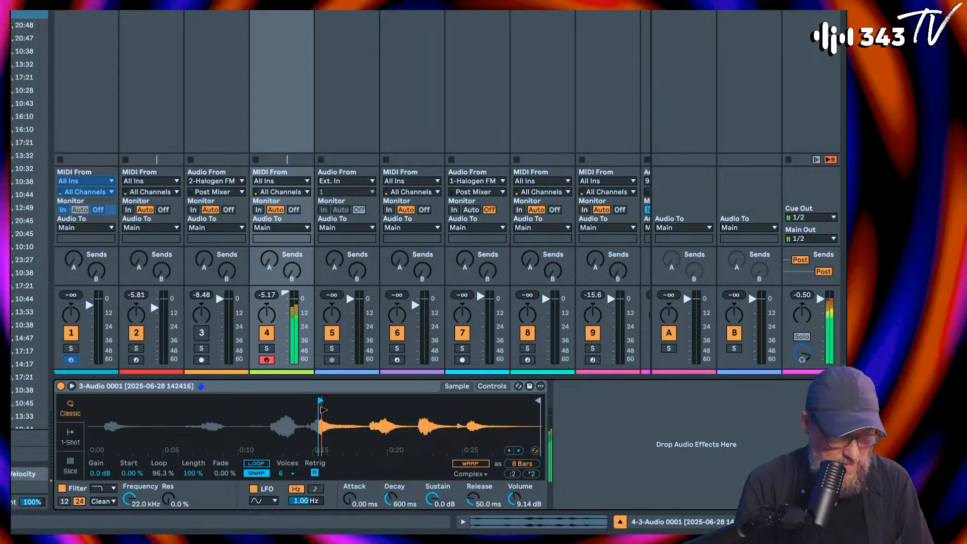
{"action": "scroll", "coordinate": [325, 415], "scroll_direction": "up", "scroll_amount": 5}
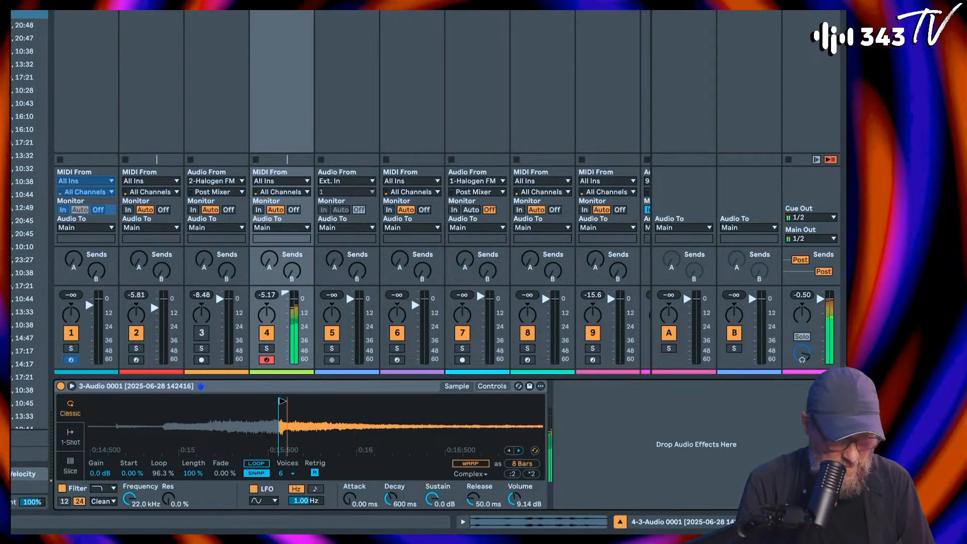
{"action": "left_click_drag", "start_coordinate": [283, 401], "coordinate": [285, 402]}
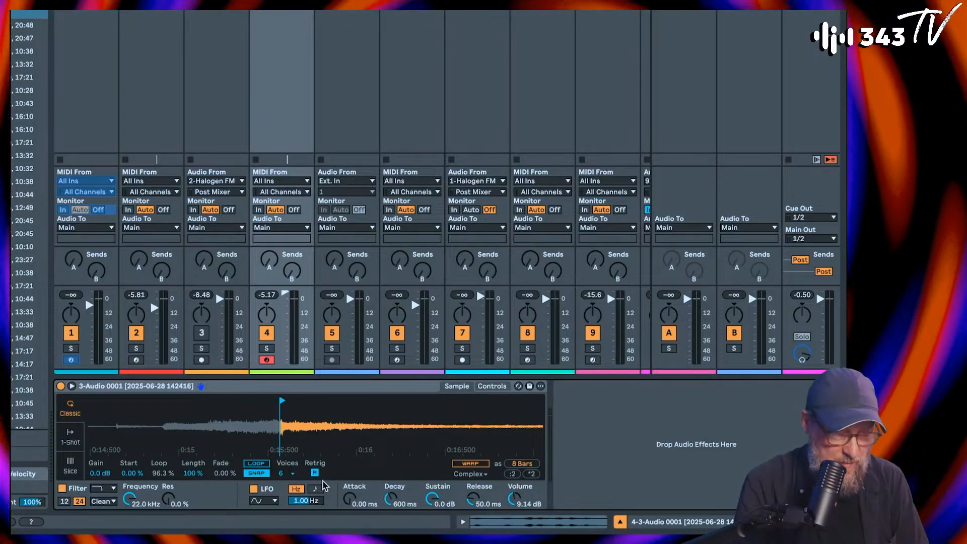
{"action": "left_click_drag", "start_coordinate": [386, 428], "coordinate": [385, 394]}
{"action": "mouse_move", "coordinate": [538, 400]}
{"action": "left_mouse_down"}
{"action": "mouse_move", "coordinate": [356, 401]}
{"action": "mouse_move", "coordinate": [368, 402]}
{"action": "mouse_move", "coordinate": [323, 421]}
{"action": "mouse_move", "coordinate": [224, 422]}
{"action": "mouse_move", "coordinate": [305, 428]}
{"action": "left_mouse_up"}
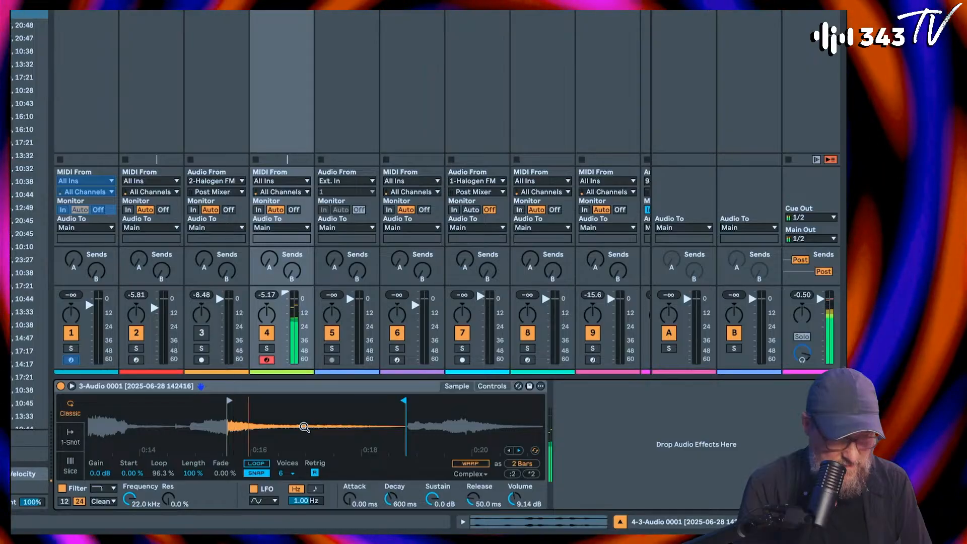
Step: Crop Simpler's sample to the marked range and show the cropped file in the browser
{"action": "right_click", "coordinate": [304, 427]}
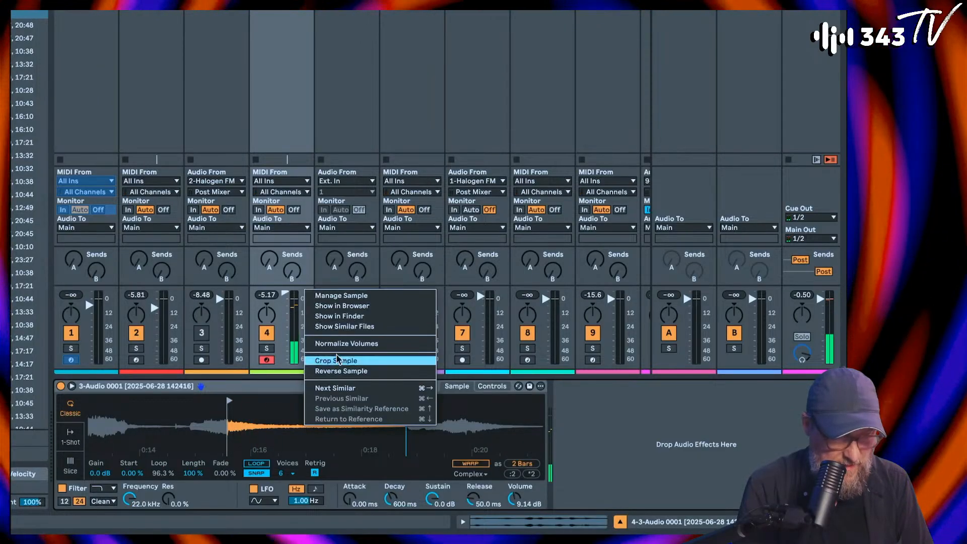
{"action": "left_click", "coordinate": [327, 362]}
{"action": "right_click", "coordinate": [241, 438]}
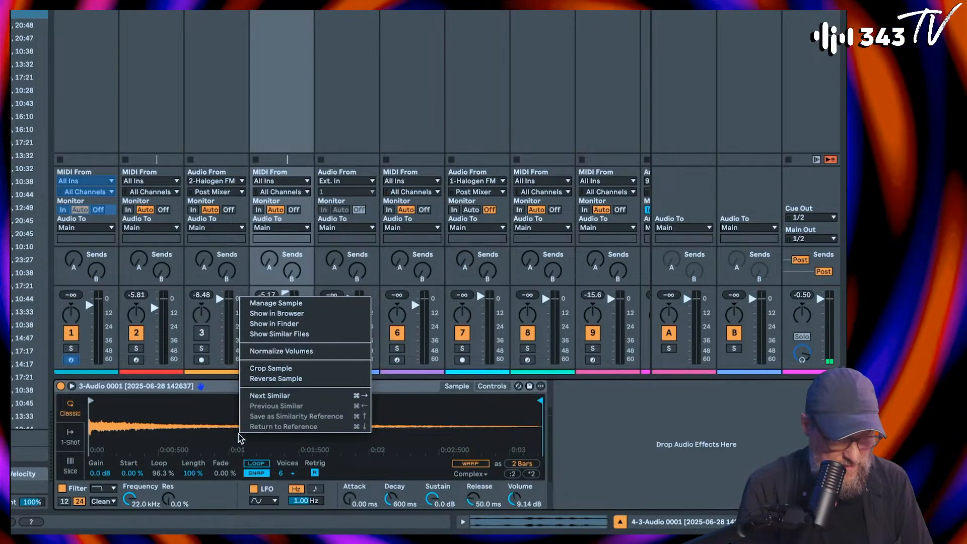
{"action": "left_click", "coordinate": [298, 314]}
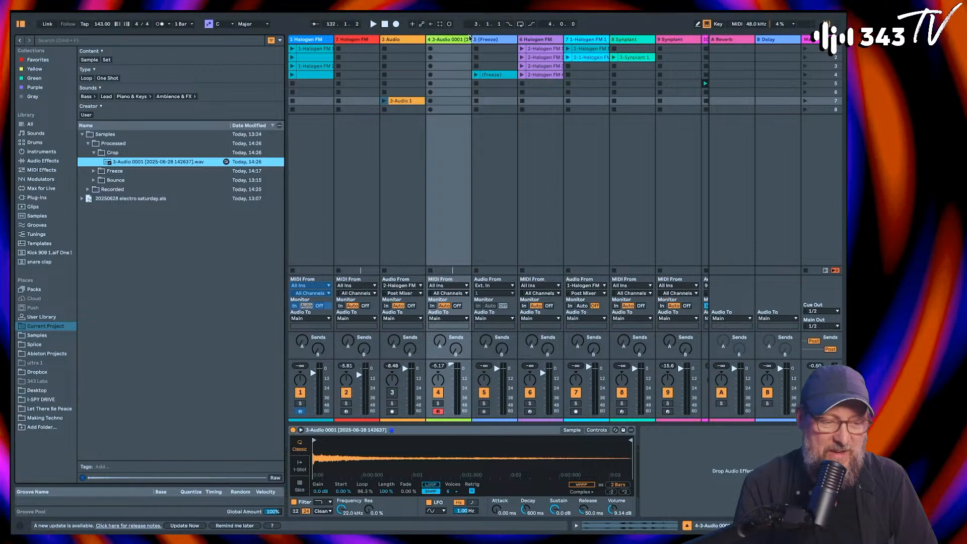
Step: Insert a MIDI track after the Simpler track and load the VST3 version of Synplant on it
{"action": "key", "text": "ctrl+shift+t"}
{"action": "left_click", "coordinate": [144, 41]}
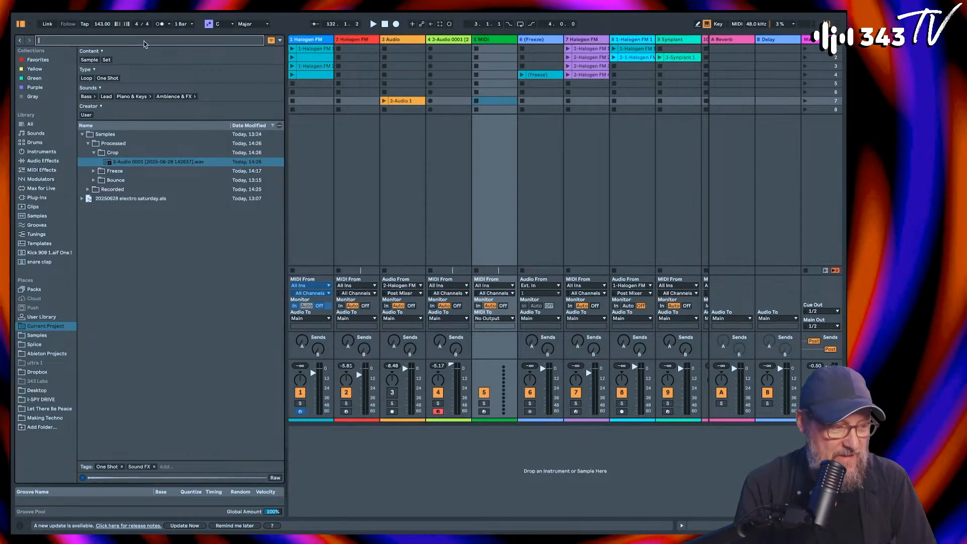
{"action": "type", "text": "synplant"}
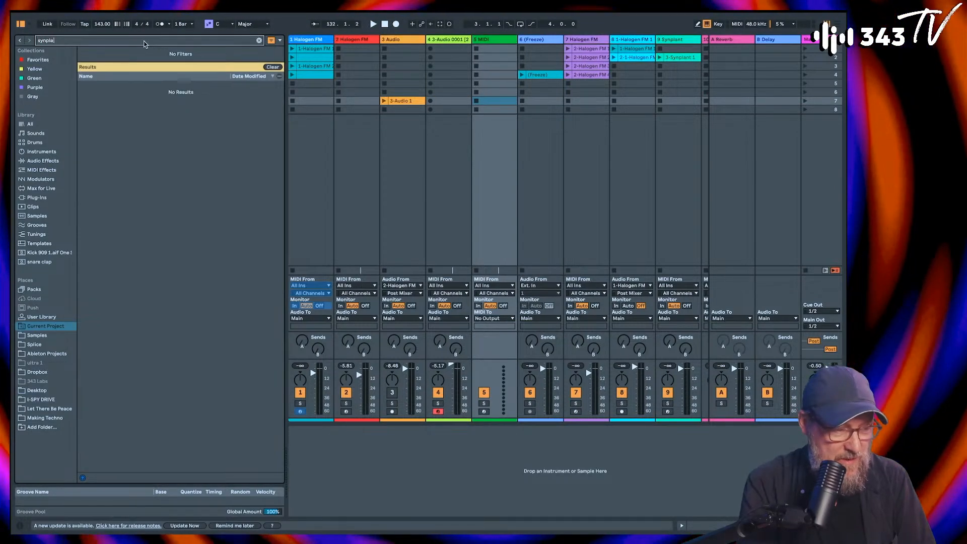
{"action": "left_click", "coordinate": [40, 198]}
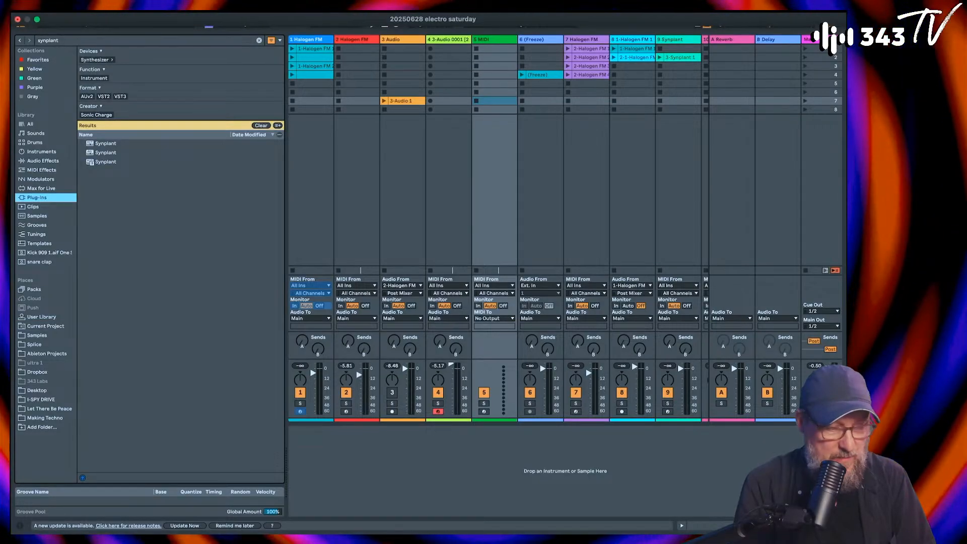
{"action": "left_click", "coordinate": [119, 97]}
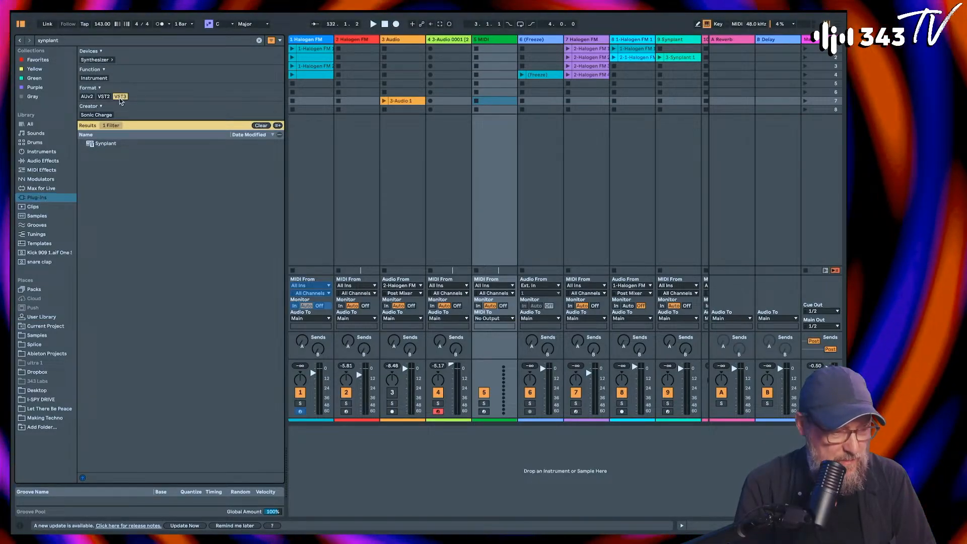
{"action": "double_click", "coordinate": [94, 144]}
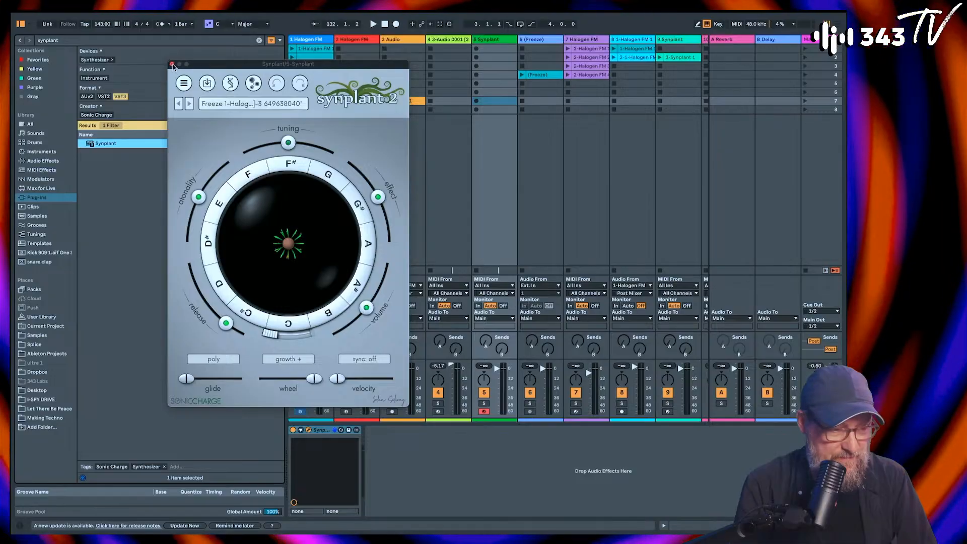
{"action": "left_click", "coordinate": [253, 84]}
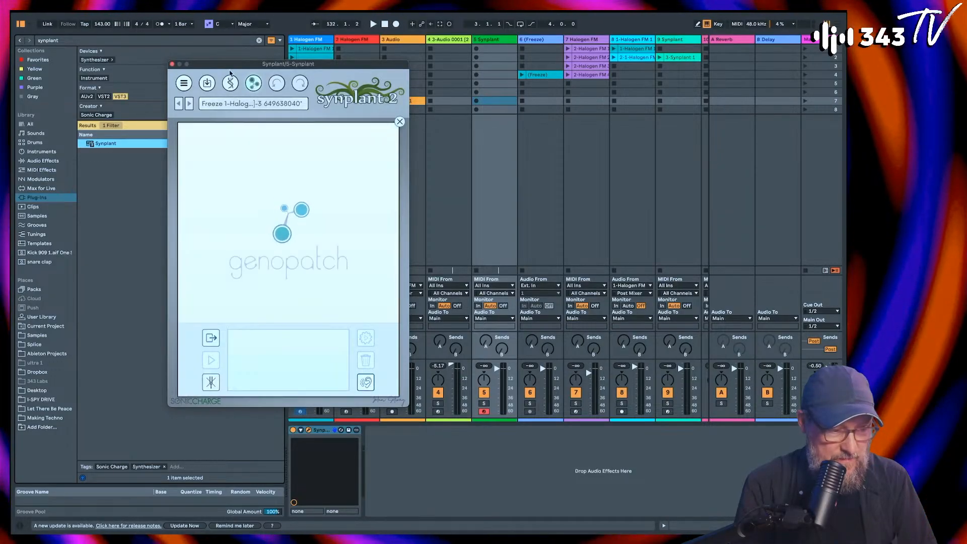
{"action": "left_click_drag", "start_coordinate": [282, 64], "coordinate": [609, 145]}
{"action": "left_click", "coordinate": [449, 101]}
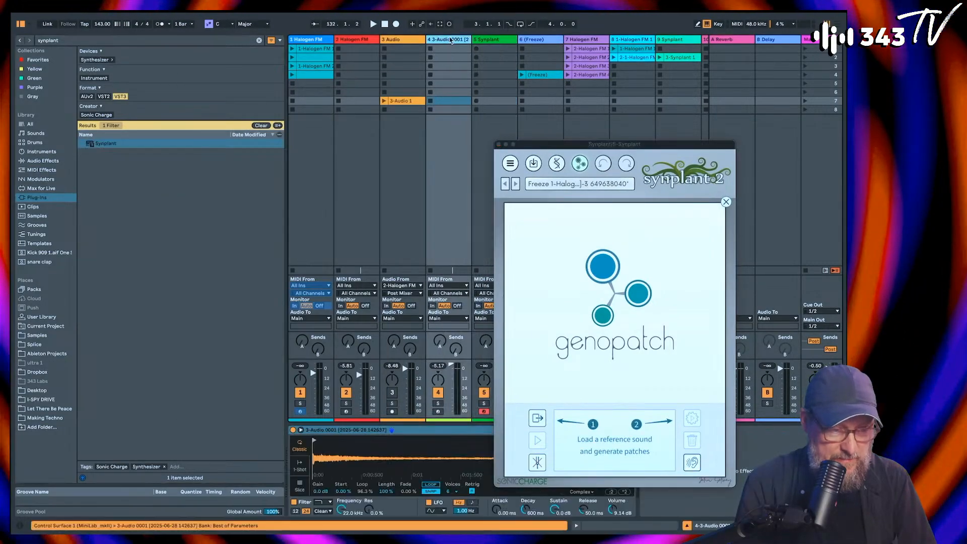
{"action": "right_click", "coordinate": [374, 464]}
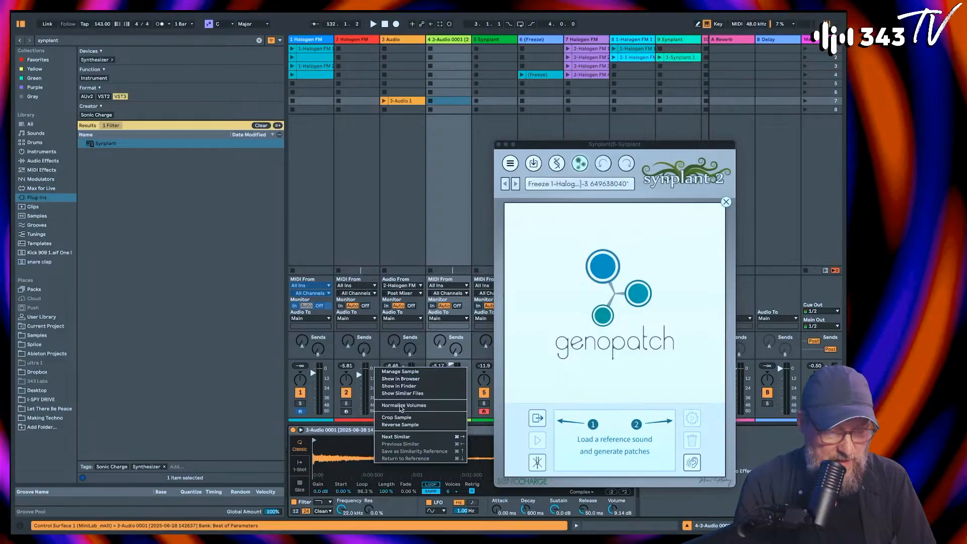
{"action": "left_click", "coordinate": [401, 379]}
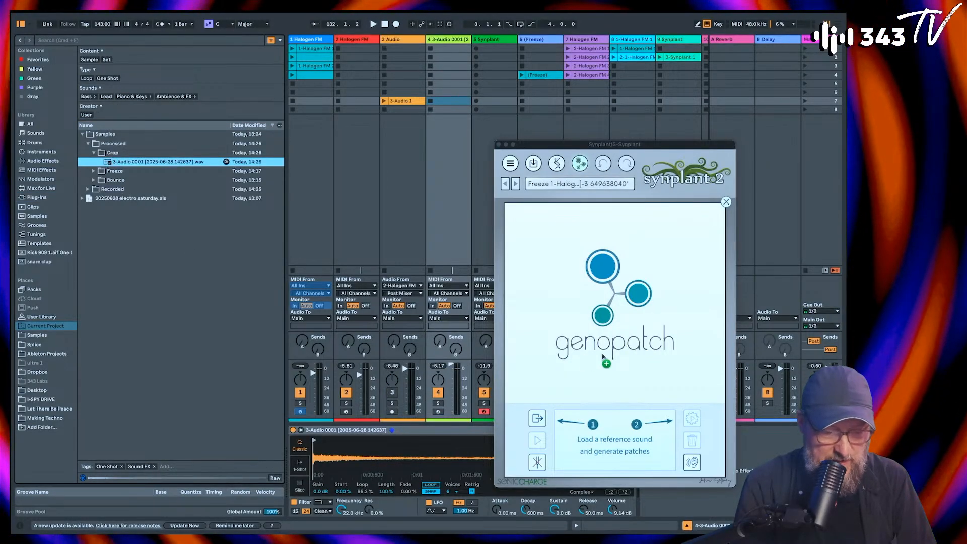
{"action": "left_click_drag", "start_coordinate": [607, 441], "coordinate": [606, 437]}
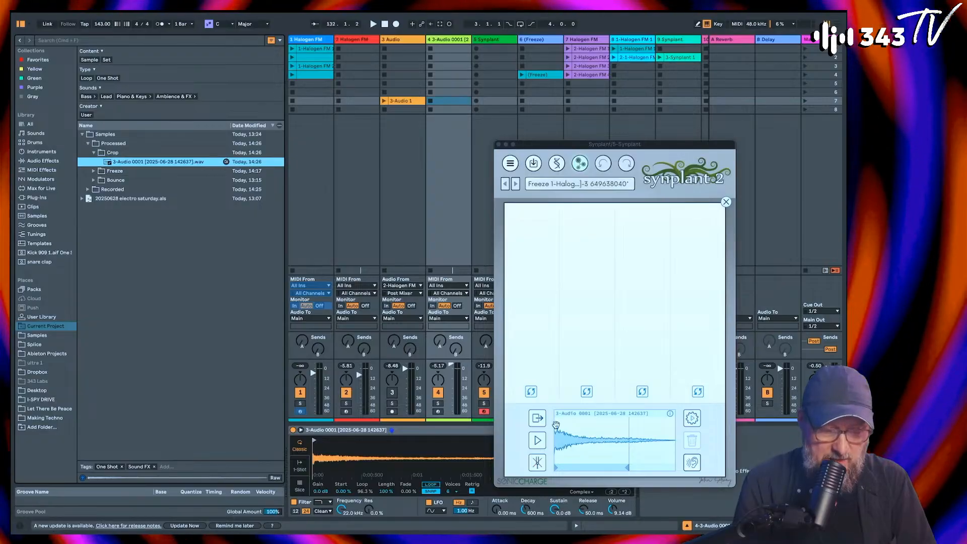
{"action": "left_click", "coordinate": [692, 418]}
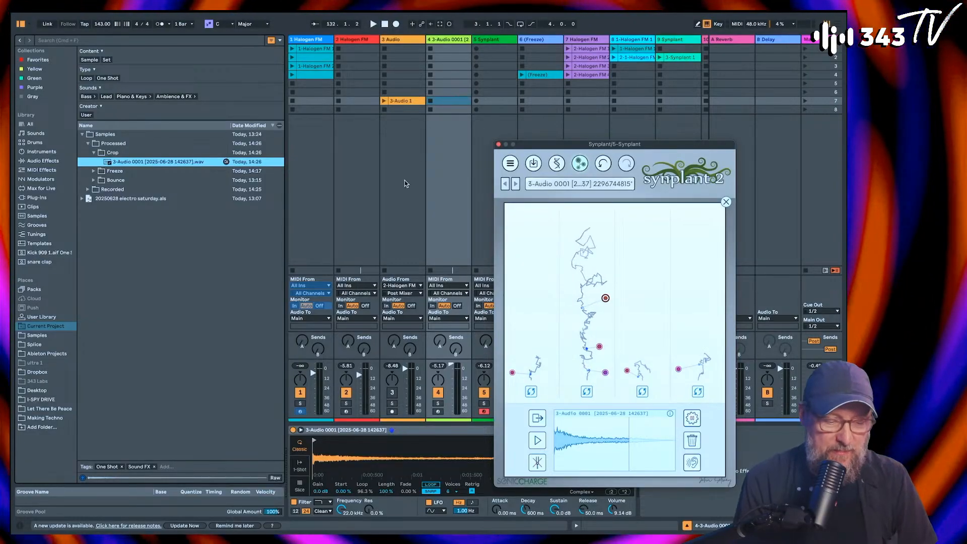
Step: Launch the first-scene clips on the Kick Electrified, TS_BOOTS_AND_CLAPS, Zaps and ClosedHH Electrified tracks
{"action": "scroll", "coordinate": [453, 38], "scroll_direction": "right", "scroll_amount": 4}
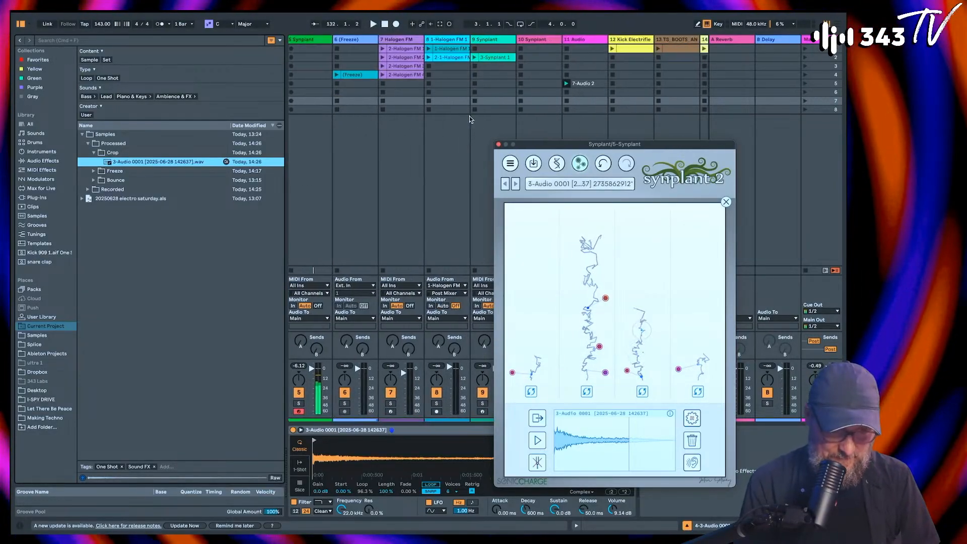
{"action": "scroll", "coordinate": [421, 66], "scroll_direction": "right", "scroll_amount": 2}
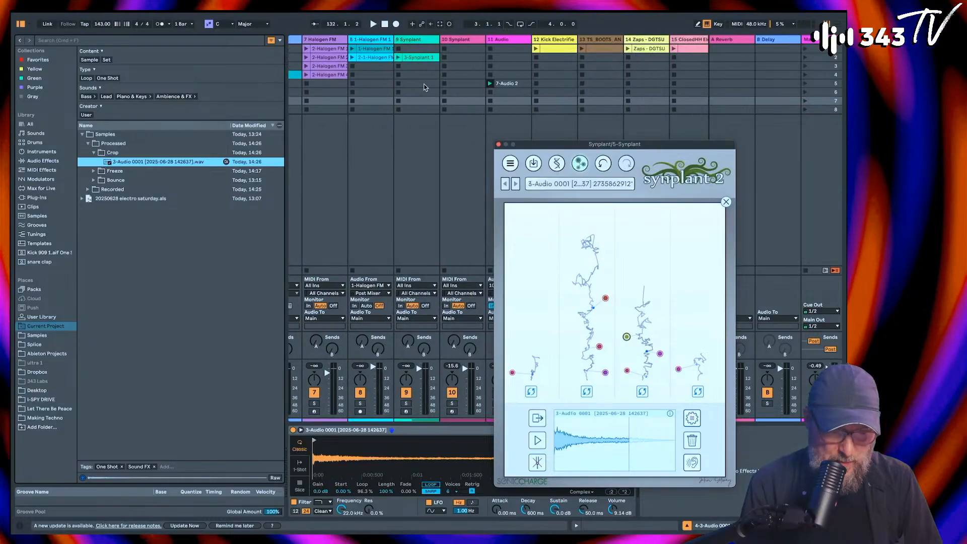
{"action": "left_click", "coordinate": [537, 49]}
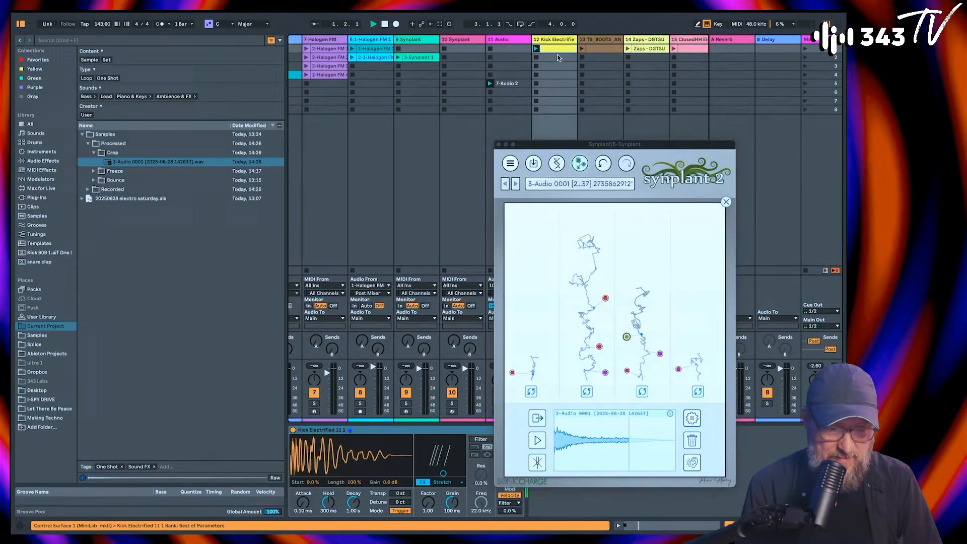
{"action": "left_click", "coordinate": [583, 50]}
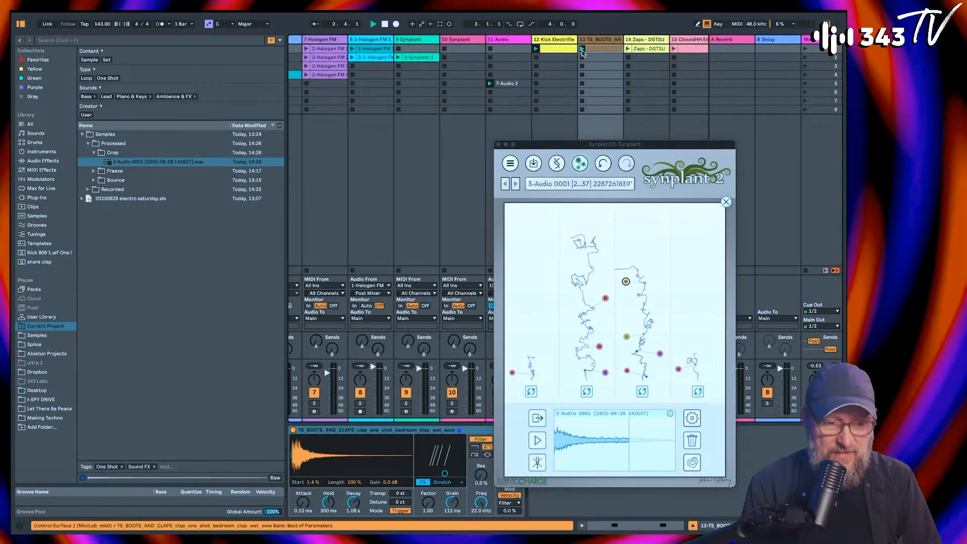
{"action": "left_click", "coordinate": [628, 48]}
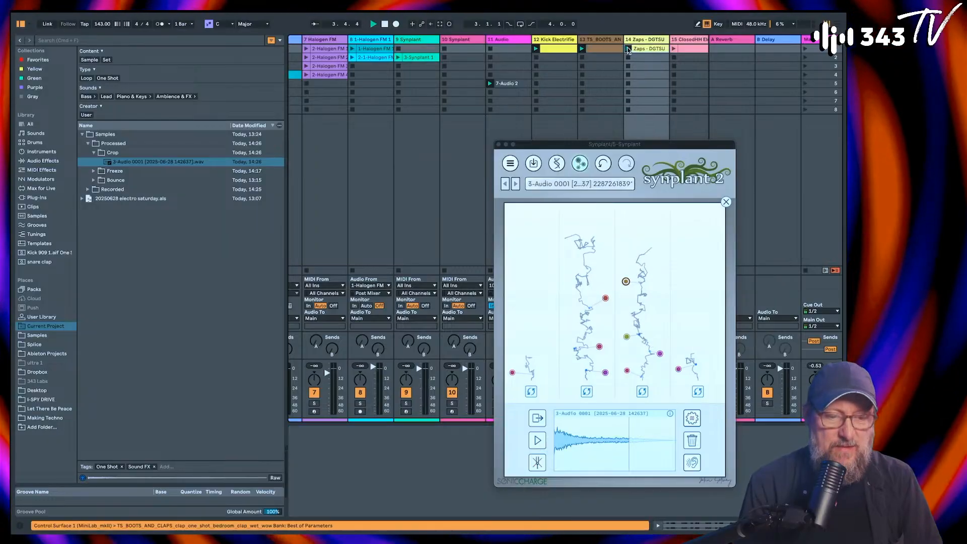
{"action": "left_click", "coordinate": [674, 49]}
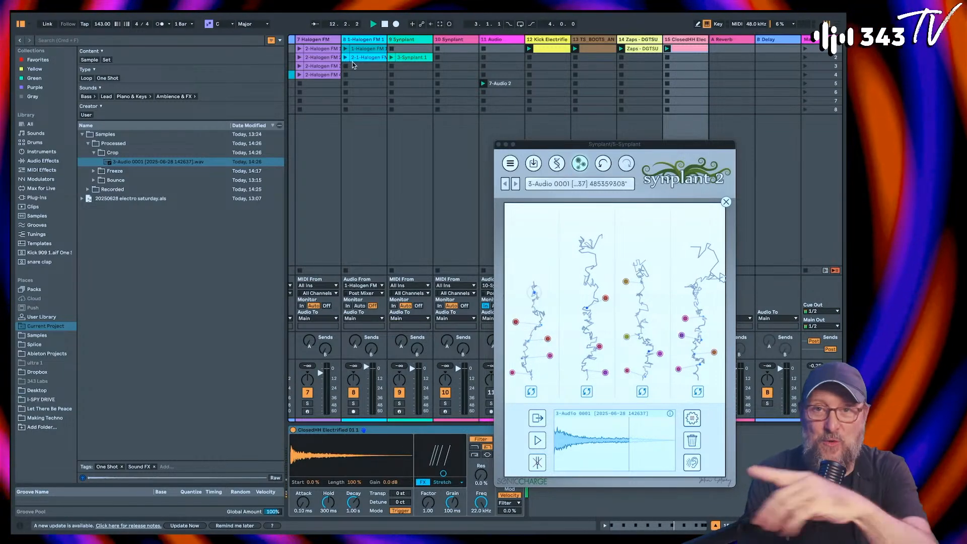
Step: Launch the scene 3 clip and the scene 4 clip on the first Halogen FM track
{"action": "scroll", "coordinate": [353, 65], "scroll_direction": "left", "scroll_amount": 5}
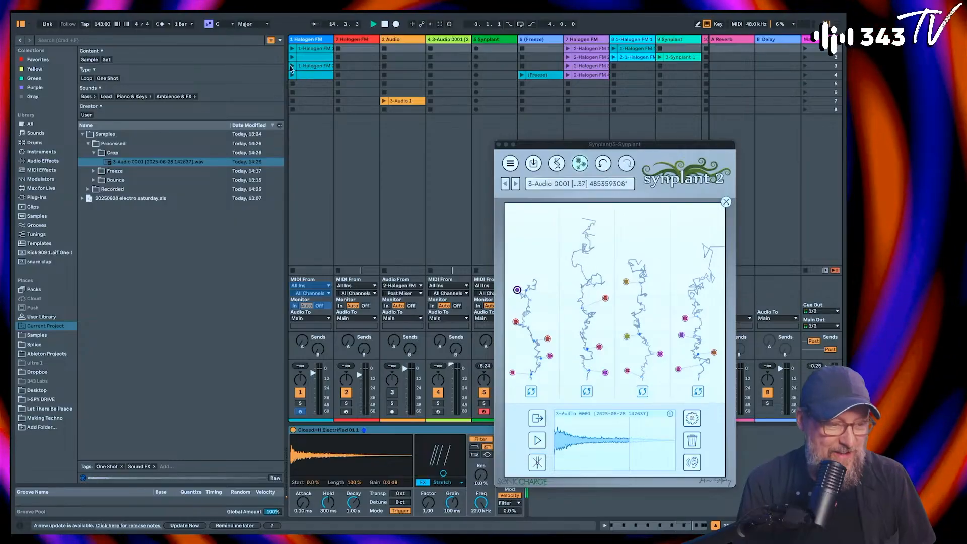
{"action": "left_click", "coordinate": [311, 75]}
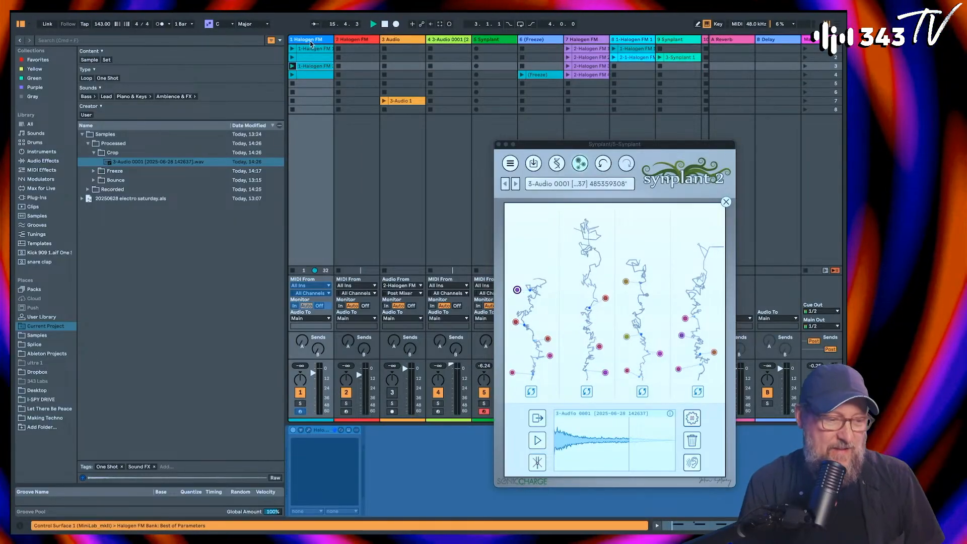
{"action": "left_click", "coordinate": [292, 75]}
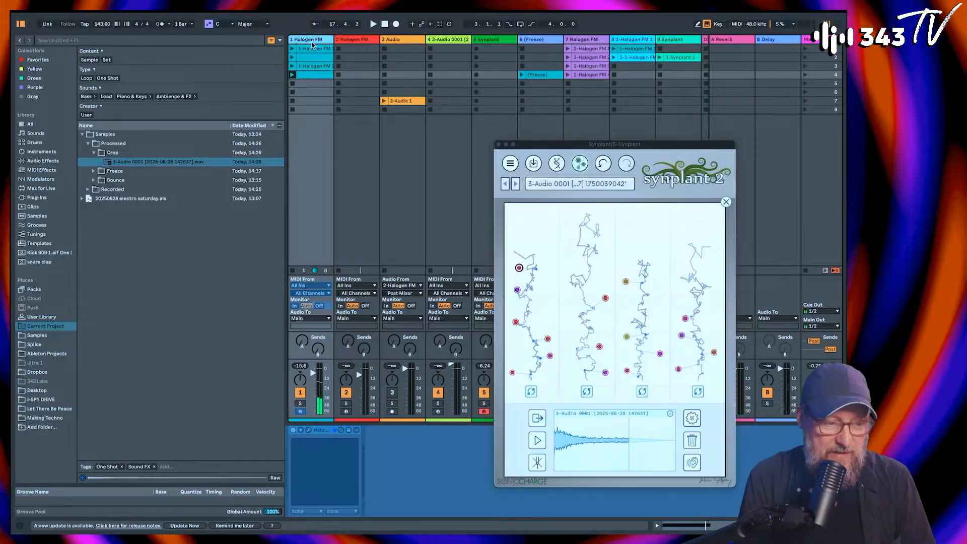
Step: Unfreeze the first Halogen FM track
{"action": "right_click", "coordinate": [310, 44]}
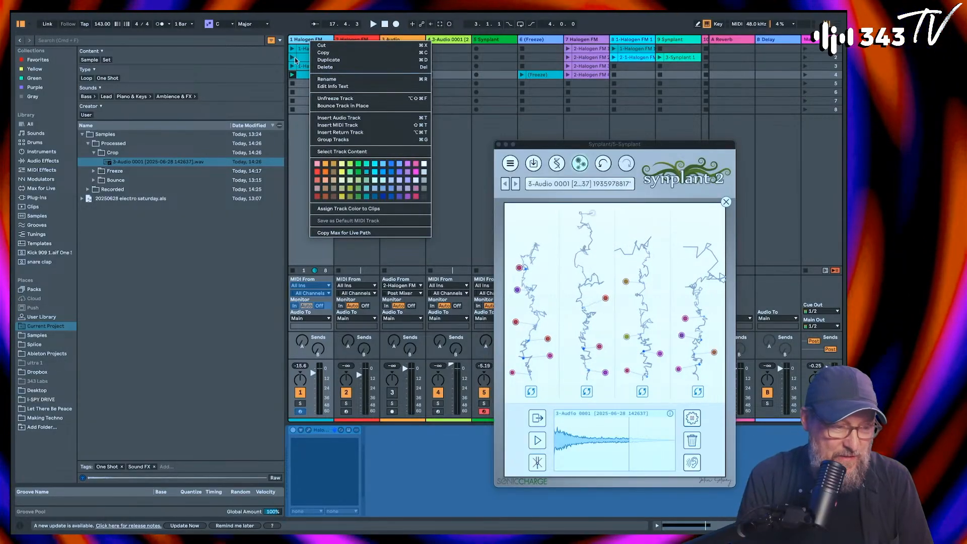
{"action": "left_click", "coordinate": [306, 43]}
{"action": "right_click", "coordinate": [306, 43]}
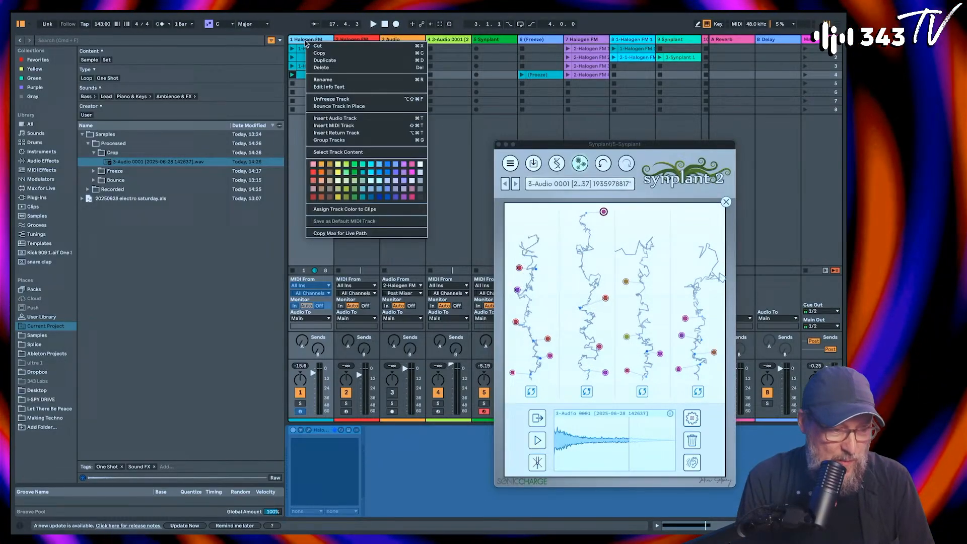
{"action": "left_click", "coordinate": [340, 106]}
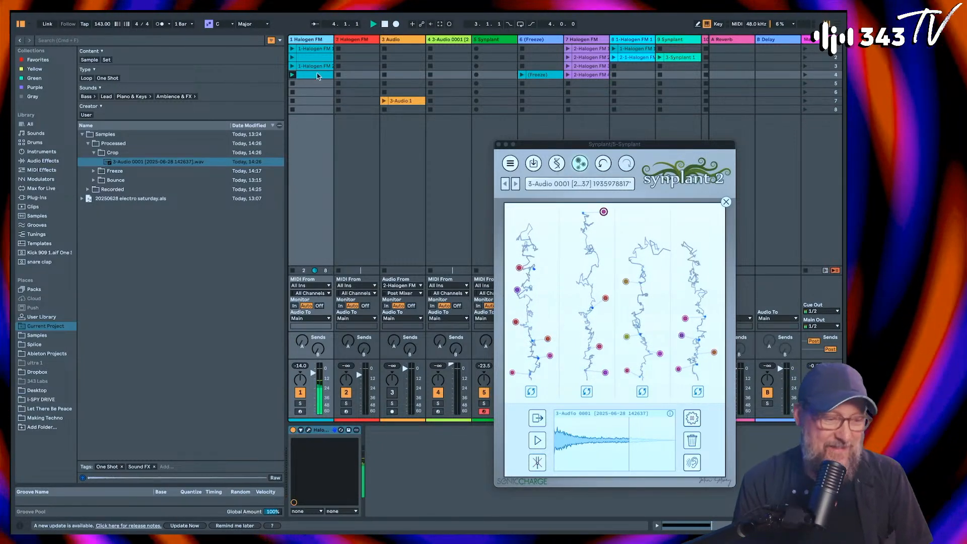
Step: Launch the scene 3 clip on the first Halogen FM track and the 3-Synplant 1 clip, moving the Synplant window clear of the note editor
{"action": "left_click", "coordinate": [293, 66]}
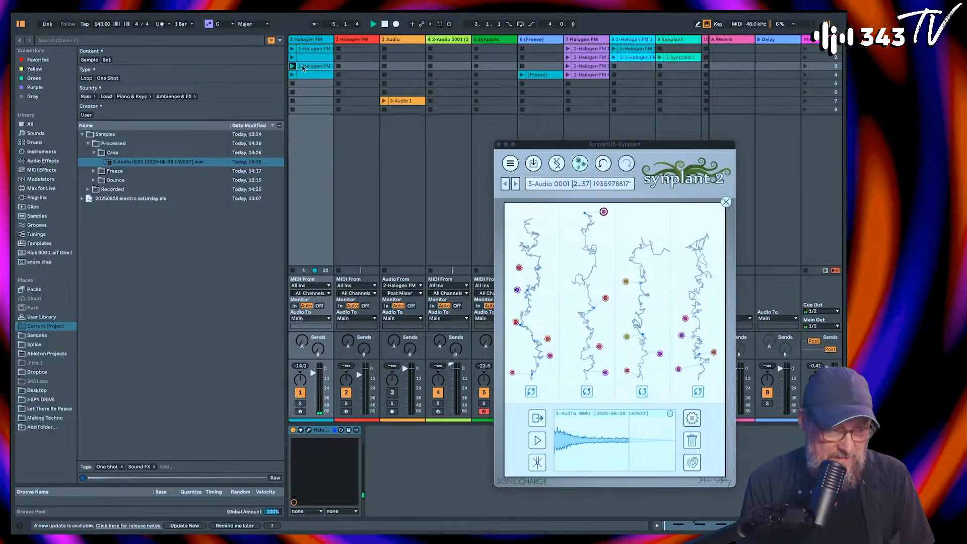
{"action": "double_click", "coordinate": [303, 67]}
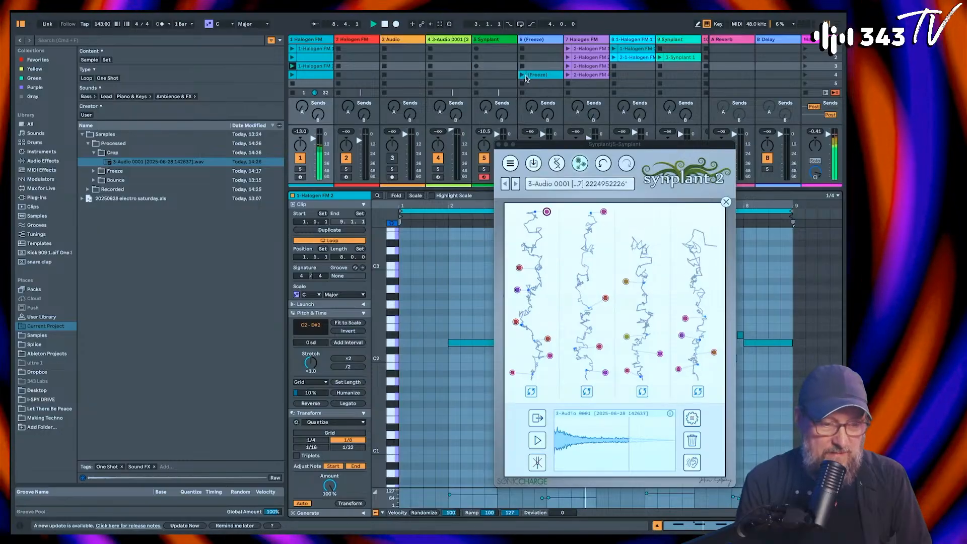
{"action": "scroll", "coordinate": [530, 80], "scroll_direction": "right", "scroll_amount": 2}
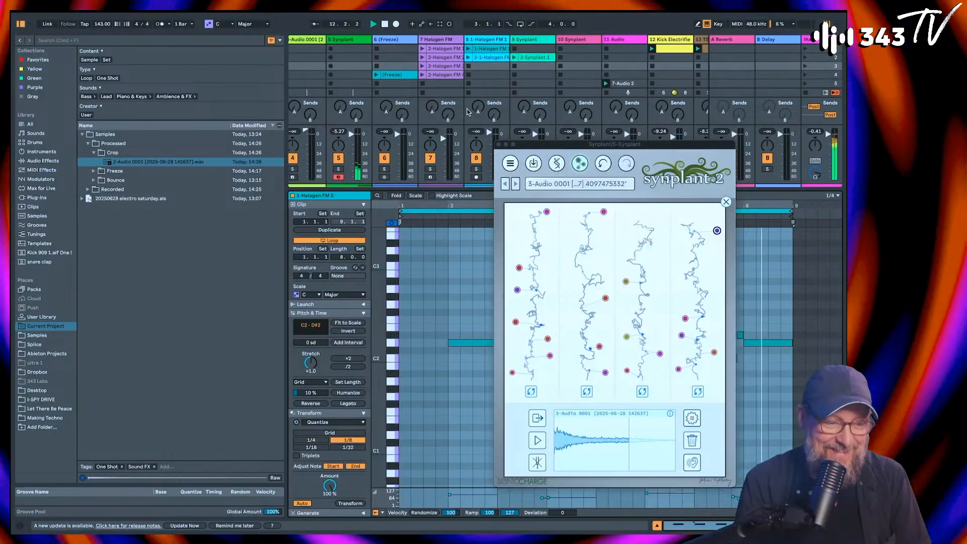
{"action": "scroll", "coordinate": [488, 66], "scroll_direction": "right", "scroll_amount": 2}
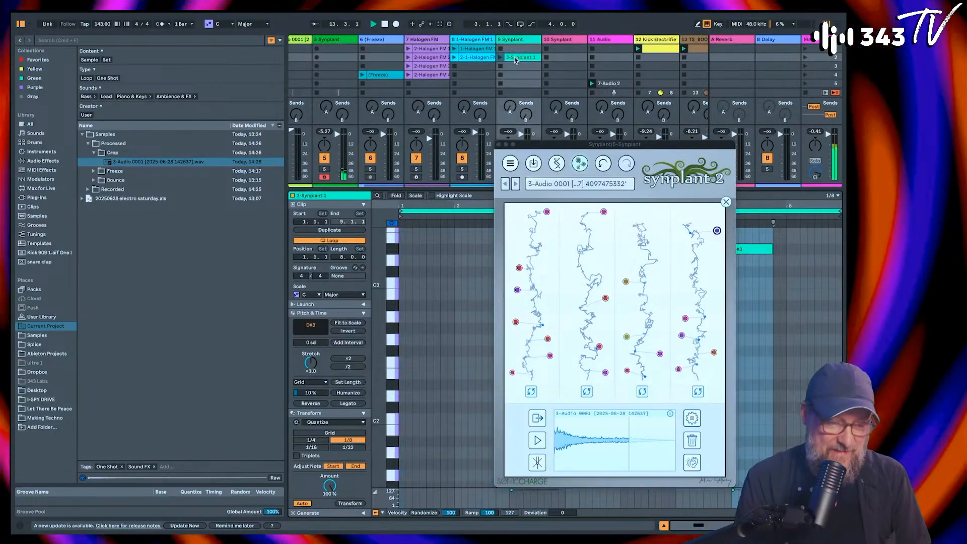
{"action": "left_click_drag", "start_coordinate": [573, 146], "coordinate": [216, 141]}
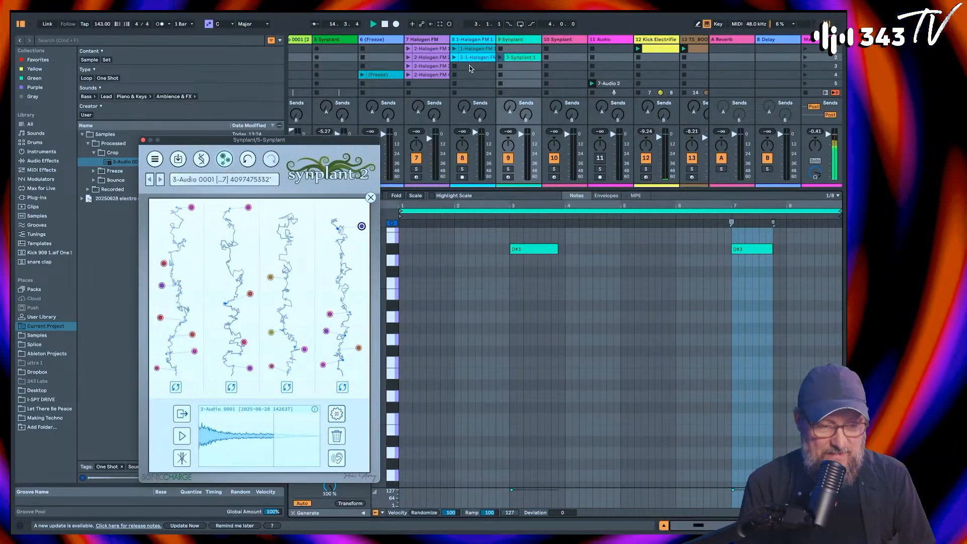
{"action": "left_click", "coordinate": [501, 59]}
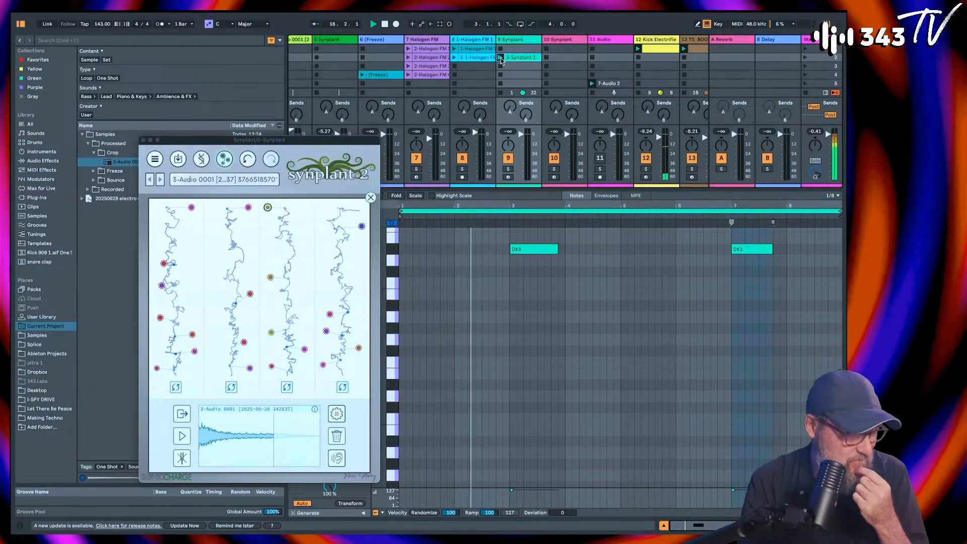
Step: Look through the clips on tracks 7 and 8, and launch the scene 4 clip on the 7 Halogen FM track
{"action": "scroll", "coordinate": [501, 60], "scroll_direction": "left", "scroll_amount": 5}
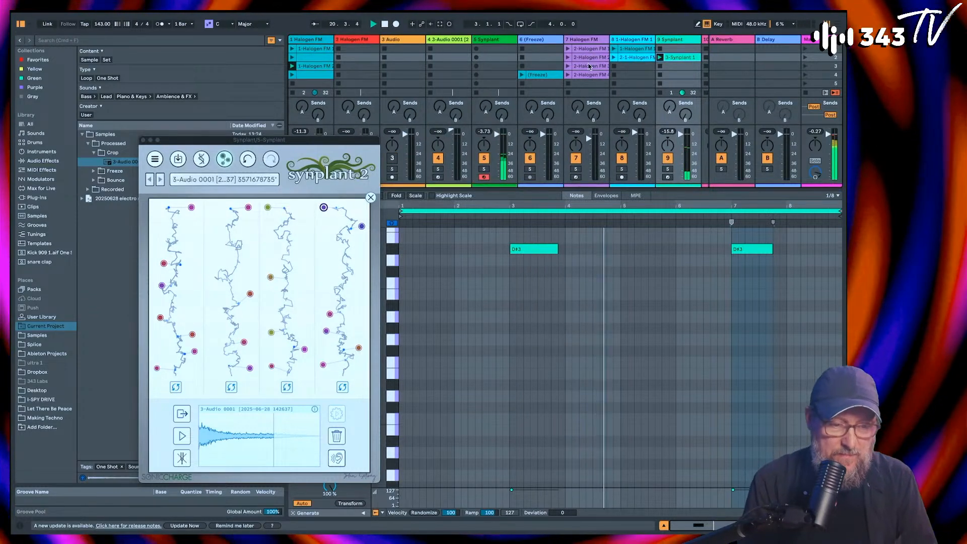
{"action": "left_click", "coordinate": [590, 66]}
{"action": "left_click", "coordinate": [588, 76]}
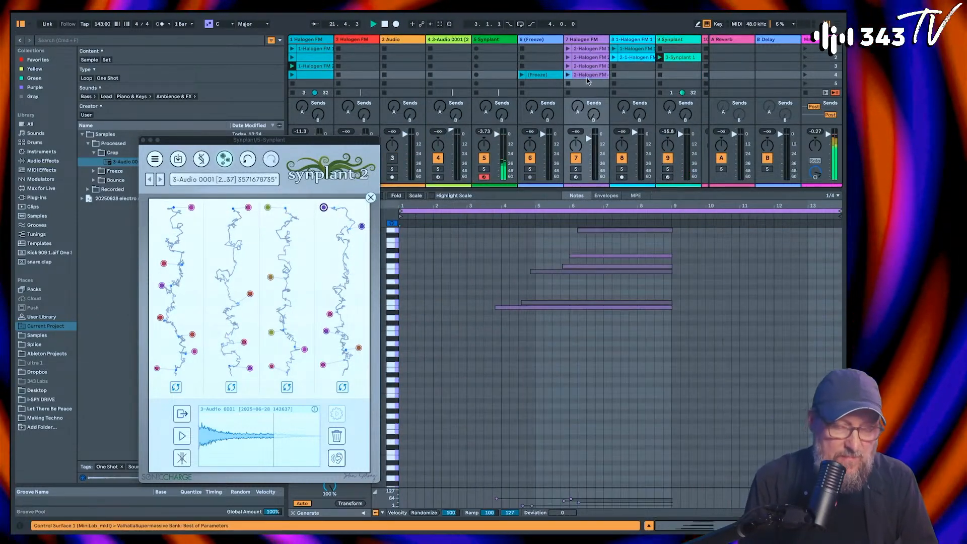
{"action": "left_click", "coordinate": [632, 50]}
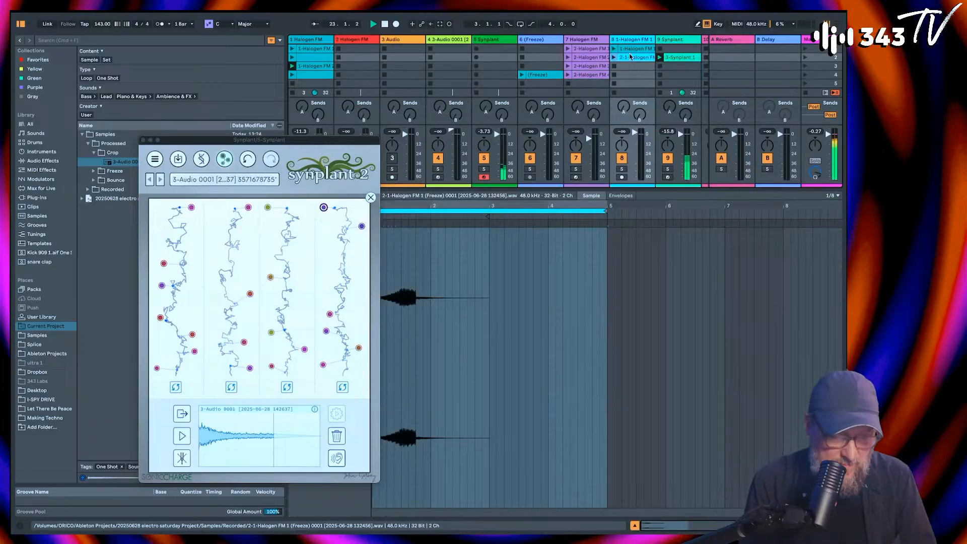
{"action": "left_click", "coordinate": [588, 75]}
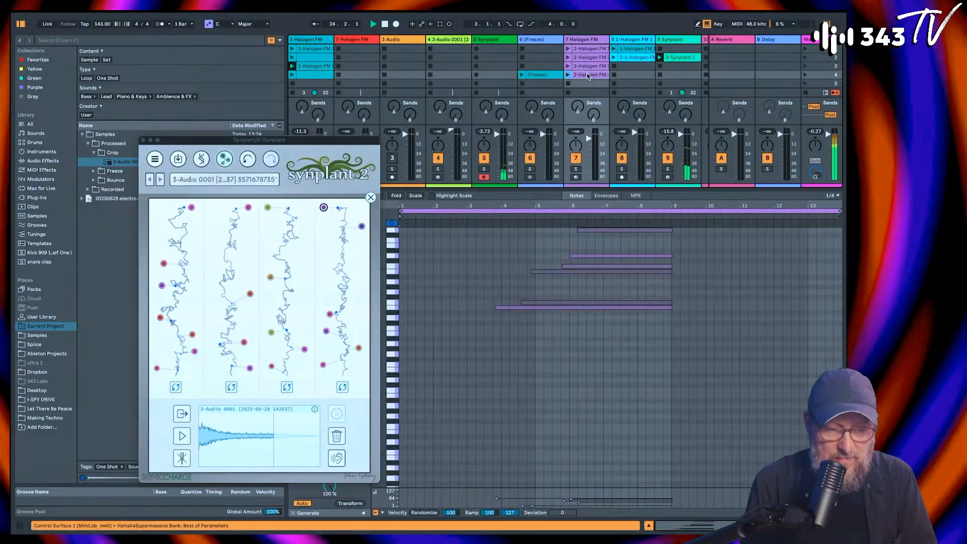
{"action": "left_click", "coordinate": [568, 75]}
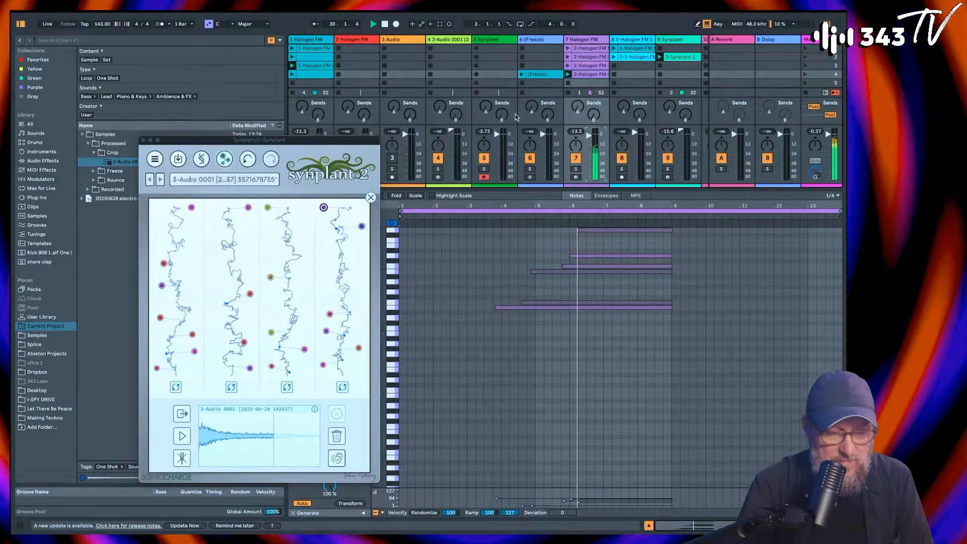
Step: Stop playback and delete the 3 Audio track
{"action": "scroll", "coordinate": [516, 118], "scroll_direction": "right", "scroll_amount": 5}
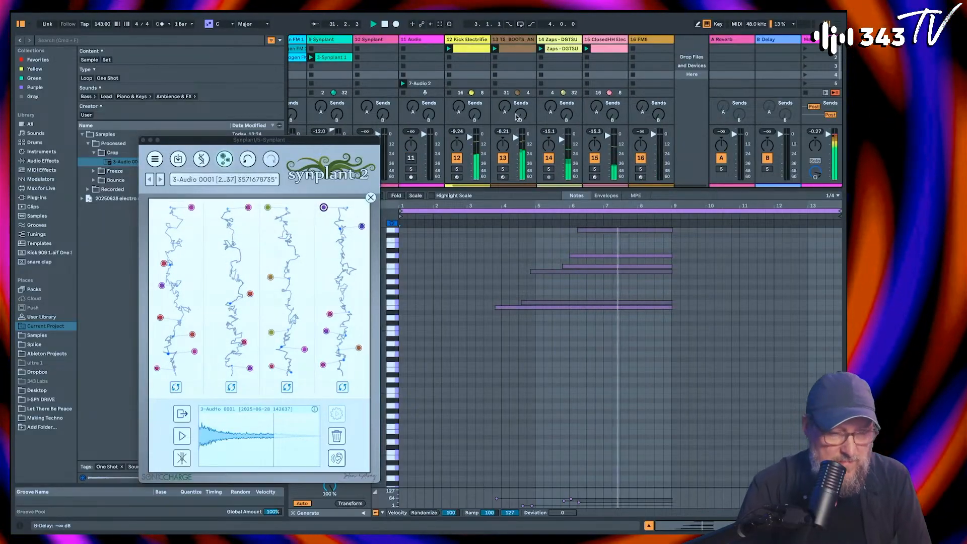
{"action": "scroll", "coordinate": [474, 137], "scroll_direction": "left", "scroll_amount": 4}
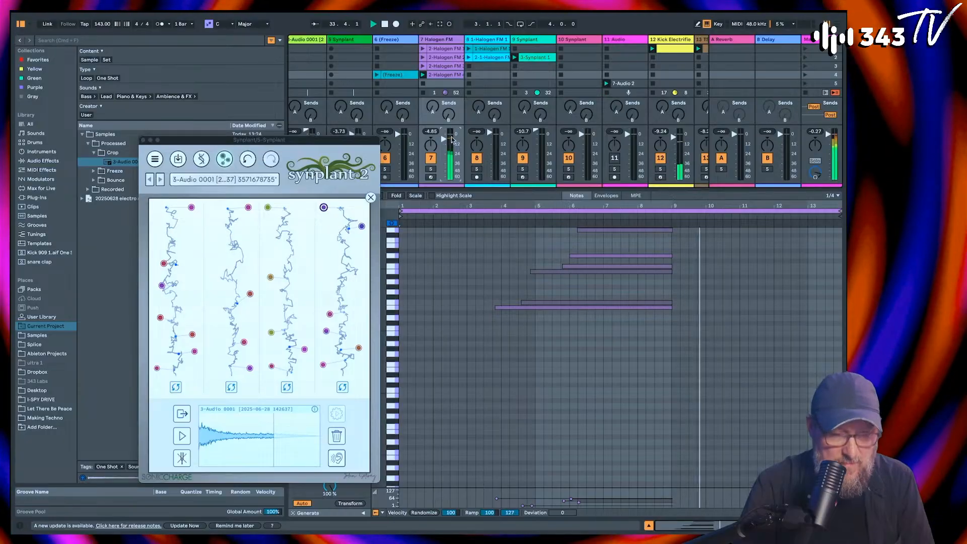
{"action": "scroll", "coordinate": [594, 74], "scroll_direction": "right", "scroll_amount": 4}
{"action": "scroll", "coordinate": [593, 74], "scroll_direction": "left", "scroll_amount": 2}
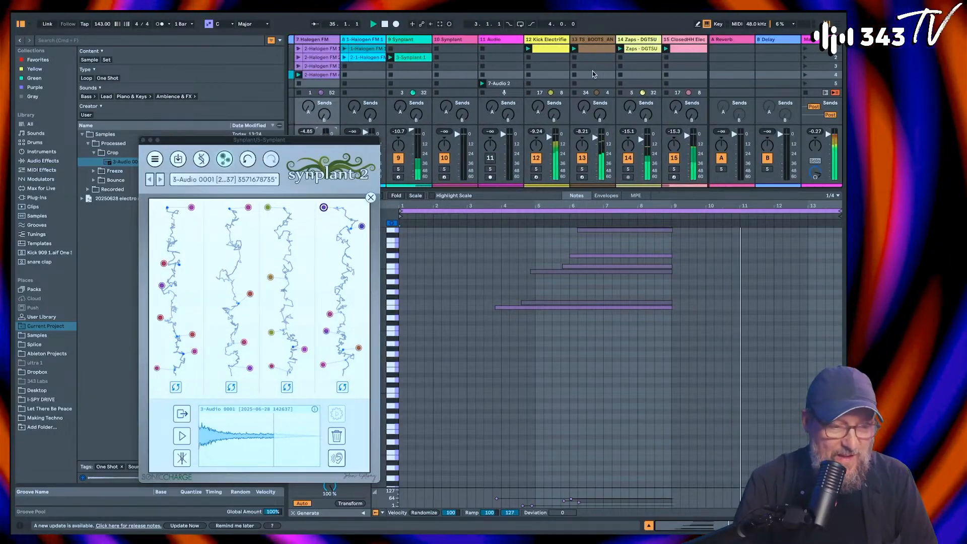
{"action": "scroll", "coordinate": [593, 74], "scroll_direction": "left", "scroll_amount": 6}
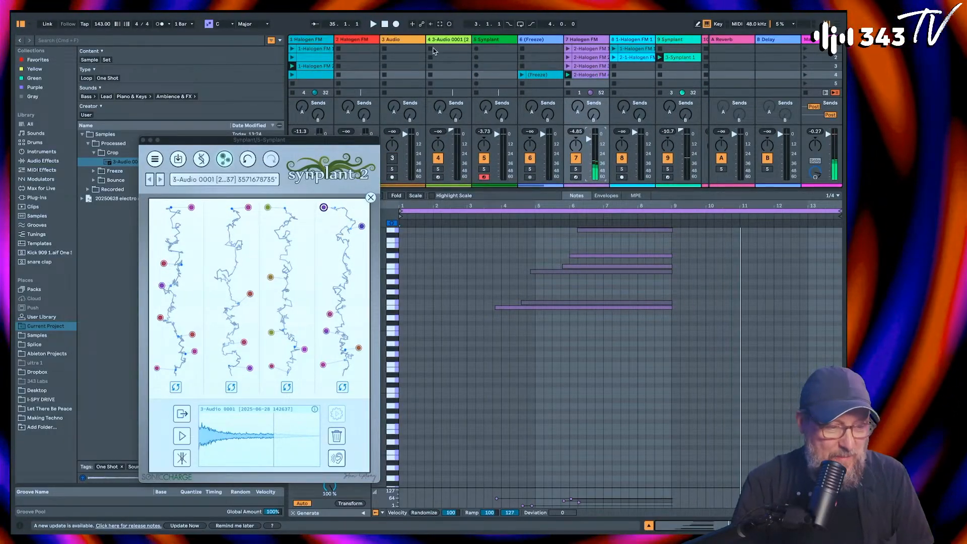
{"action": "left_click", "coordinate": [413, 39]}
{"action": "key", "text": "Delete"}
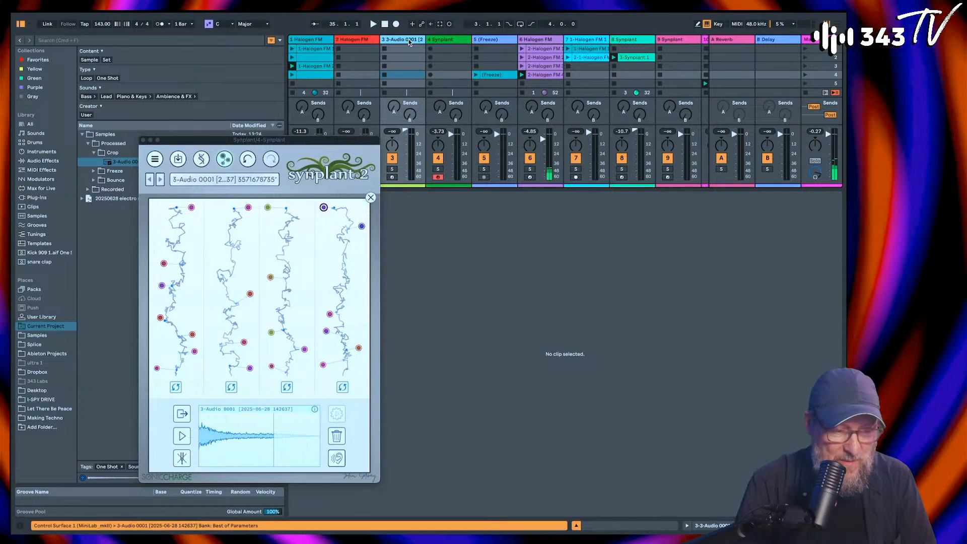
Step: Select the 4 Synplant track and audition the Genopatch patches along the first strand
{"action": "left_click", "coordinate": [450, 41]}
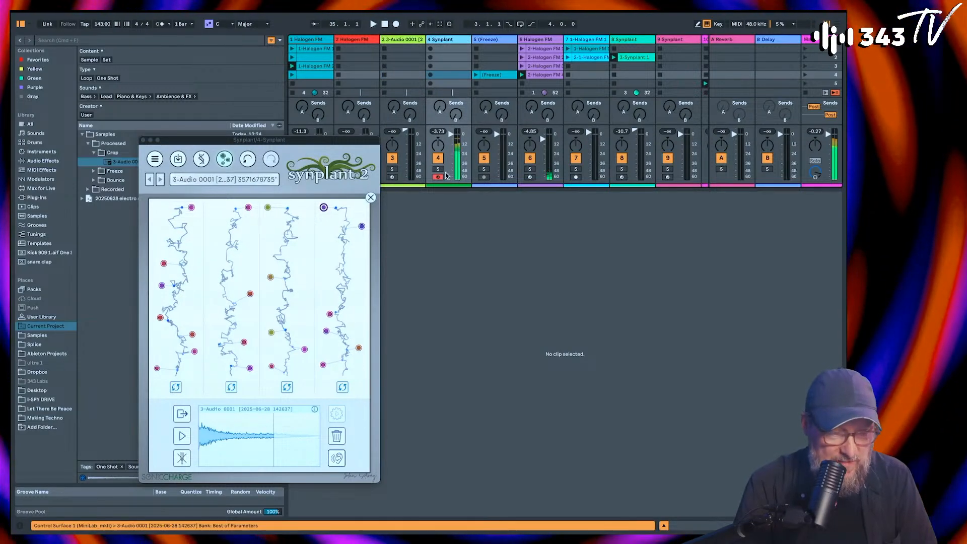
{"action": "key", "text": "z"}
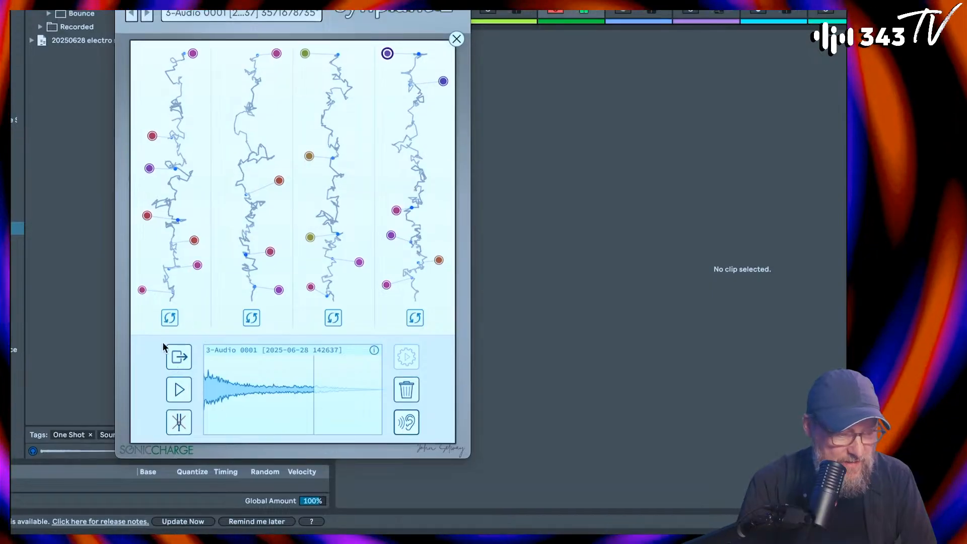
{"action": "left_click", "coordinate": [198, 265]}
{"action": "left_click", "coordinate": [195, 241]}
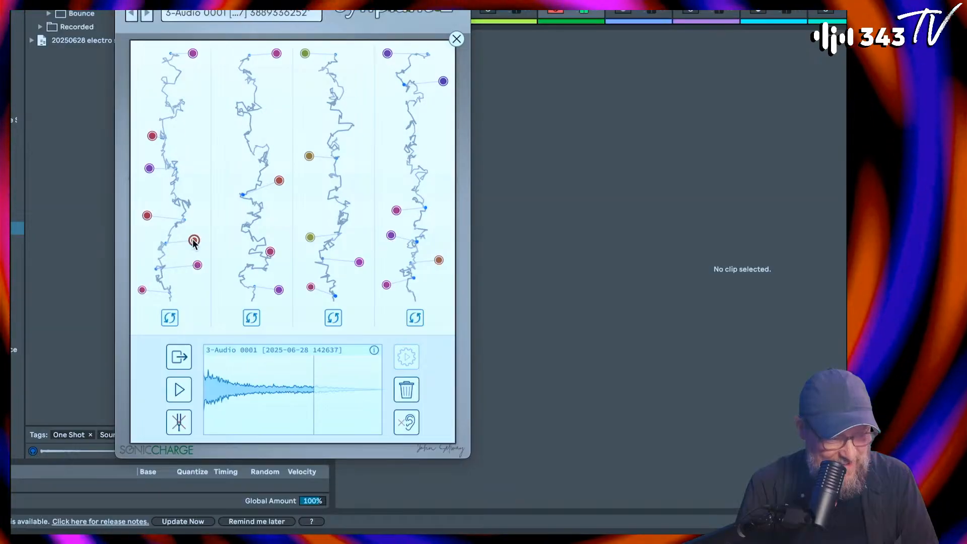
{"action": "left_click", "coordinate": [147, 215]}
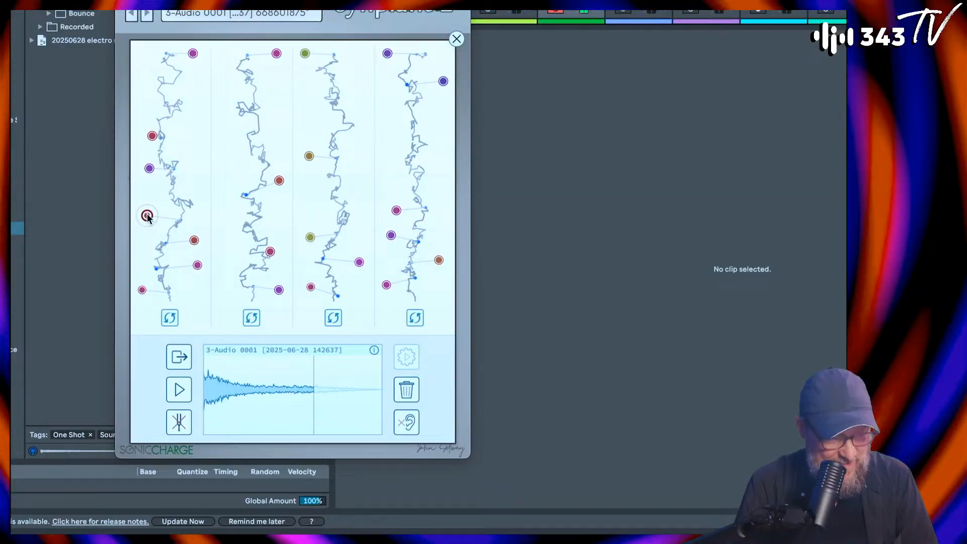
{"action": "left_click", "coordinate": [149, 169]}
{"action": "left_click", "coordinate": [153, 136]}
{"action": "left_click", "coordinate": [193, 53]}
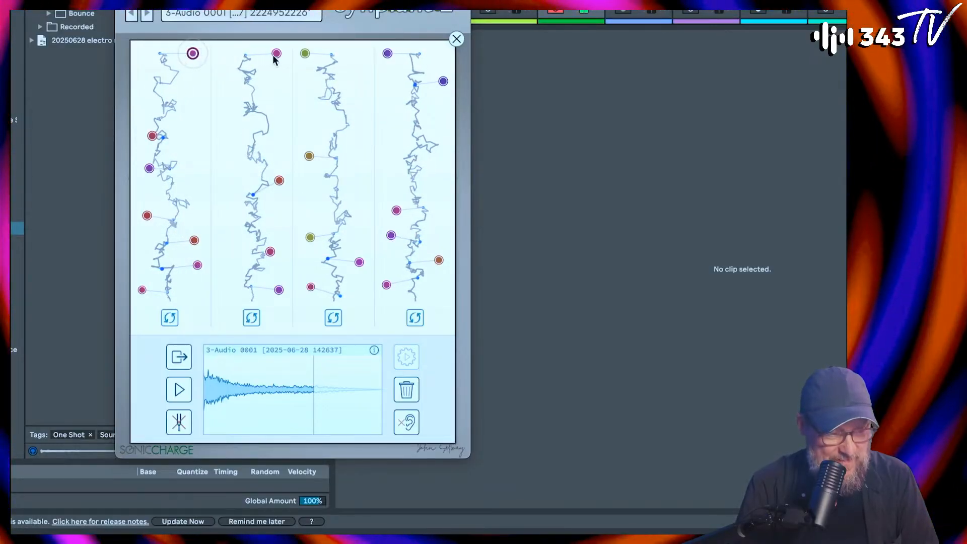
Step: Audition the Genopatch patches along the second and third strands
{"action": "left_click", "coordinate": [276, 52]}
{"action": "left_click", "coordinate": [279, 180]}
{"action": "left_click", "coordinate": [270, 252]}
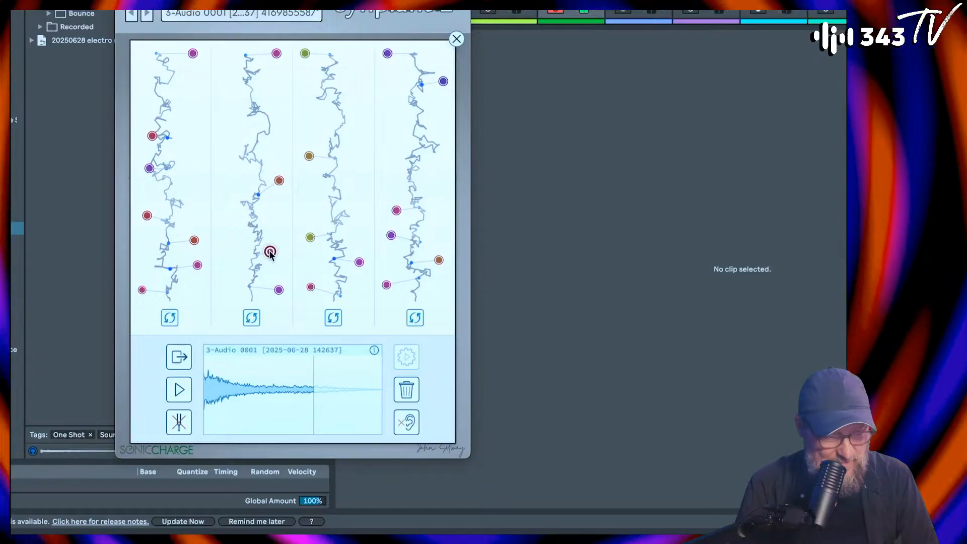
{"action": "left_click", "coordinate": [279, 290]}
{"action": "left_click", "coordinate": [310, 288]}
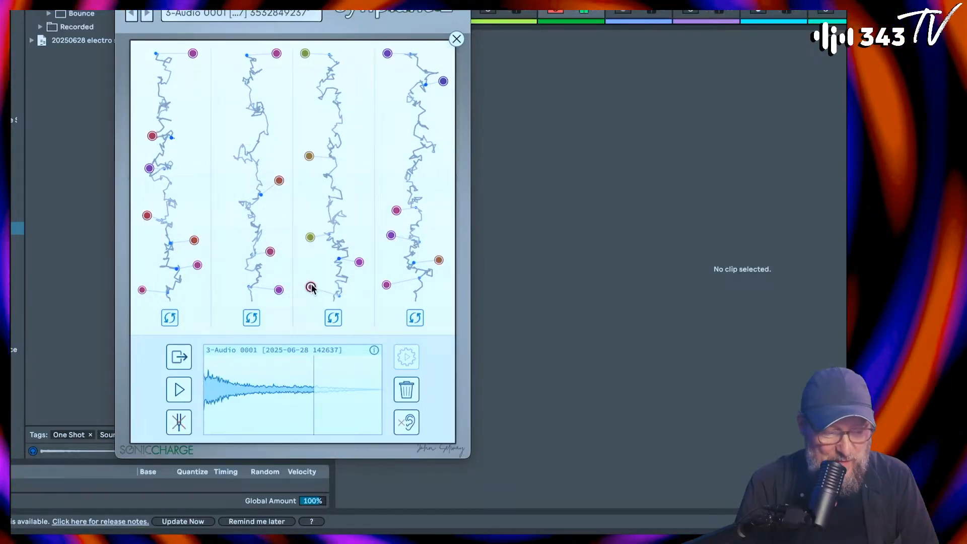
{"action": "left_click", "coordinate": [359, 262]}
{"action": "left_click", "coordinate": [310, 237]}
{"action": "left_click", "coordinate": [308, 155]}
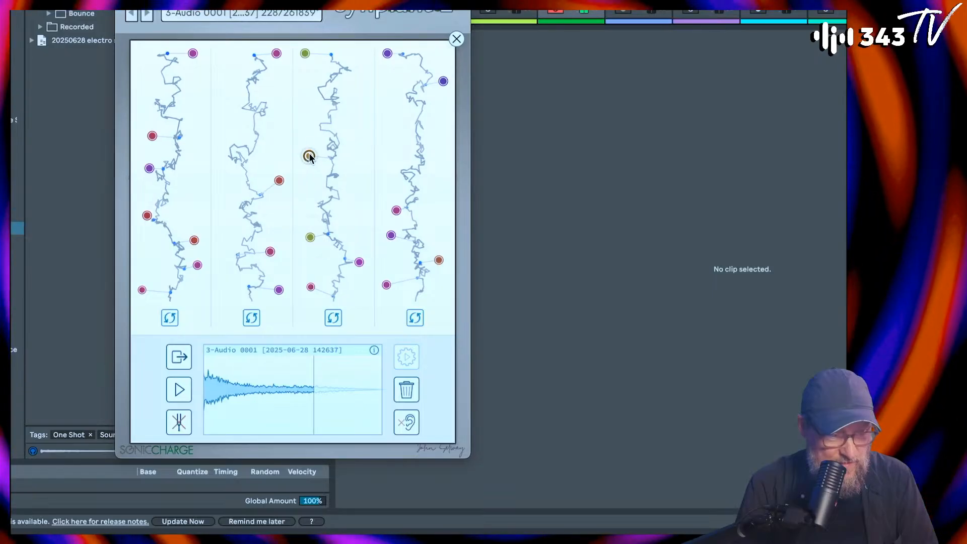
{"action": "left_click", "coordinate": [305, 53]}
Step: Audition the fourth strand's Genopatch patches and return to its topmost patch
{"action": "left_click", "coordinate": [388, 54]}
{"action": "left_click", "coordinate": [443, 81]}
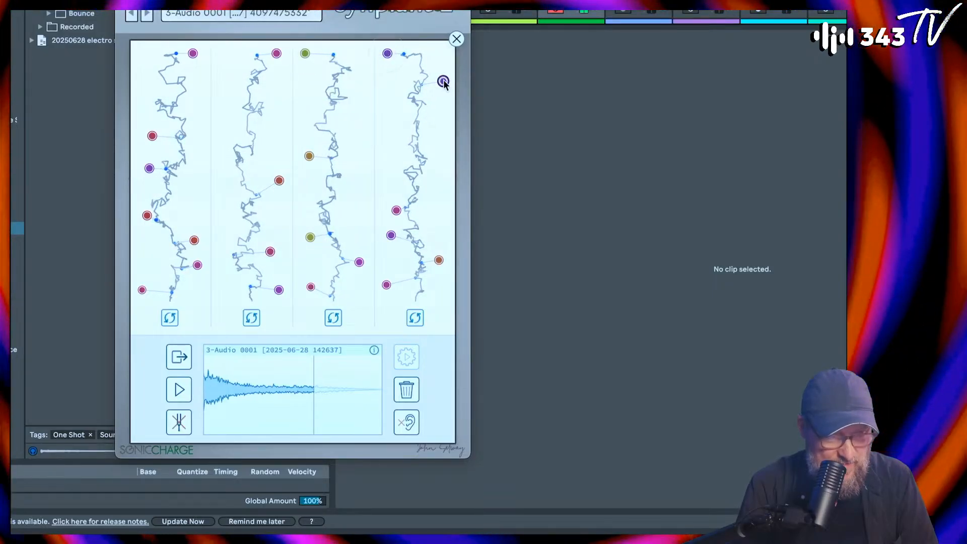
{"action": "left_click", "coordinate": [397, 210]}
{"action": "left_click", "coordinate": [391, 236]}
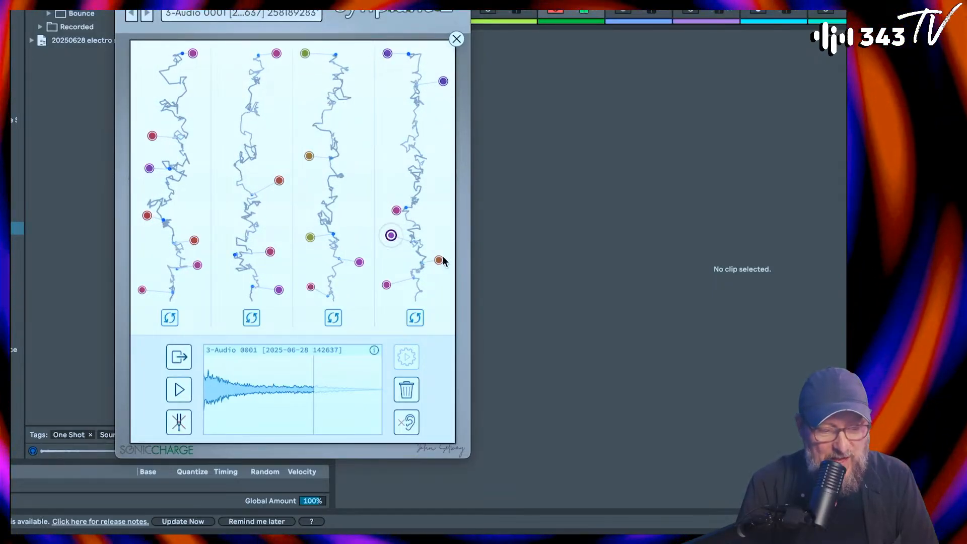
{"action": "left_click", "coordinate": [439, 261]}
{"action": "left_click", "coordinate": [387, 285]}
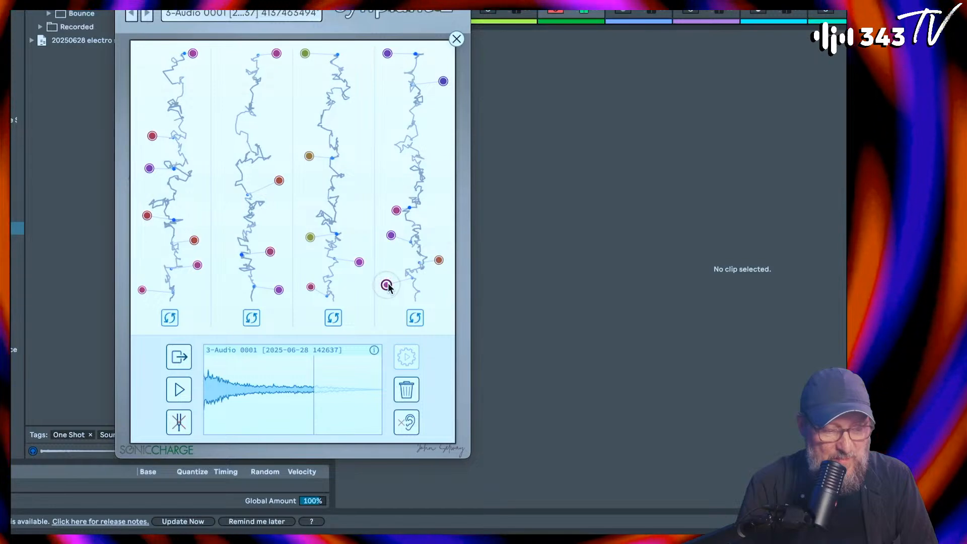
{"action": "left_click", "coordinate": [388, 53]}
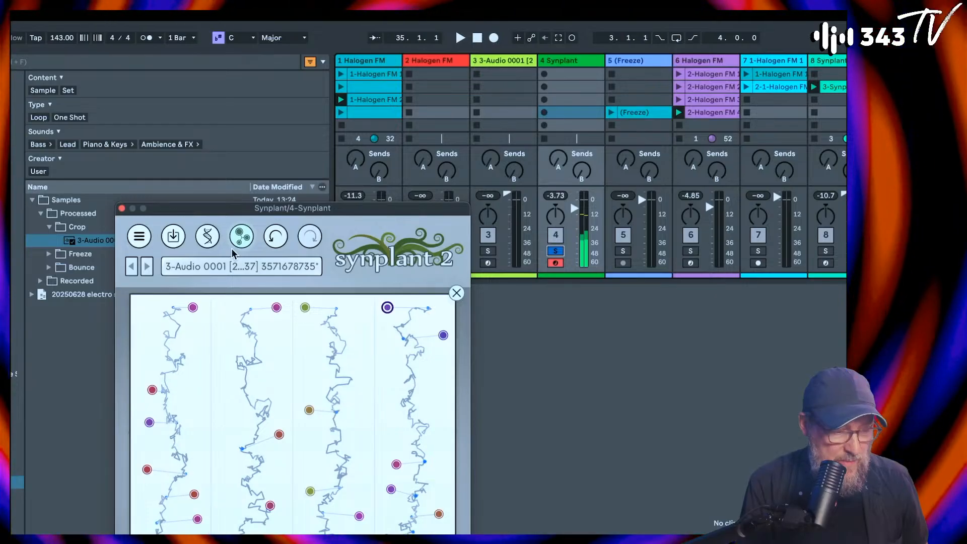
Step: Compare several upper Genopatch patches, load the topmost patch of the third strand, and return to Synplant's main bulb view
{"action": "left_click", "coordinate": [277, 178]}
{"action": "left_click", "coordinate": [193, 307]}
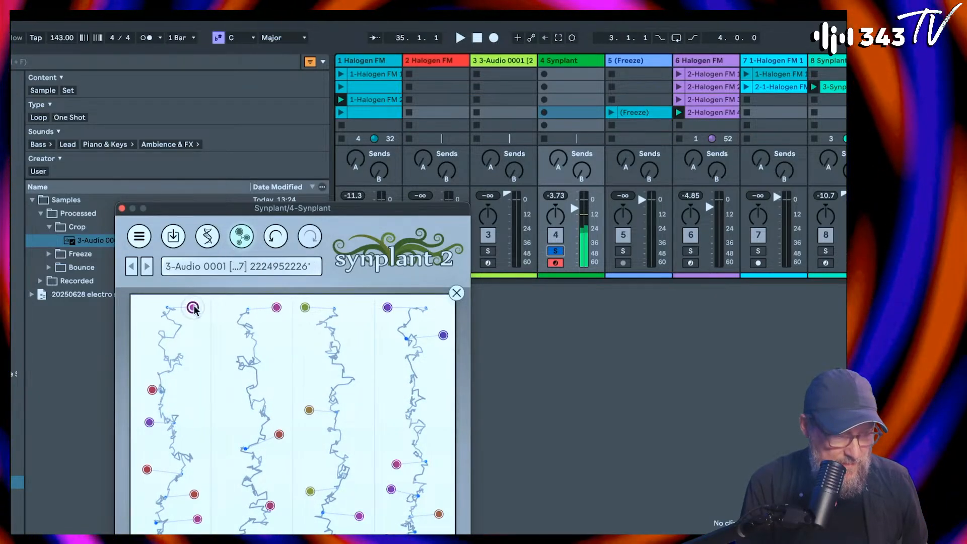
{"action": "left_click", "coordinate": [152, 390]}
{"action": "left_click", "coordinate": [310, 410]}
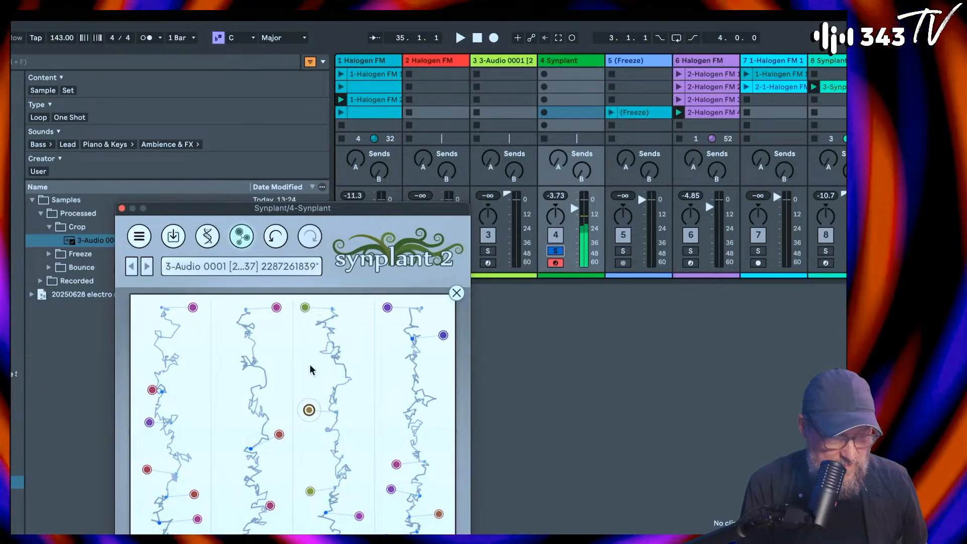
{"action": "left_click", "coordinate": [305, 307]}
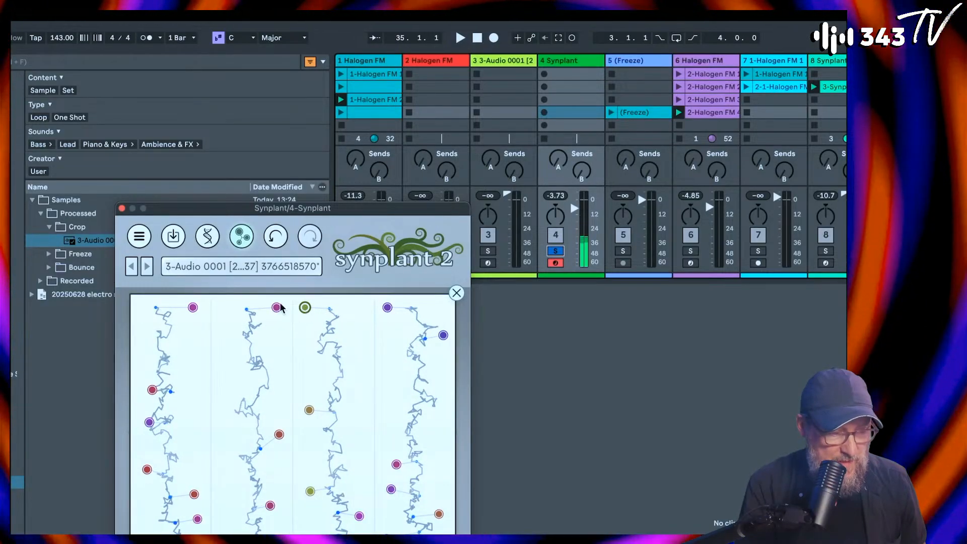
{"action": "left_click", "coordinate": [204, 241]}
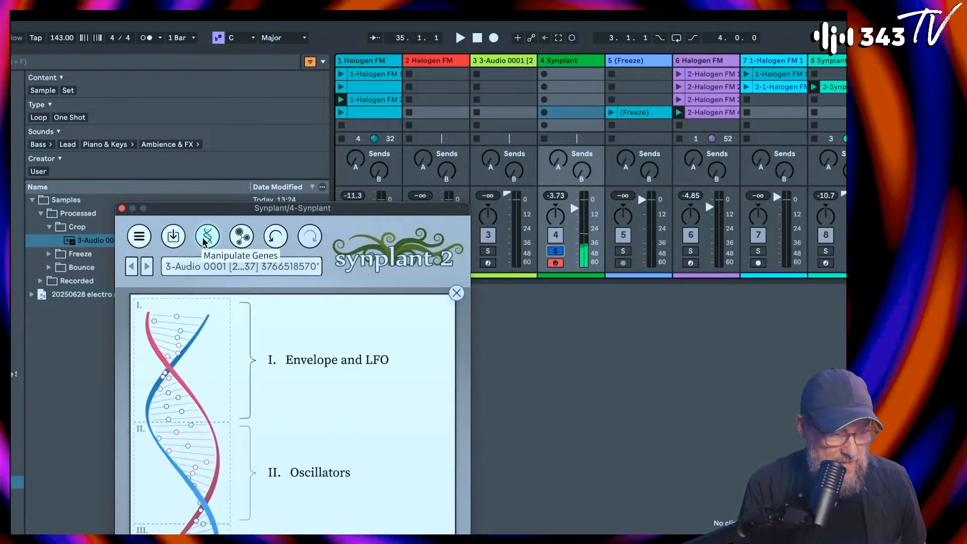
{"action": "left_click", "coordinate": [204, 241]}
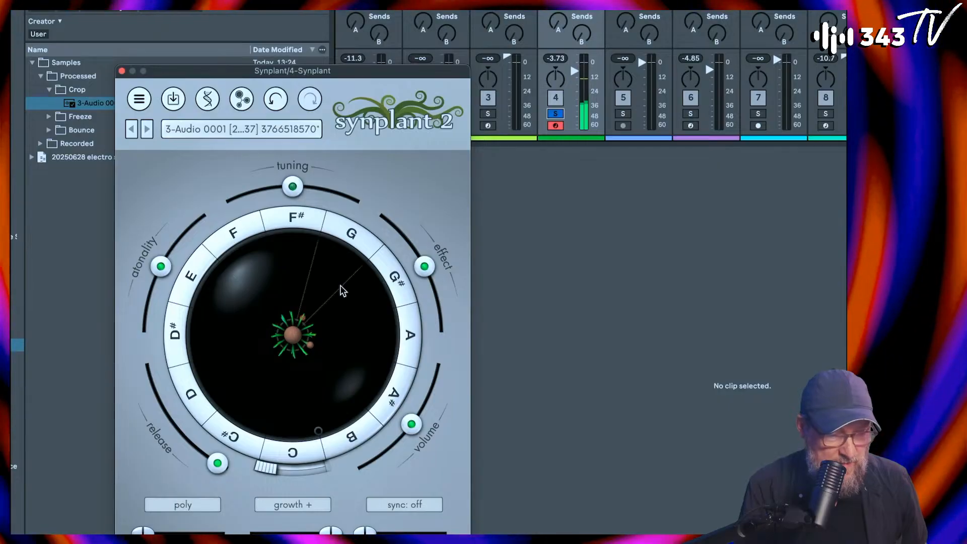
Step: Sweep the Synplant patch's Effect amount down to about -88% and back to near its midpoint
{"action": "left_click_drag", "start_coordinate": [425, 328], "coordinate": [394, 279]}
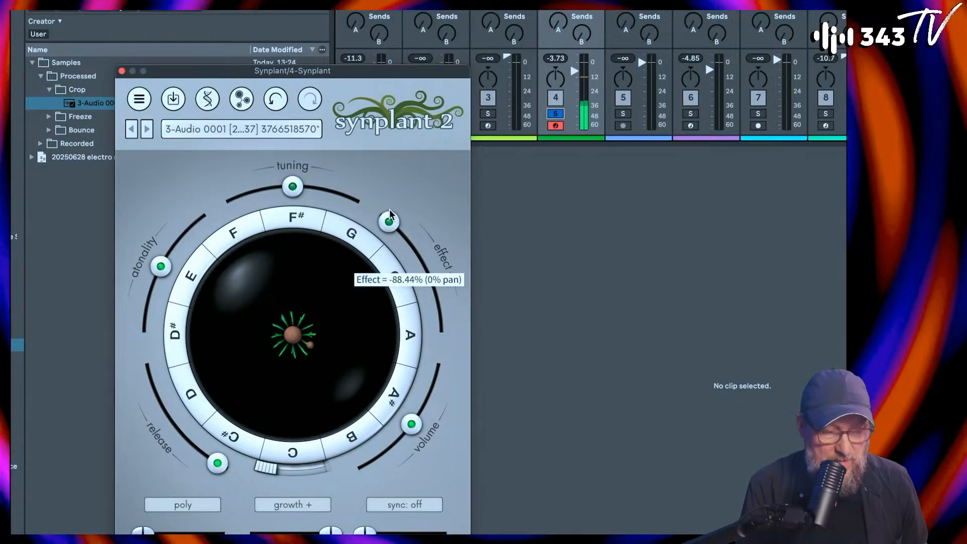
{"action": "left_click_drag", "start_coordinate": [391, 215], "coordinate": [389, 237]}
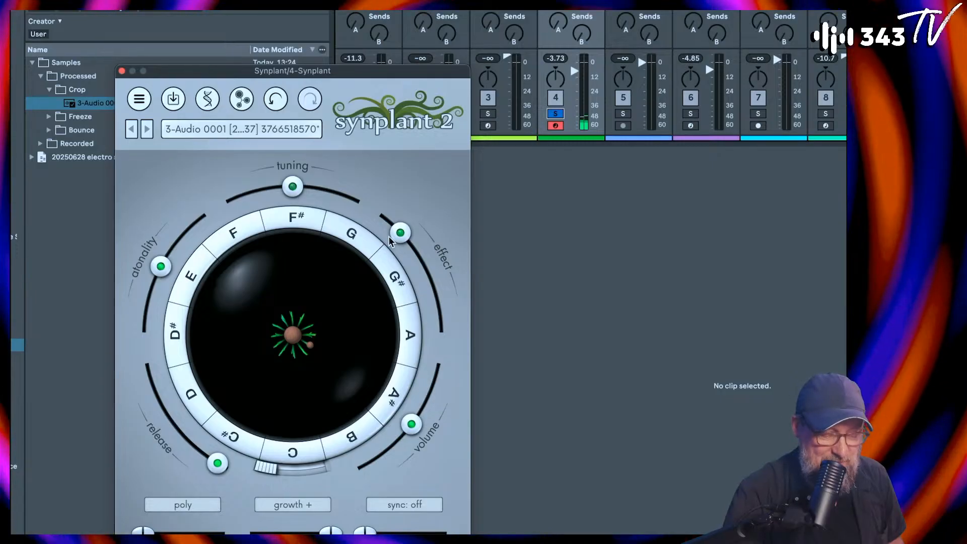
{"action": "left_click_drag", "start_coordinate": [390, 239], "coordinate": [426, 282]}
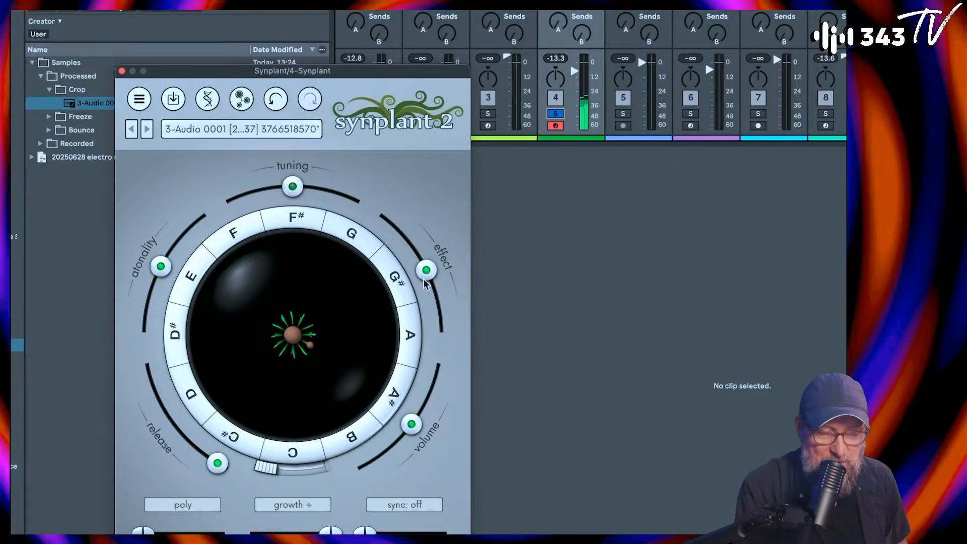
{"action": "mouse_move", "coordinate": [424, 280]}
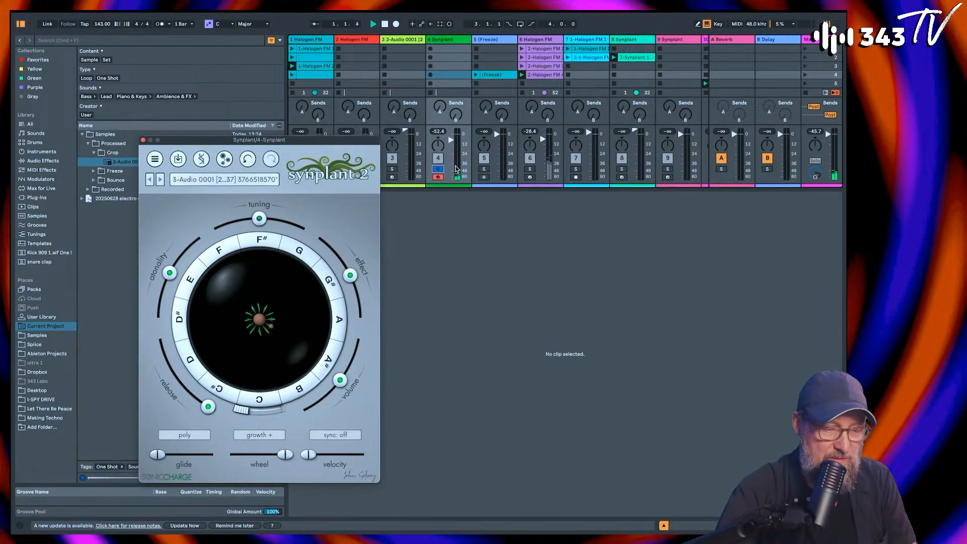
Step: Unsolo the 4 Synplant track and lower its Effect amount slightly, playing it two octaves higher
{"action": "left_click", "coordinate": [560, 114]}
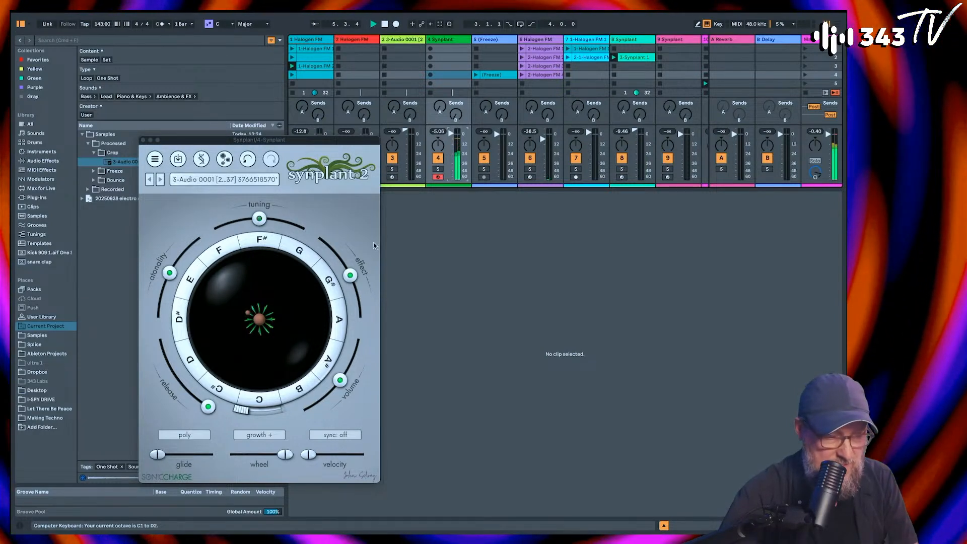
{"action": "mouse_move", "coordinate": [351, 275]}
{"action": "left_mouse_down"}
{"action": "mouse_move", "coordinate": [347, 248]}
{"action": "mouse_move", "coordinate": [366, 300]}
{"action": "mouse_move", "coordinate": [345, 260]}
{"action": "left_mouse_up"}
{"action": "key", "text": "x"}
{"action": "key", "text": "x"}
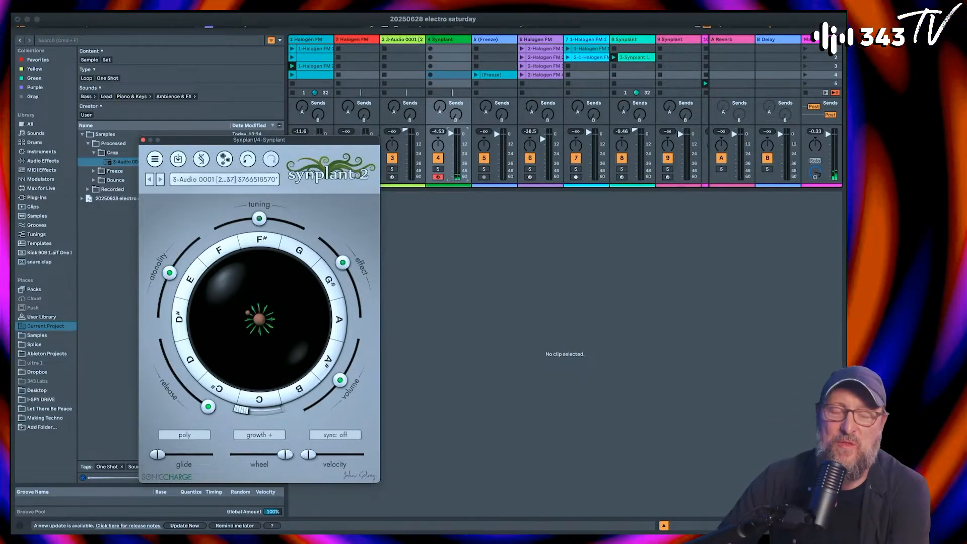
Step: Close the Synplant window and review the Halogen FM patch on the first track
{"action": "left_click", "coordinate": [142, 141]}
{"action": "left_click", "coordinate": [299, 40]}
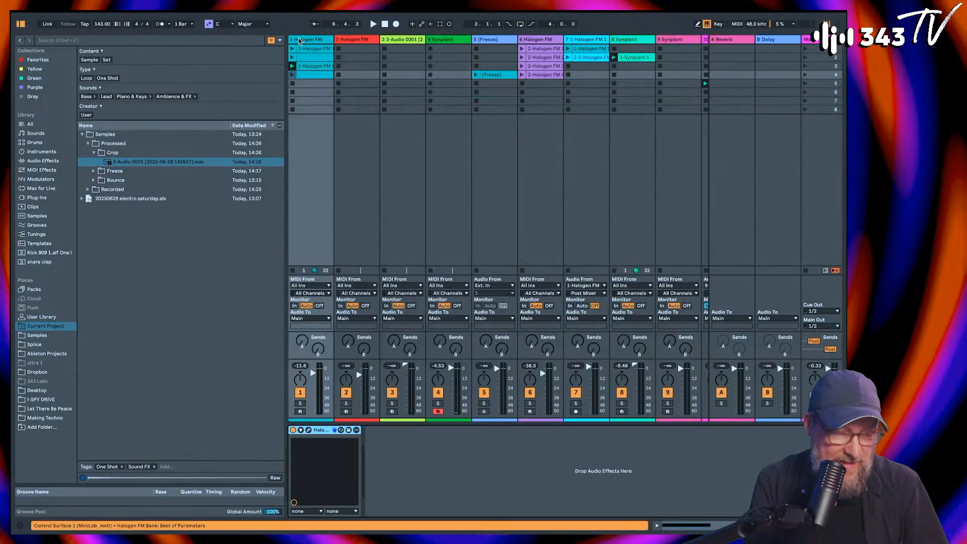
{"action": "left_click", "coordinate": [309, 431]}
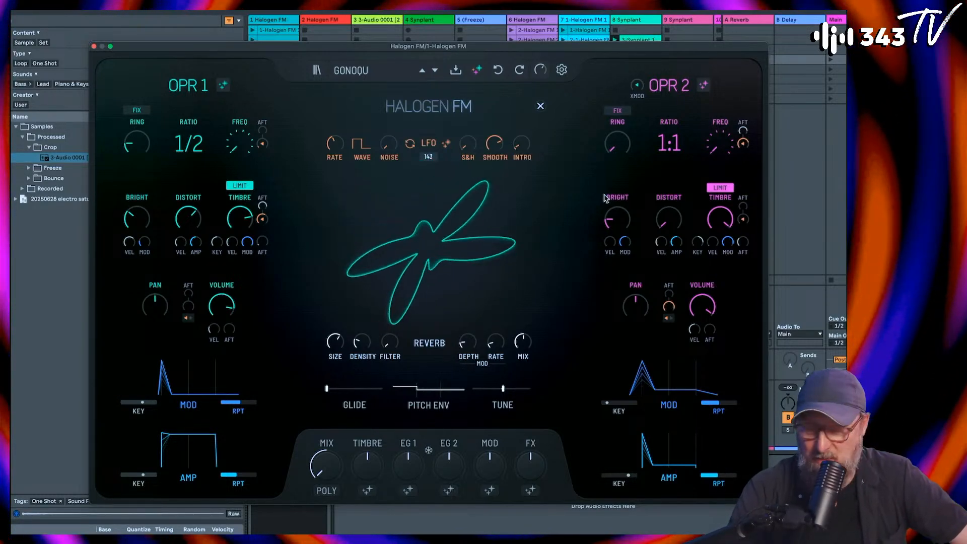
{"action": "left_click", "coordinate": [94, 47]}
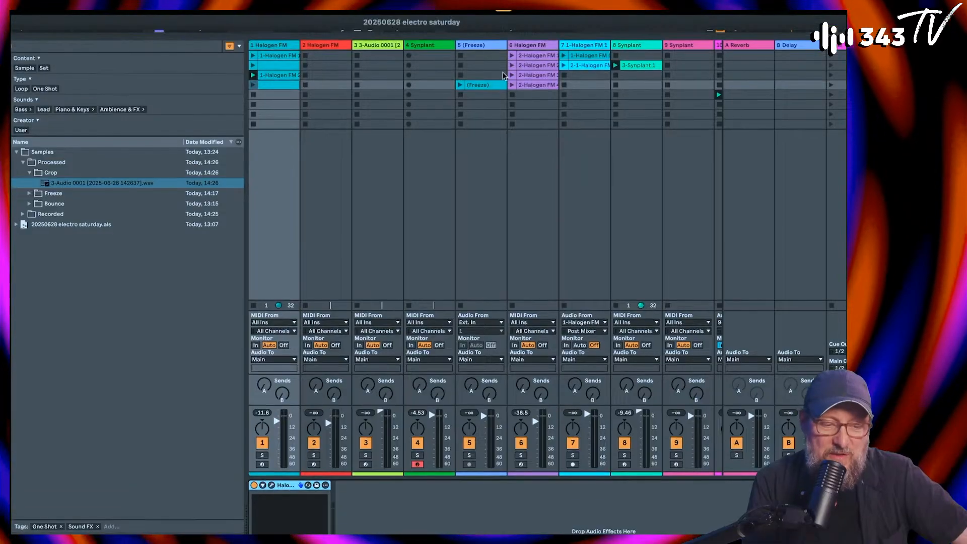
Step: Review the Synplant patch on track 8 and the frozen Halogen FM clips on tracks 5 and 7
{"action": "left_click", "coordinate": [643, 47]}
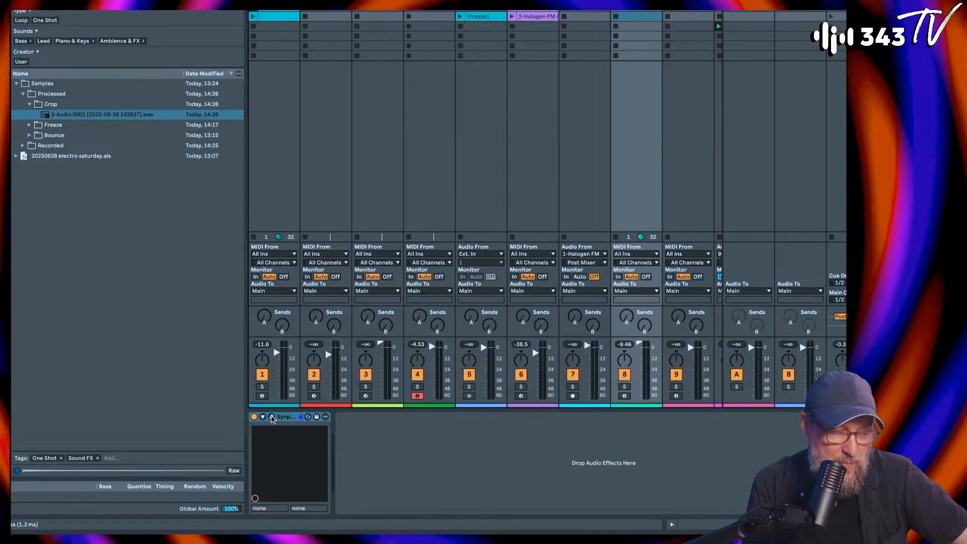
{"action": "left_click", "coordinate": [272, 485]}
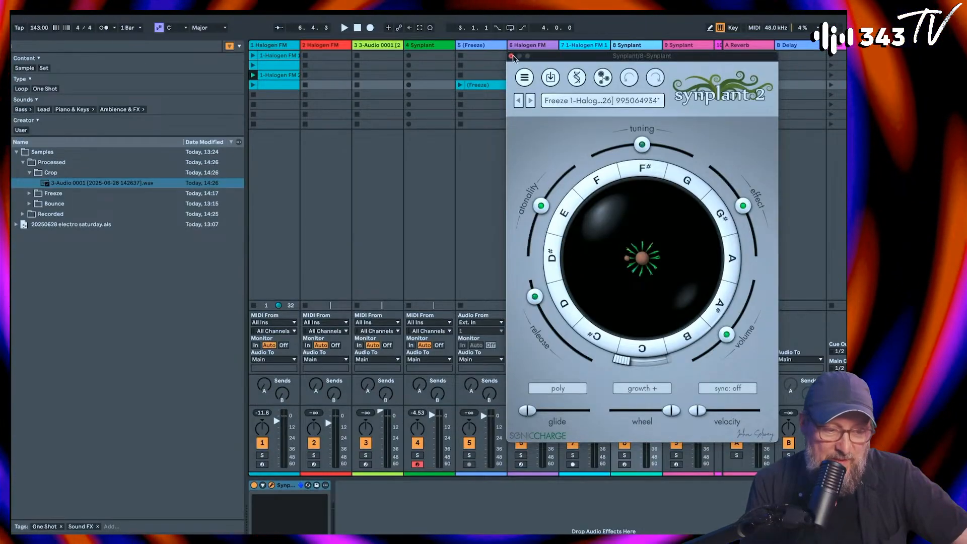
{"action": "left_click", "coordinate": [512, 56]}
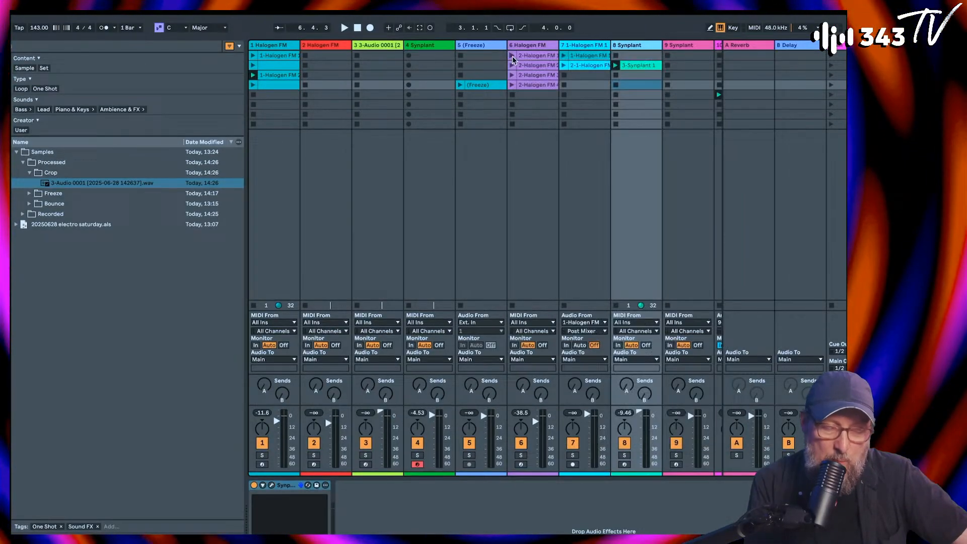
{"action": "double_click", "coordinate": [478, 86]}
{"action": "left_click", "coordinate": [579, 54]}
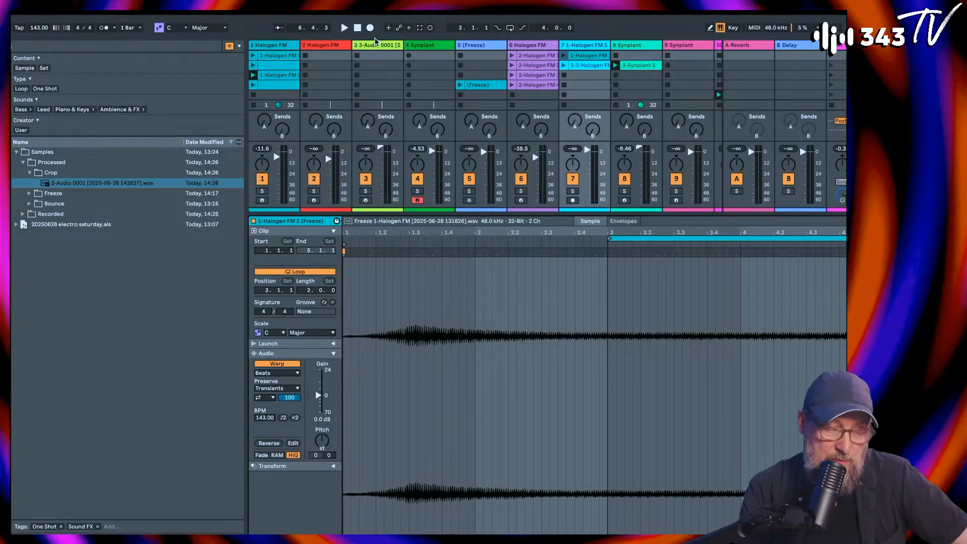
Step: Solo the 11 Kick Electrified and 12 TS_BOOTS_AND_CLAPS tracks
{"action": "scroll", "coordinate": [441, 94], "scroll_direction": "right", "scroll_amount": 7}
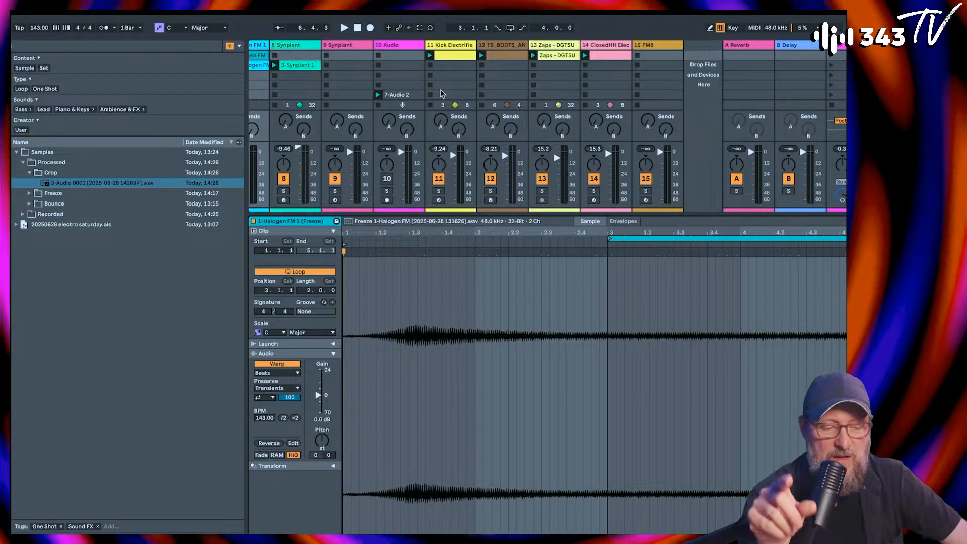
{"action": "left_click", "coordinate": [439, 191]}
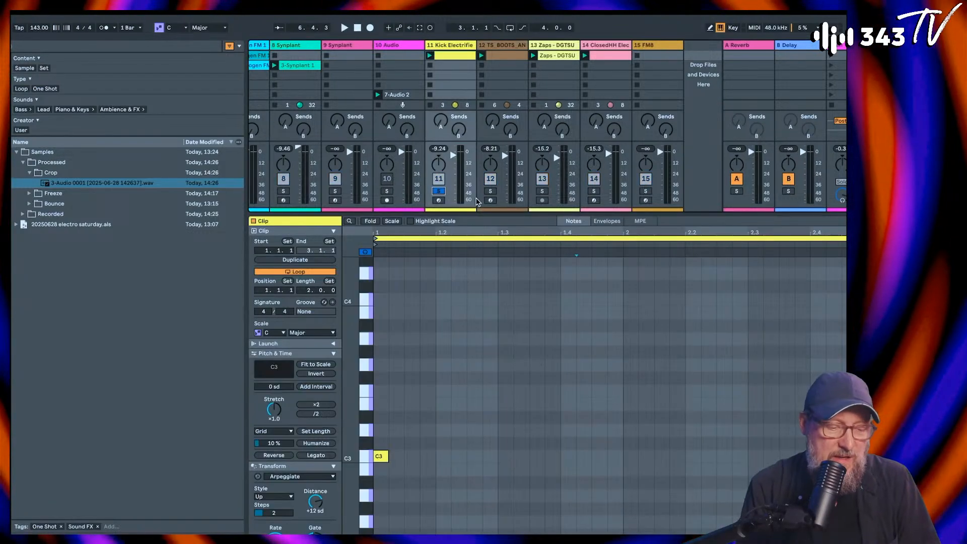
{"action": "left_click", "coordinate": [490, 191]}
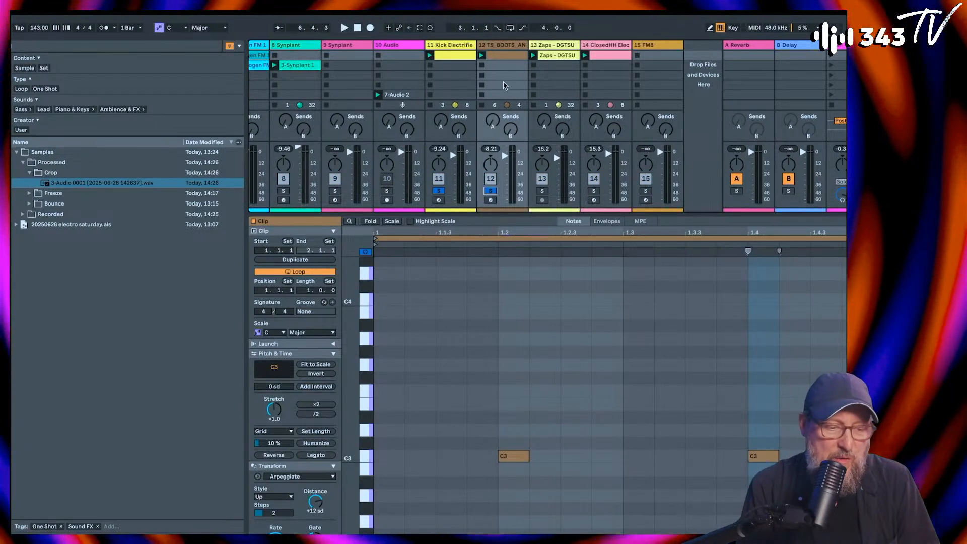
Step: Show the clap track's sampler device and set its Stretch Factor to 1.17
{"action": "double_click", "coordinate": [507, 46]}
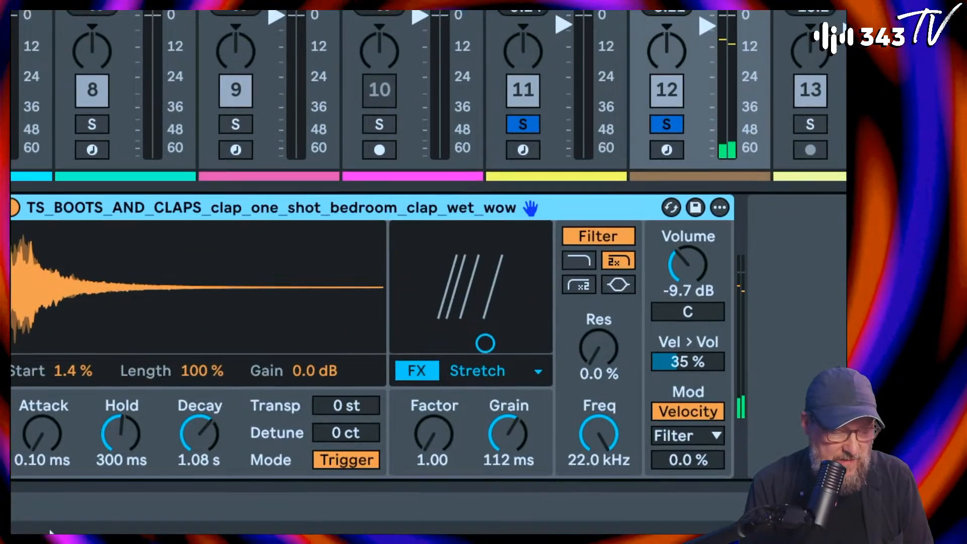
{"action": "left_click_drag", "start_coordinate": [454, 441], "coordinate": [455, 432]}
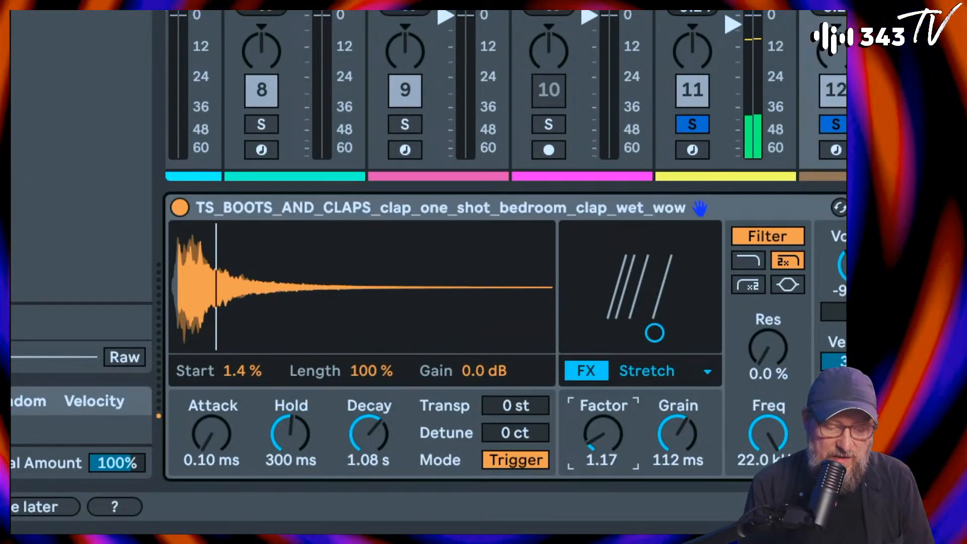
Step: Set the clap sampler's Stretch Factor to 7.03 and Grain to 33.3 ms, and compare the sound with the effect bypassed
{"action": "left_click_drag", "start_coordinate": [603, 435], "coordinate": [602, 295]}
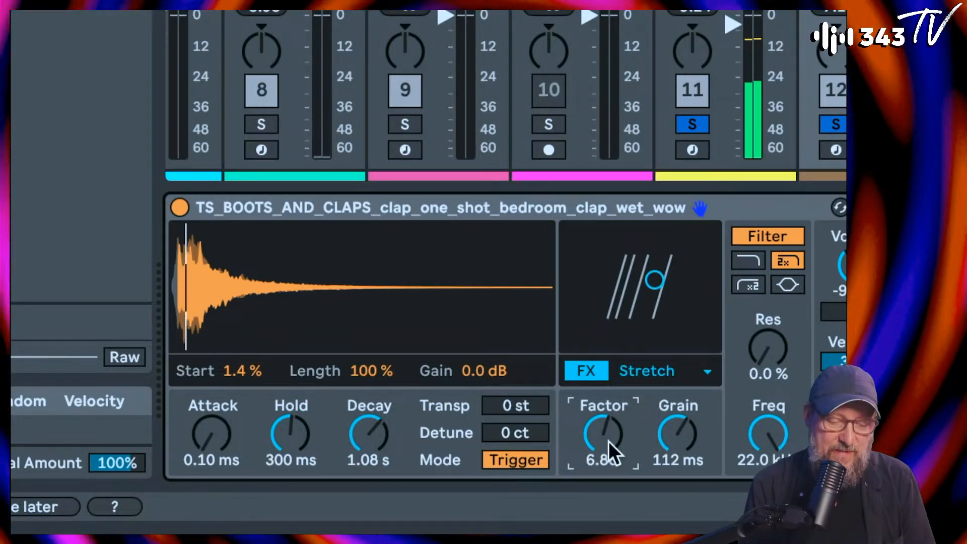
{"action": "left_click_drag", "start_coordinate": [678, 435], "coordinate": [678, 463]}
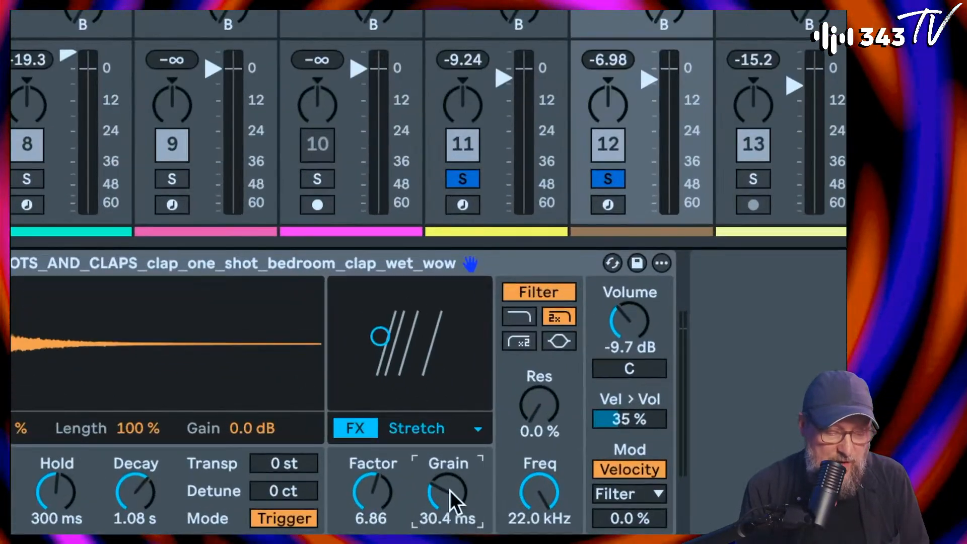
{"action": "mouse_move", "coordinate": [448, 492]}
{"action": "left_mouse_down"}
{"action": "mouse_move", "coordinate": [447, 538]}
{"action": "mouse_move", "coordinate": [448, 504]}
{"action": "left_mouse_up"}
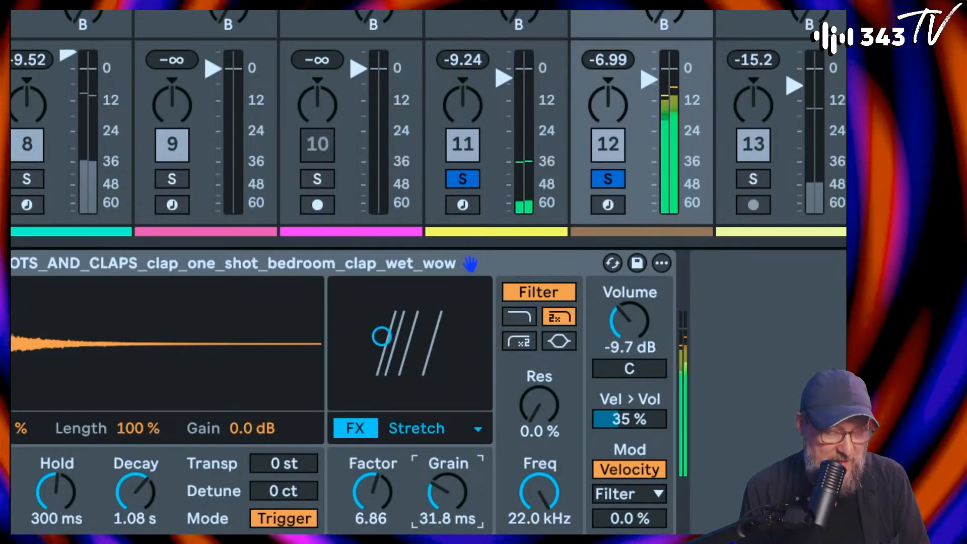
{"action": "left_click_drag", "start_coordinate": [394, 482], "coordinate": [448, 492]}
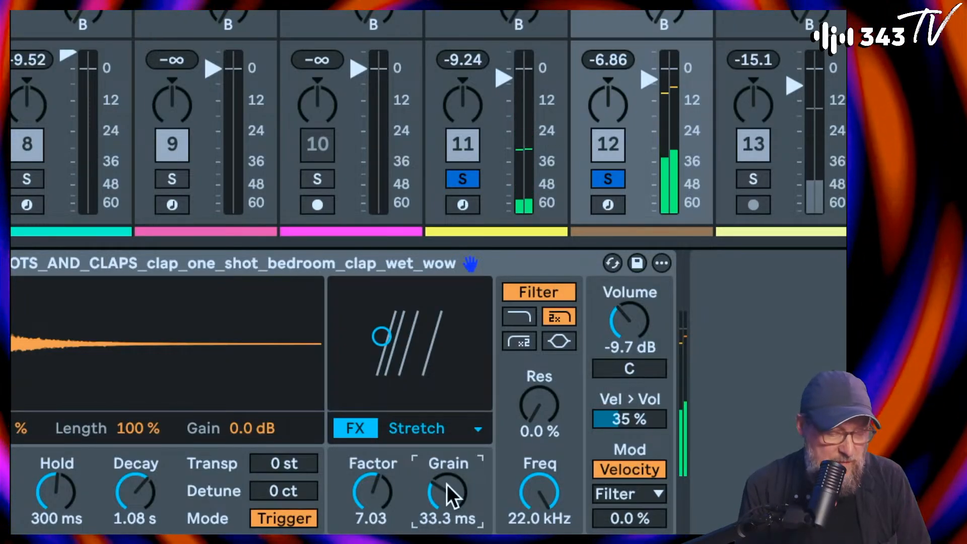
{"action": "left_click", "coordinate": [361, 428]}
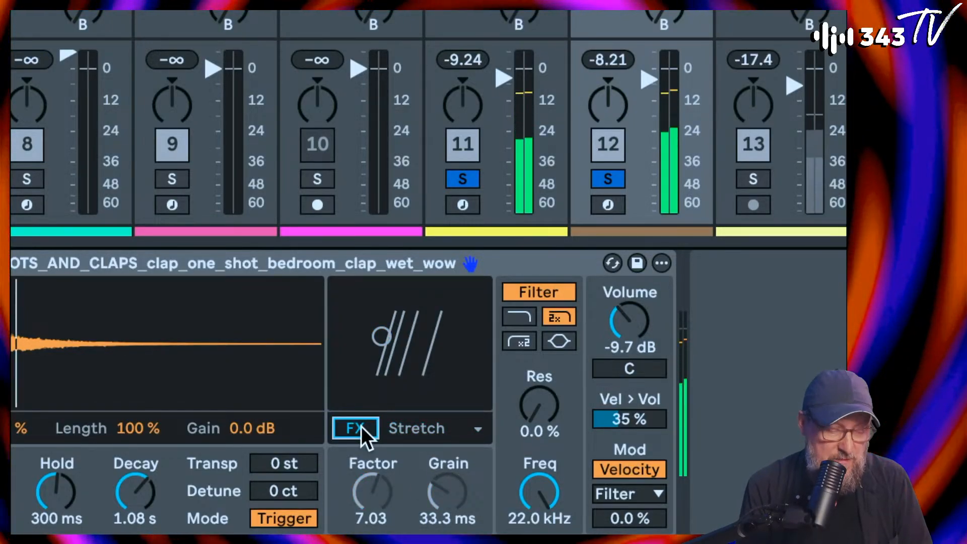
{"action": "left_click", "coordinate": [369, 428]}
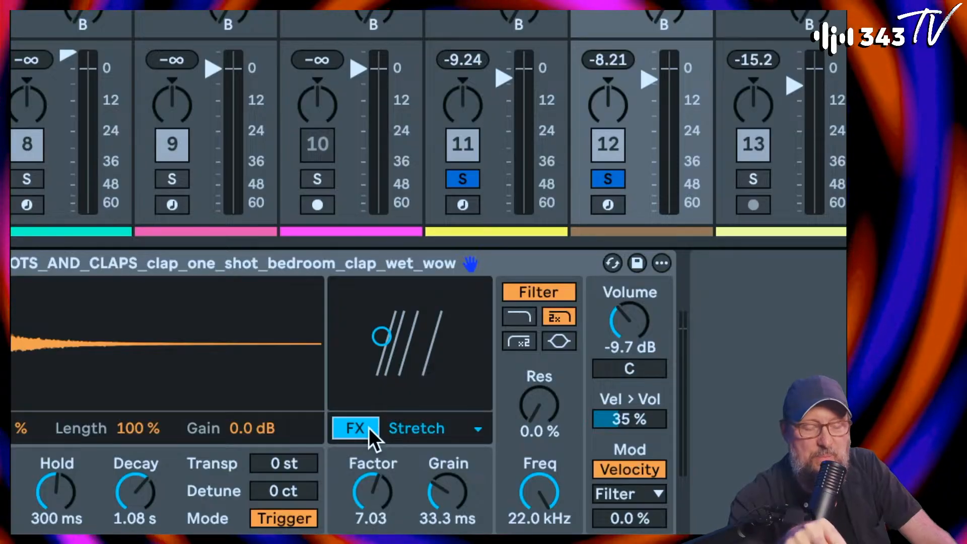
Step: Try the Pitch Env and Loop effect types on the clap sampler, and return the effect to Stretch
{"action": "left_click", "coordinate": [416, 427]}
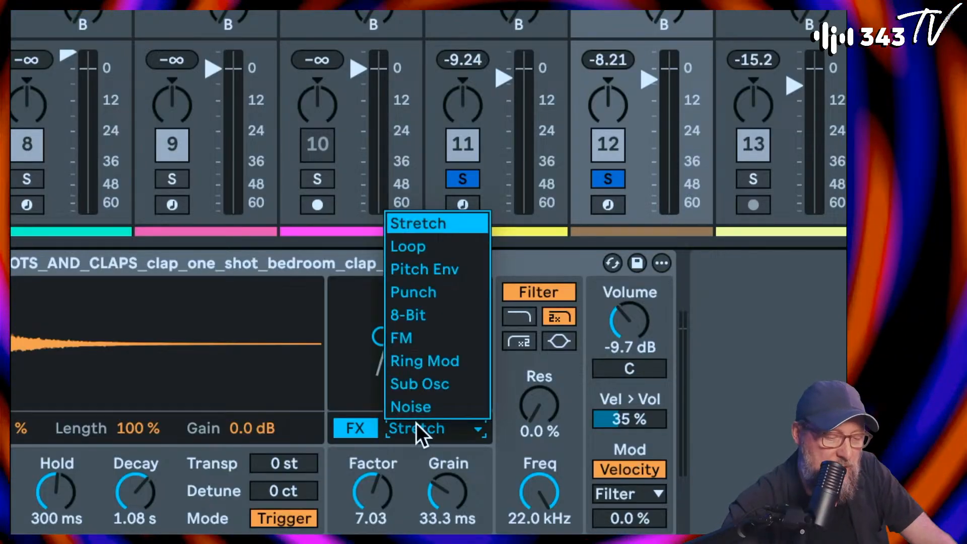
{"action": "left_click", "coordinate": [437, 268]}
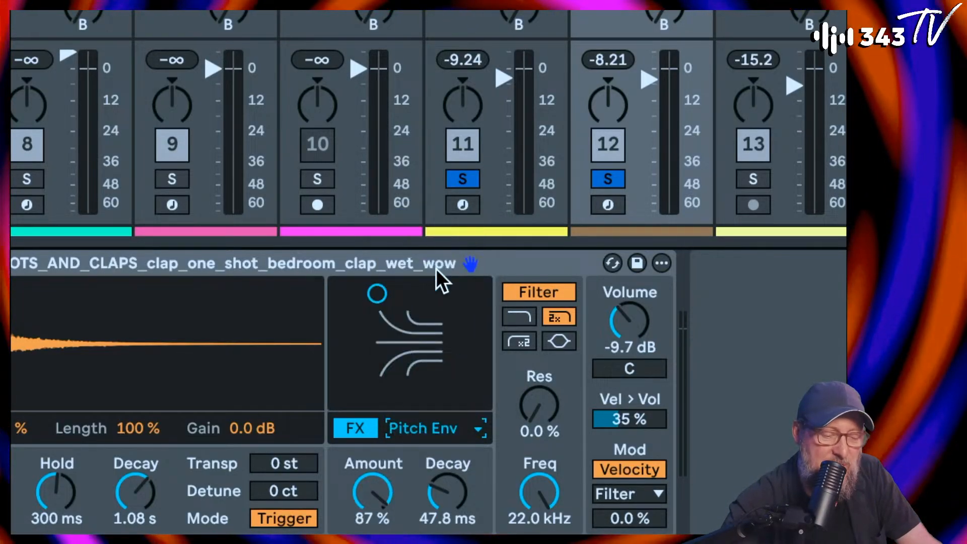
{"action": "left_click", "coordinate": [408, 428]}
{"action": "left_click", "coordinate": [419, 233]}
{"action": "left_click", "coordinate": [426, 428]}
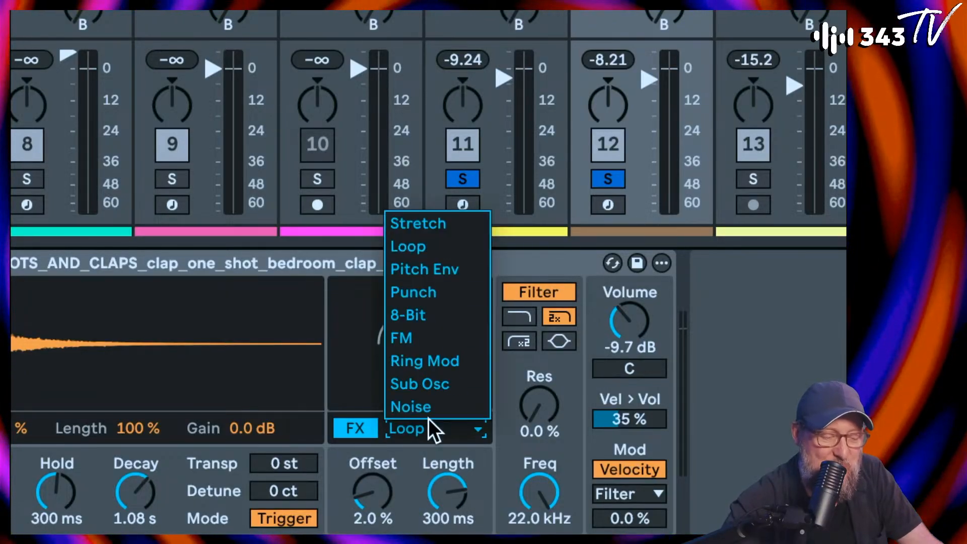
{"action": "left_click", "coordinate": [438, 225]}
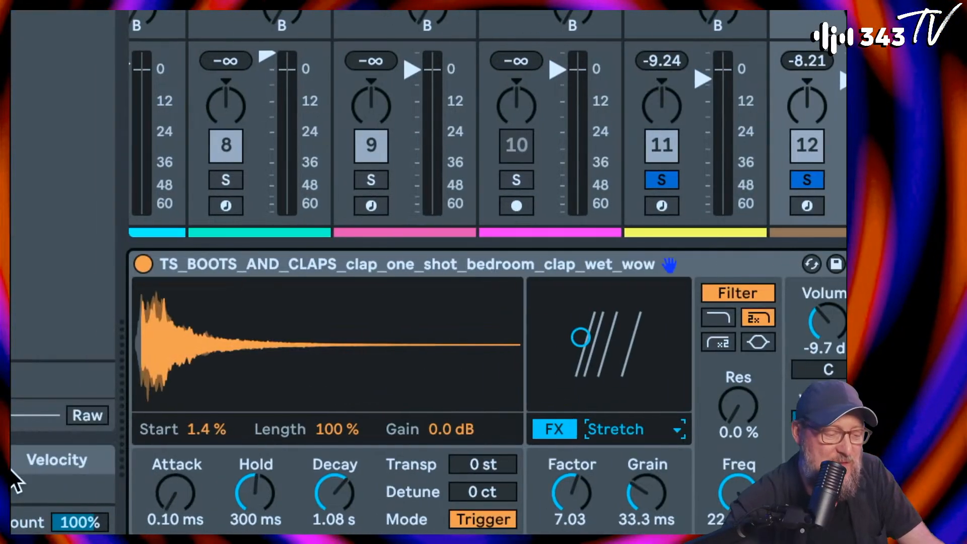